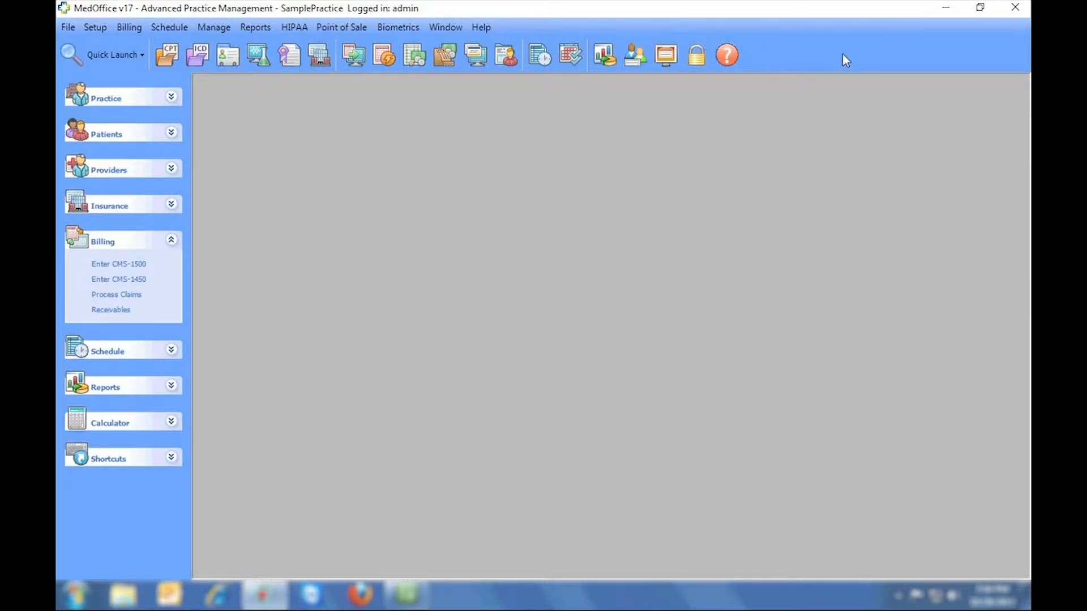
- Examine the file, setup, billing, management, reports, point-of-sale and window commands, plus the quick-launch search options
click(69, 27)
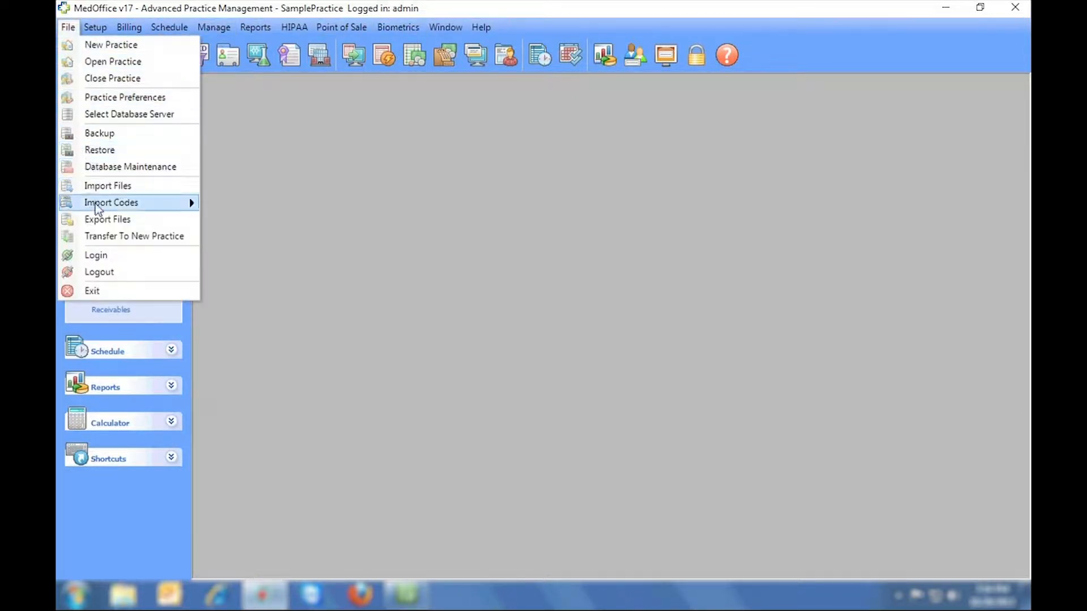
mouse_move(97, 209)
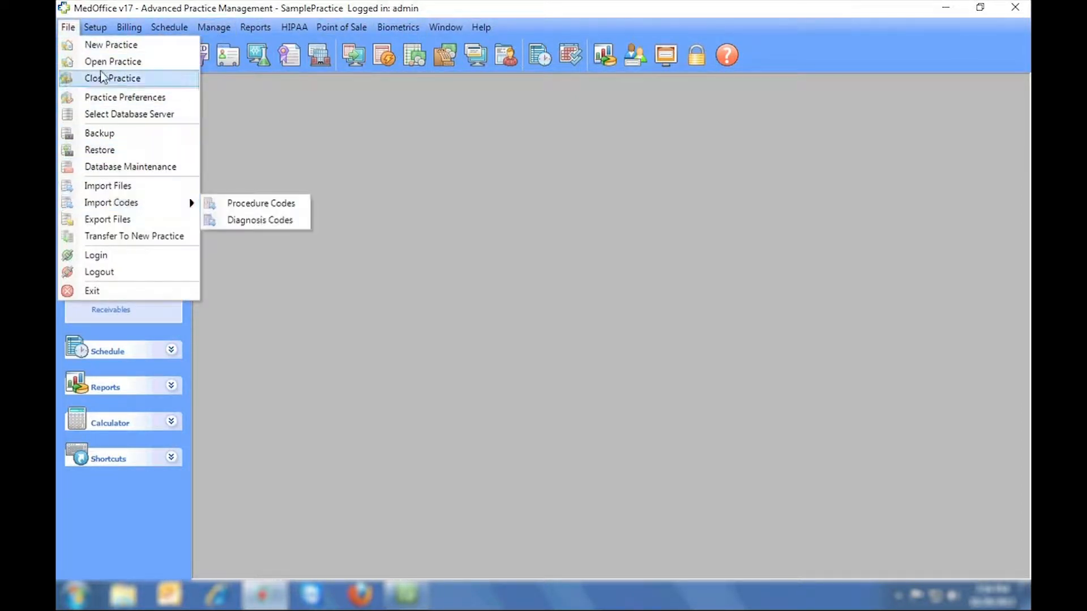
mouse_move(103, 29)
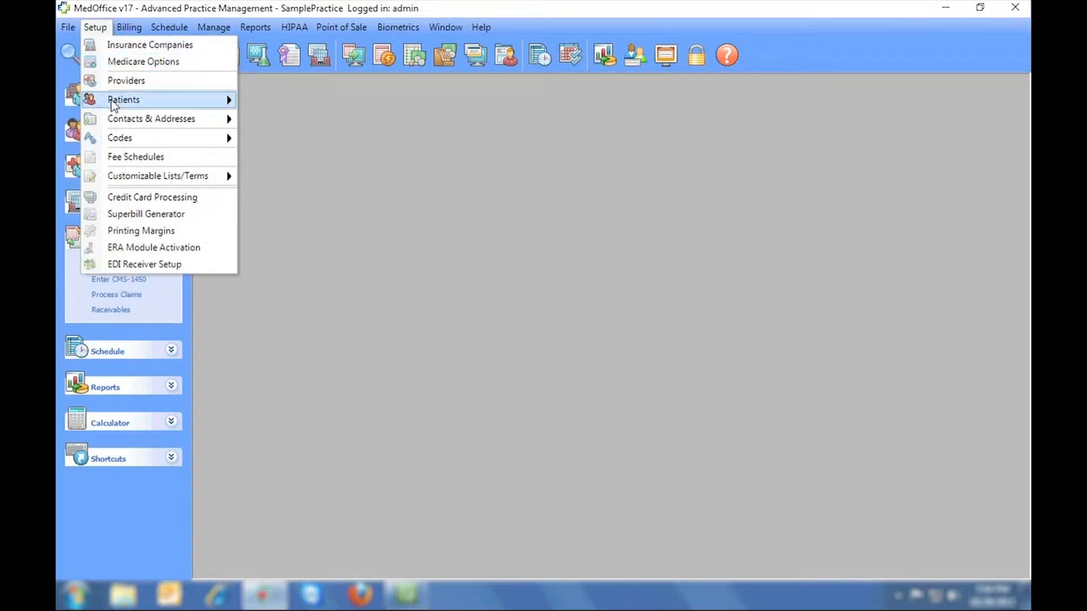
mouse_move(111, 99)
mouse_move(117, 120)
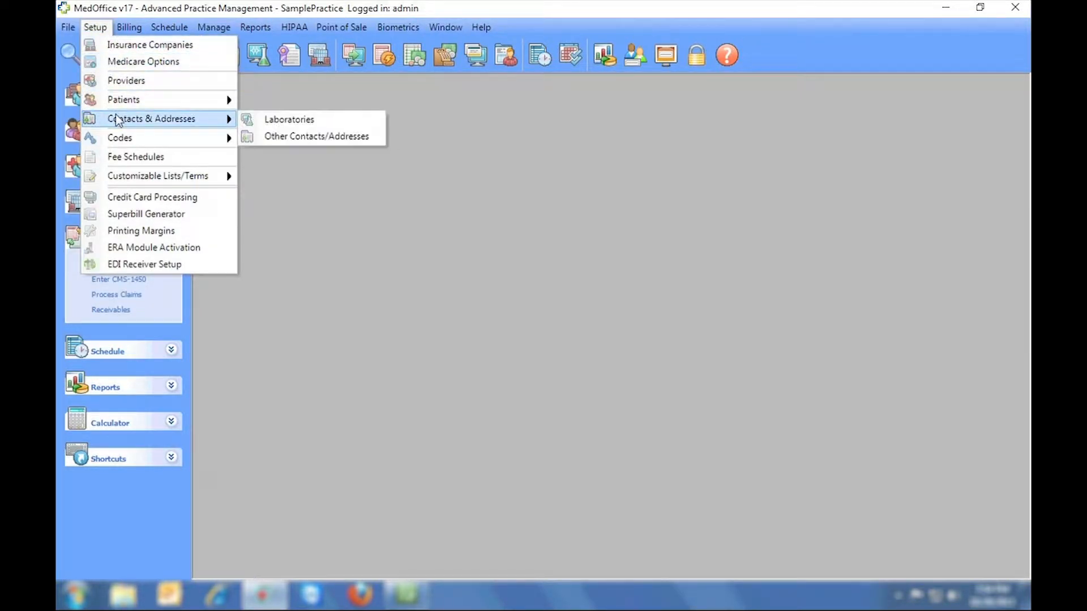
mouse_move(120, 139)
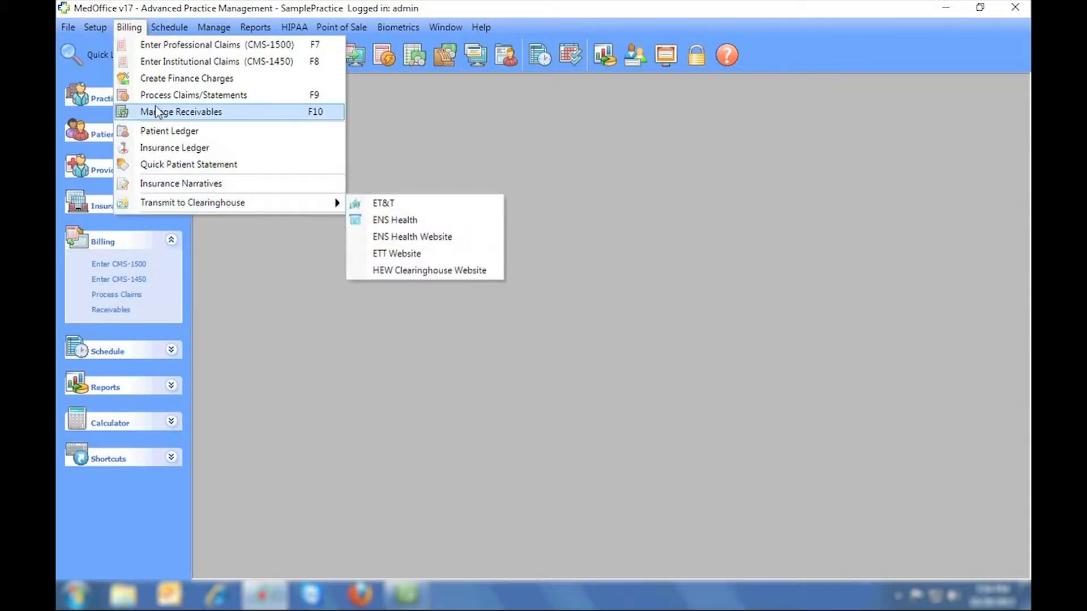
mouse_move(208, 33)
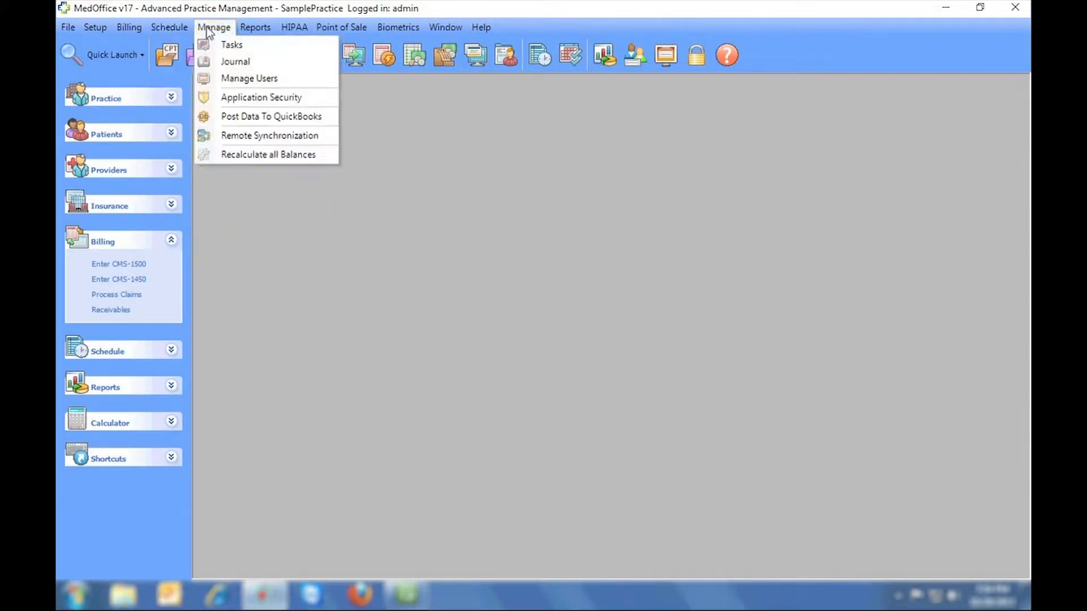
mouse_move(255, 32)
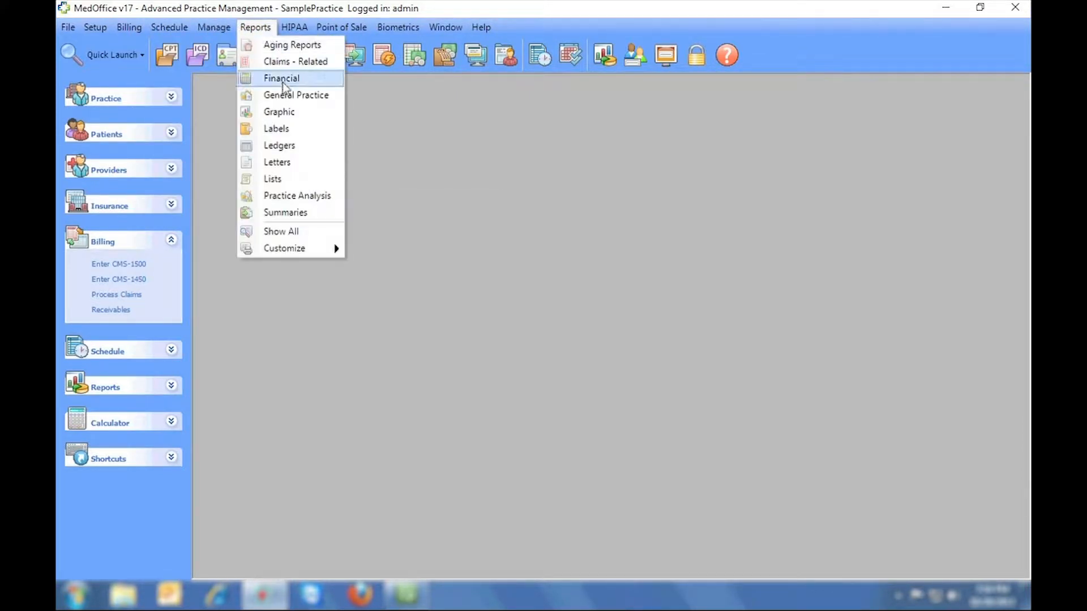
mouse_move(286, 249)
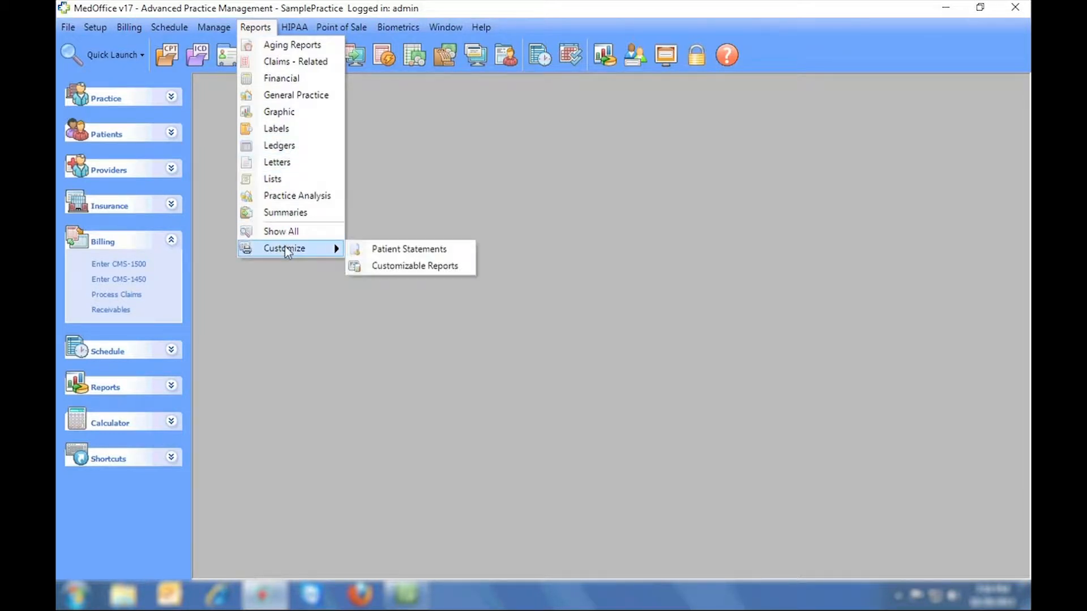
mouse_move(290, 31)
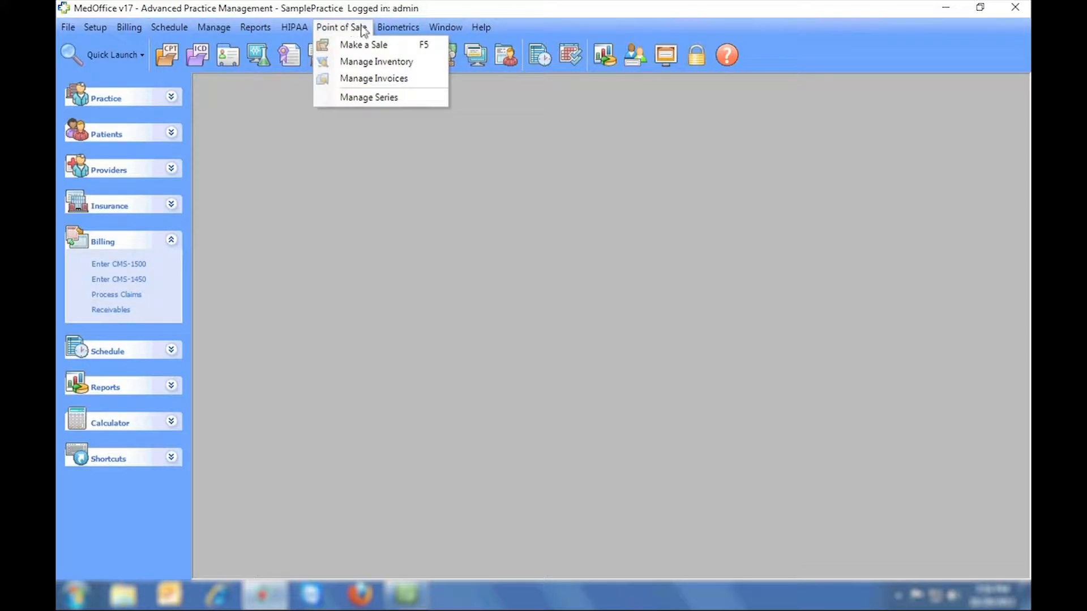
mouse_move(391, 33)
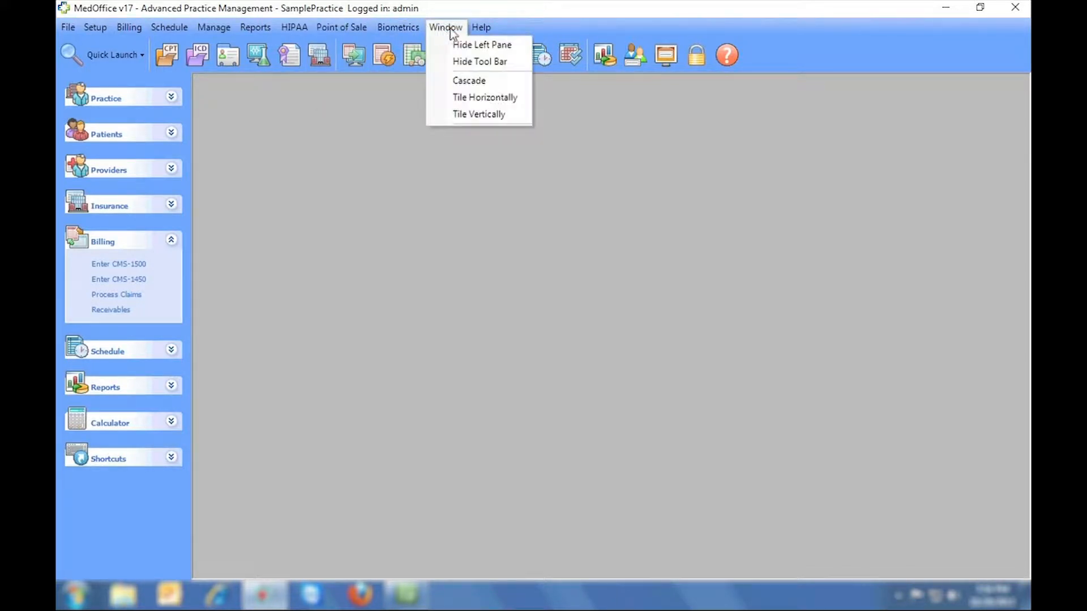
mouse_move(483, 29)
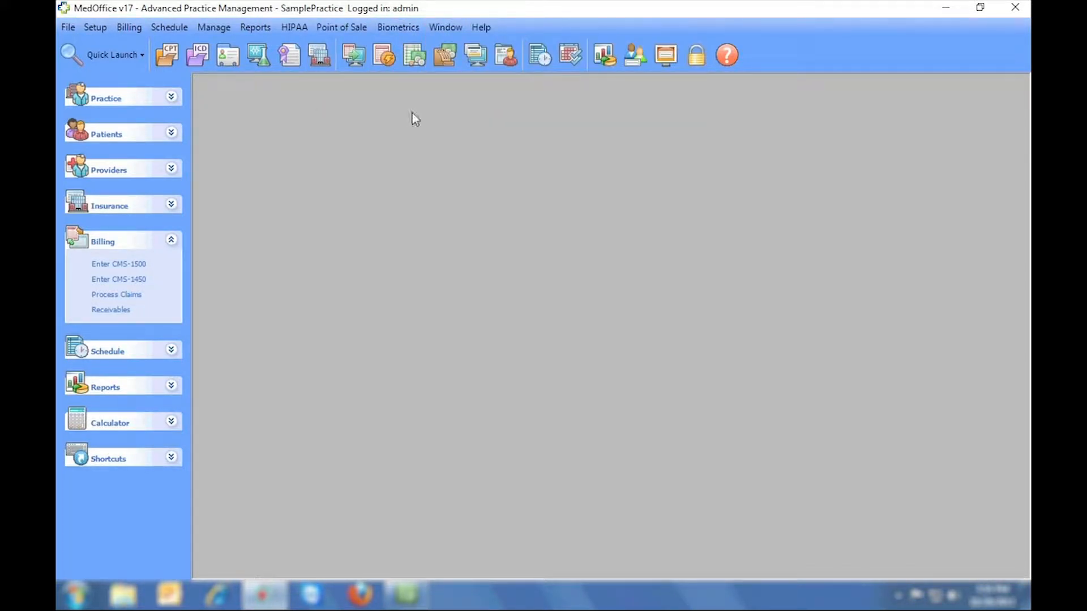
click(141, 57)
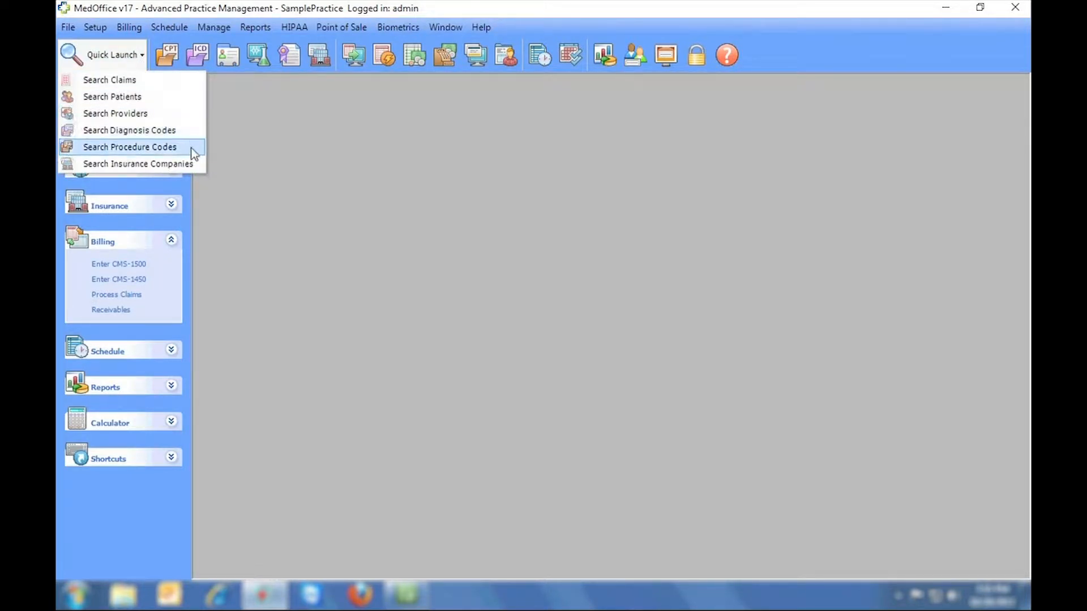
click(212, 181)
- Expand and collapse the Practice, Patients, Providers and Insurance navigation groups to review their shortcuts
click(172, 98)
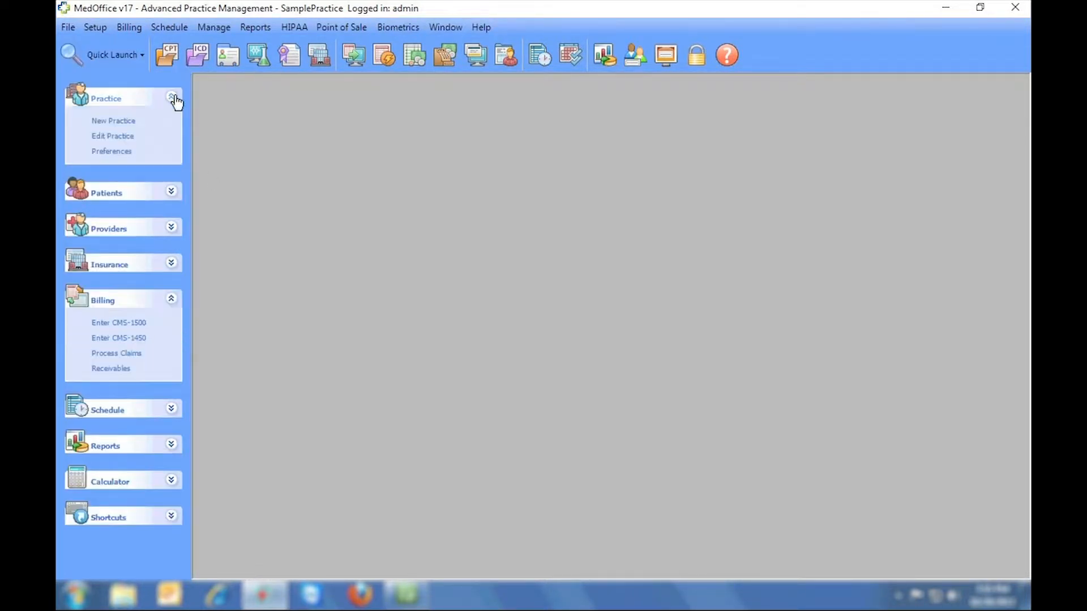
click(172, 98)
click(173, 135)
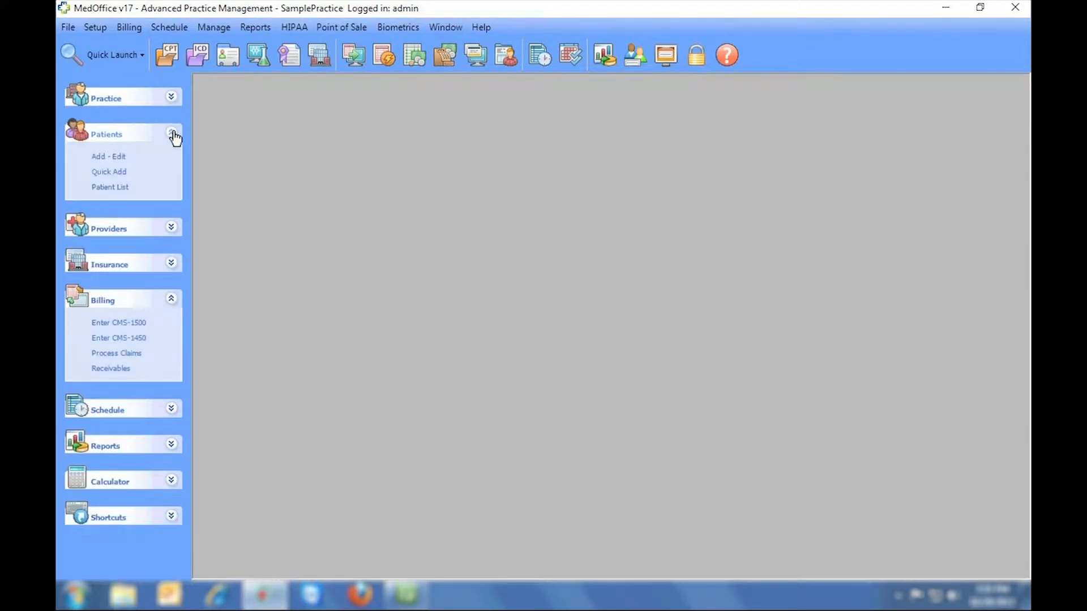
click(172, 134)
click(172, 170)
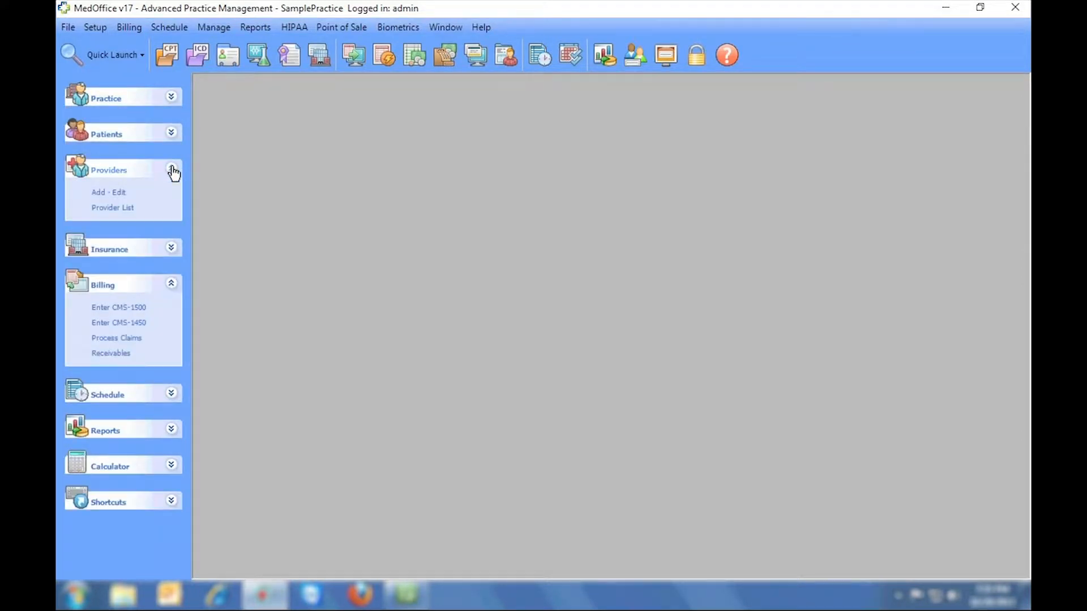
click(172, 170)
click(172, 206)
click(172, 206)
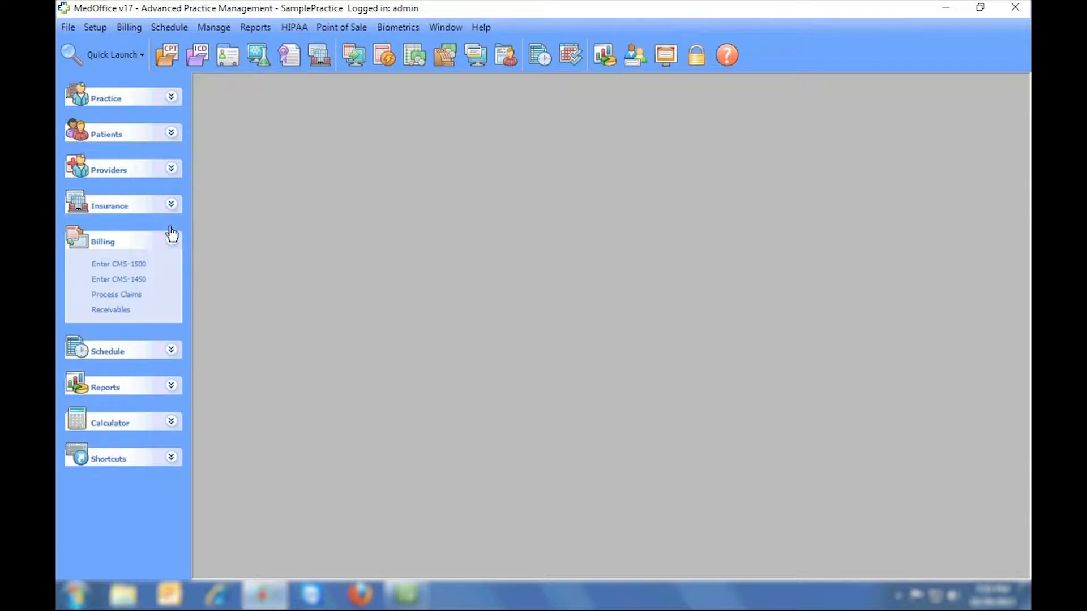
- Review the Schedule, Reports and Shortcuts navigation groups, and open and close the calculator
click(171, 351)
click(173, 352)
click(171, 388)
click(172, 388)
click(170, 422)
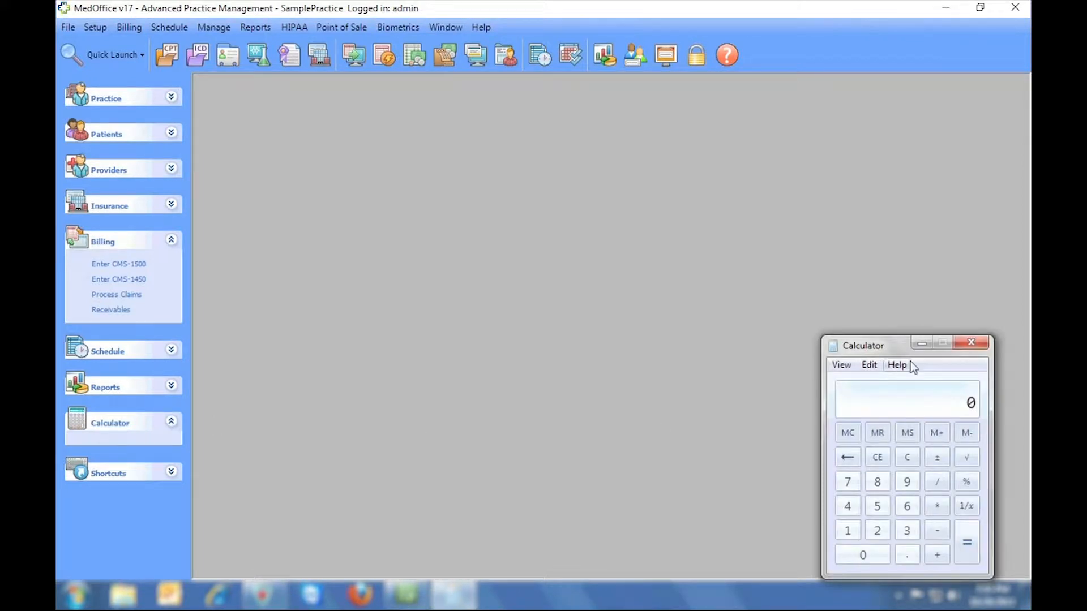
click(971, 343)
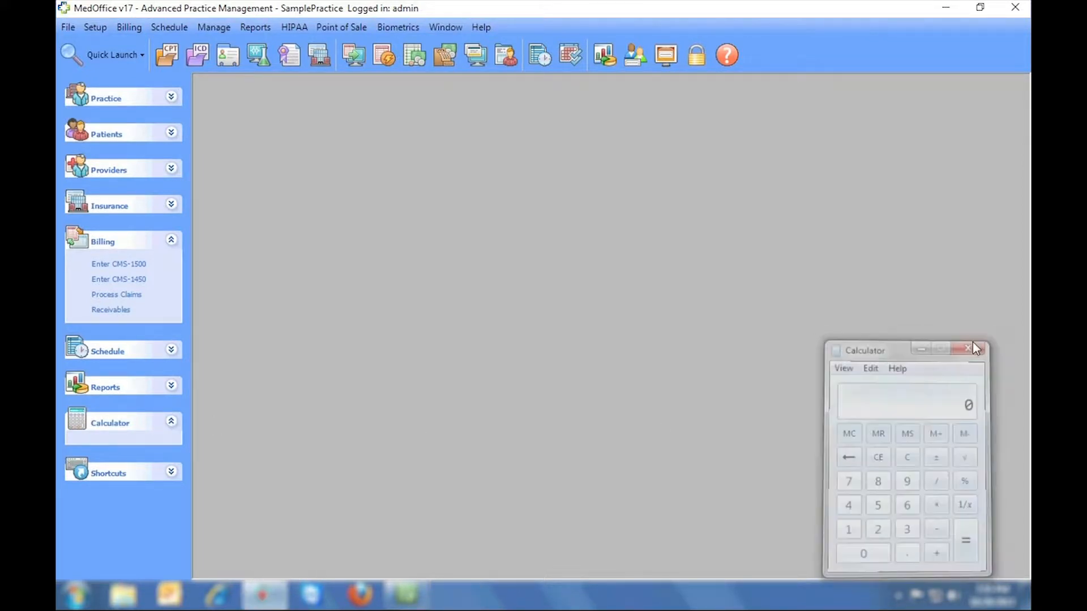
click(179, 473)
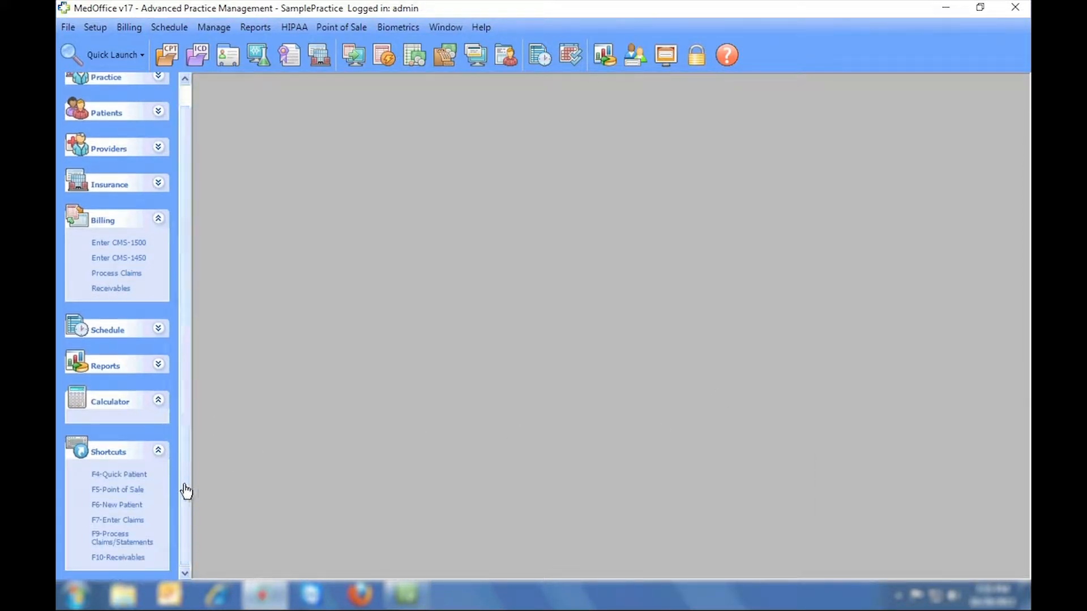
click(159, 453)
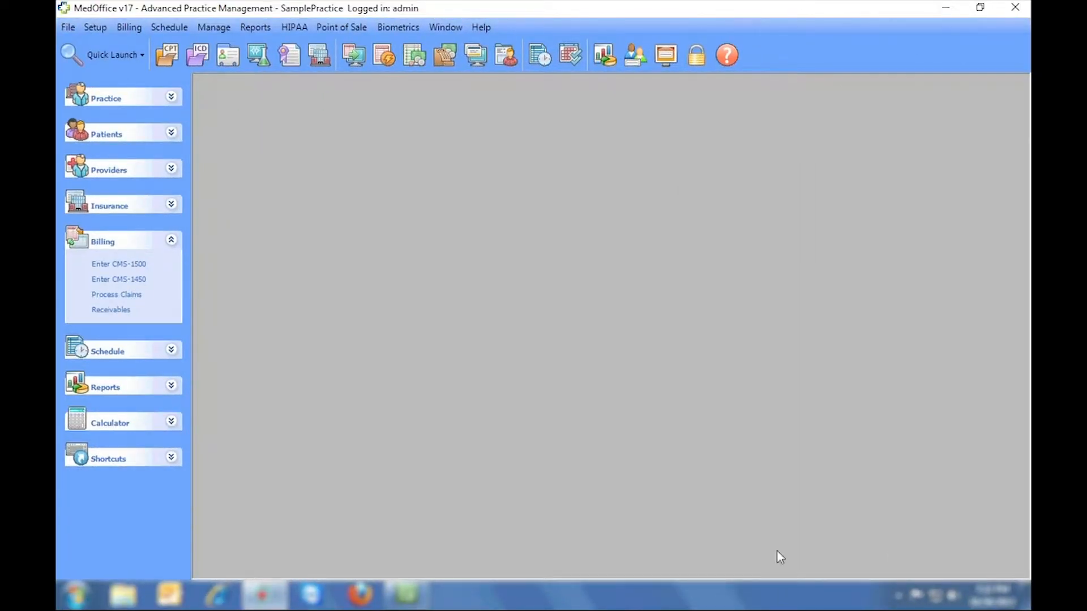
- Open the new practice form, look through its name, address and city fields, and close it without adding a practice
click(69, 29)
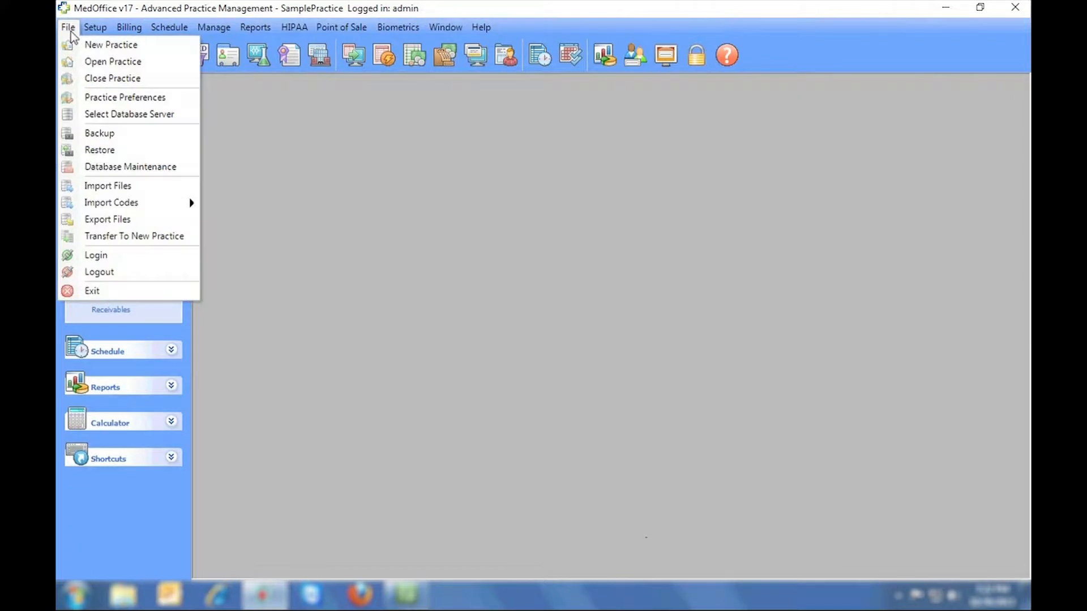
click(107, 44)
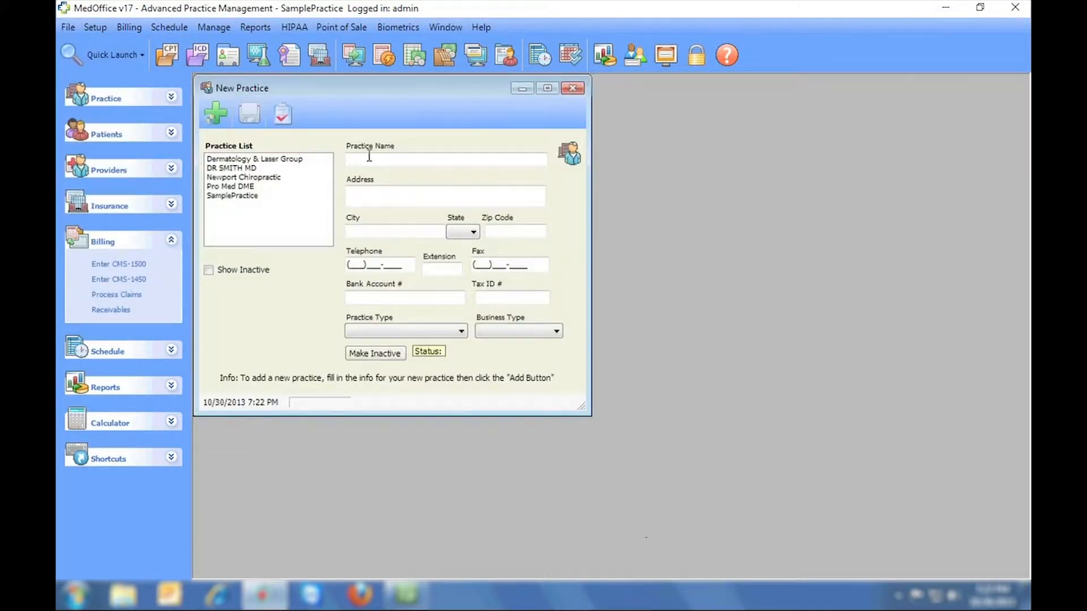
click(387, 162)
click(383, 206)
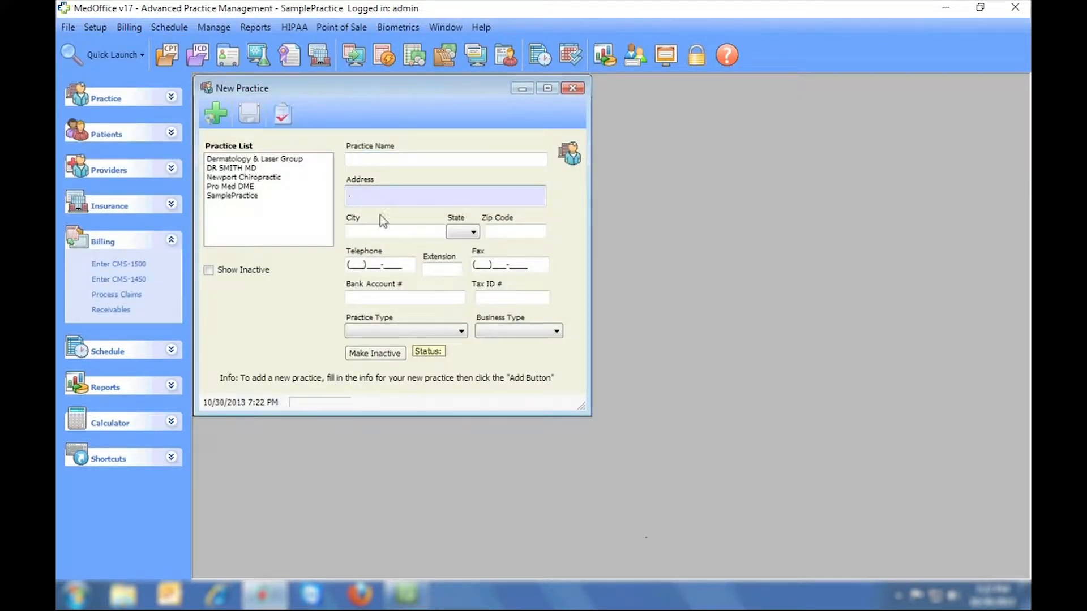
click(380, 228)
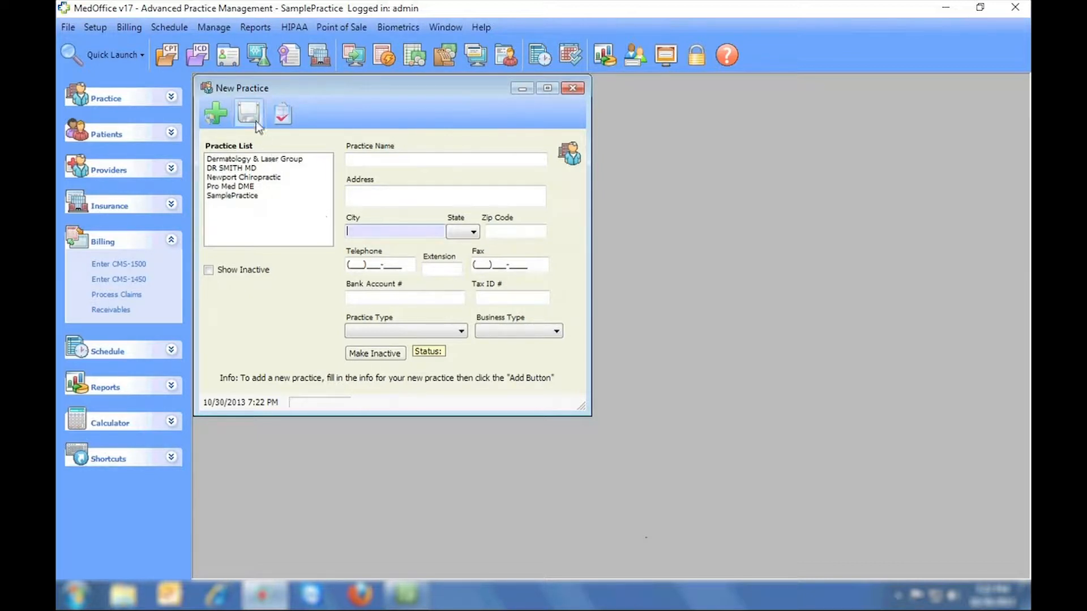
click(572, 89)
- Open the insurance company setup, look through its entry fields, and view the list of existing insurance companies
click(95, 28)
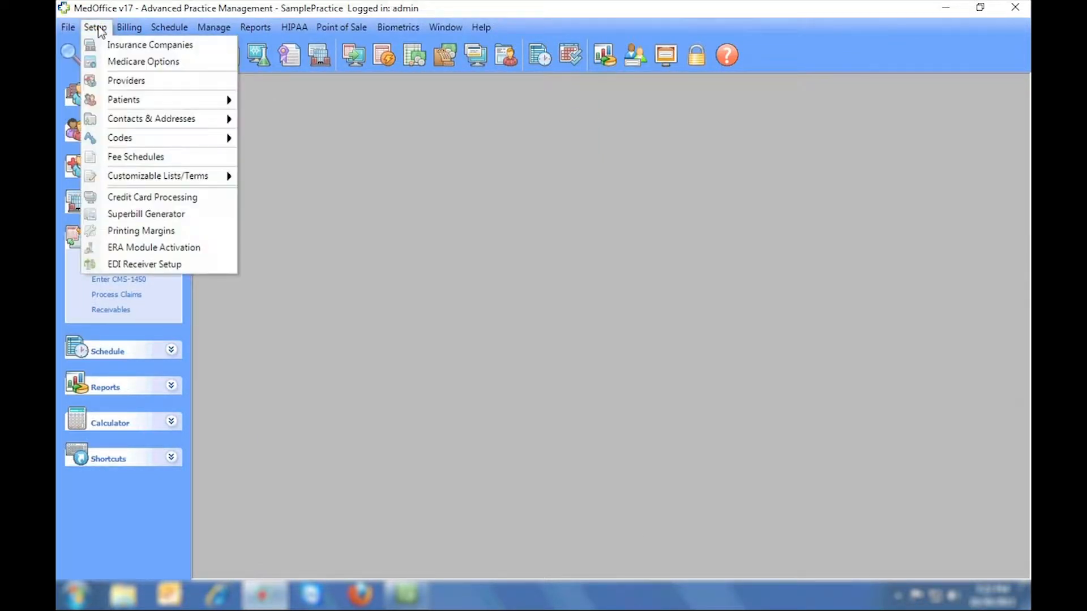
click(116, 42)
click(280, 191)
click(283, 237)
click(282, 266)
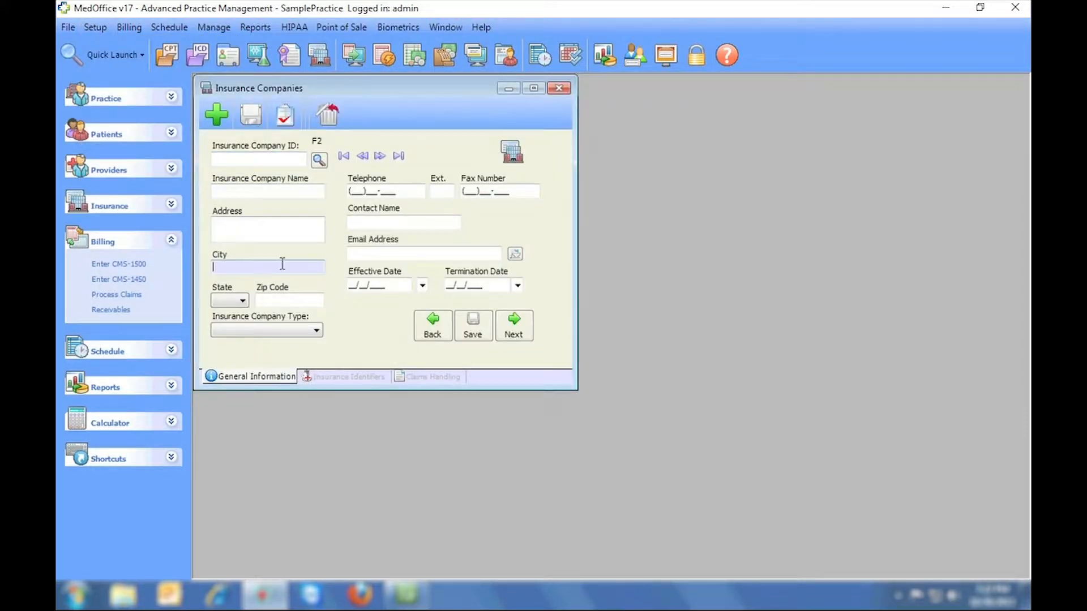
click(318, 161)
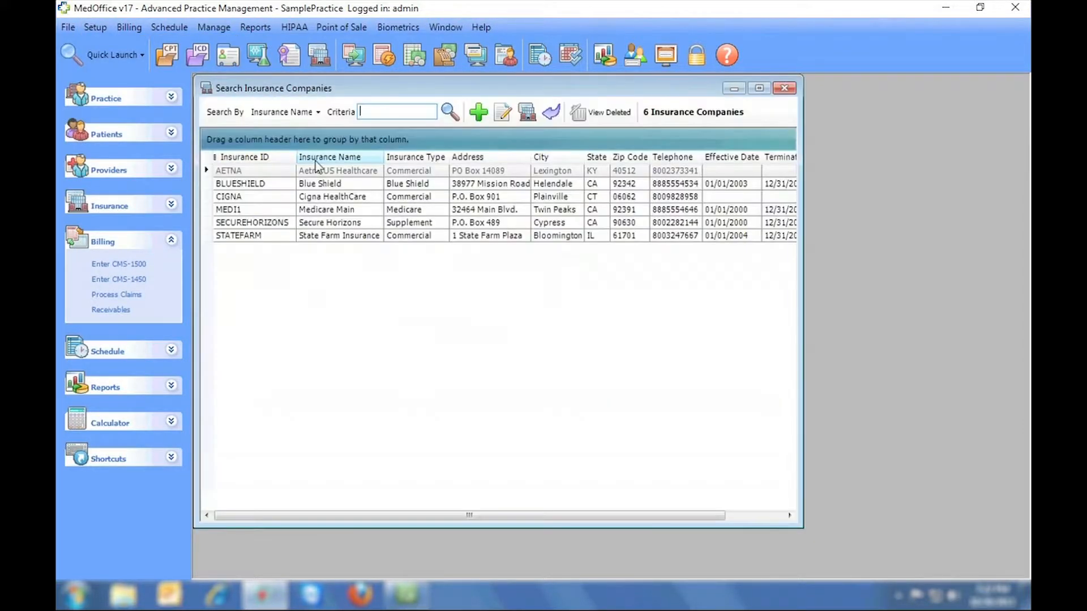
click(783, 89)
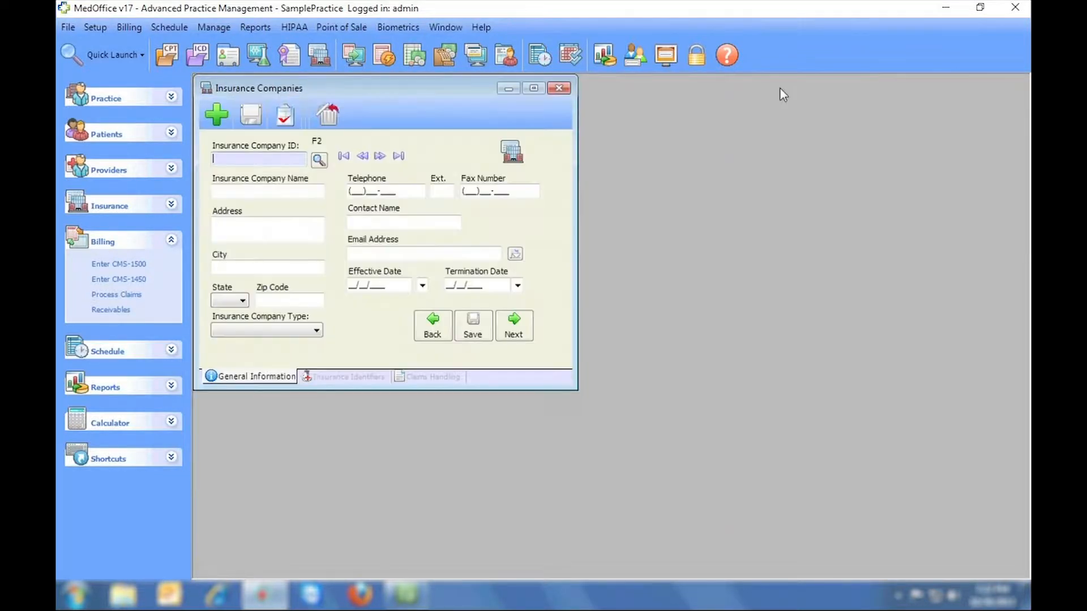
- Browse to the Blue Shield record, review its identifiers and claims handling settings, and close the insurance company setup
click(380, 156)
click(379, 156)
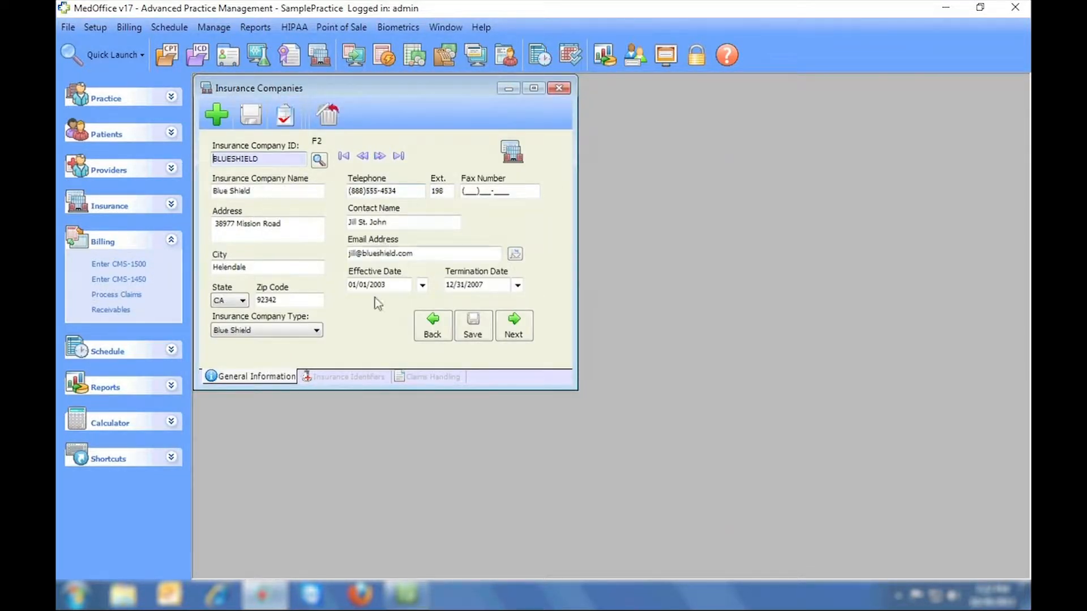
click(353, 375)
click(420, 377)
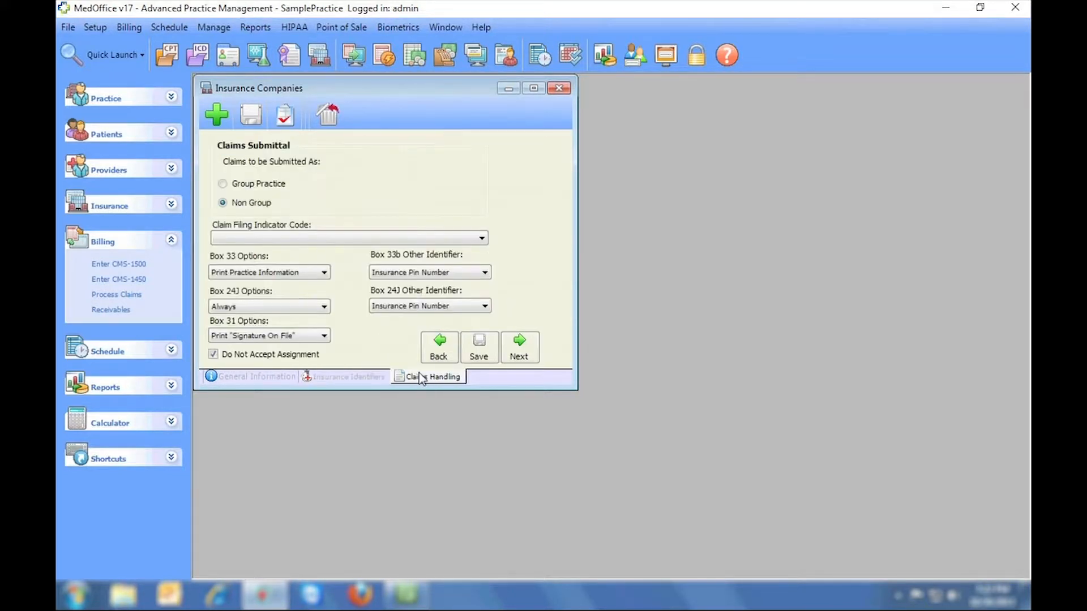
click(559, 87)
click(555, 342)
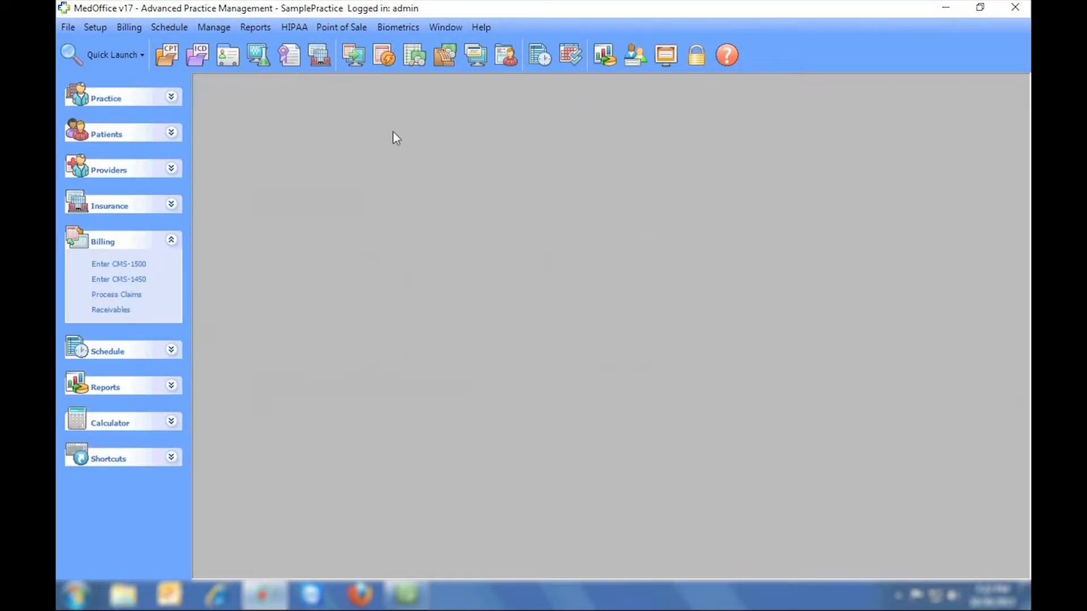
- Open the patient setup form and enter the patient's ZIP code to fill in the city and state automatically
click(95, 27)
mouse_move(138, 99)
click(274, 102)
click(276, 201)
click(276, 238)
click(272, 277)
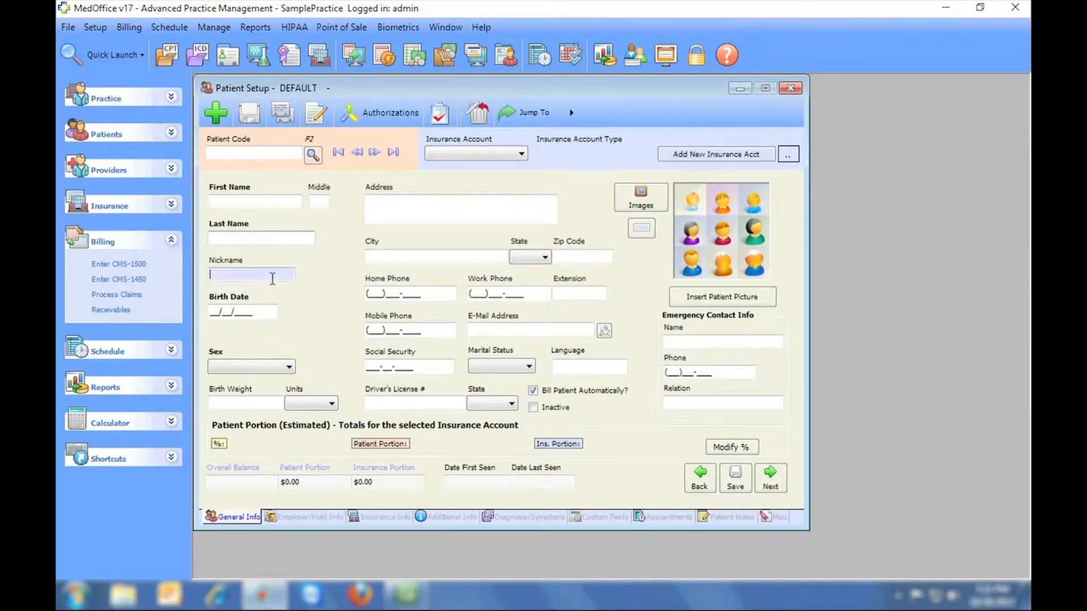
click(575, 259)
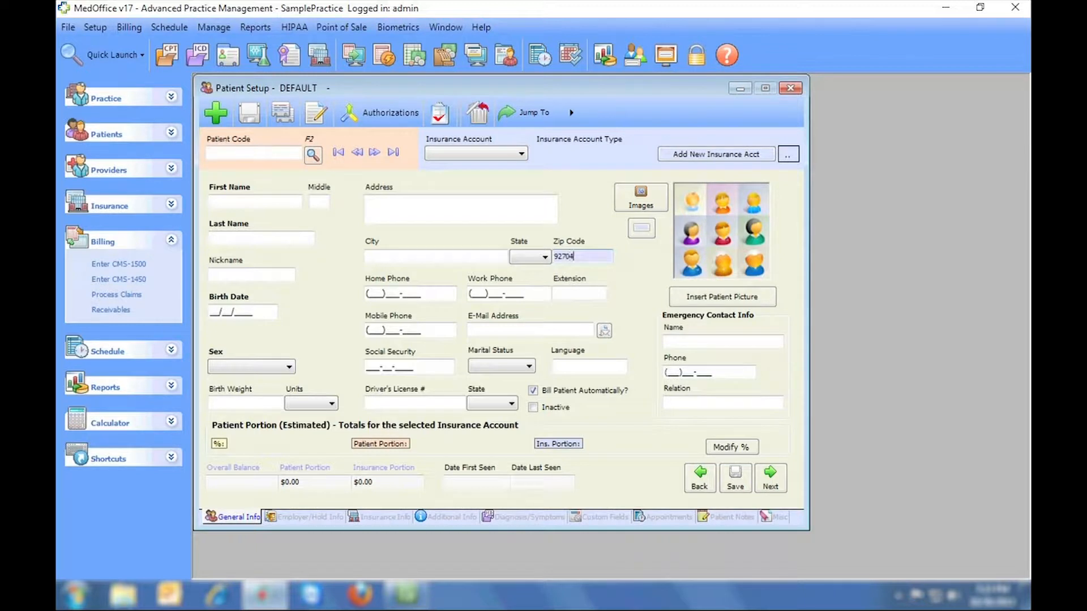
key(Tab)
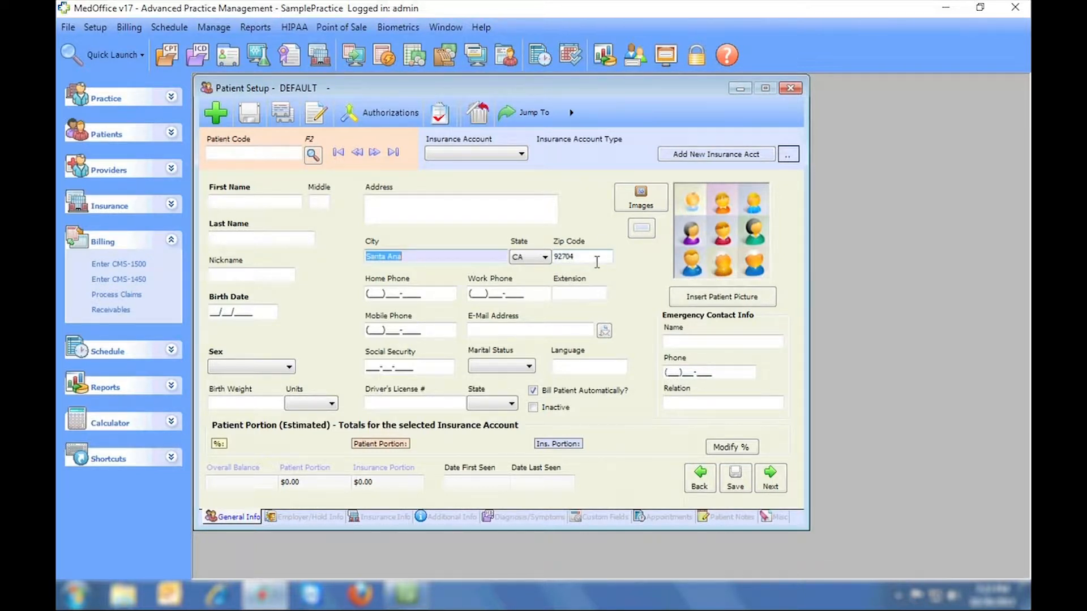
- Open the file import window, look at its insurance and patient import options, and close it without importing
click(69, 27)
click(113, 184)
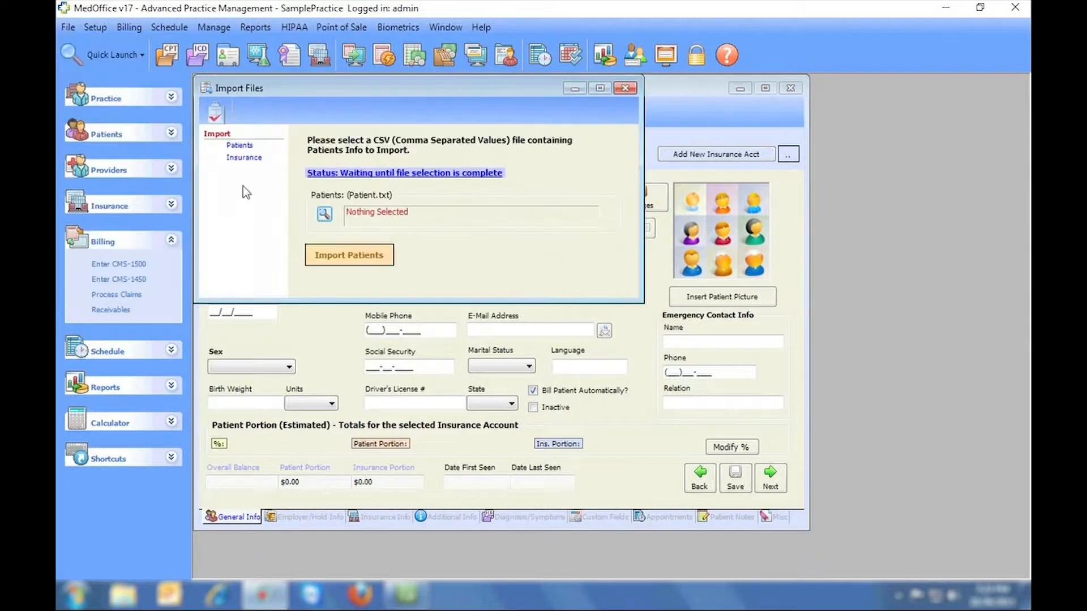
click(244, 158)
click(239, 145)
click(625, 87)
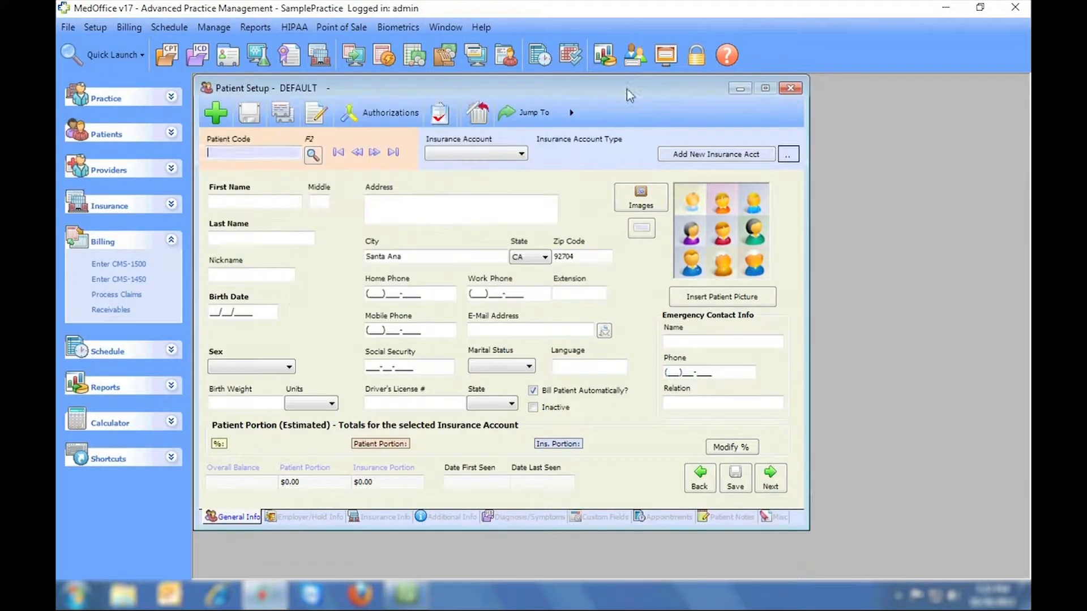
- Browse forward through the existing patient records to the CHA00 record
click(376, 152)
click(376, 152)
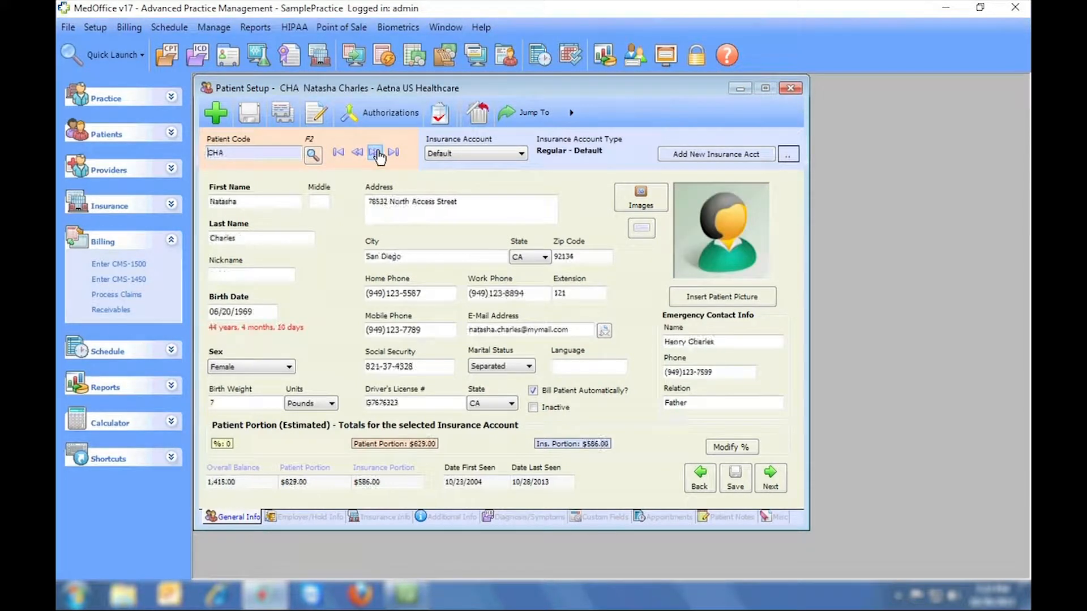
click(377, 152)
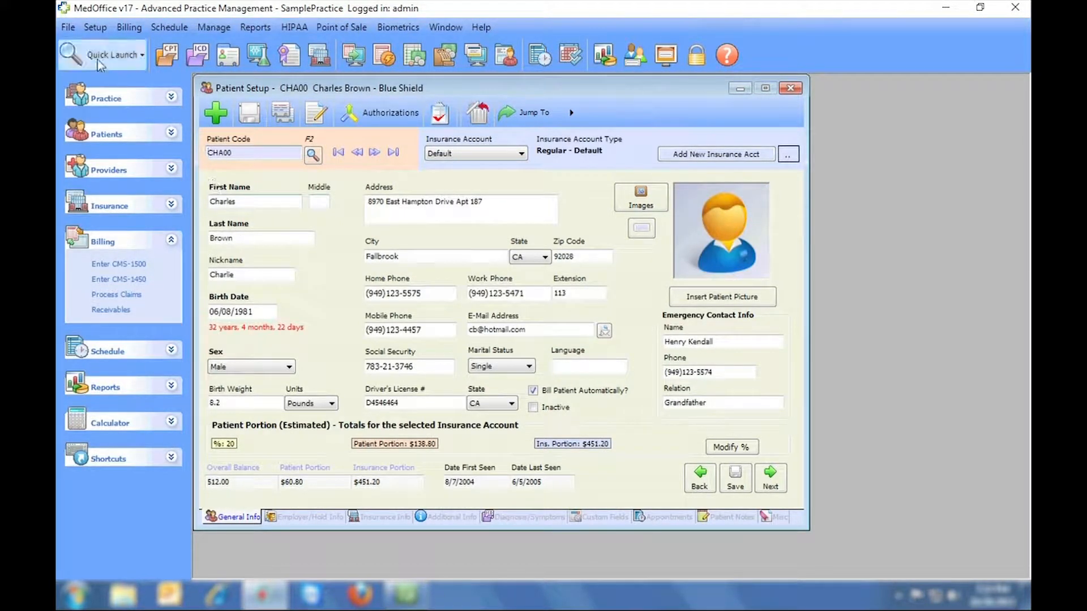
- Prepare a transfer from SamplePractice to Newport Chiropractic with all available information types selected, and close it without starting the transfer
click(68, 27)
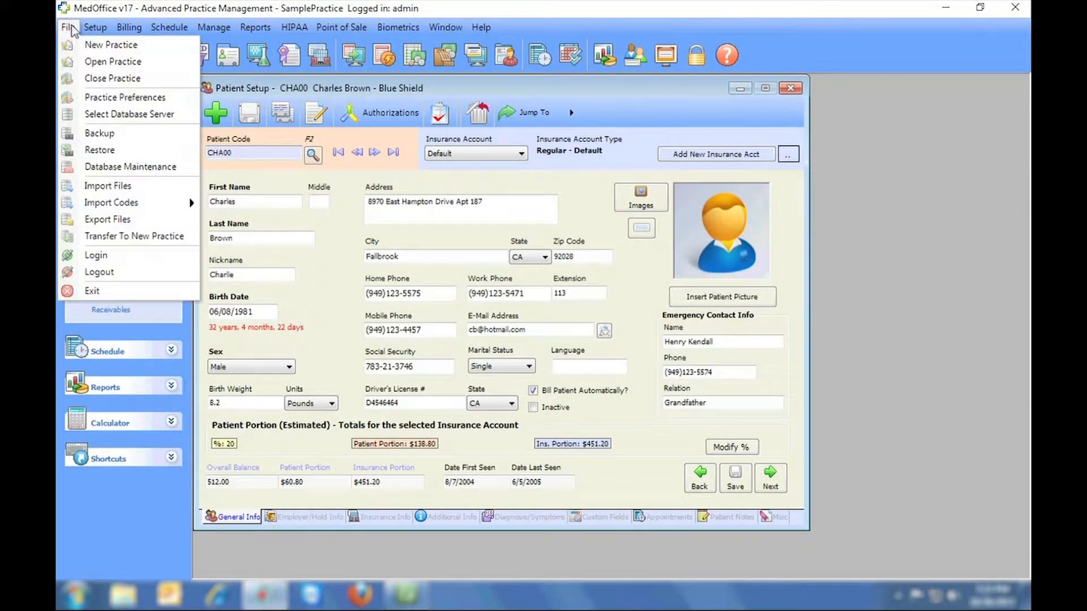
click(93, 237)
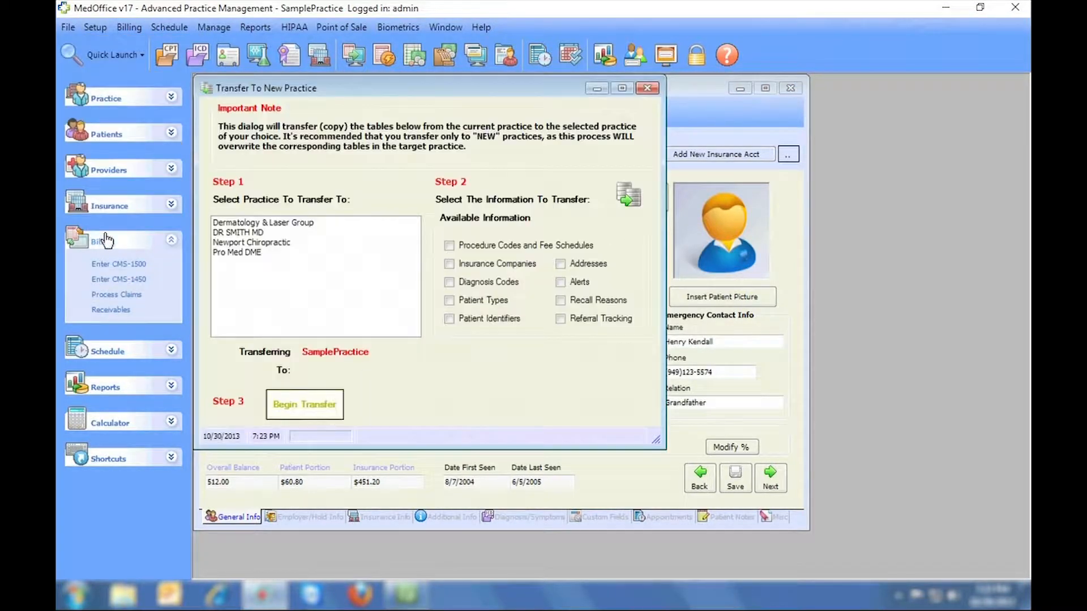
click(258, 243)
click(449, 245)
click(449, 282)
click(449, 300)
click(449, 319)
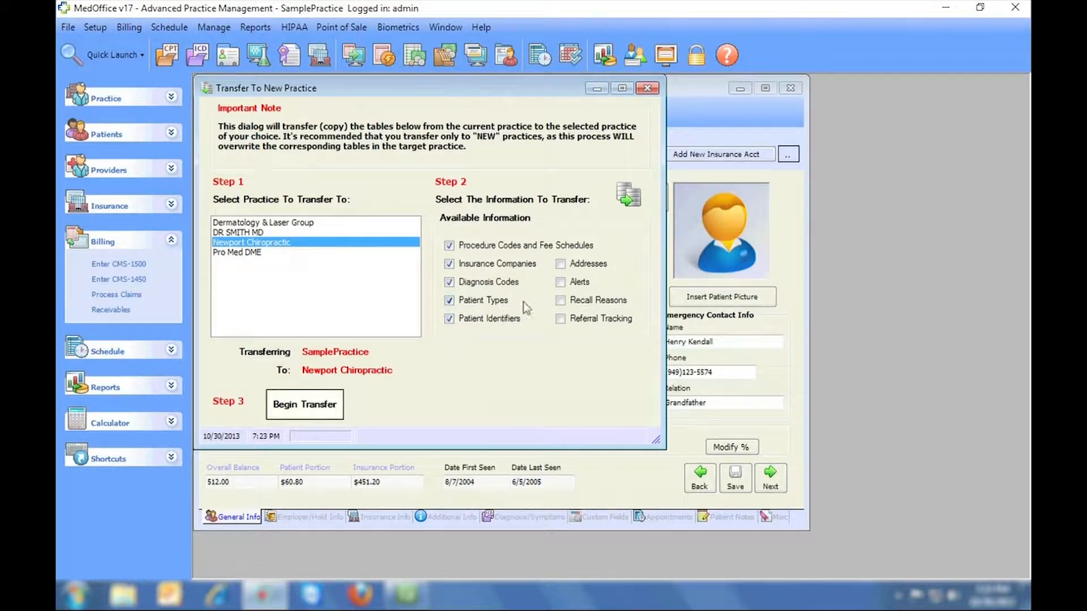
click(560, 282)
click(560, 301)
click(560, 319)
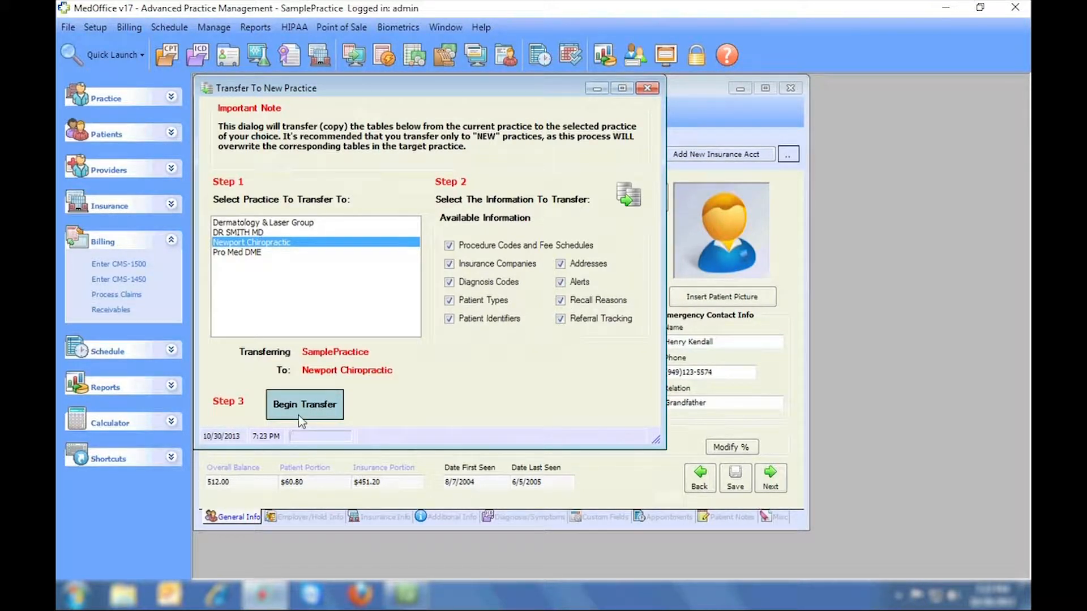
click(649, 88)
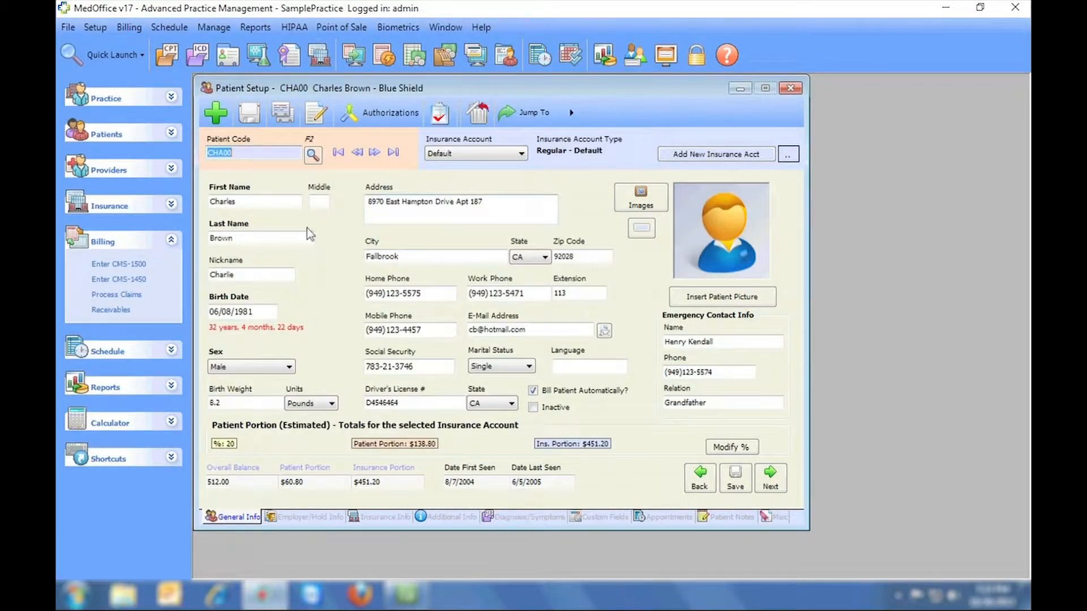
- Open the data export window, look through the exportable data types and filters from Addresses to Transaction Headers, and close it
click(68, 27)
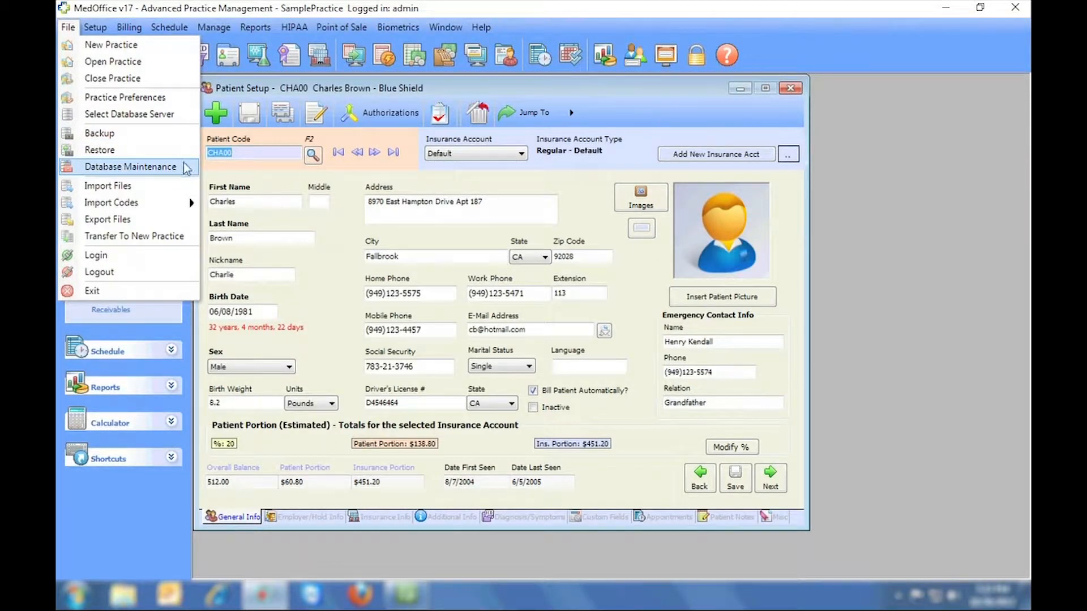
click(117, 217)
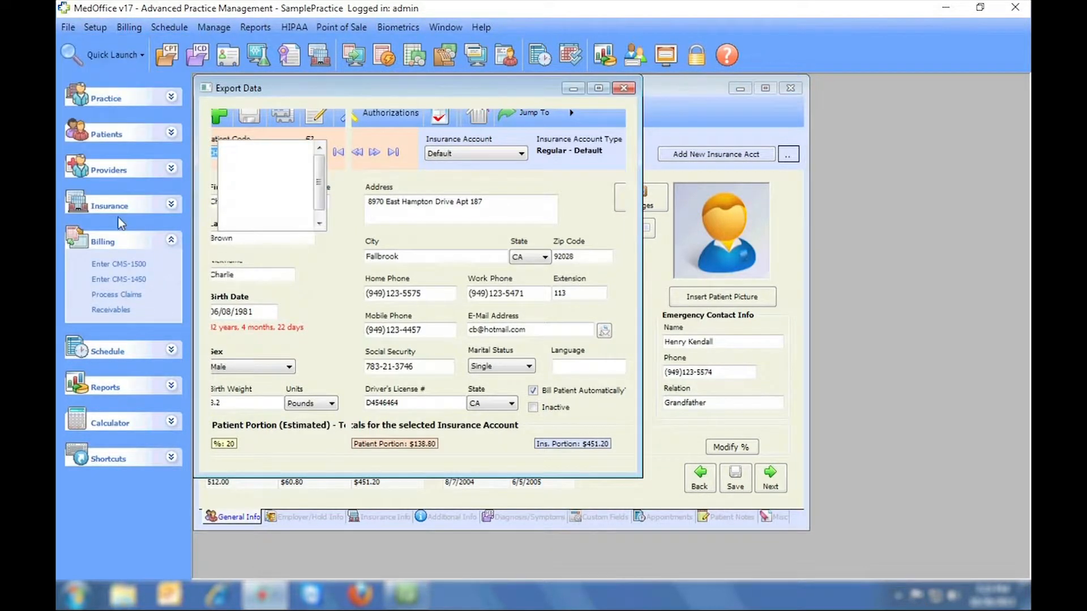
click(284, 147)
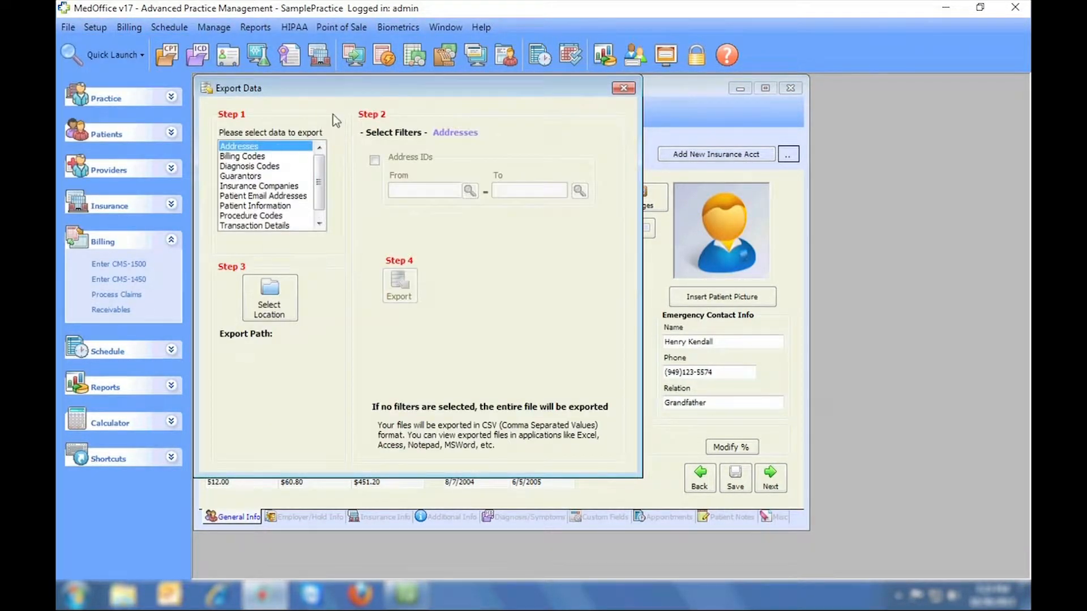
key(Down)
key(Down)
key(Down)
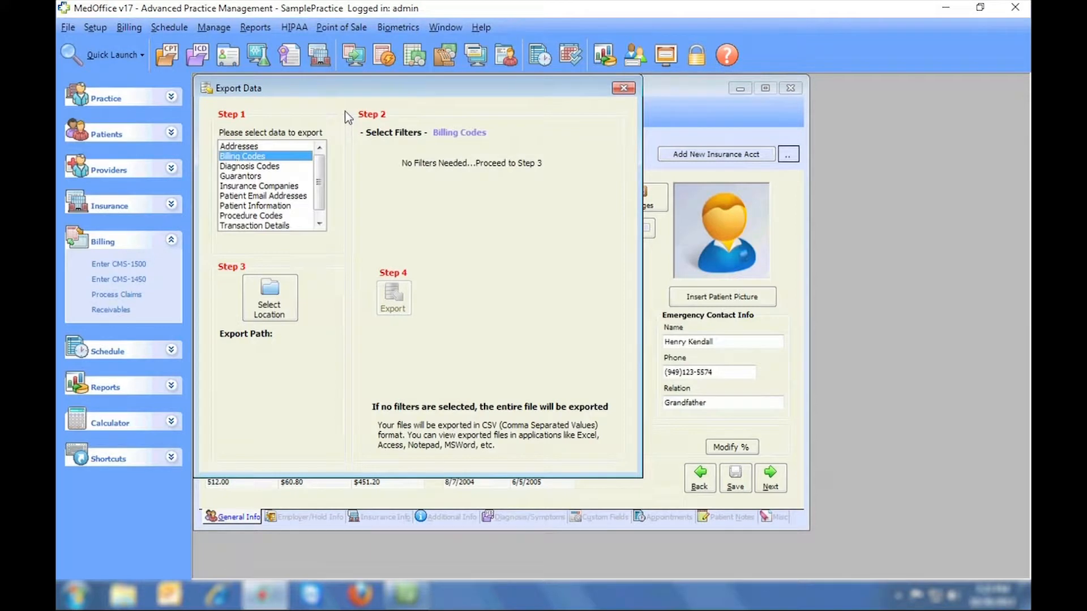
key(Down)
key(Down)
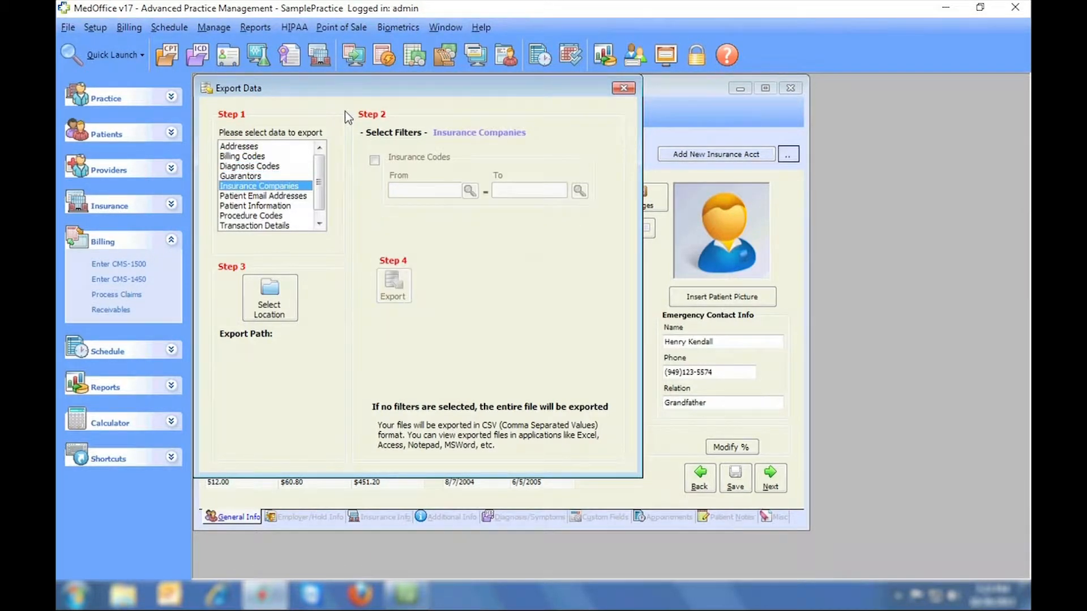
key(Down)
key(Down)
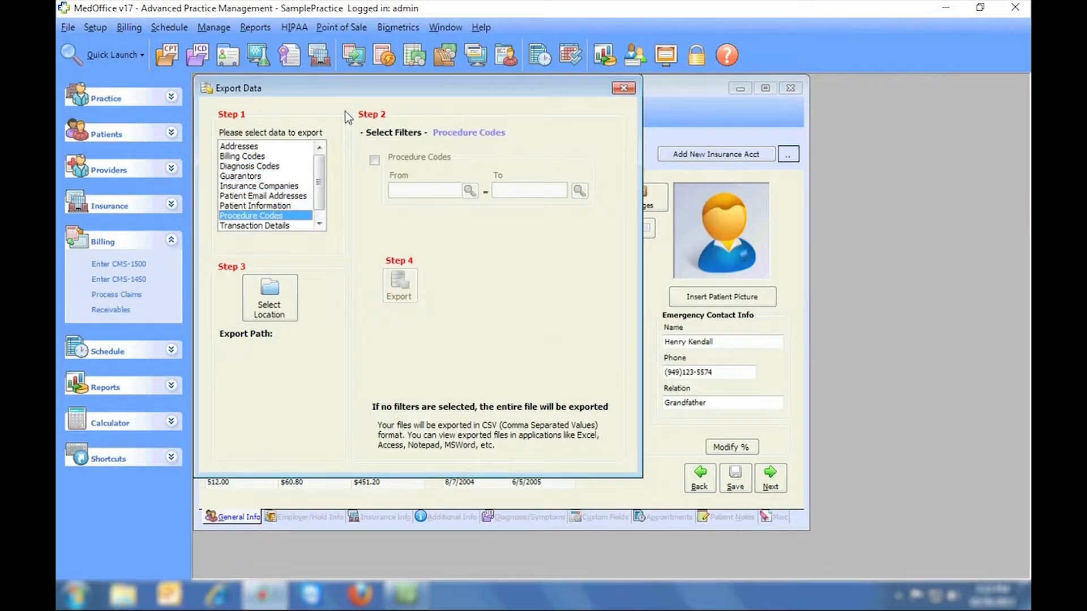
key(Down)
key(Down)
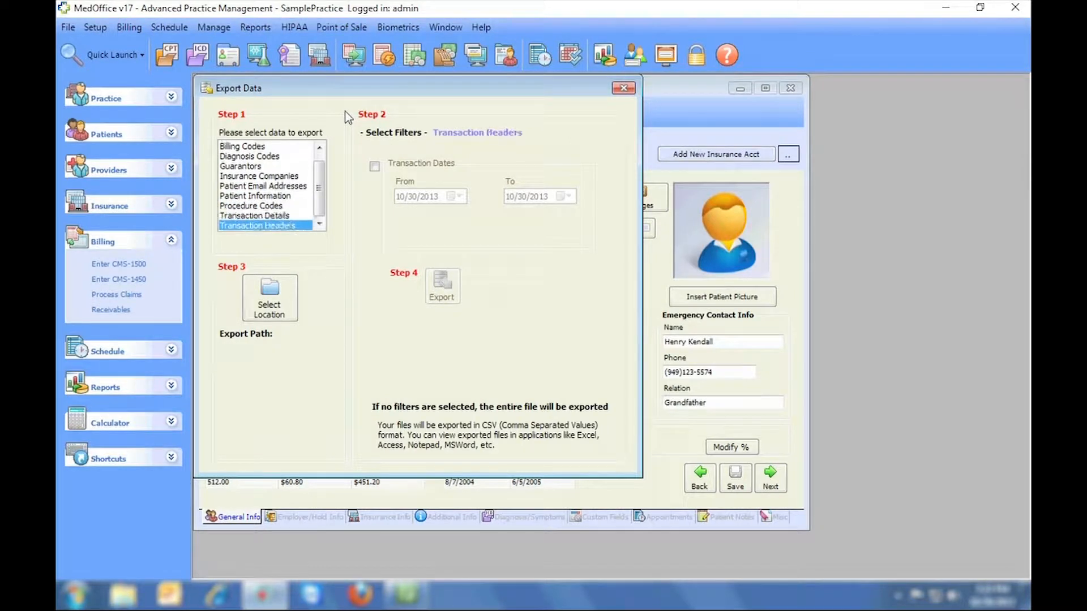
click(618, 88)
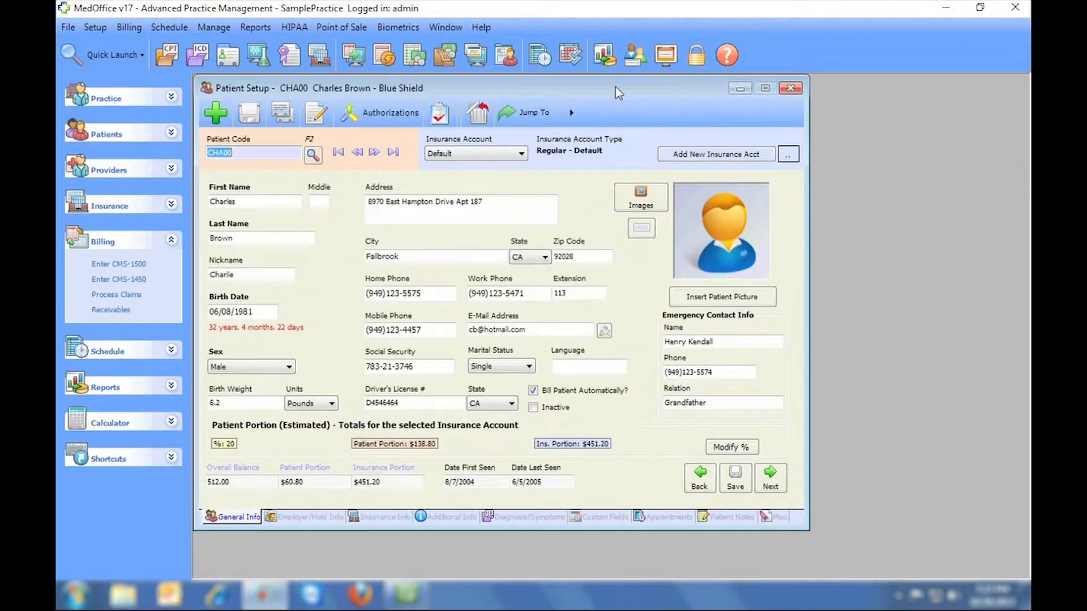
- Open the fee schedules, load the MEDICARE schedule, and view the list of available procedure codes
click(95, 27)
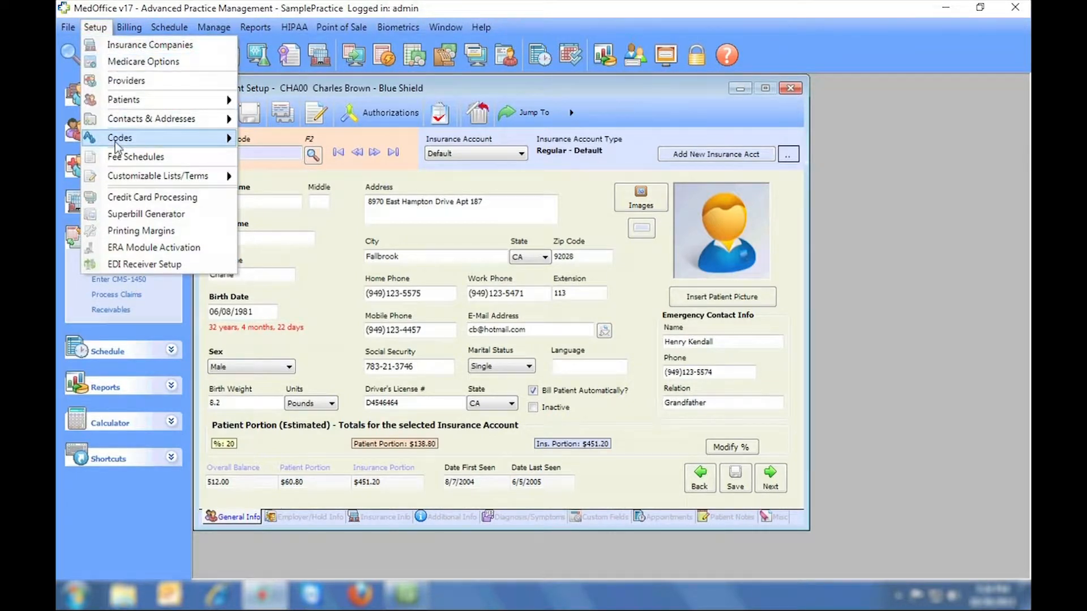
click(115, 158)
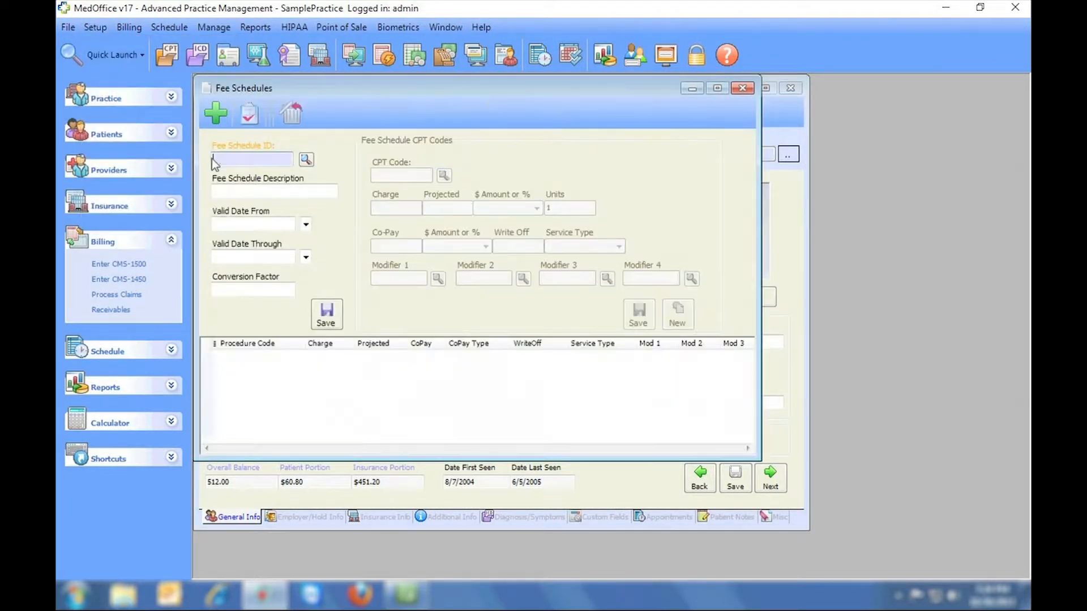
click(305, 159)
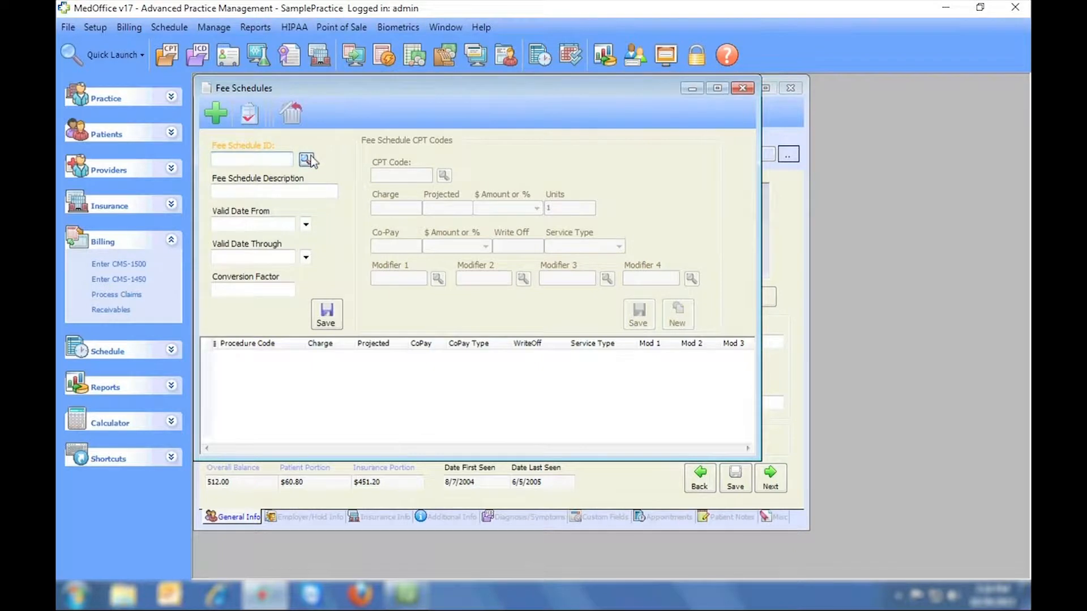
double_click(312, 171)
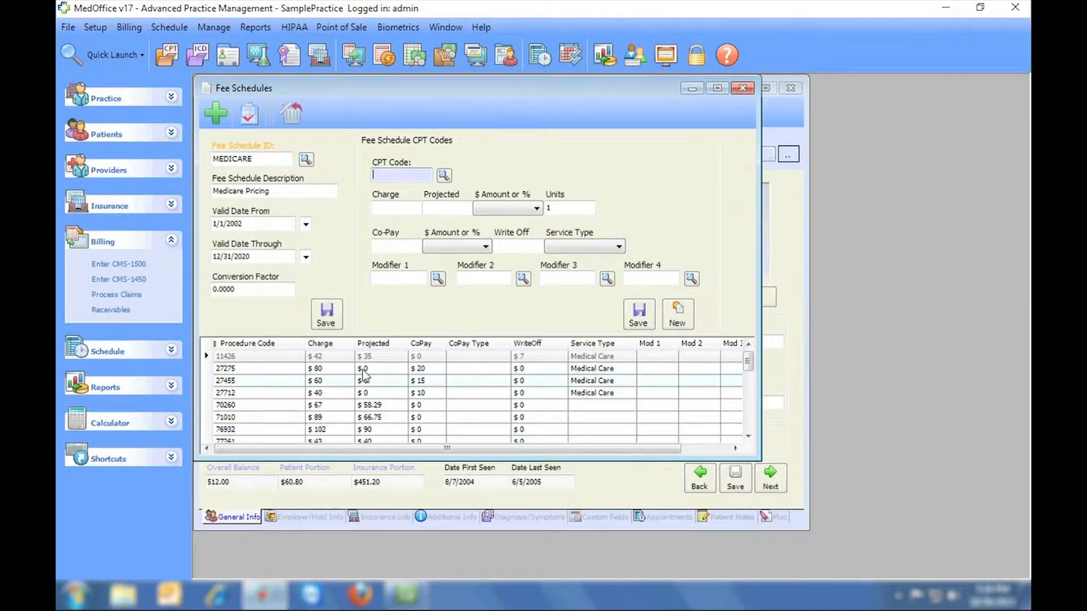
click(443, 175)
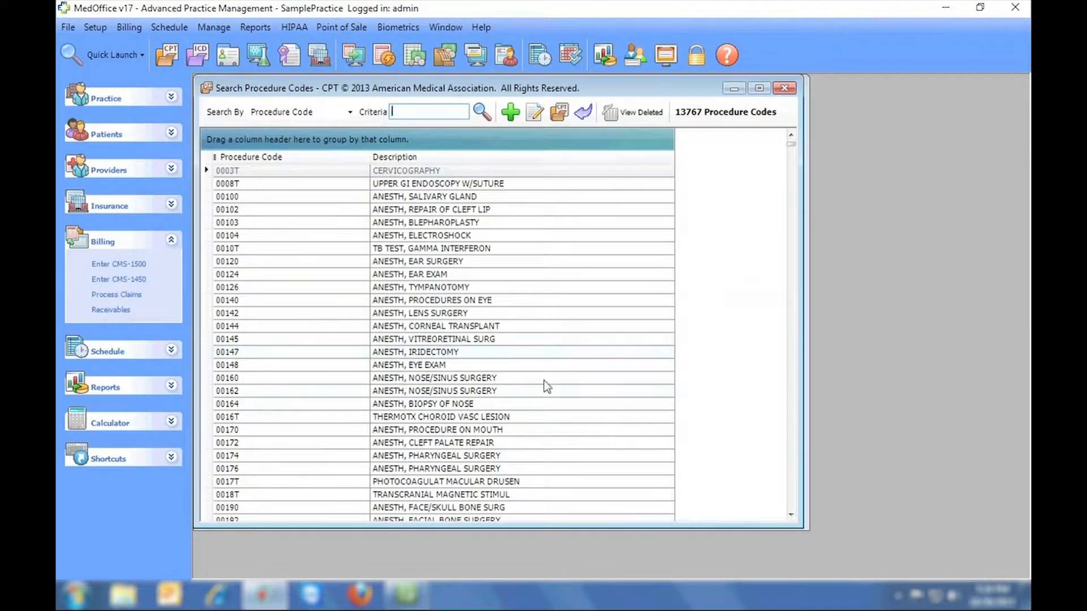
click(784, 89)
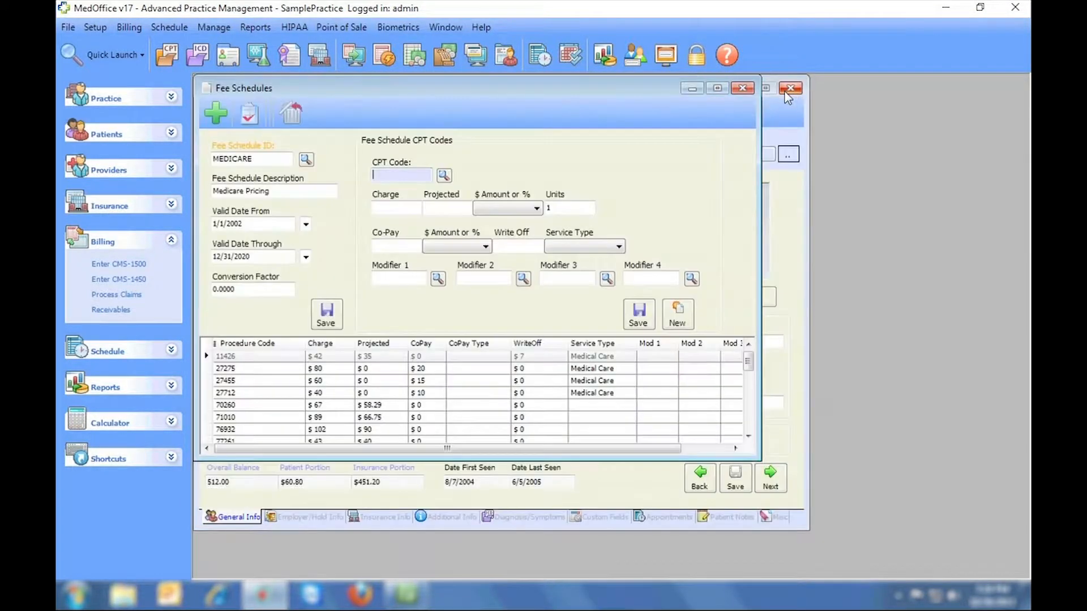
- Load the CASH fee schedule, review its prices and the procedure code list, and close the fee schedules
click(306, 159)
double_click(286, 199)
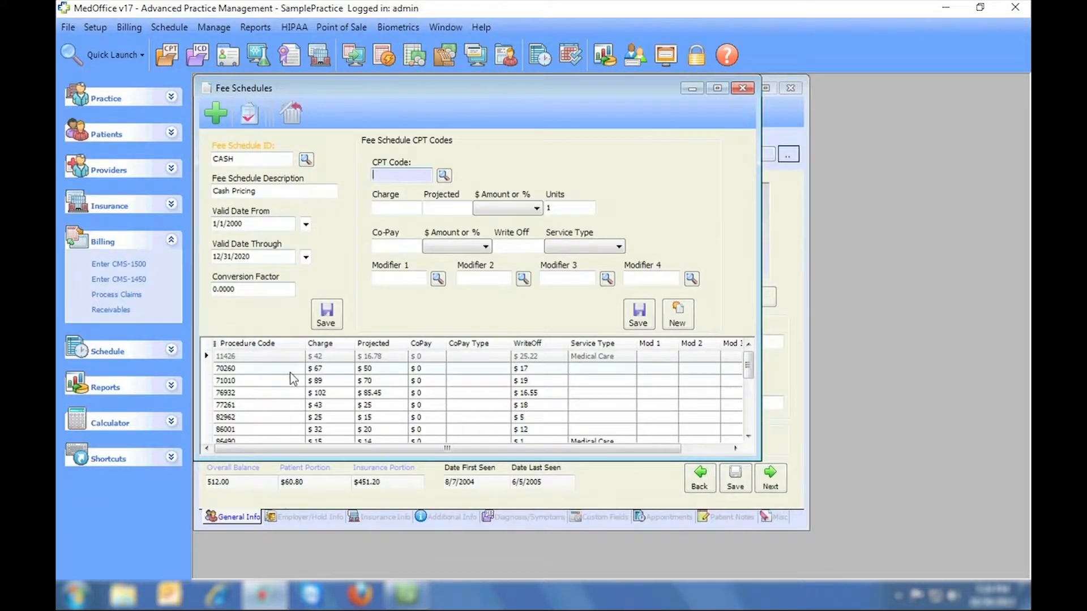
mouse_move(744, 365)
mouse_down()
mouse_move(747, 381)
mouse_move(747, 365)
mouse_up()
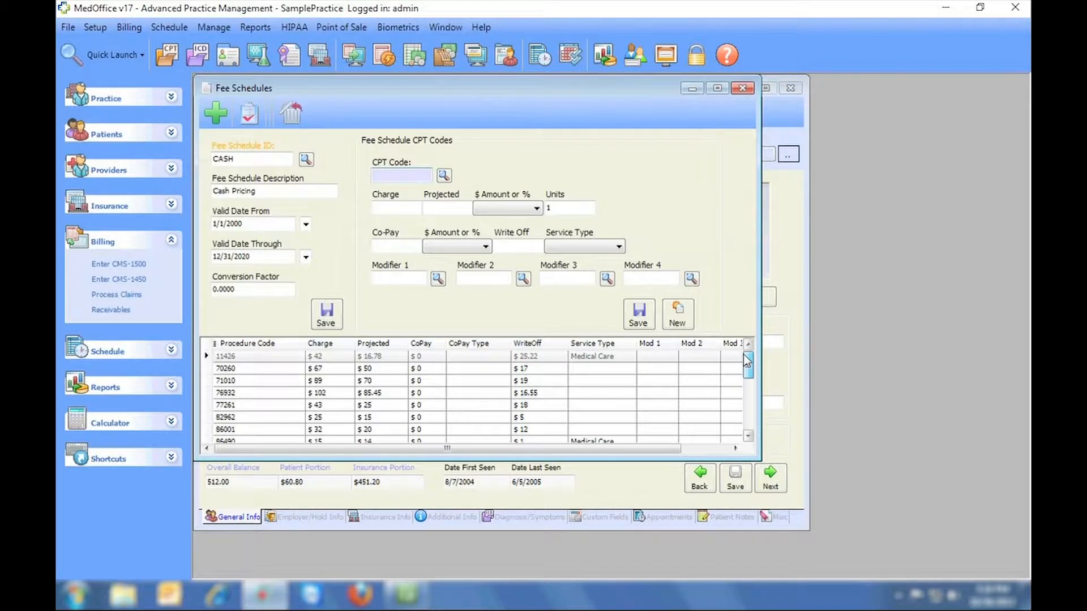
click(445, 175)
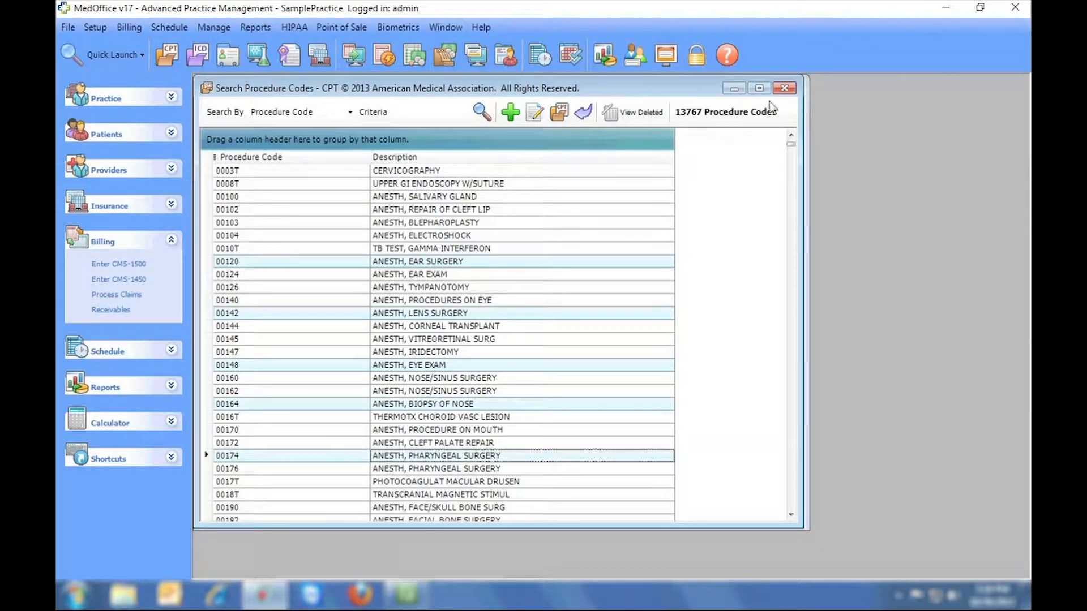
click(785, 88)
click(741, 88)
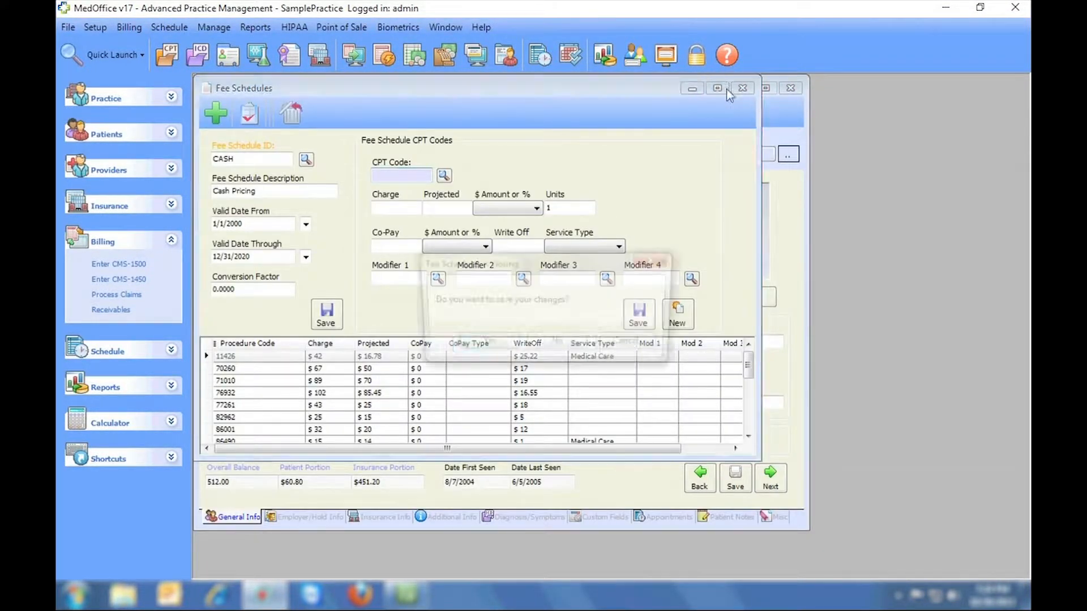
- Open the form for other contacts and addresses, look through the available address types, and close it without adding an address
click(68, 27)
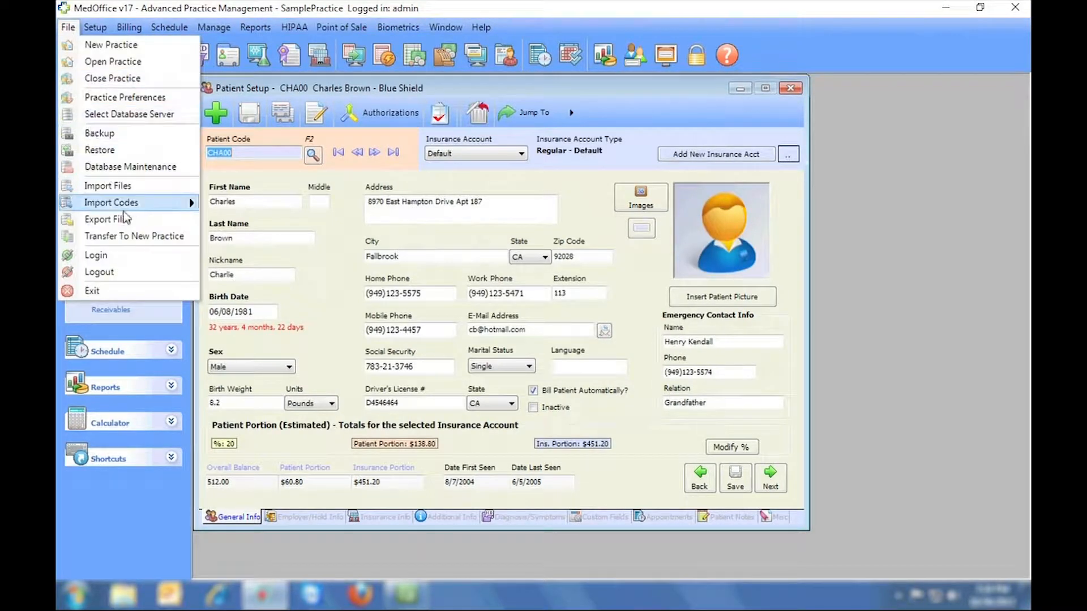
mouse_move(163, 205)
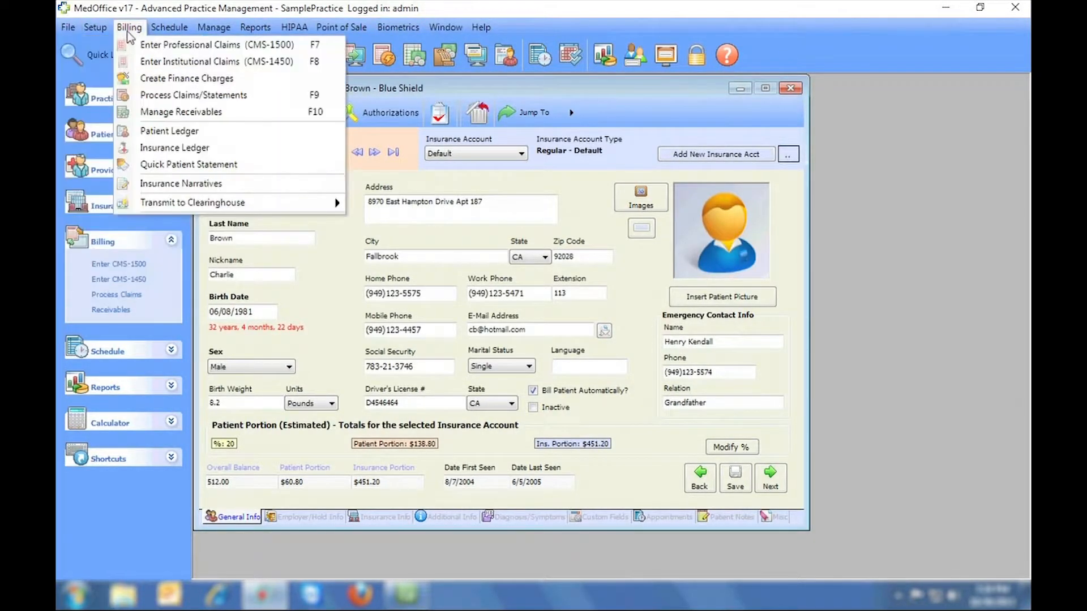
mouse_move(95, 27)
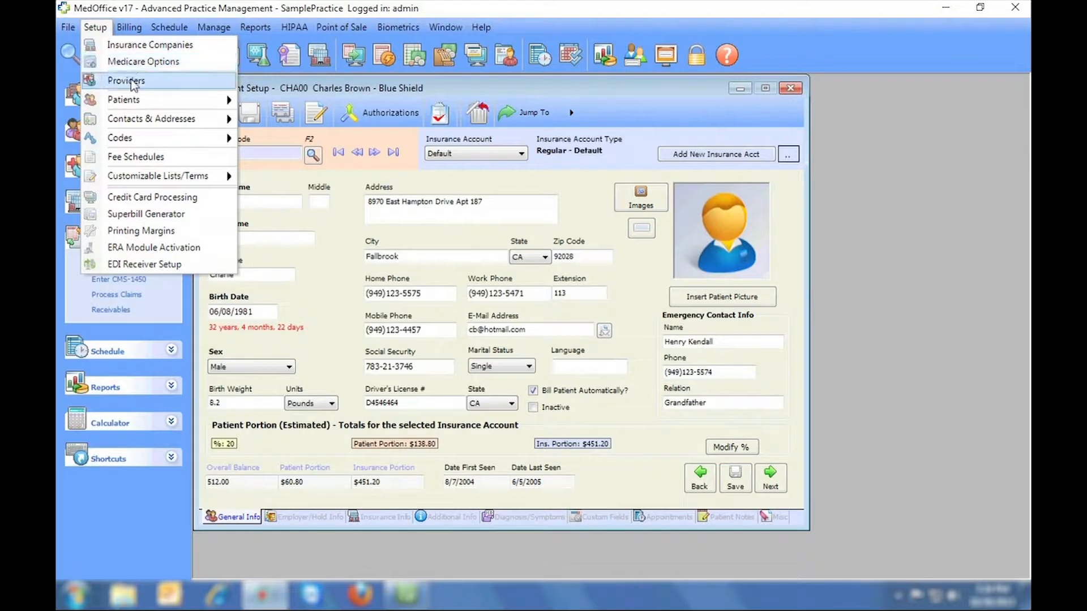
mouse_move(145, 118)
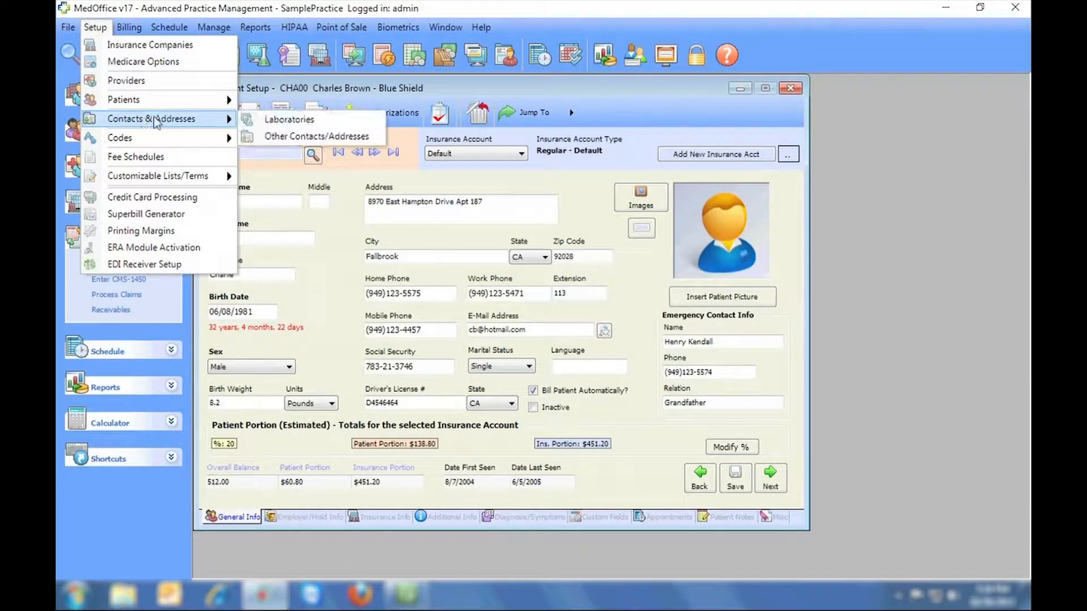
click(331, 137)
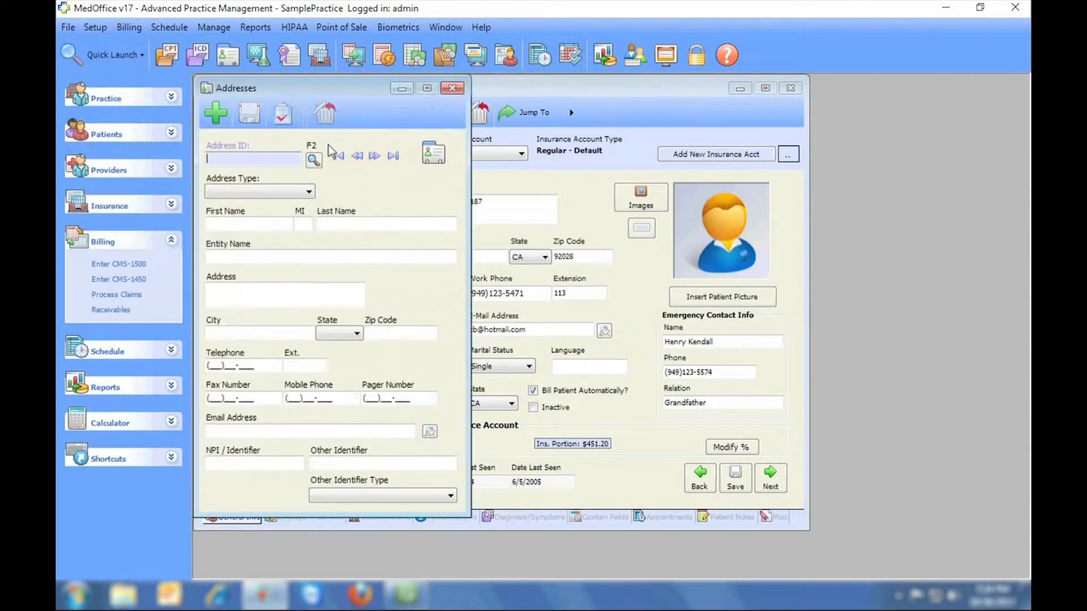
click(310, 192)
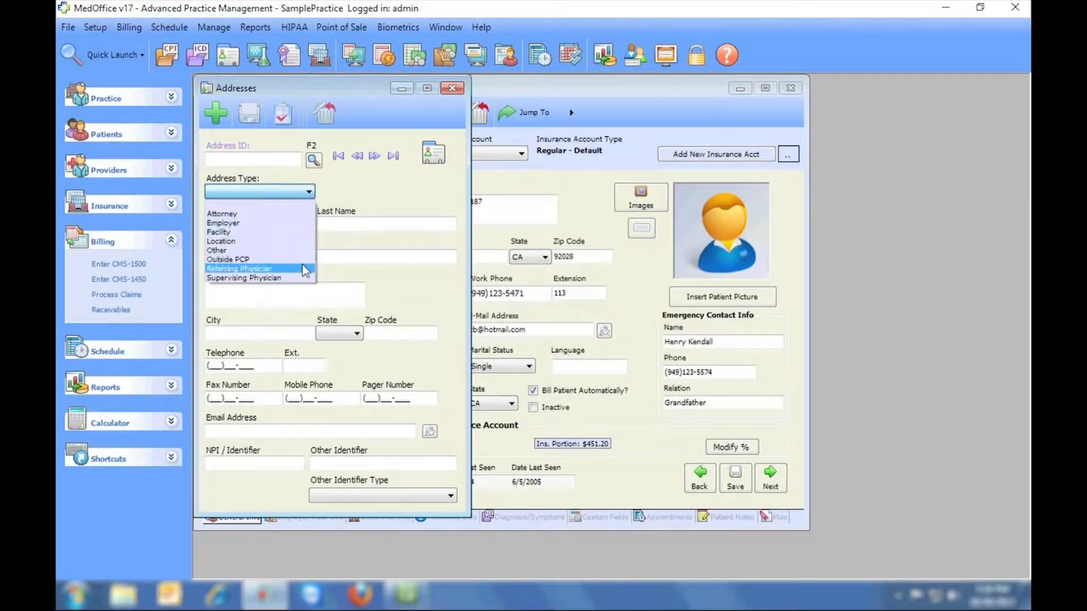
click(436, 137)
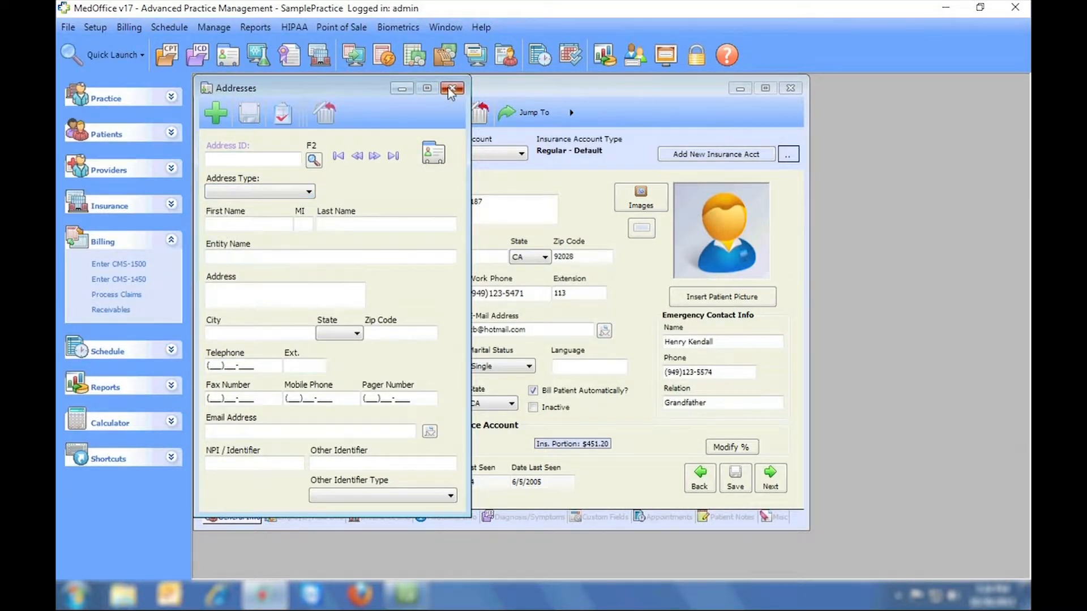
click(452, 88)
- Look through the customizable lists, bring up the following patient's record, dismiss its alert, and view its alert codes and custom fields
click(95, 27)
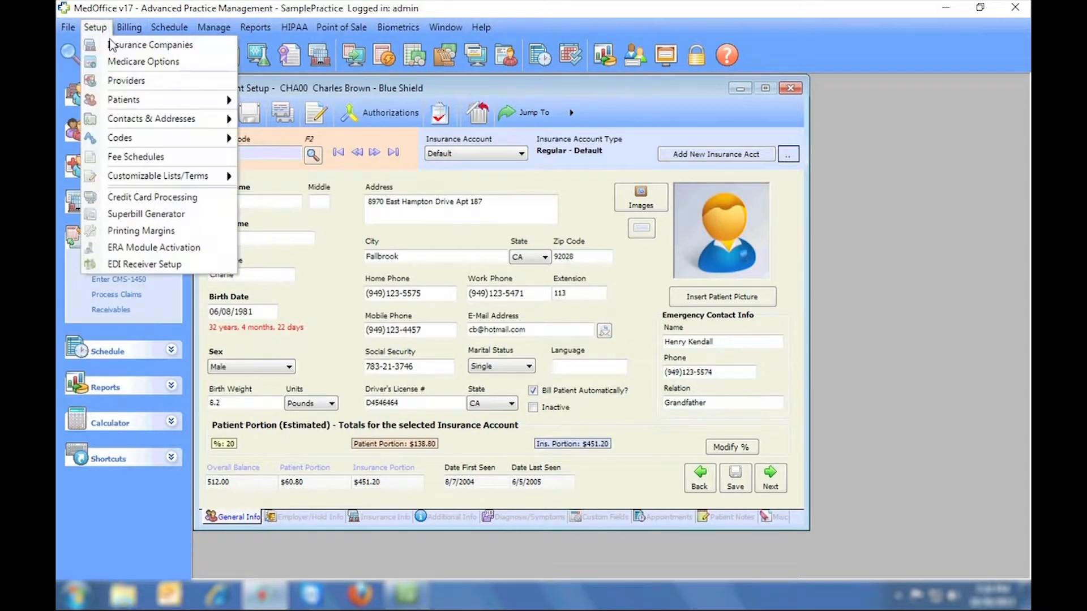
mouse_move(187, 180)
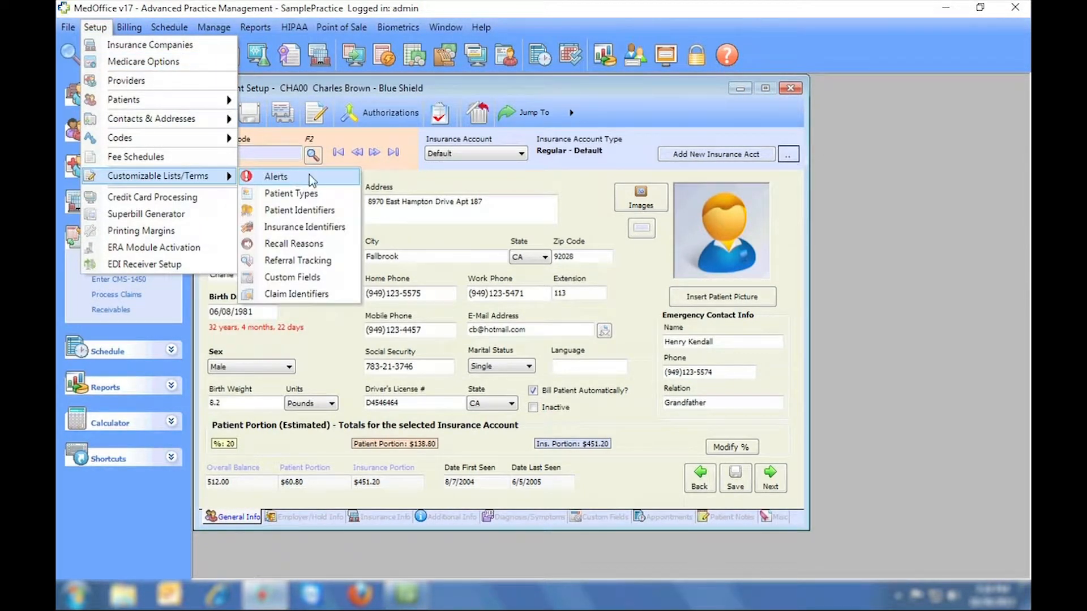
click(401, 182)
click(375, 153)
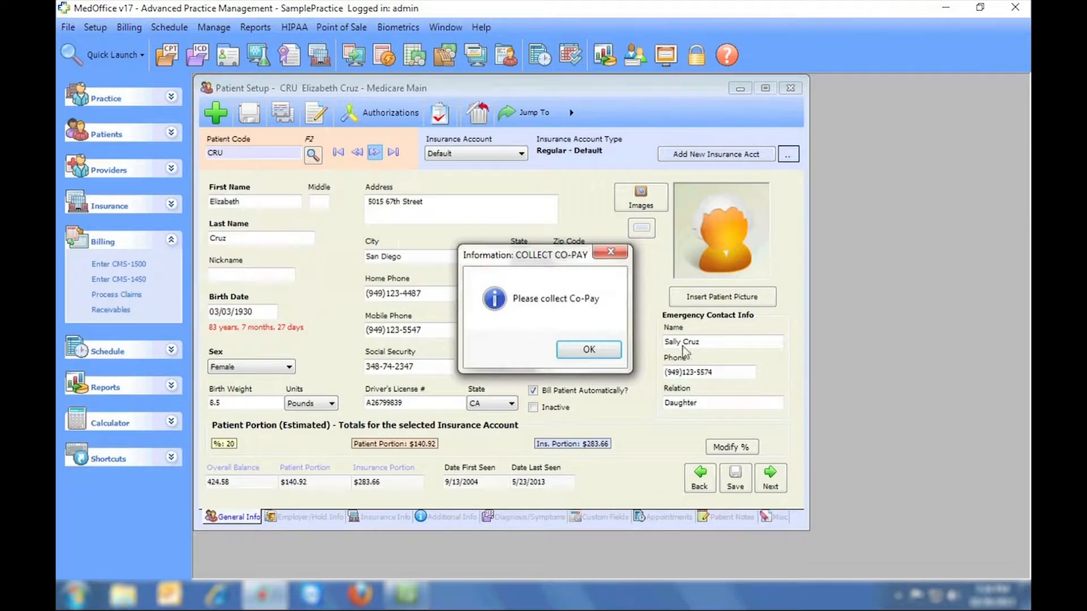
click(587, 350)
click(316, 518)
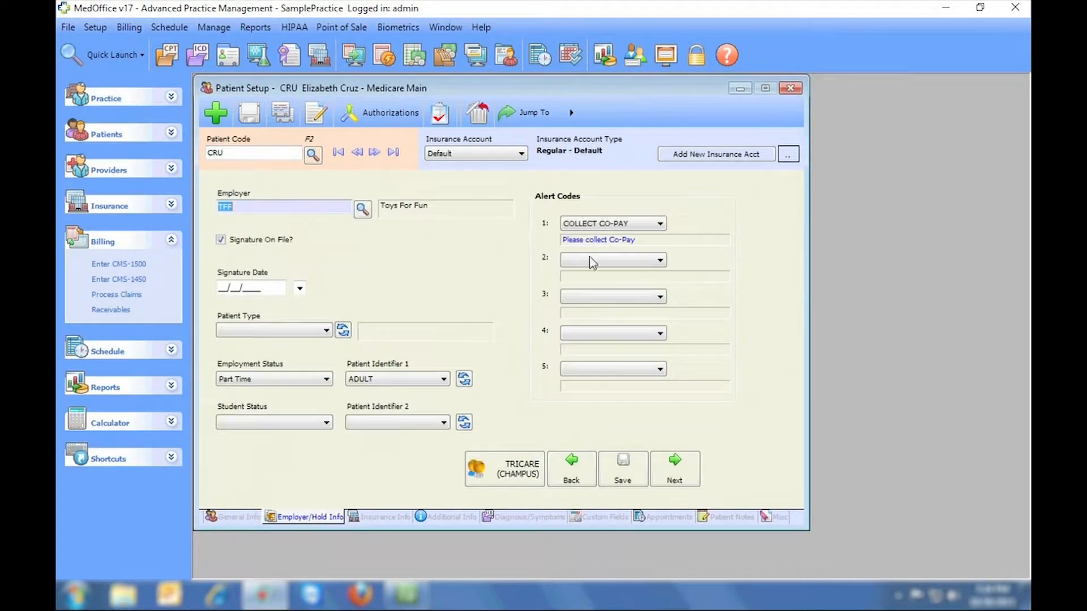
click(592, 516)
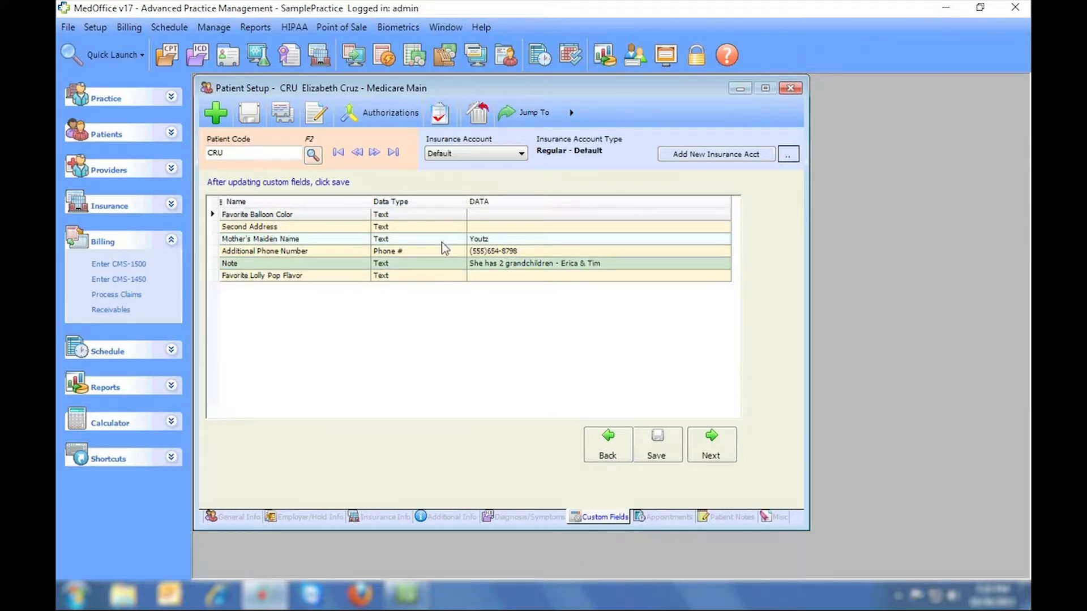
- View the setup window for custom fields, close it, and close the patient record without saving changes
click(95, 27)
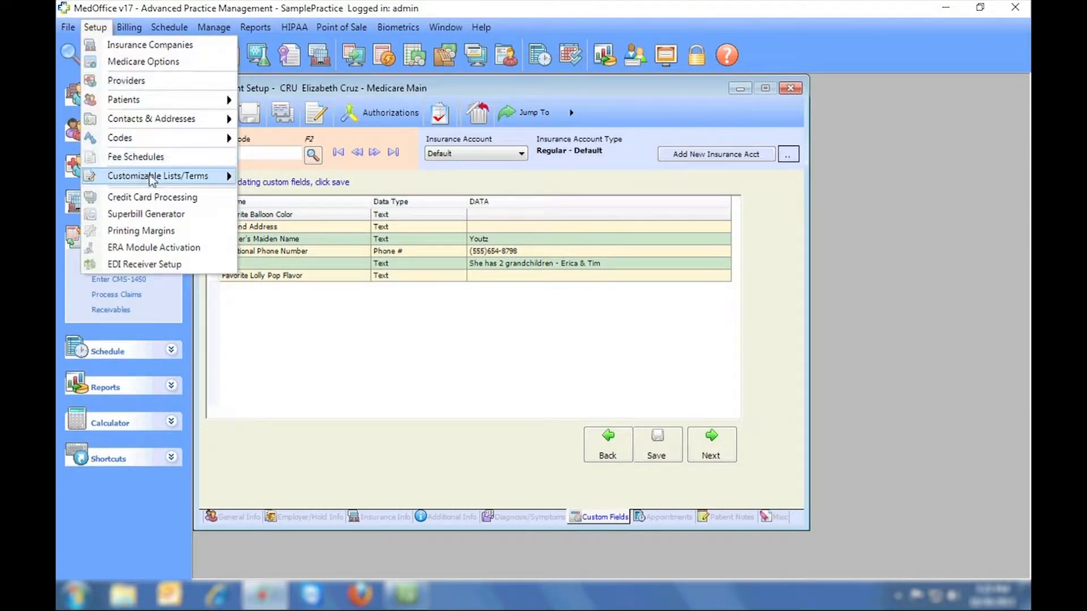
mouse_move(176, 178)
click(294, 276)
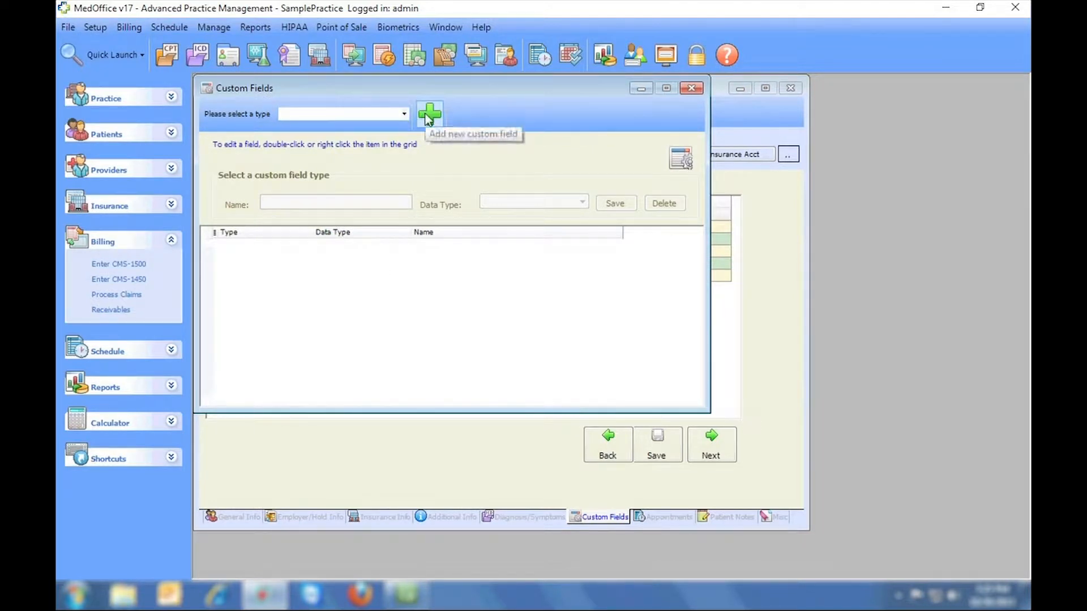
click(691, 89)
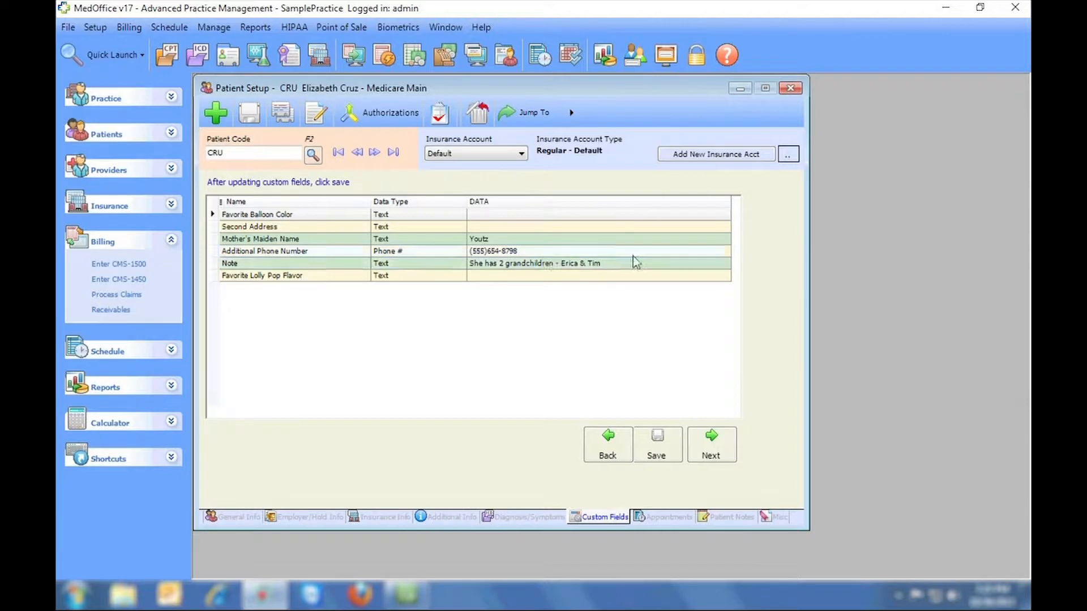
click(790, 88)
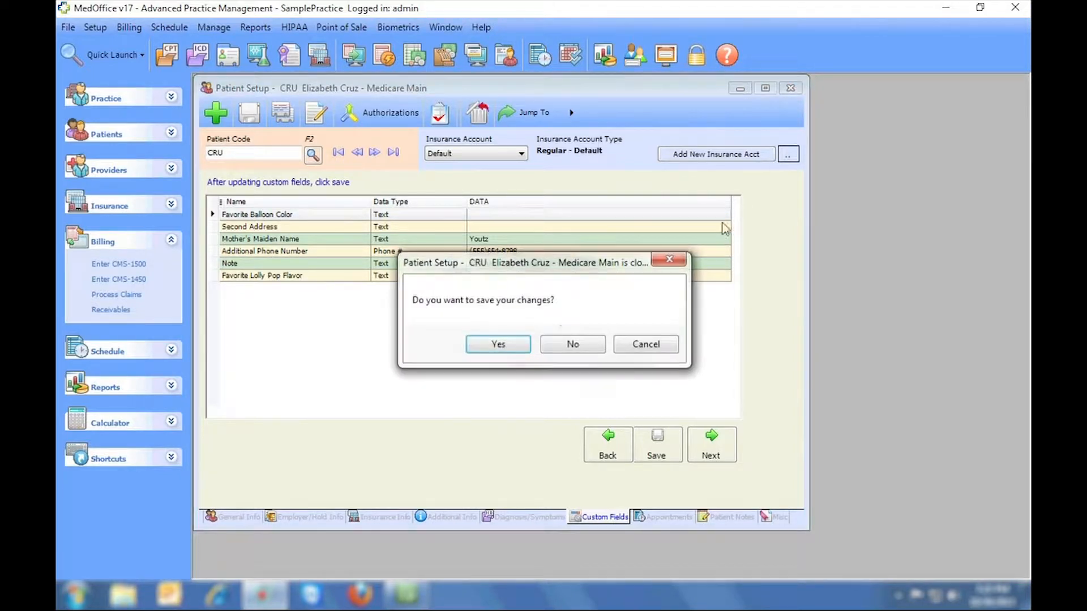
click(547, 338)
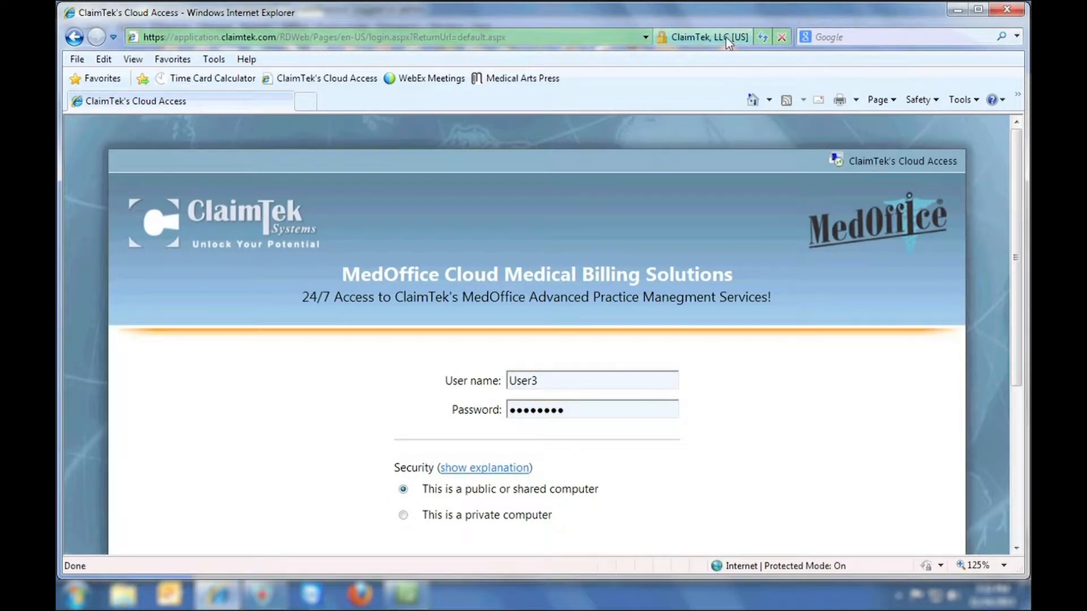
- Sign in to ClaimTek's Cloud Access, connect to the MedOffice RemoteApp program, and close its user login window
mouse_move(728, 39)
key(Return)
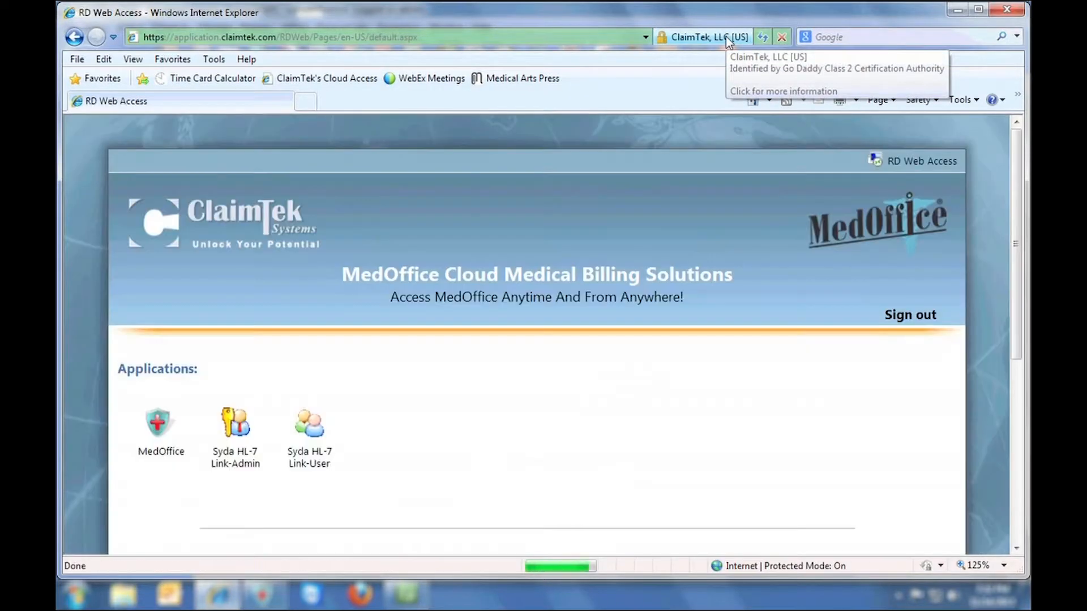
scroll(519, 330, down, 3)
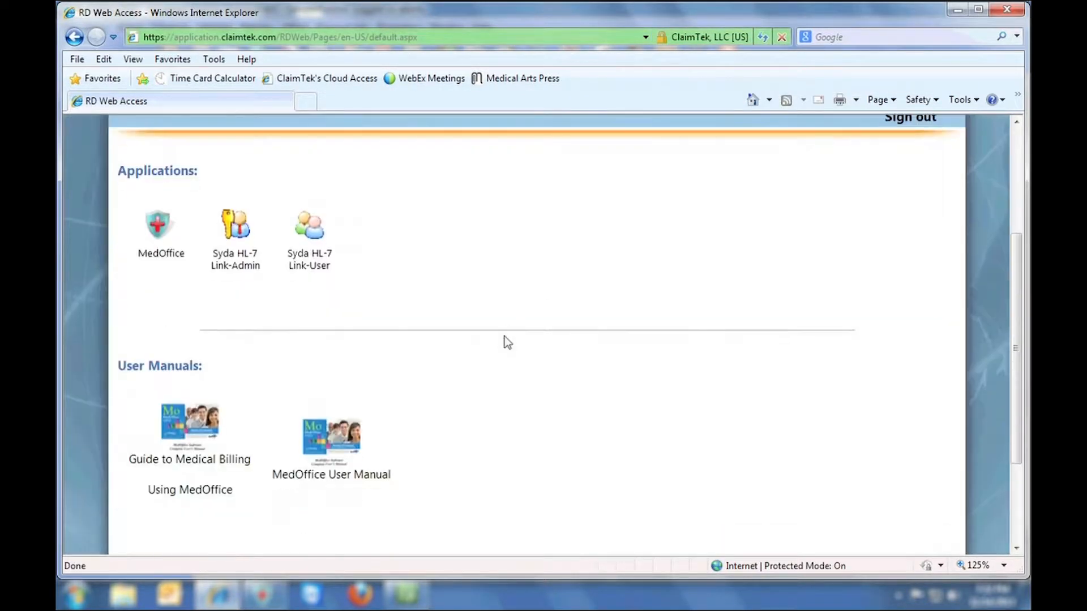
click(142, 231)
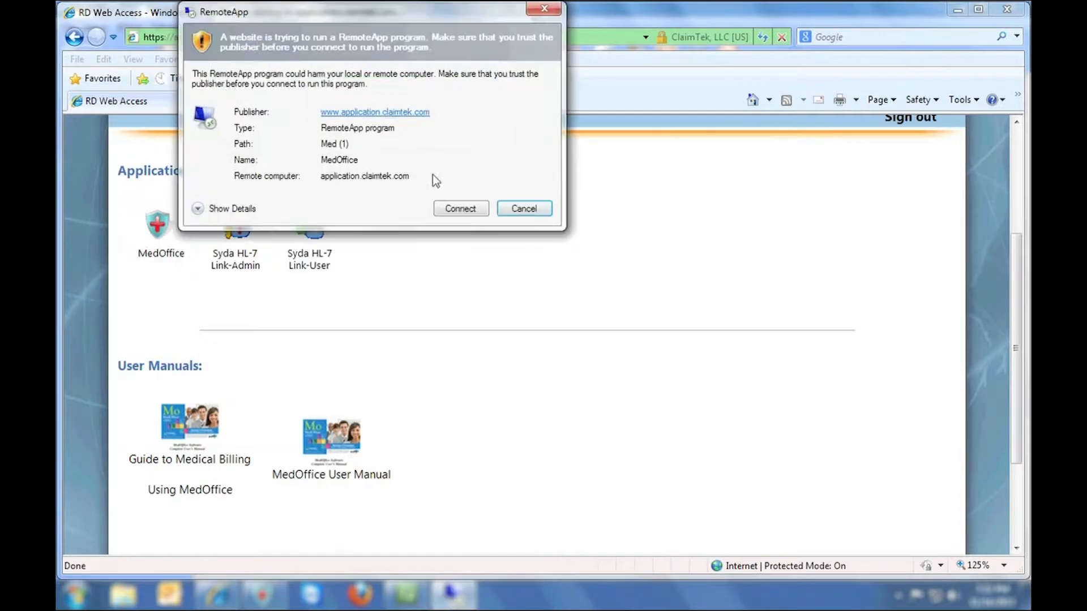
click(460, 209)
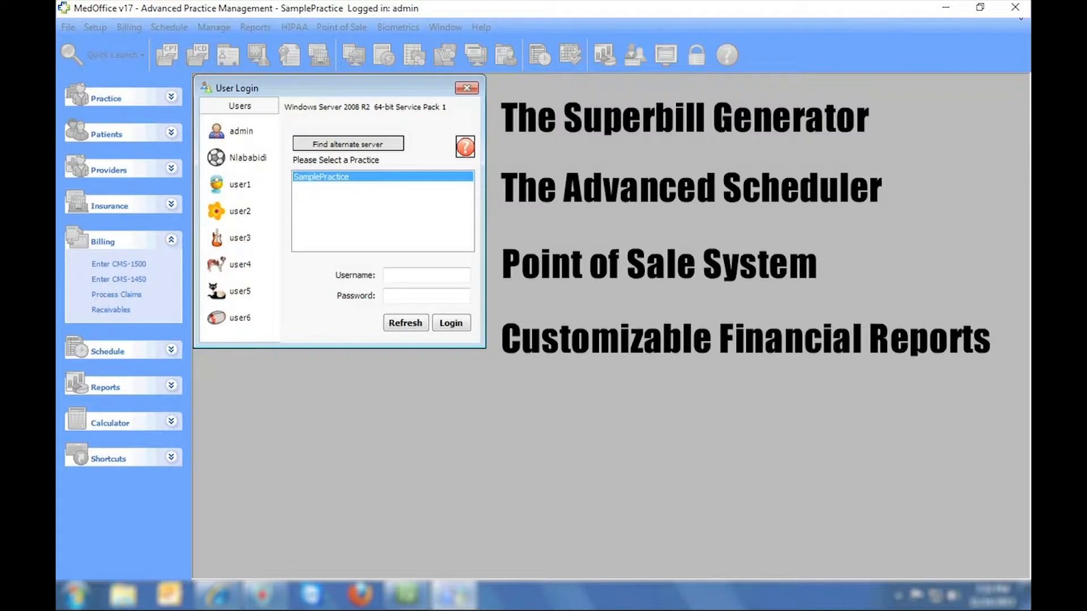
click(466, 88)
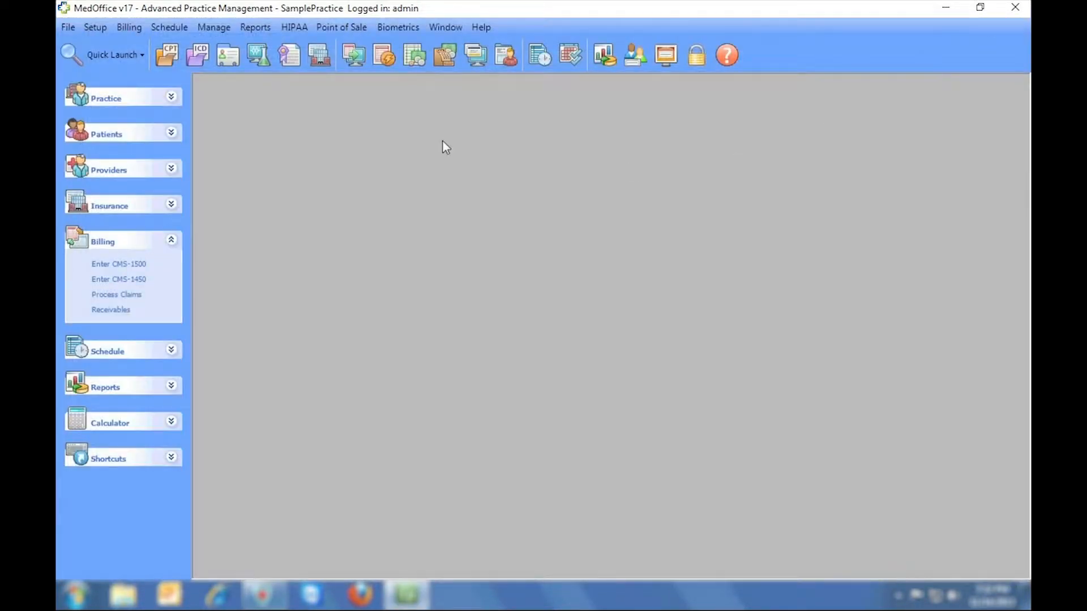
- Open the superbill generator, the daily schedule and the point of sale window
click(96, 27)
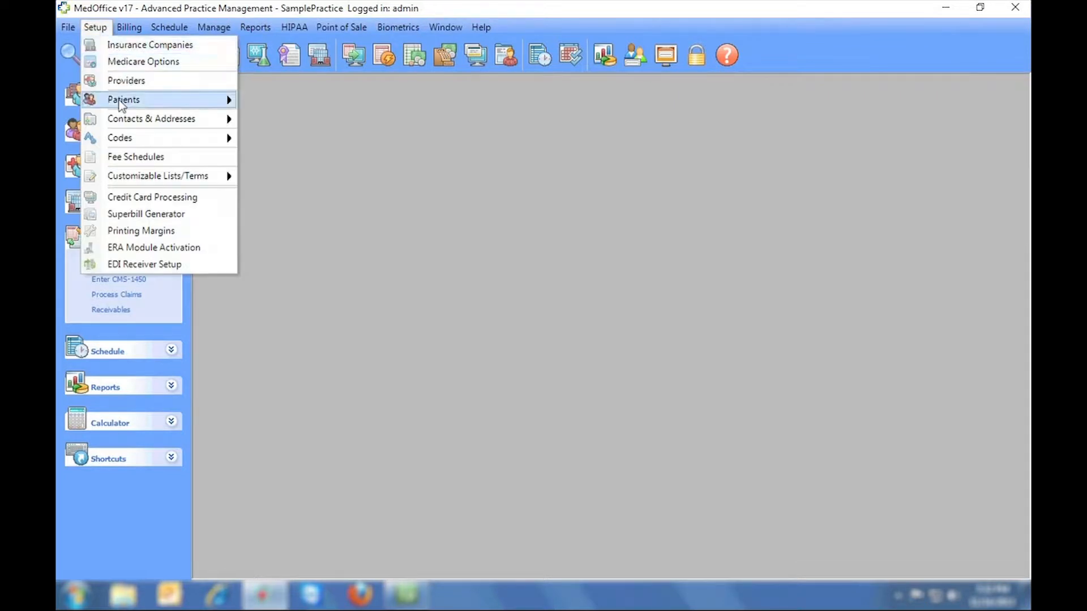
click(135, 214)
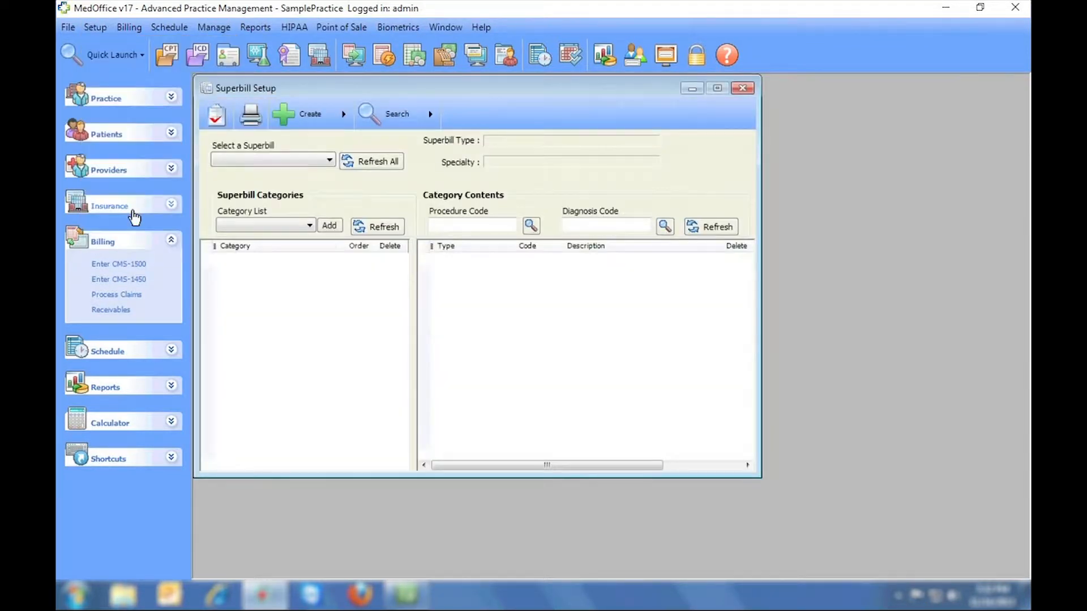
click(536, 56)
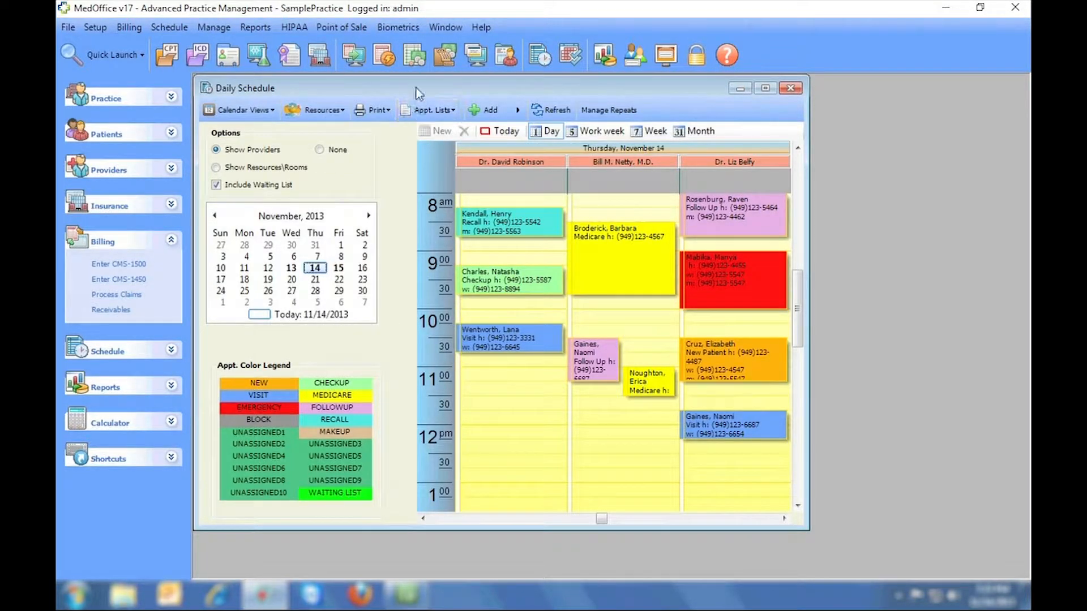
click(440, 56)
- Browse the claims-related and financial reports, and generate the Claims Balances report grouped by patient
click(607, 56)
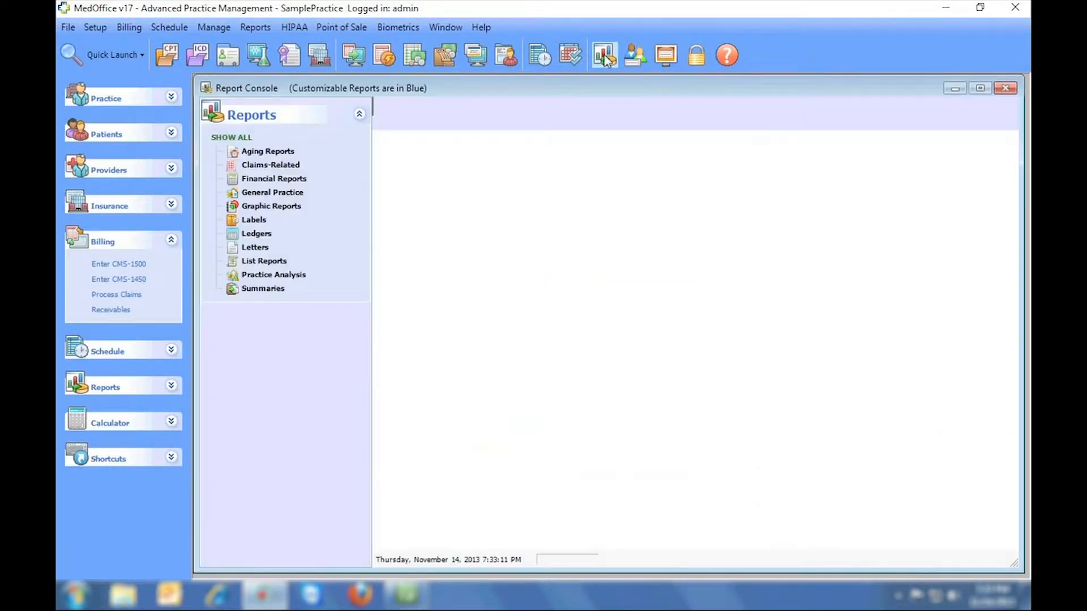
click(291, 165)
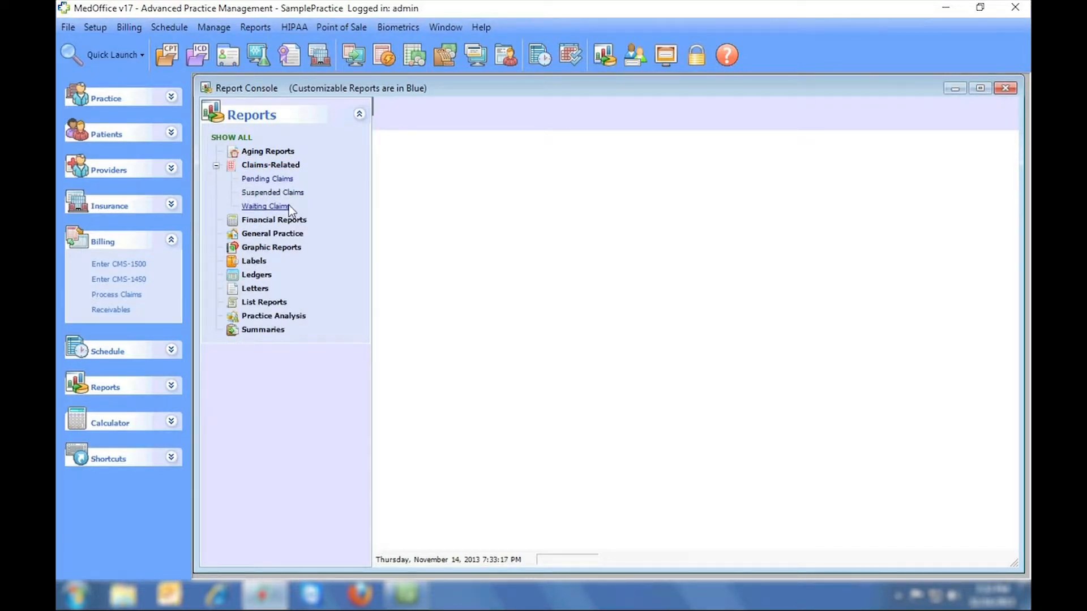
click(300, 221)
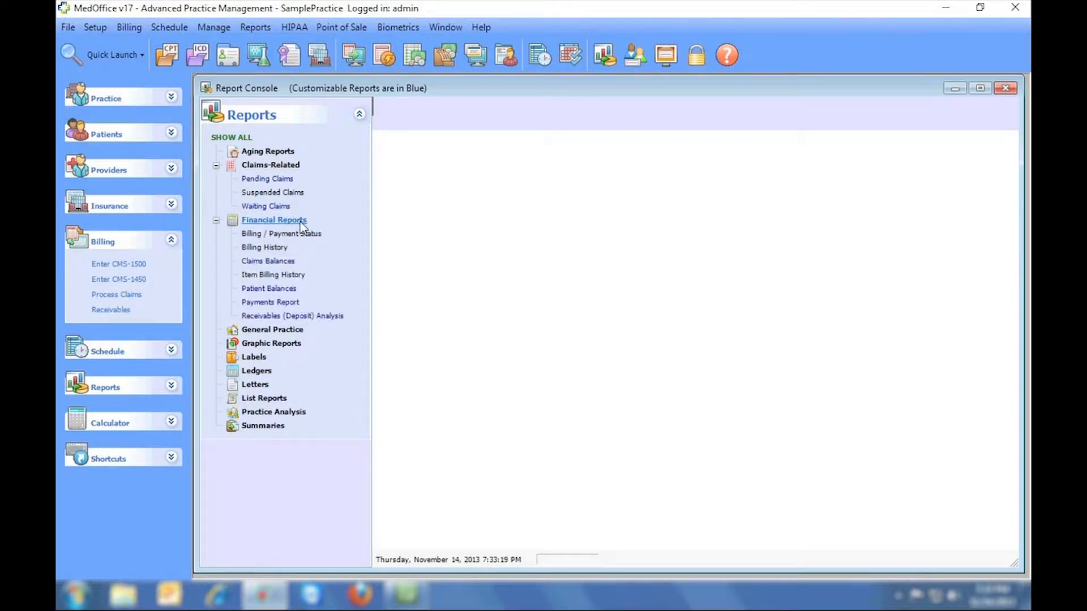
click(269, 260)
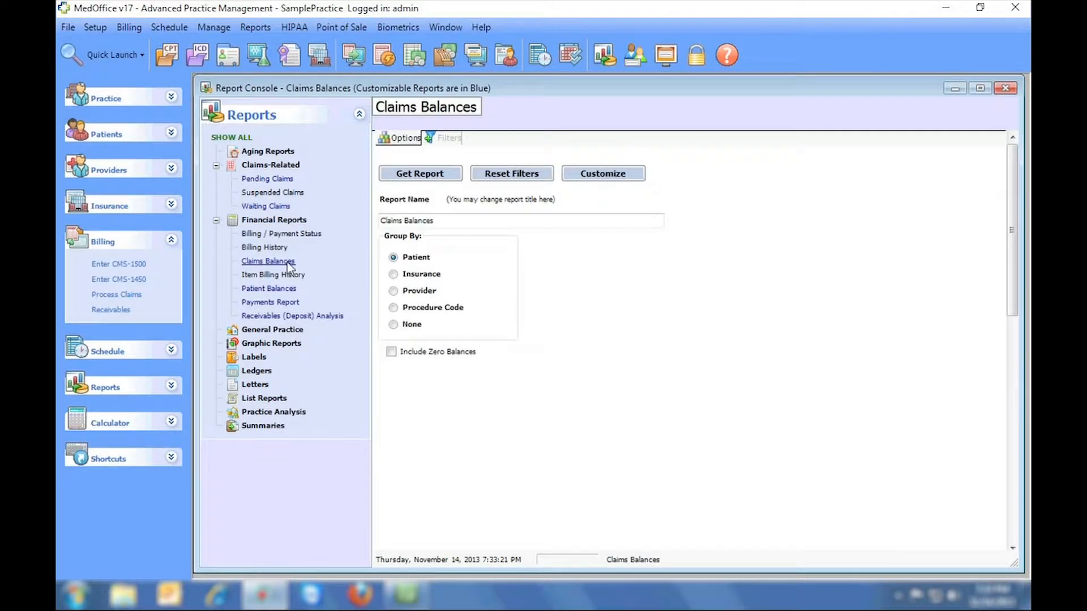
click(427, 178)
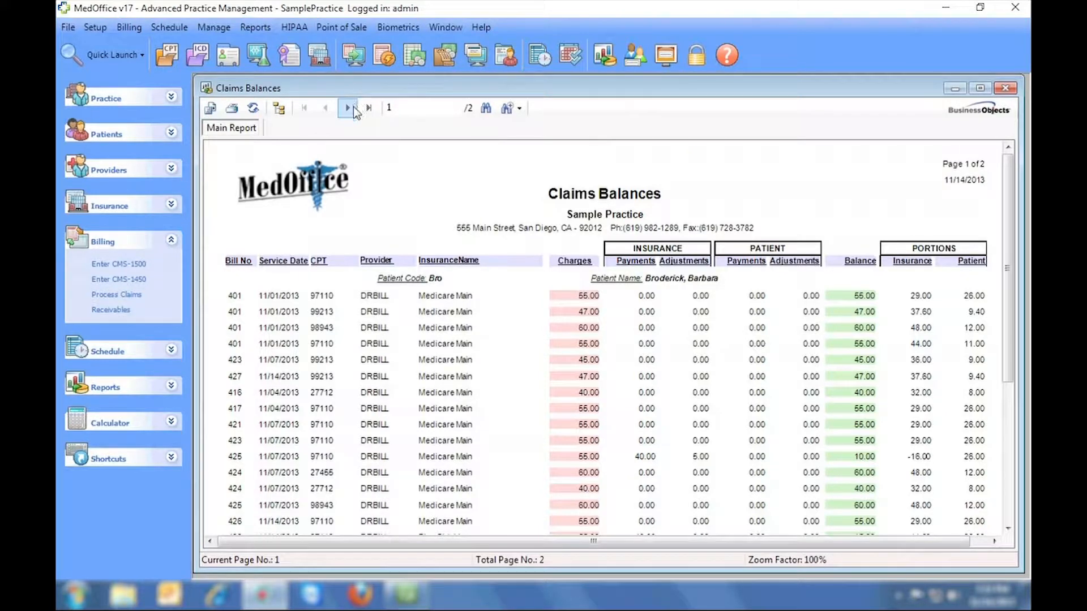
- Review page 2 of the Claims Balances report down to its totals, and close the report and the report console
click(347, 109)
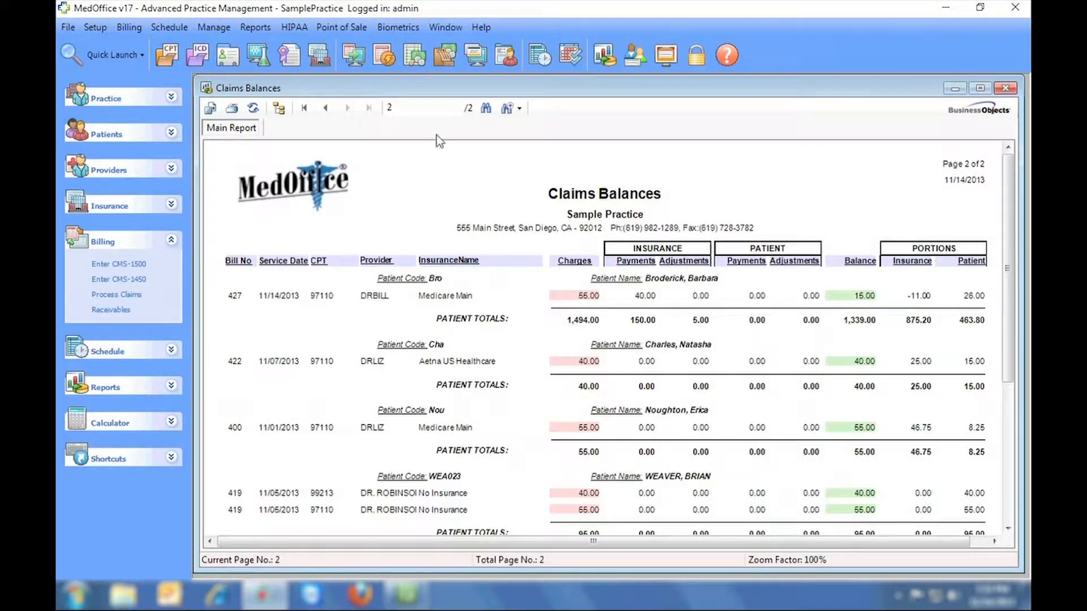
scroll(1007, 191, down, 5)
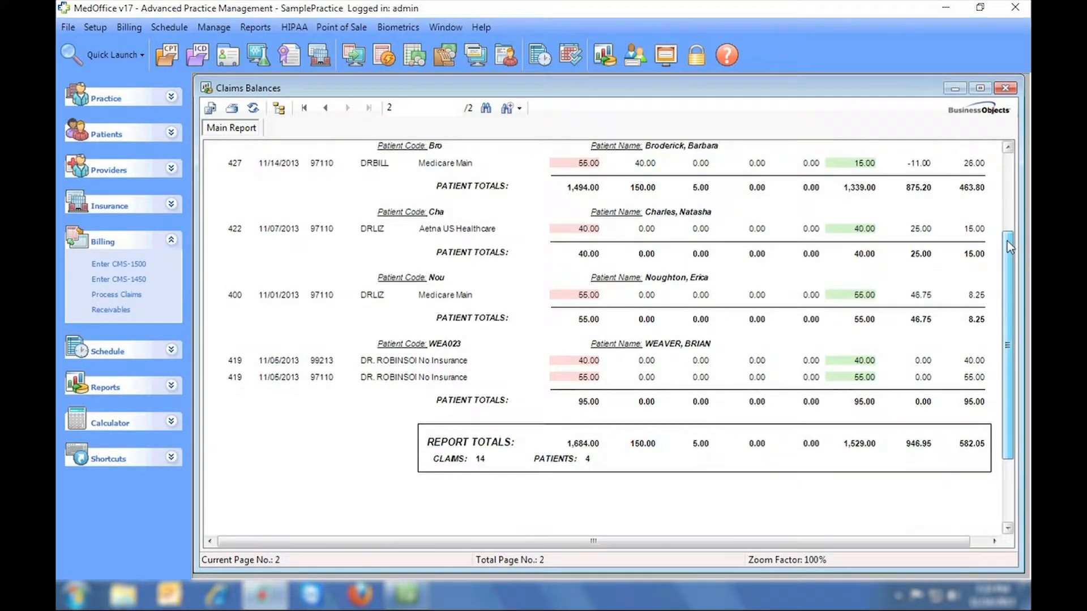
drag(1007, 244, 1005, 164)
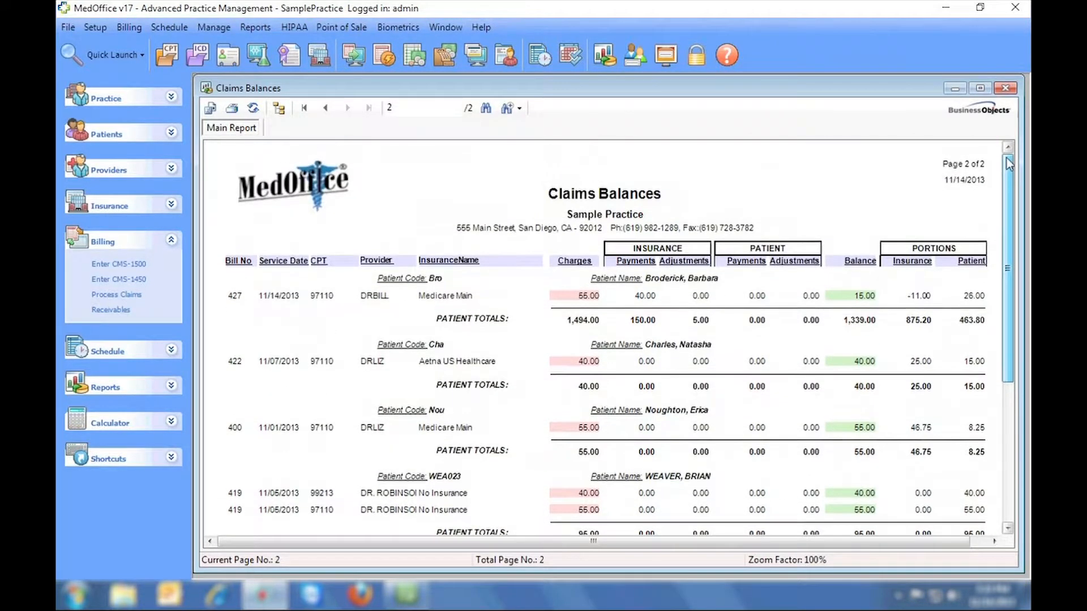
click(1005, 89)
click(1005, 88)
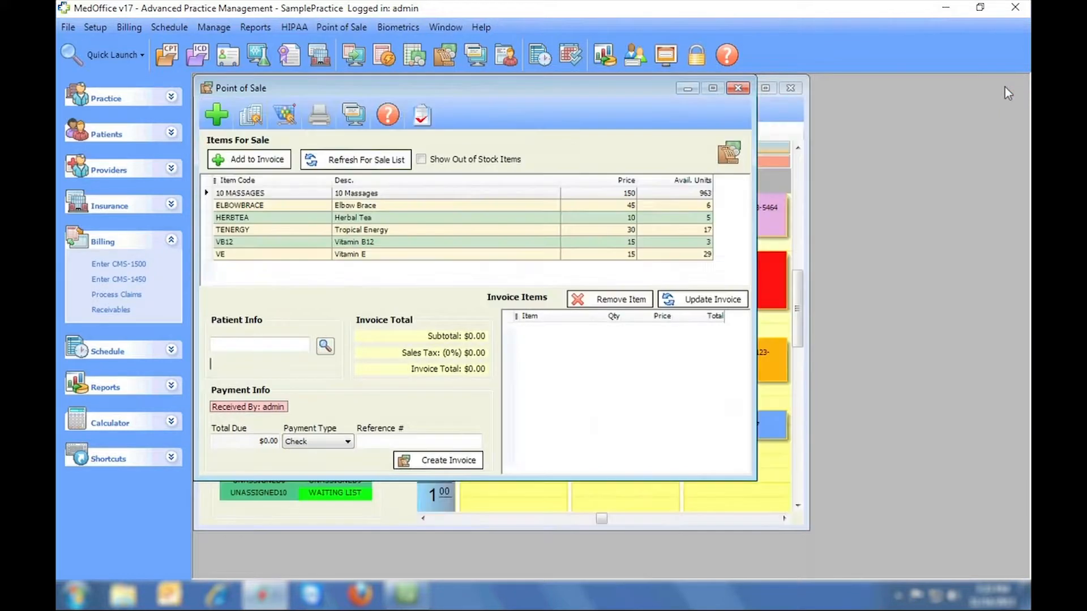
- Close the point of sale window and generate a print preview of the Allergy superbill from the daily schedule
click(738, 89)
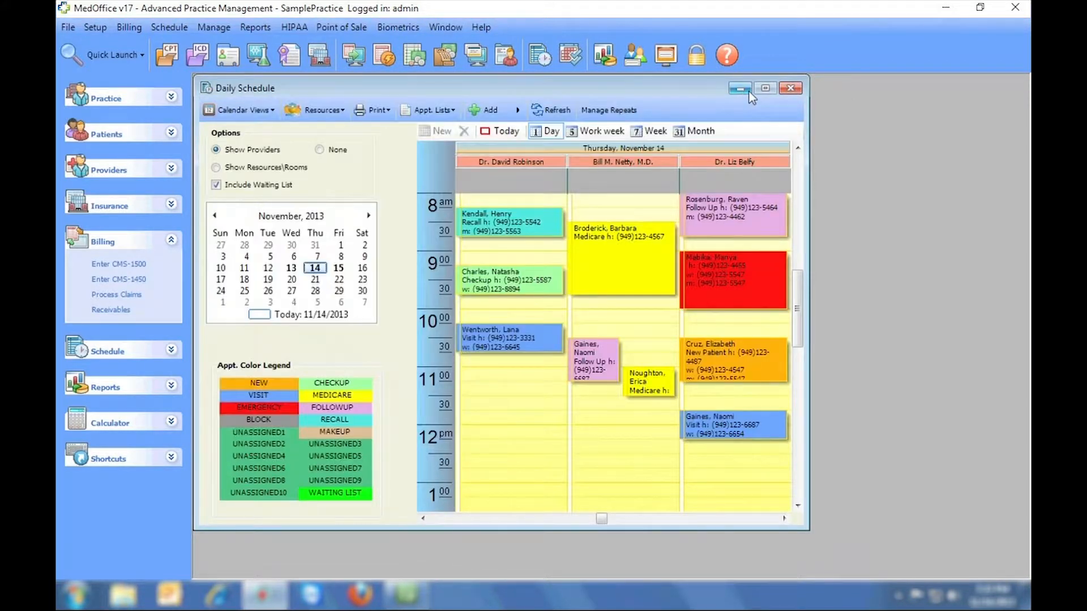
click(370, 110)
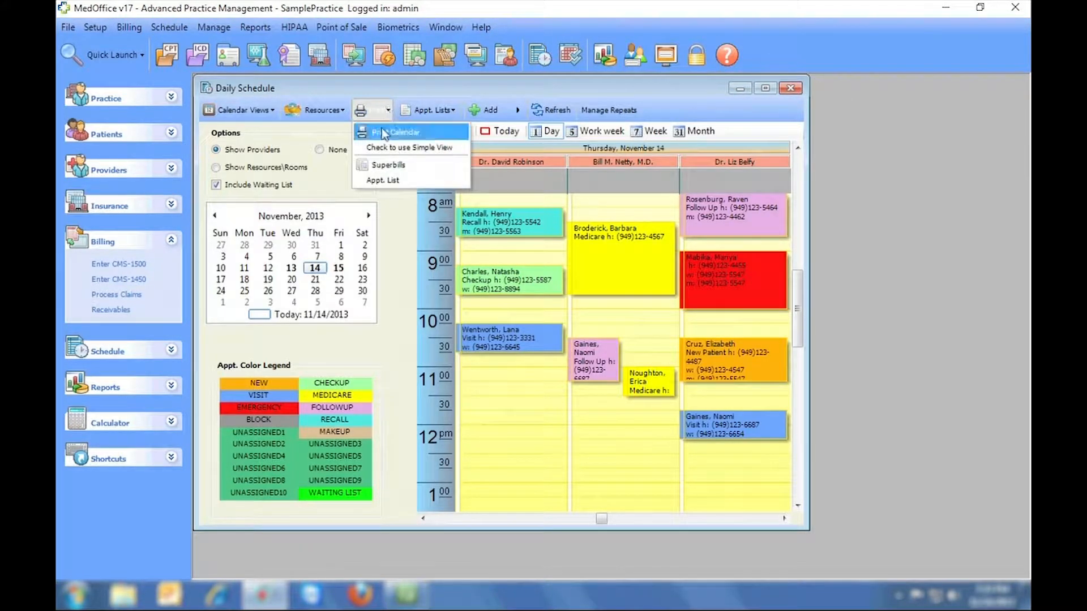
click(424, 165)
click(212, 119)
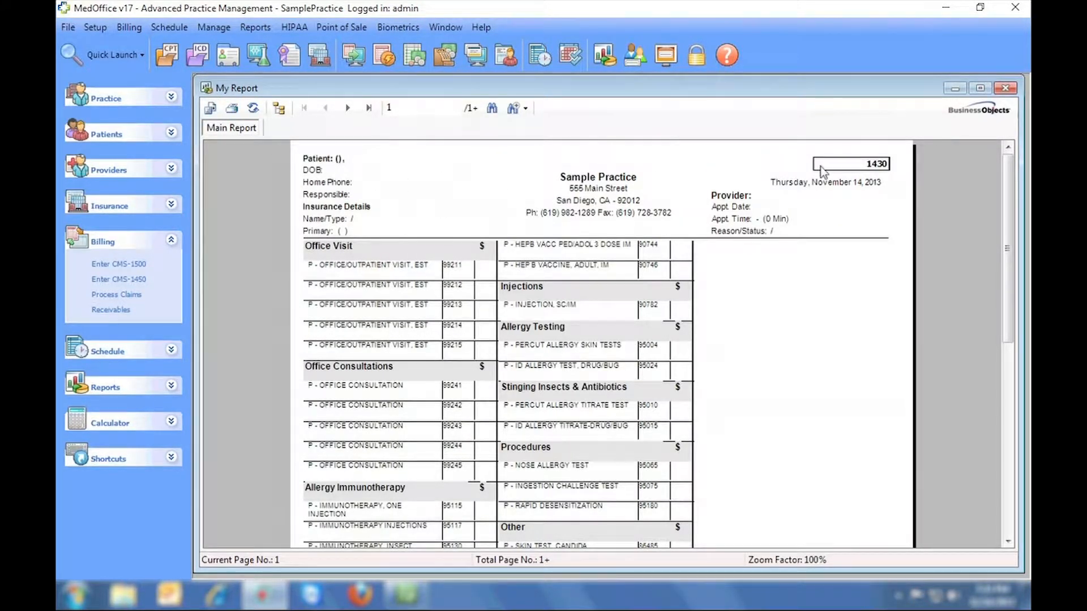
- Look over the superbill preview, and close it together with the superbill printing window and the daily schedule
mouse_move(1009, 161)
mouse_down()
mouse_move(1003, 256)
mouse_move(1015, 360)
mouse_move(1011, 154)
mouse_up()
click(1005, 89)
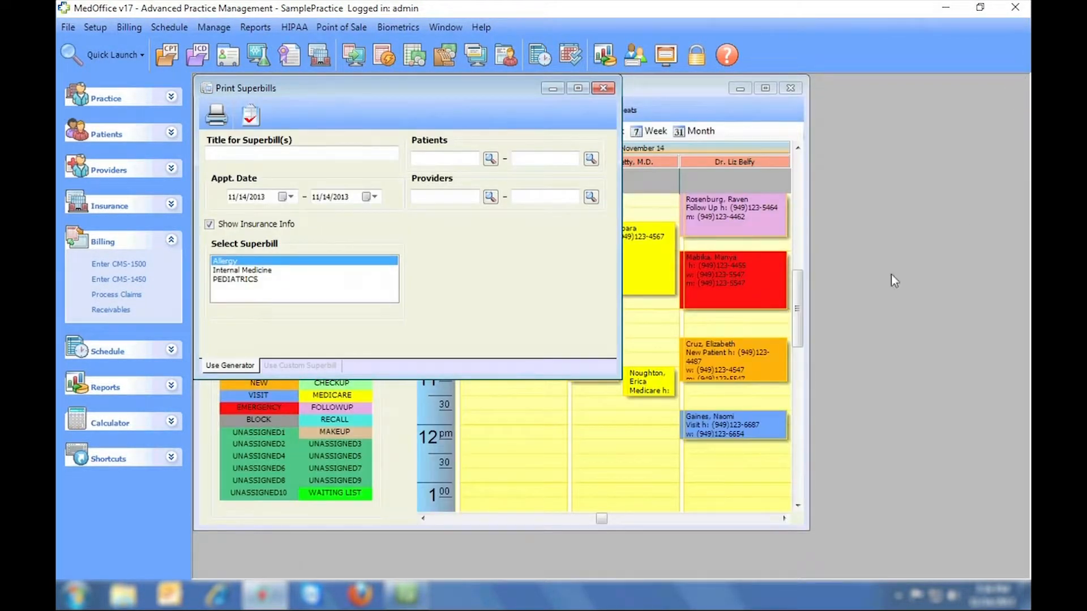
click(604, 87)
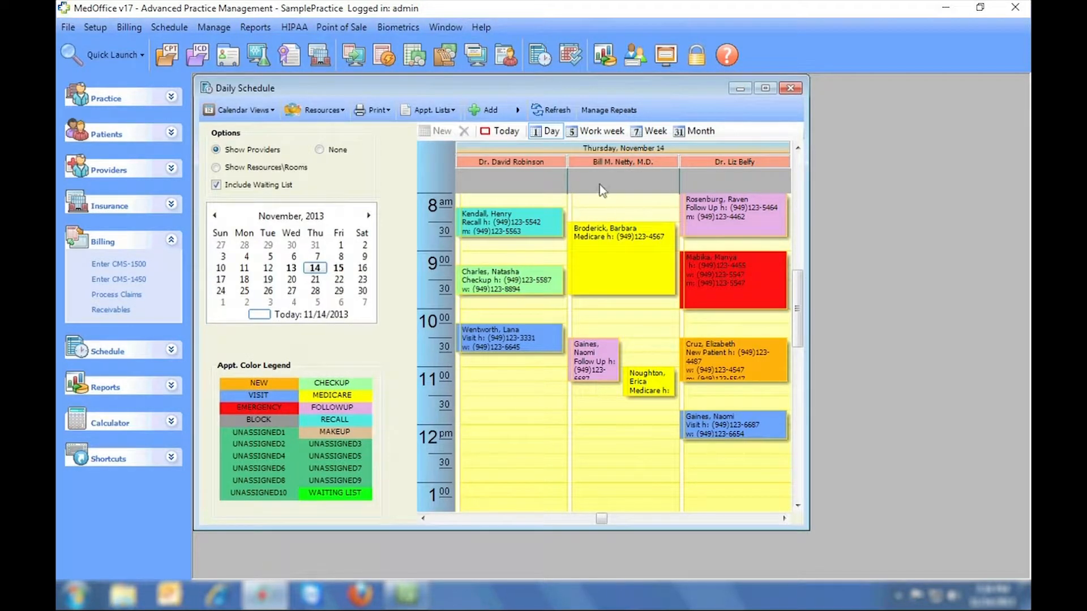
click(791, 88)
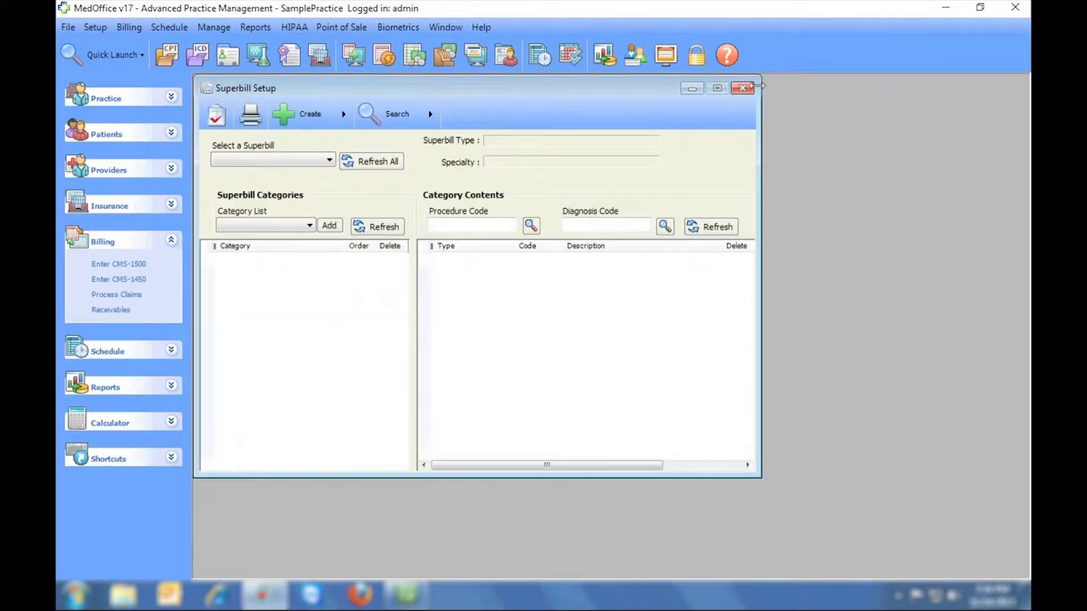
- Look over the superbill creation options, and view the categories and codes of the Allergy and Internal Medicine superbills
click(338, 115)
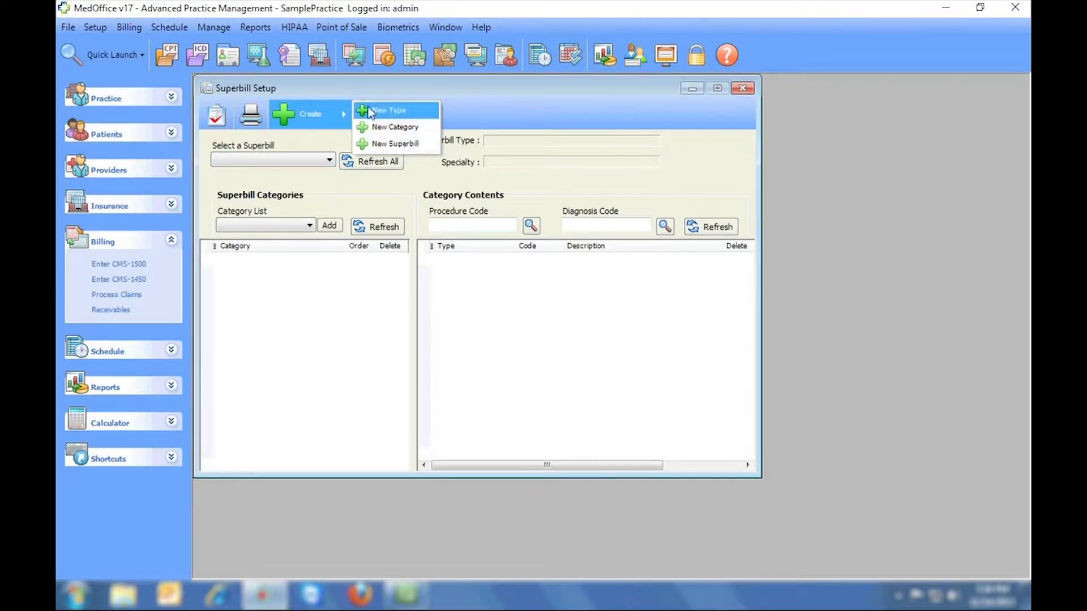
click(313, 139)
click(327, 160)
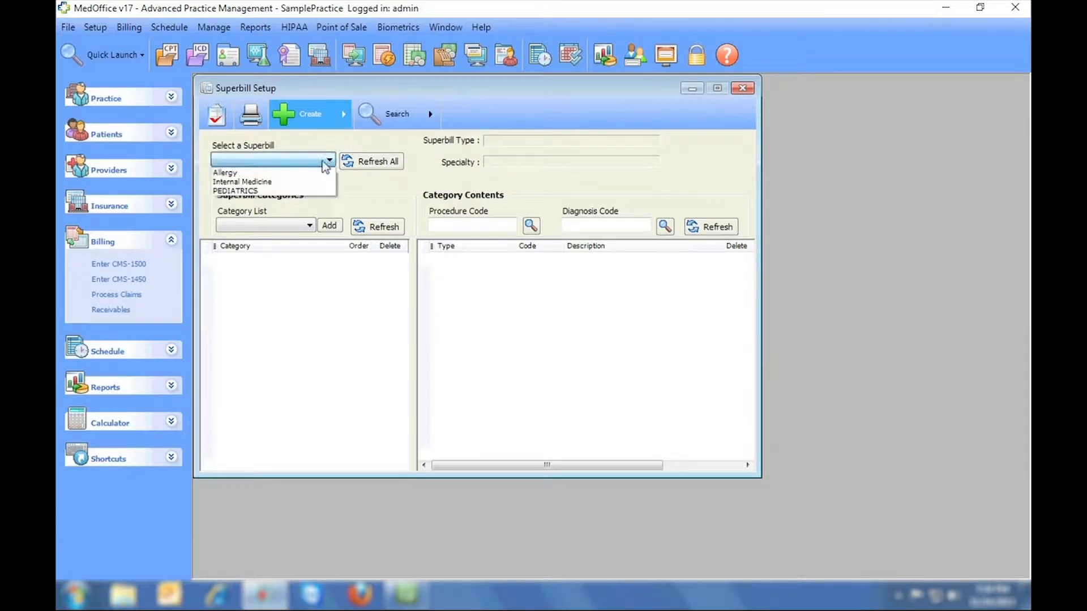
click(243, 171)
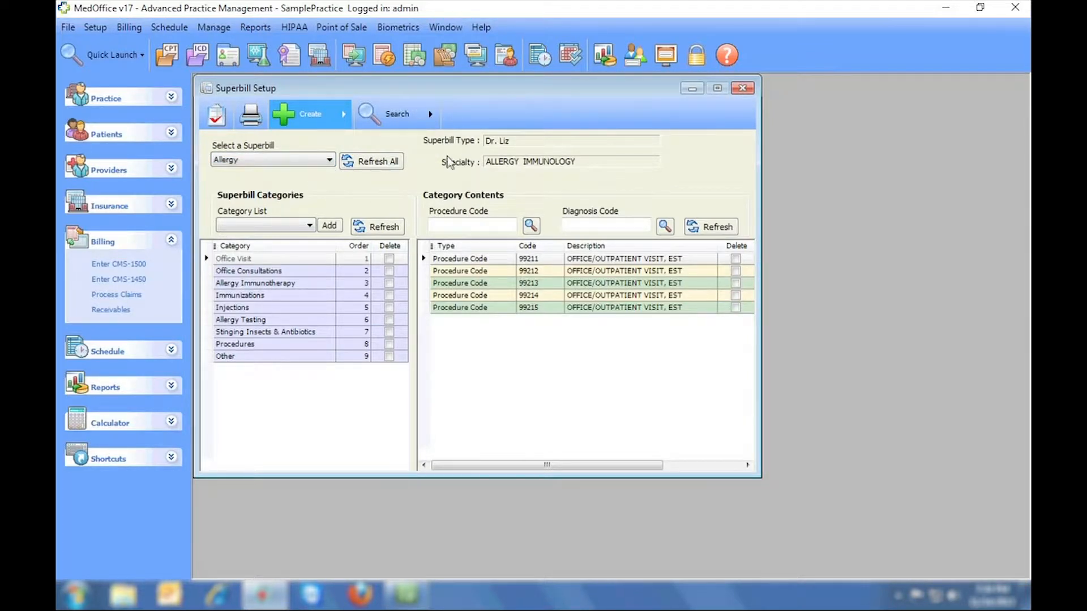
click(328, 160)
click(317, 179)
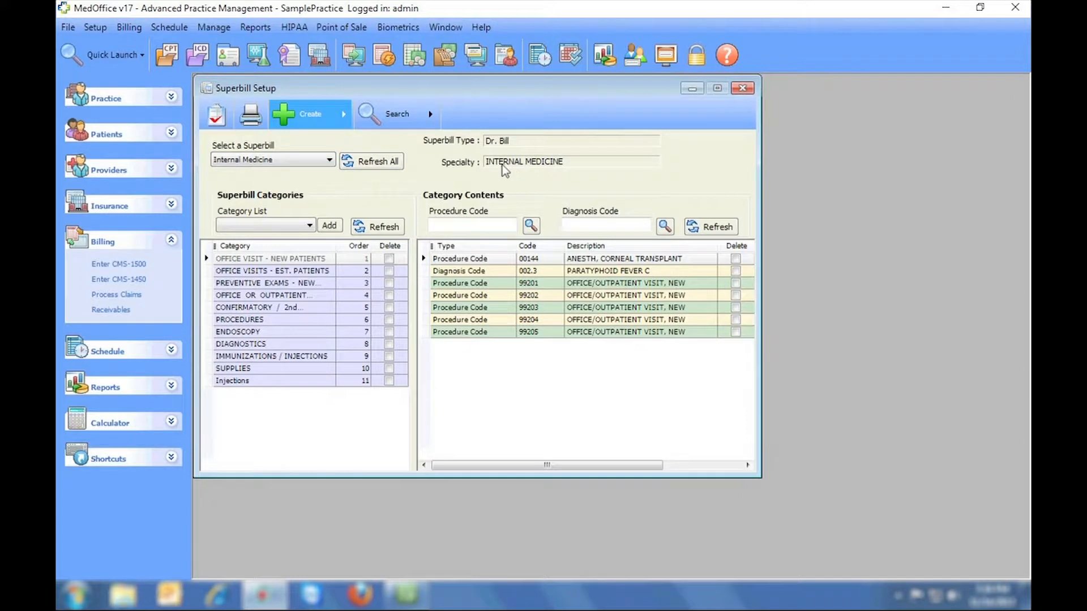
- Select the PEDIATRICS superbill and add the MODIFIERS category to it
click(328, 160)
click(326, 188)
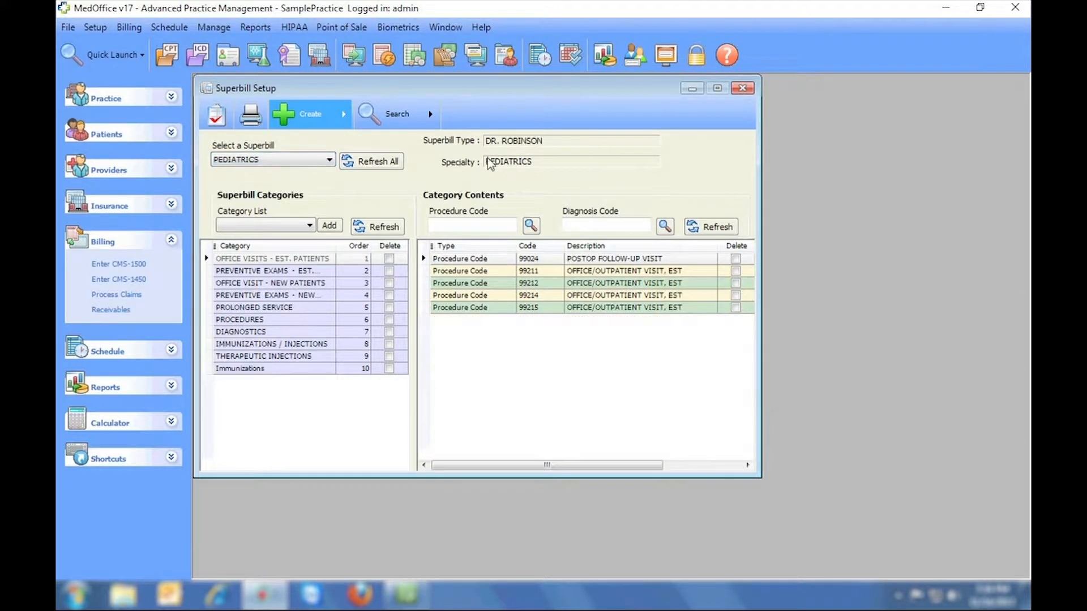
click(297, 226)
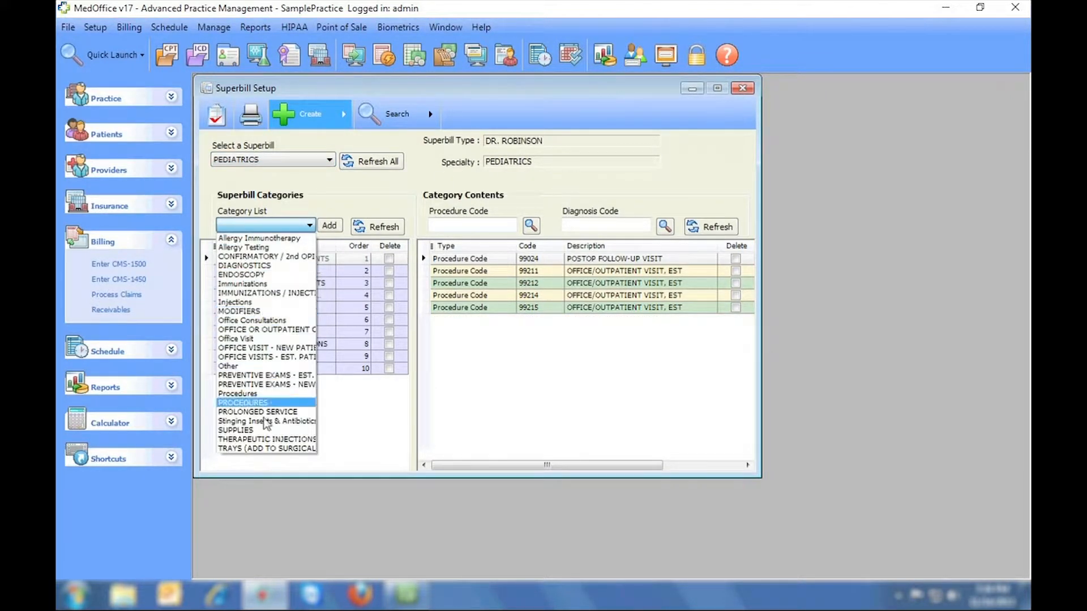
click(270, 312)
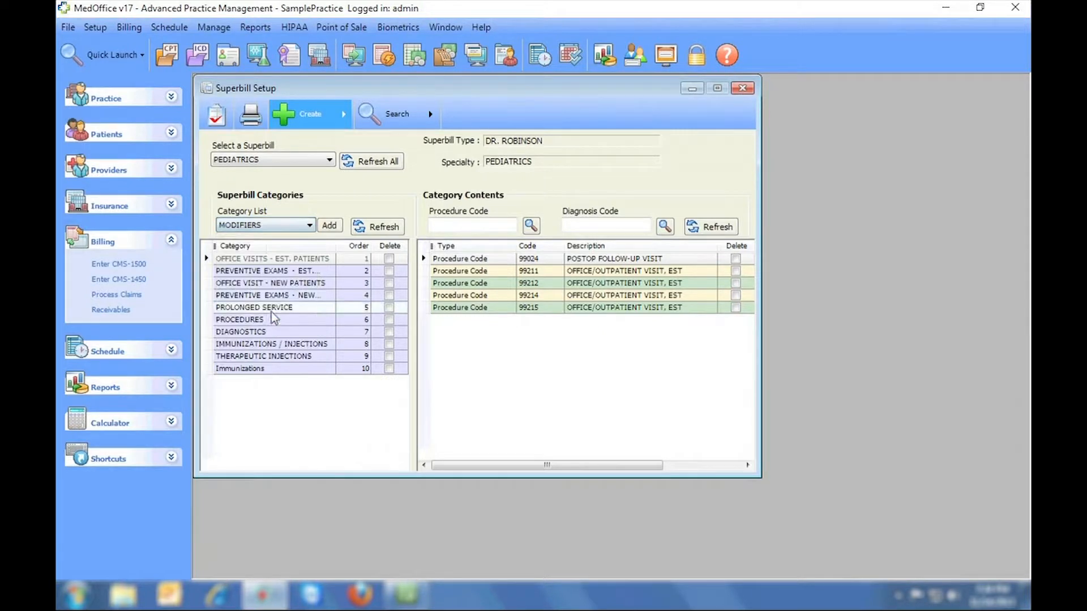
click(324, 229)
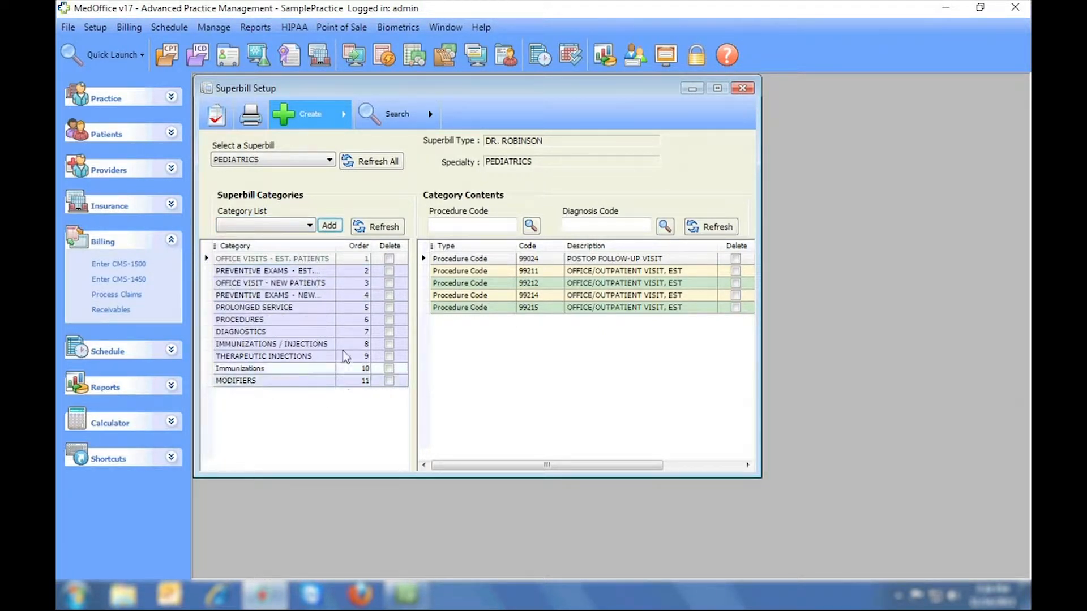
- Review the codes in the PEDIATRICS superbill's categories, from the established-patient preventive exams down to Immunizations
click(306, 274)
click(306, 285)
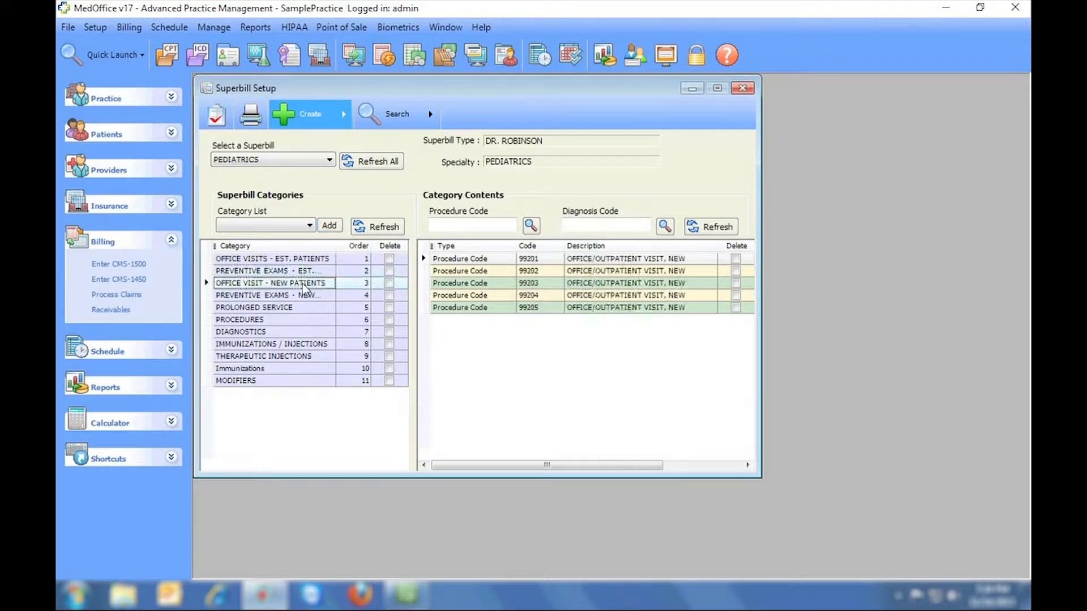
click(306, 295)
click(304, 306)
click(303, 318)
click(300, 331)
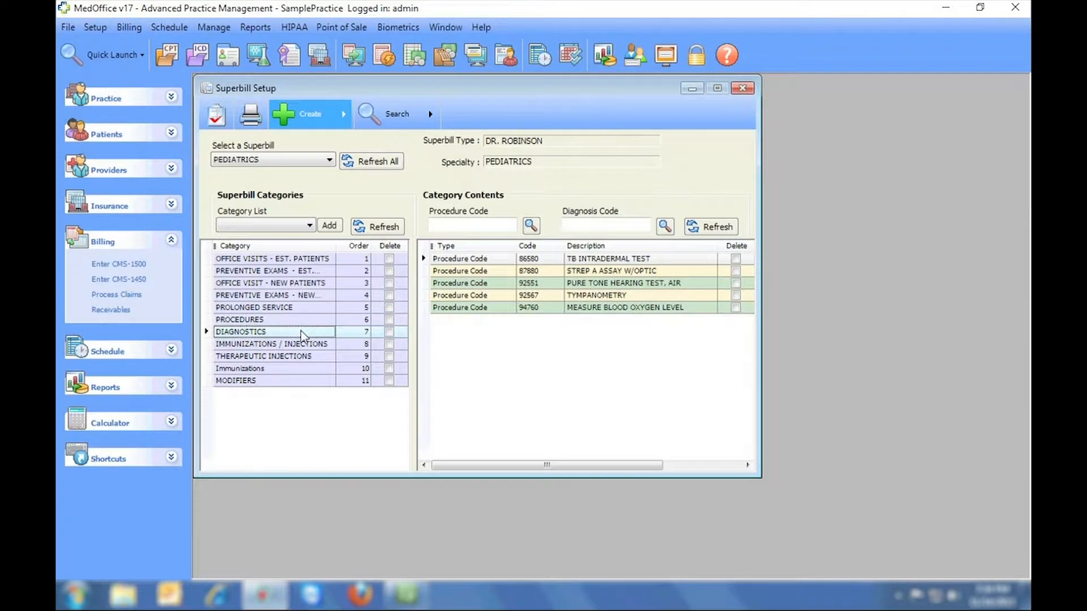
click(301, 344)
click(301, 355)
click(298, 368)
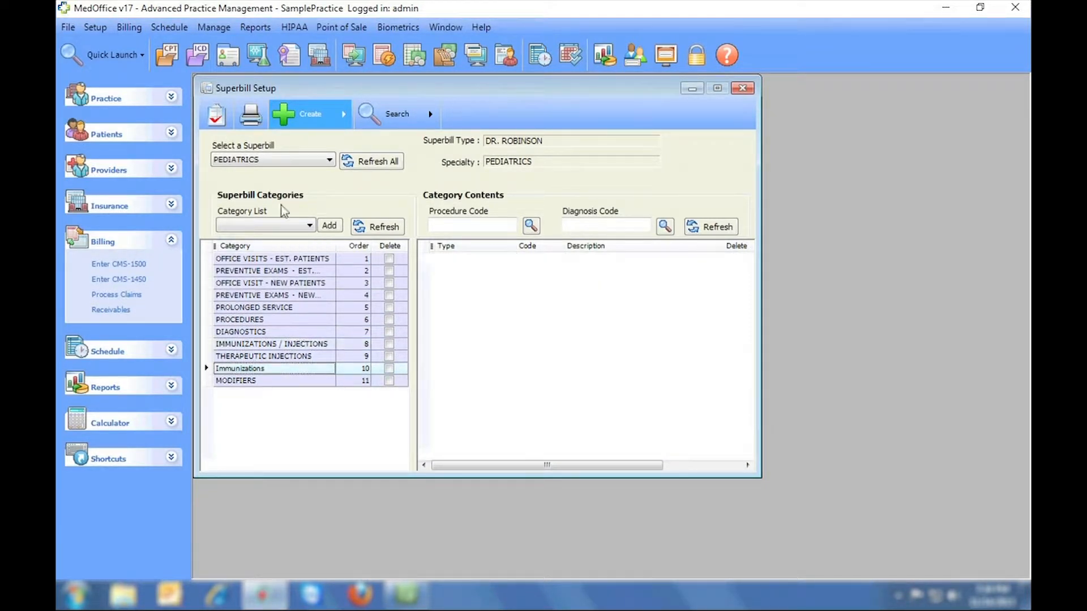
- Generate the superbill report preview and page through the individual patients' superbills up to page 5
click(250, 115)
click(214, 117)
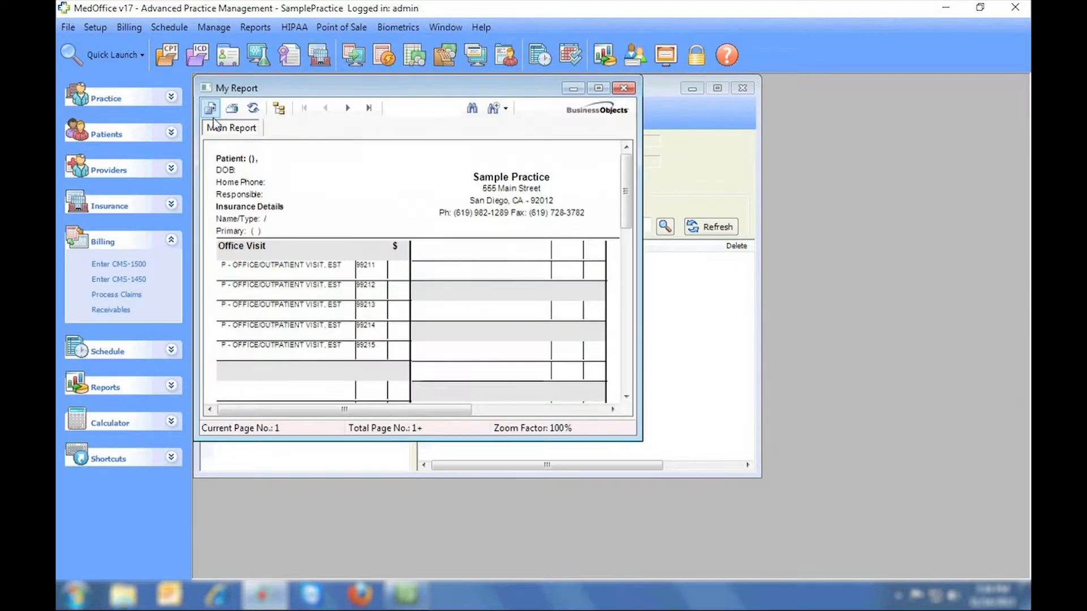
click(349, 112)
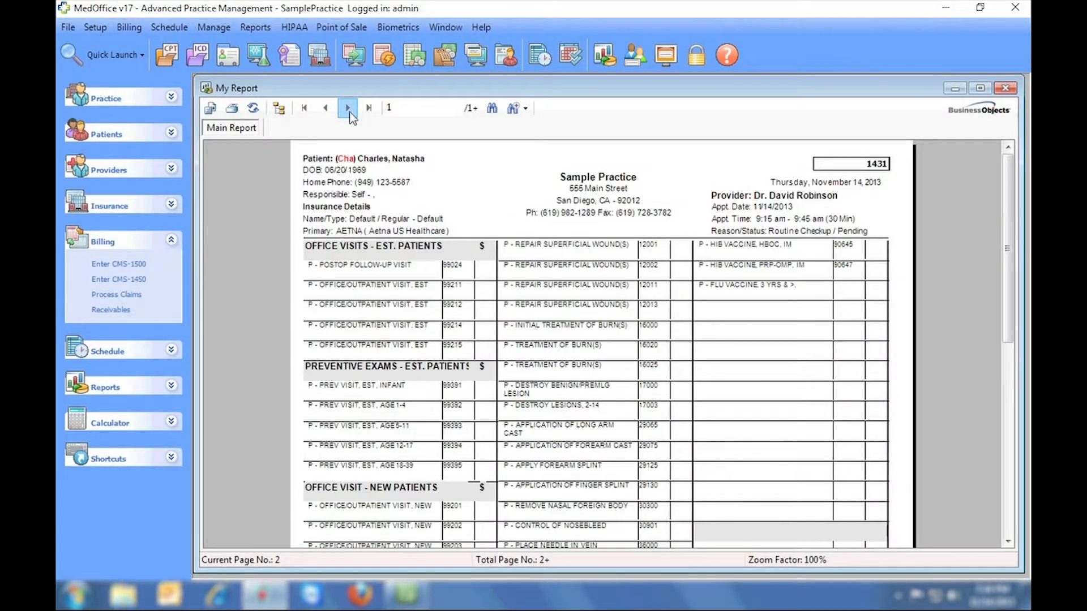
click(348, 108)
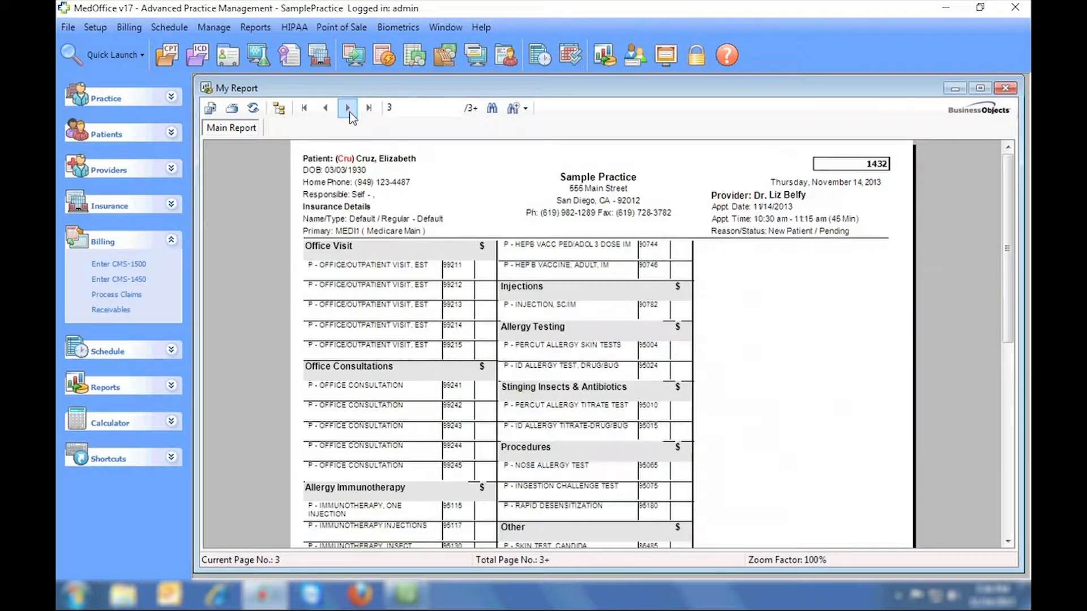
click(347, 108)
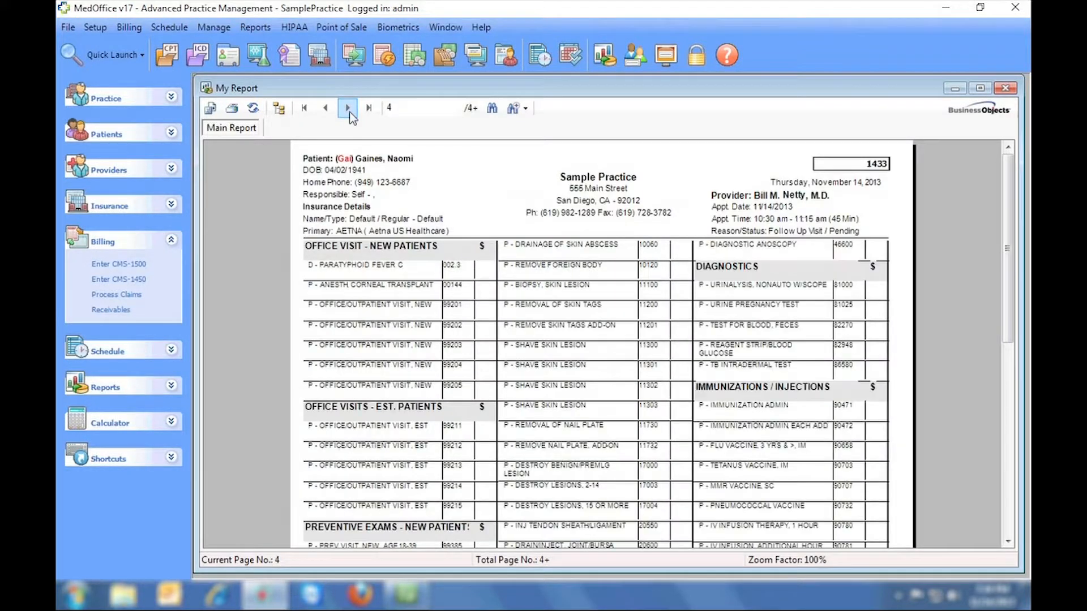
click(349, 111)
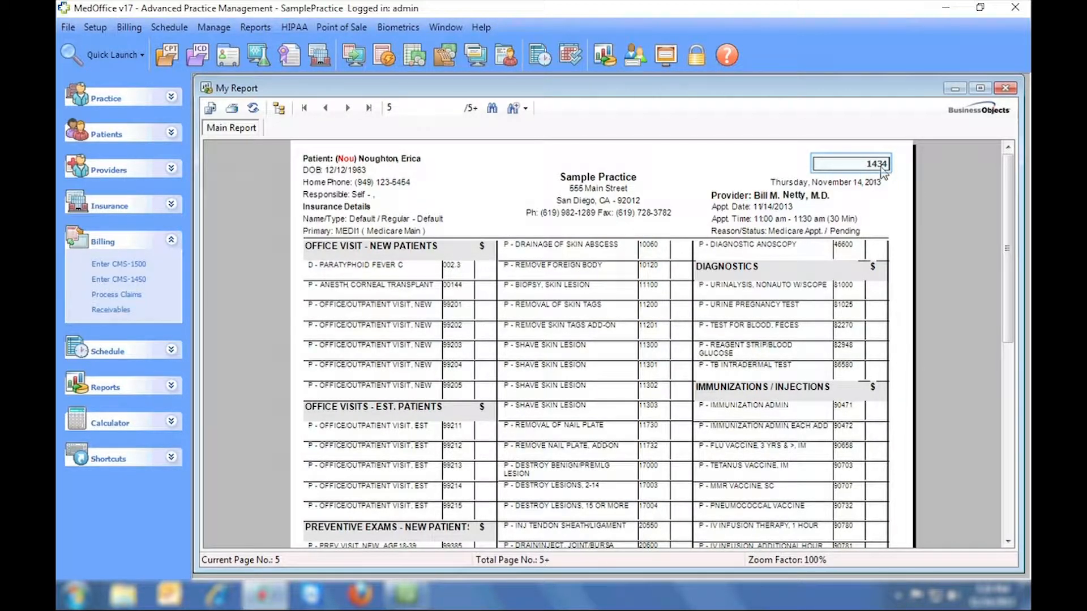
- Close the superbill report preview and the Superbill Setup window
drag(1010, 159, 1008, 133)
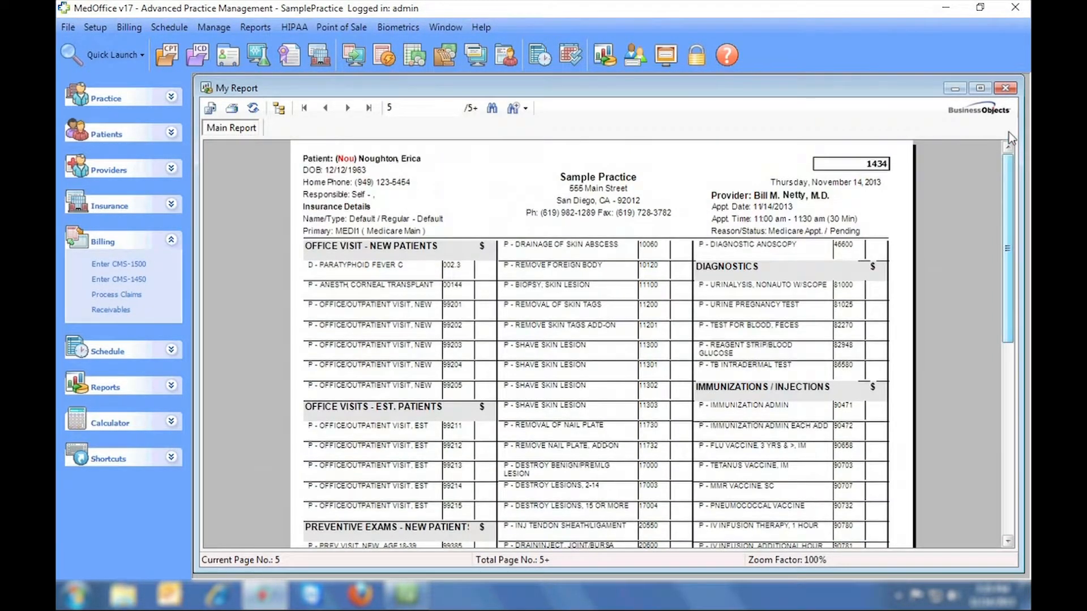
click(1006, 88)
click(603, 89)
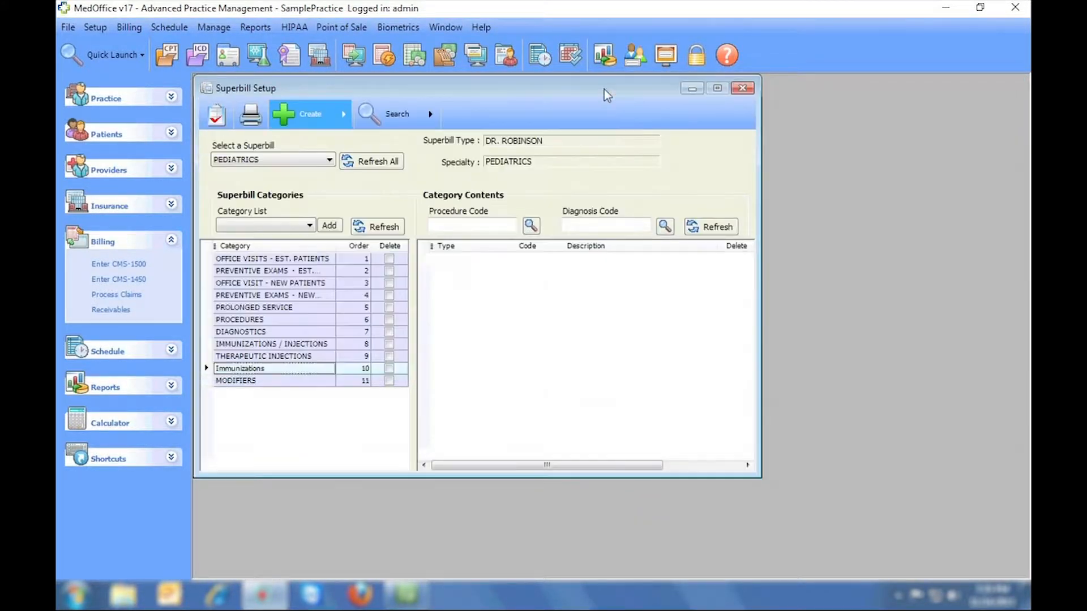
click(741, 89)
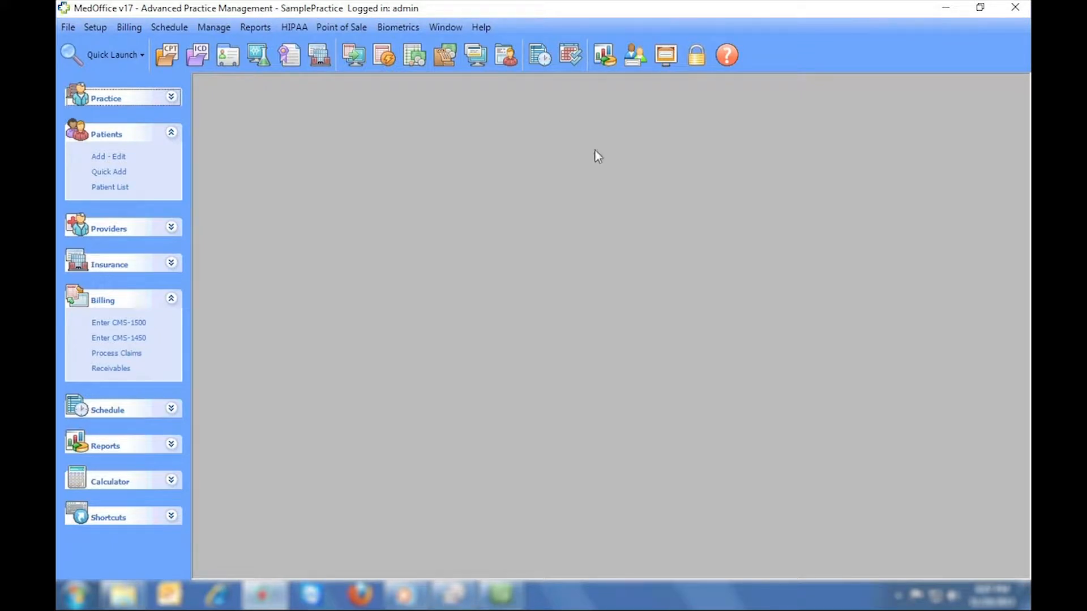
- In the daily schedule's first provider column, move the checkup appointment to 8:15 am and extend the 9:15 follow-up to 10:00 am
click(540, 56)
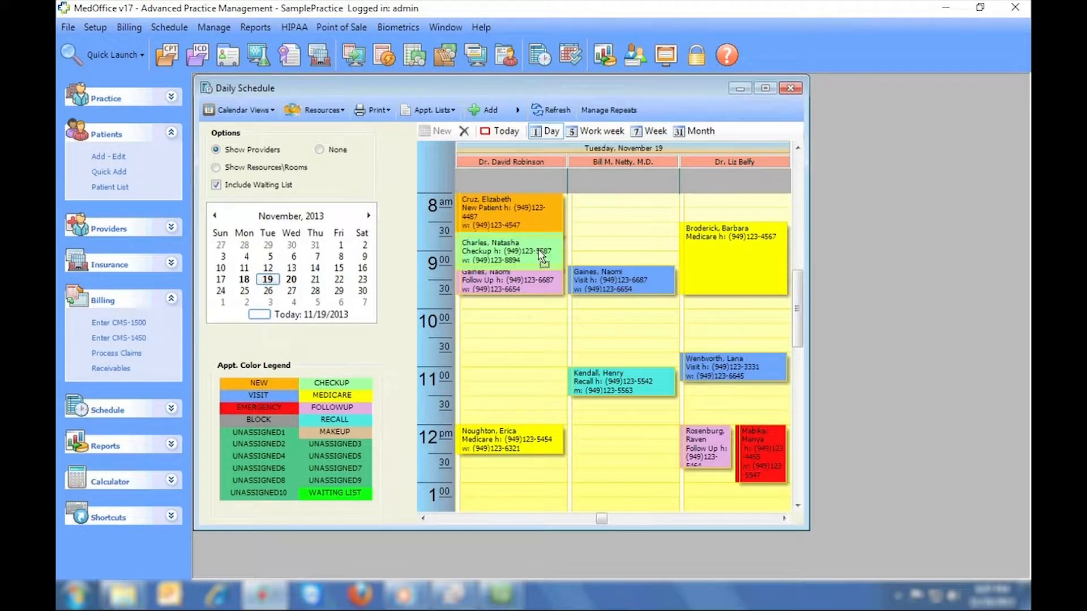
drag(532, 309, 533, 232)
mouse_move(517, 296)
mouse_down()
mouse_move(514, 393)
mouse_move(514, 306)
mouse_up()
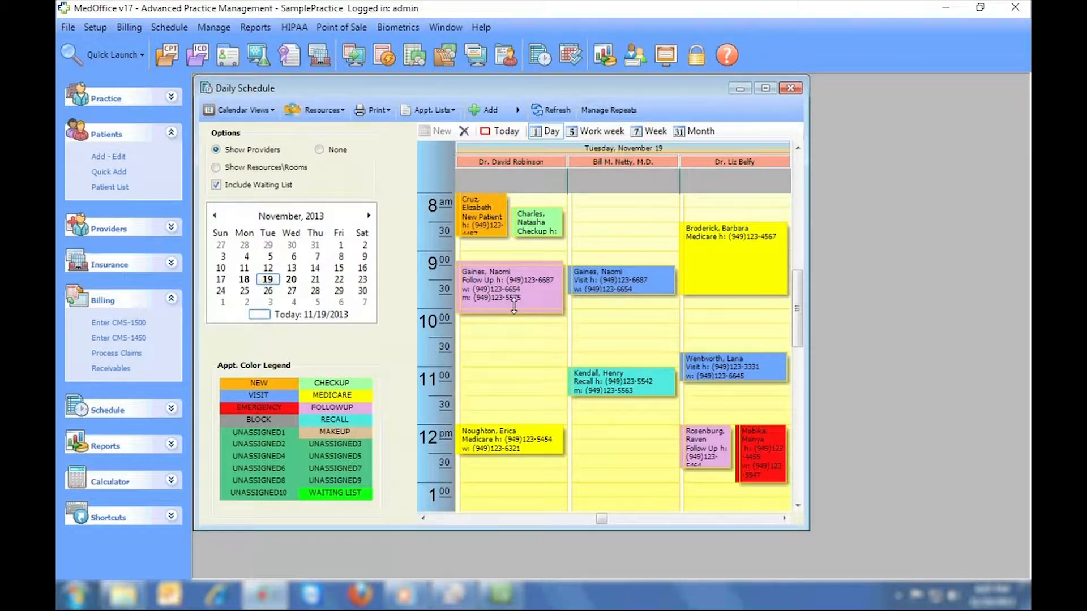
- Quick-add a new patient in the second provider's 8:15 am slot, entering the patient's first and last name, and save
click(587, 219)
right_click(586, 219)
click(610, 232)
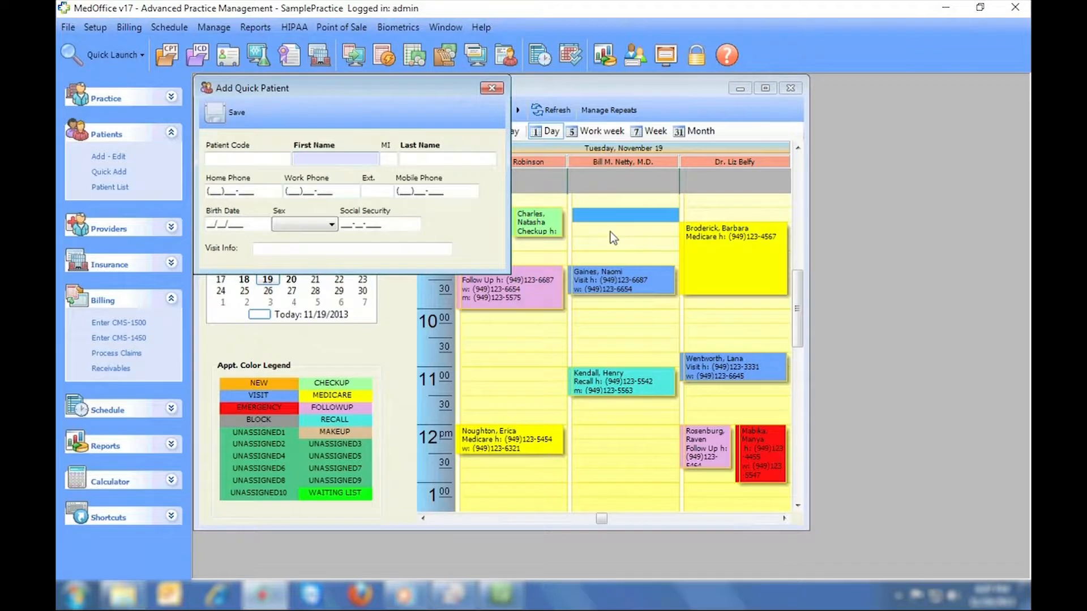
key(Tab)
key(Tab)
text(Weaver)
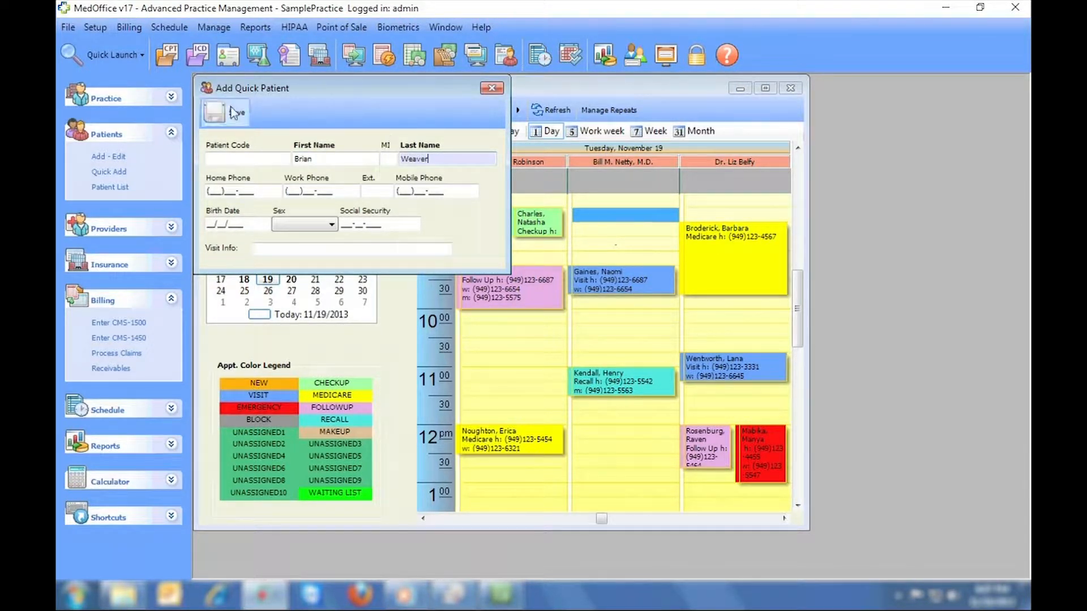
click(228, 111)
- Open the newly added patient's record from the patient list and fill in the zip code and the patient's identification details
click(118, 188)
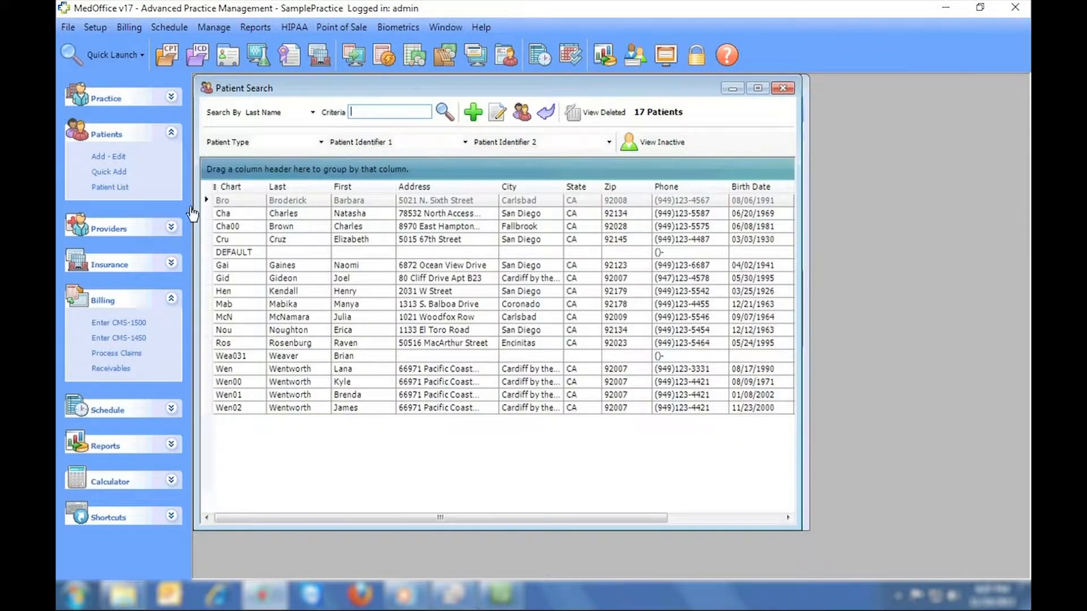
click(340, 356)
double_click(412, 356)
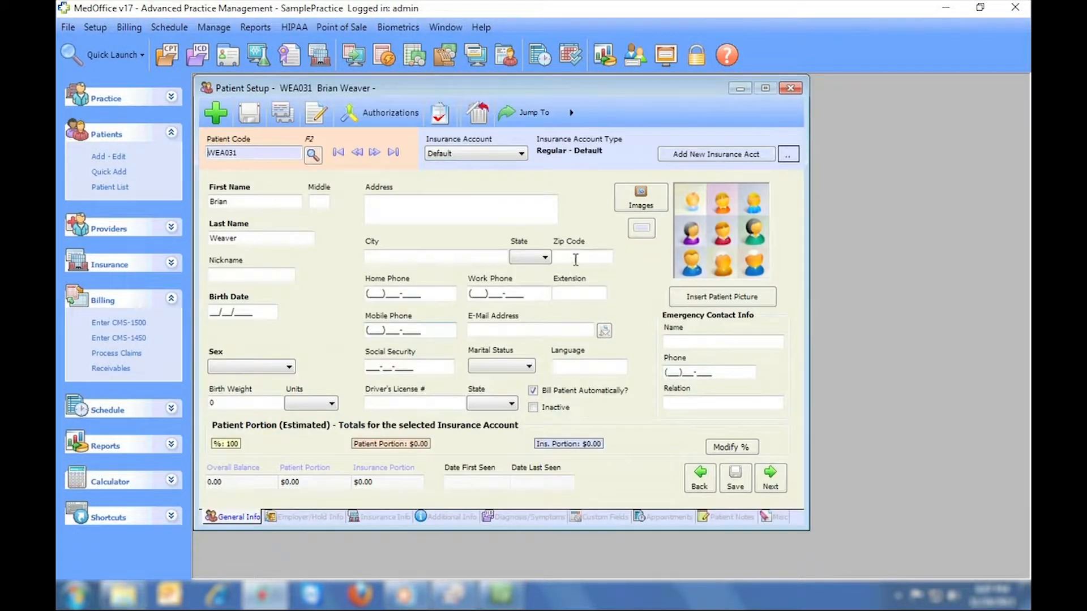
click(577, 258)
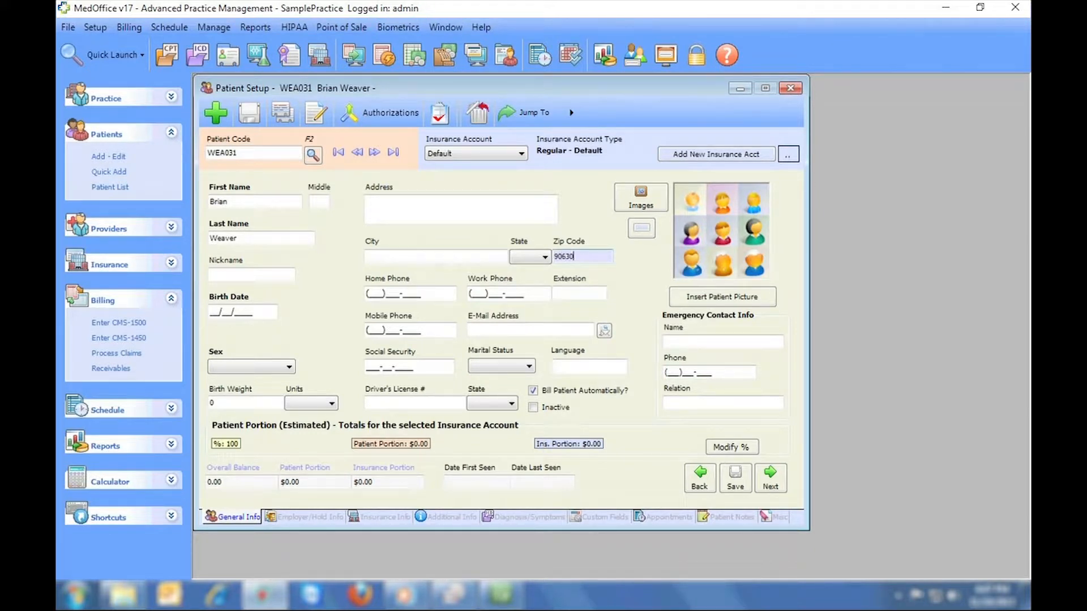
key(Tab)
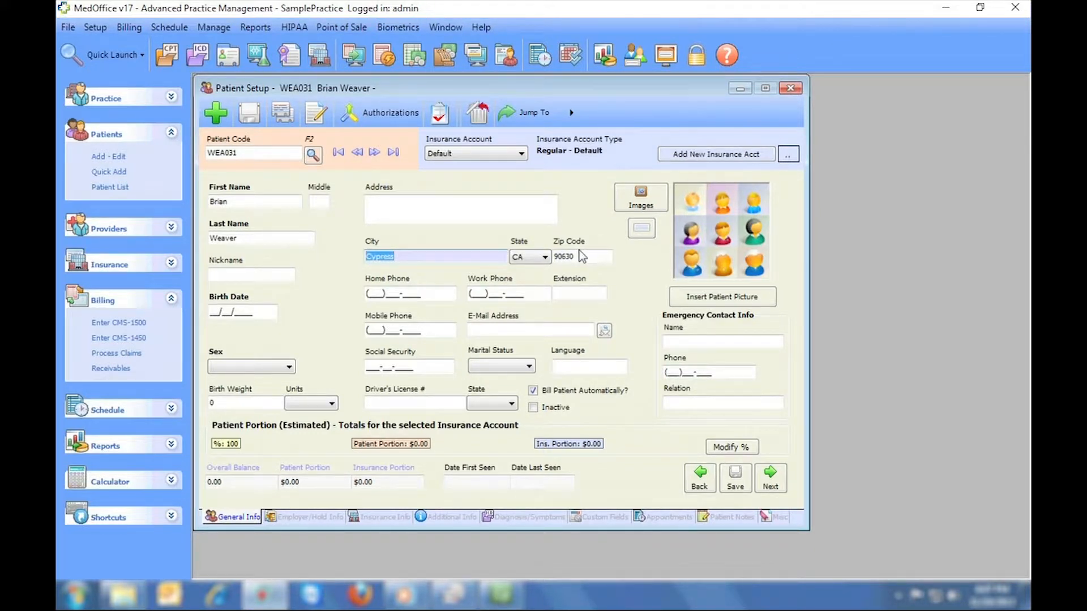
click(248, 202)
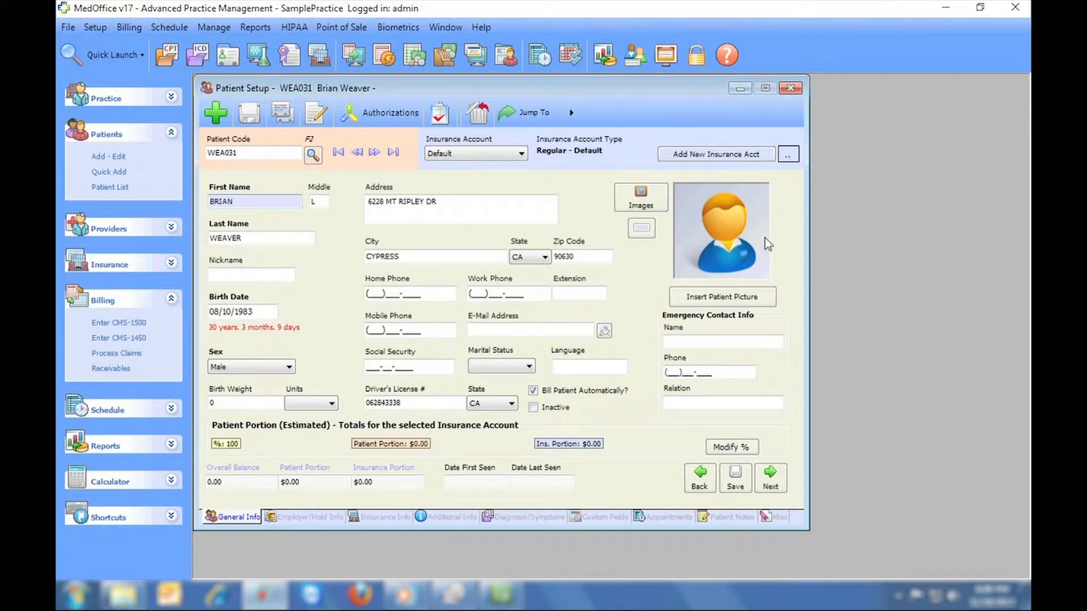
- View the credit card sale processing form, and close it together with the patient's record
click(482, 53)
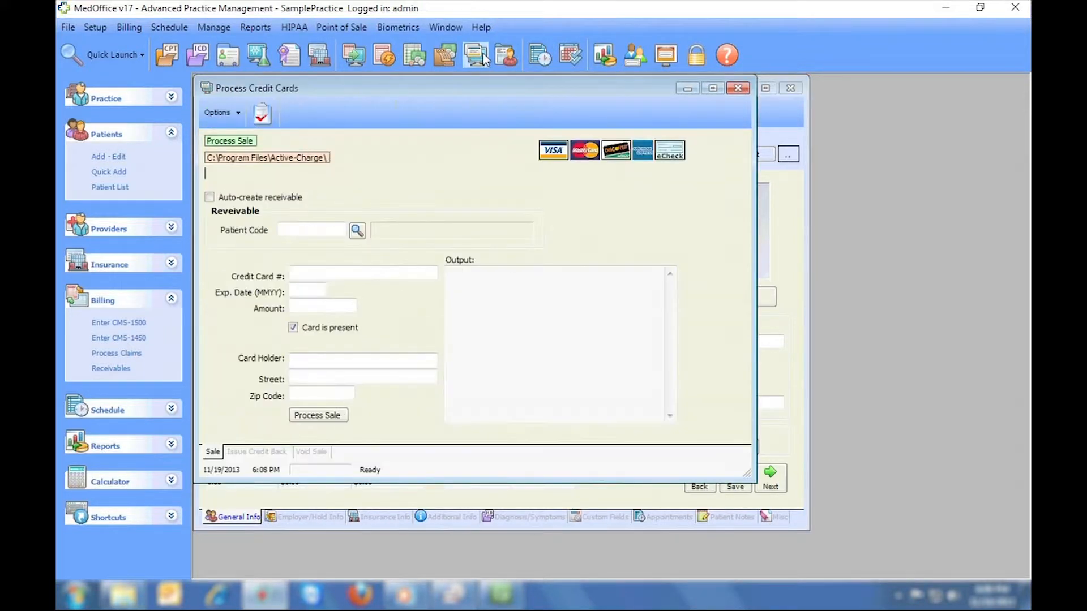
click(353, 271)
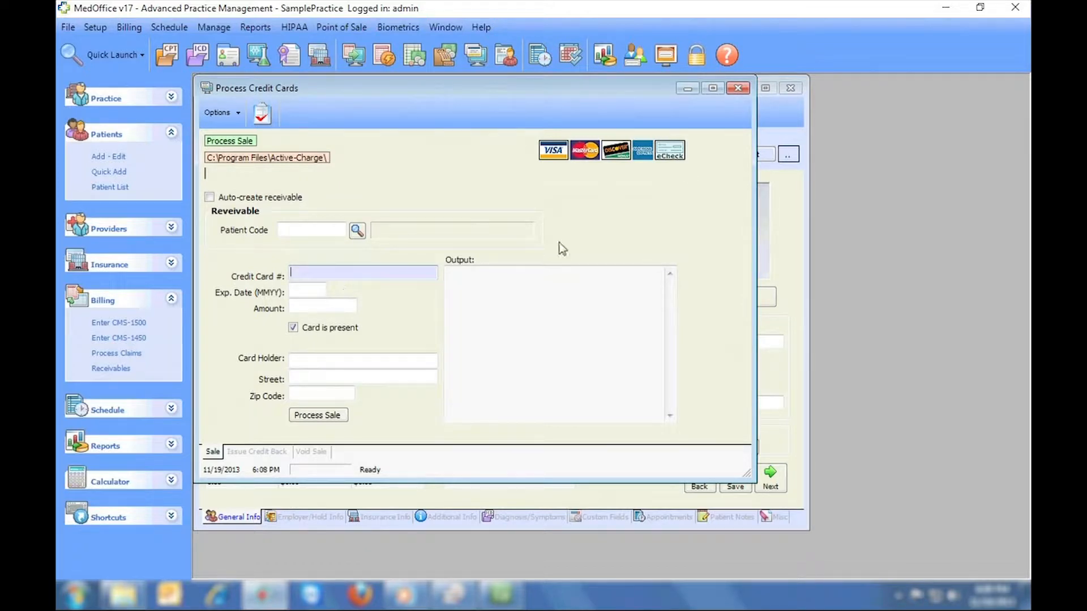
click(748, 89)
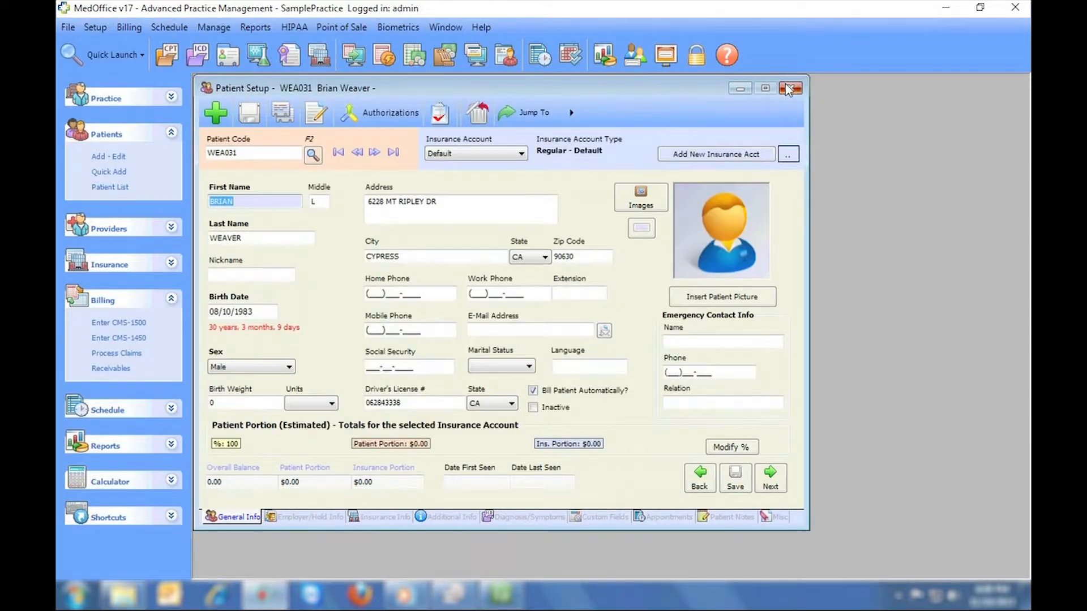
click(788, 89)
key(Return)
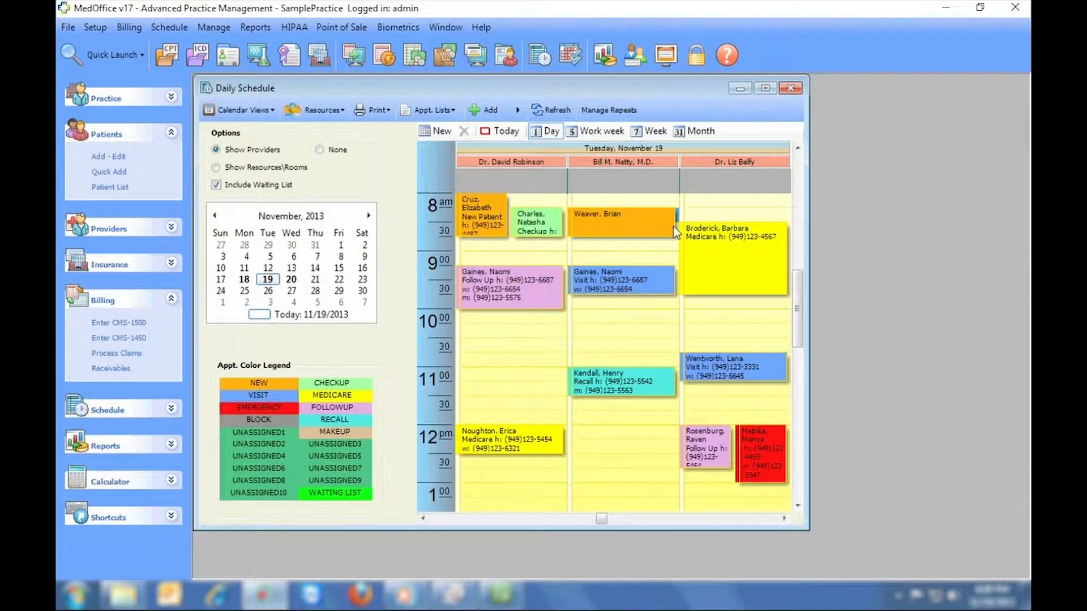
- Open the new patient's 8:15 am appointment and examine the weekly, monthly and yearly repeat options
double_click(611, 233)
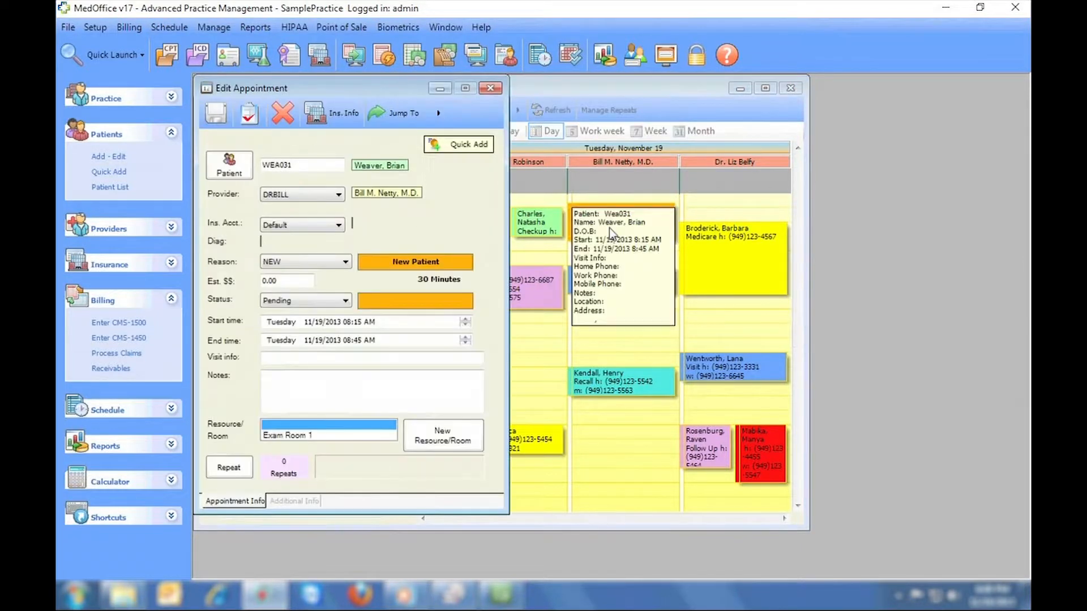
click(232, 469)
click(340, 111)
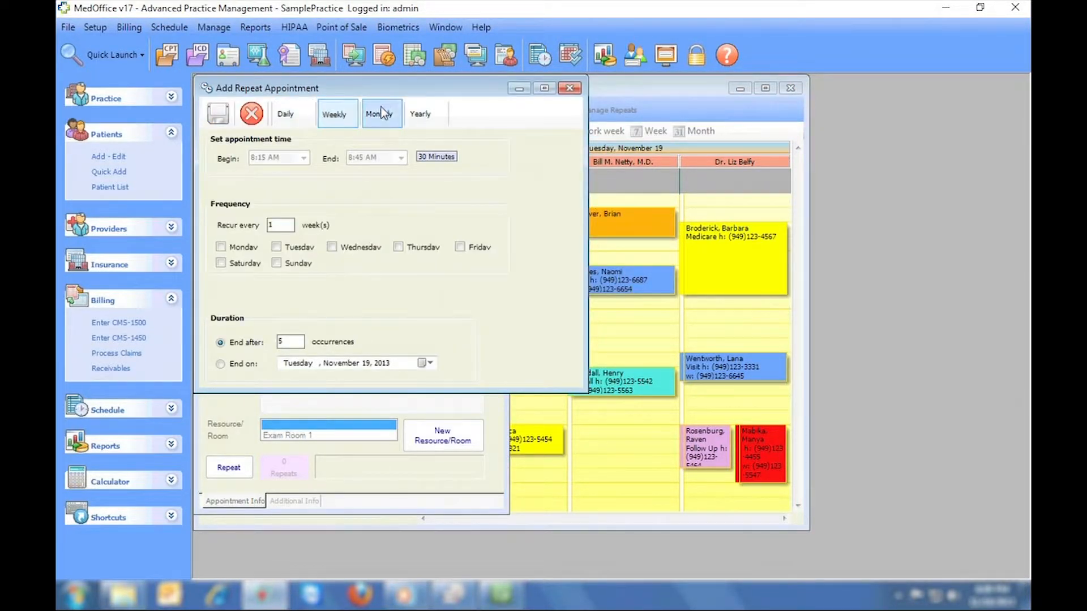
click(388, 110)
click(418, 112)
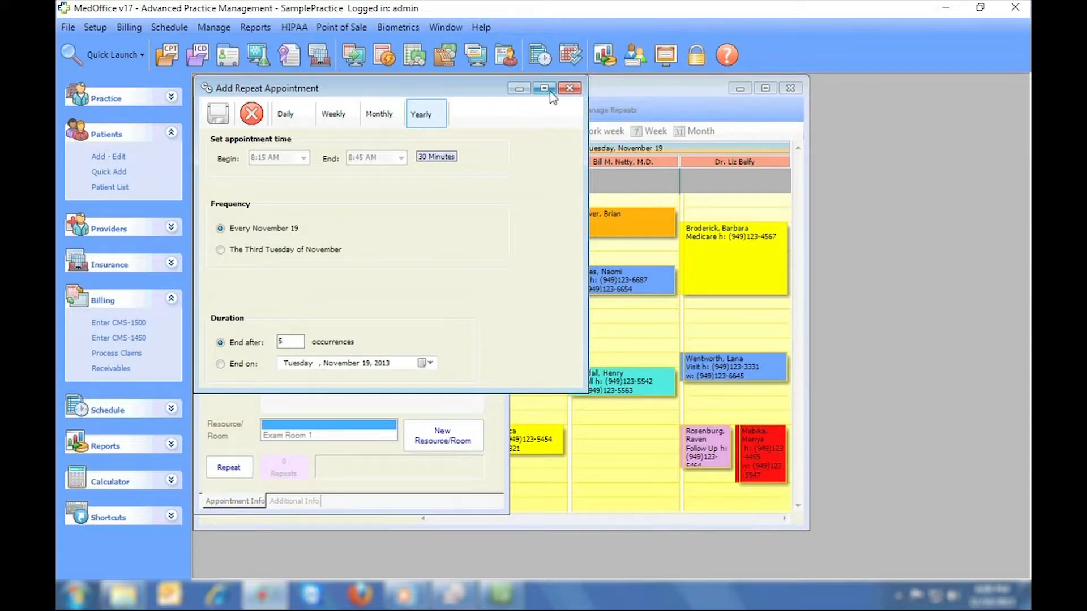
- Close the repeat options, check the appointment's insurance info and jump-to commands, and close the appointment without saving
click(569, 89)
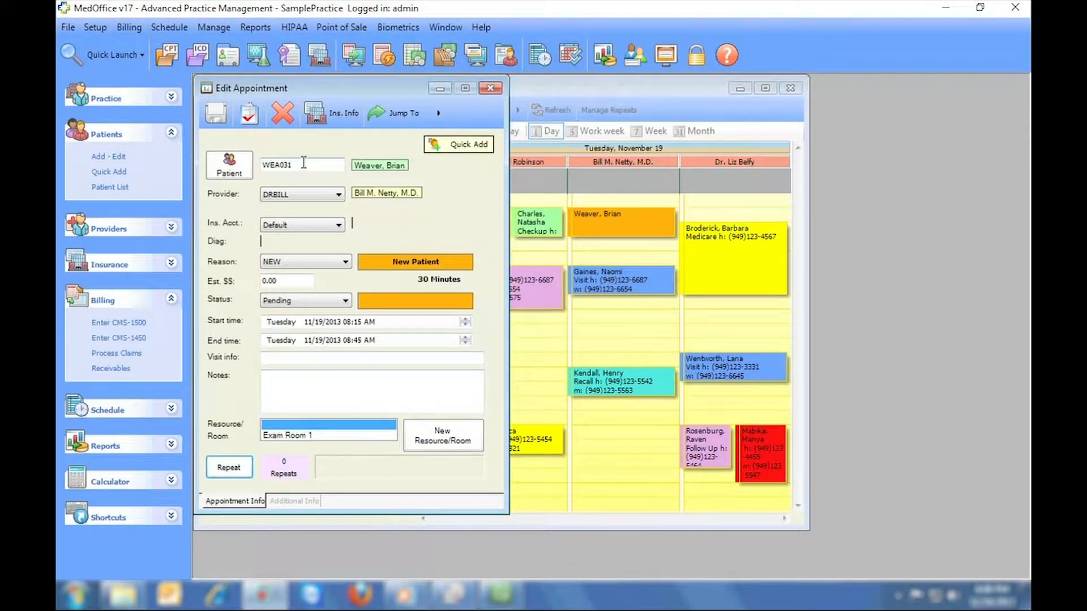
click(340, 113)
click(422, 90)
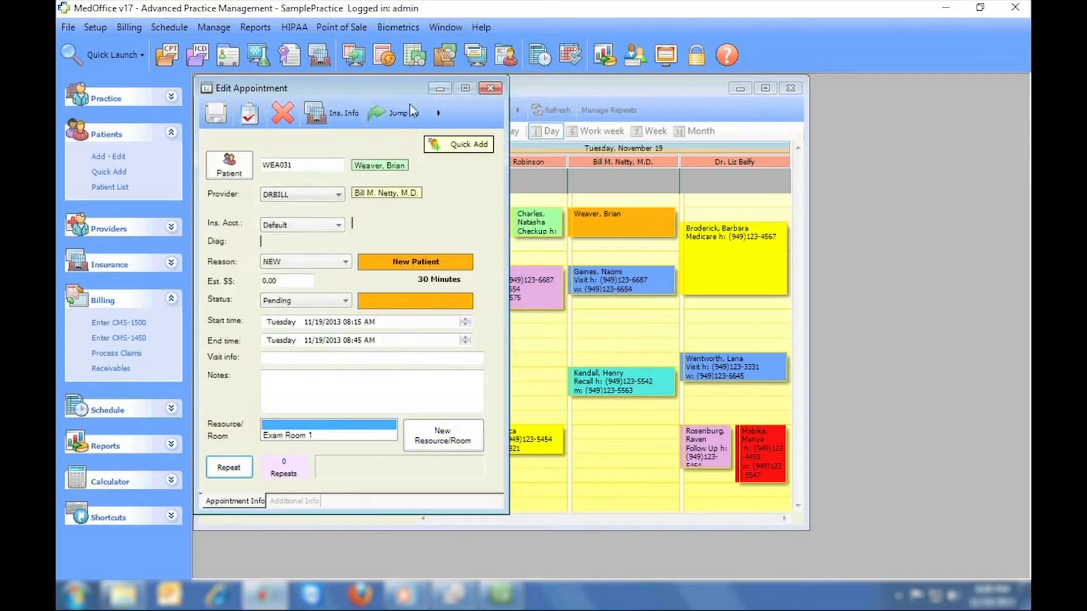
click(408, 113)
click(490, 92)
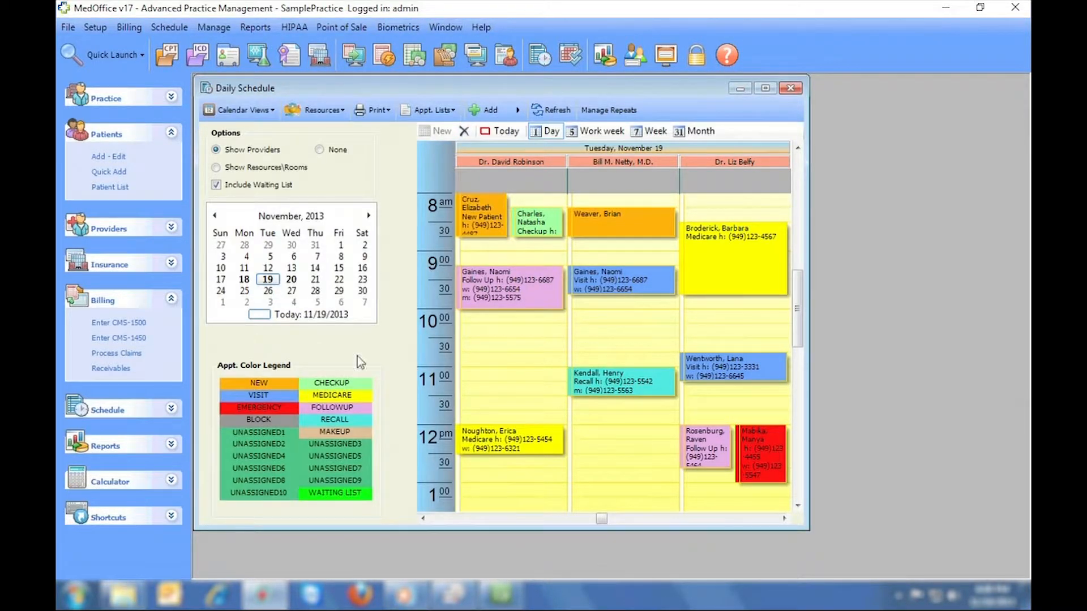
- Open the UNASSIGNED5 appointment reason from the color legend, browse its available colors, and close it without changes
double_click(337, 456)
click(261, 137)
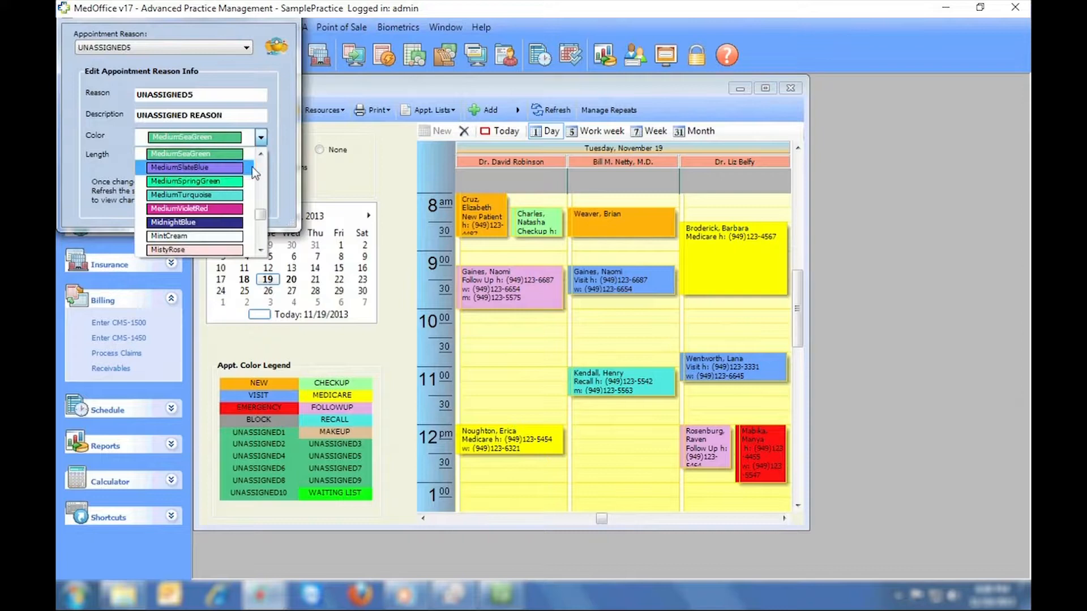
drag(260, 215, 260, 155)
click(283, 11)
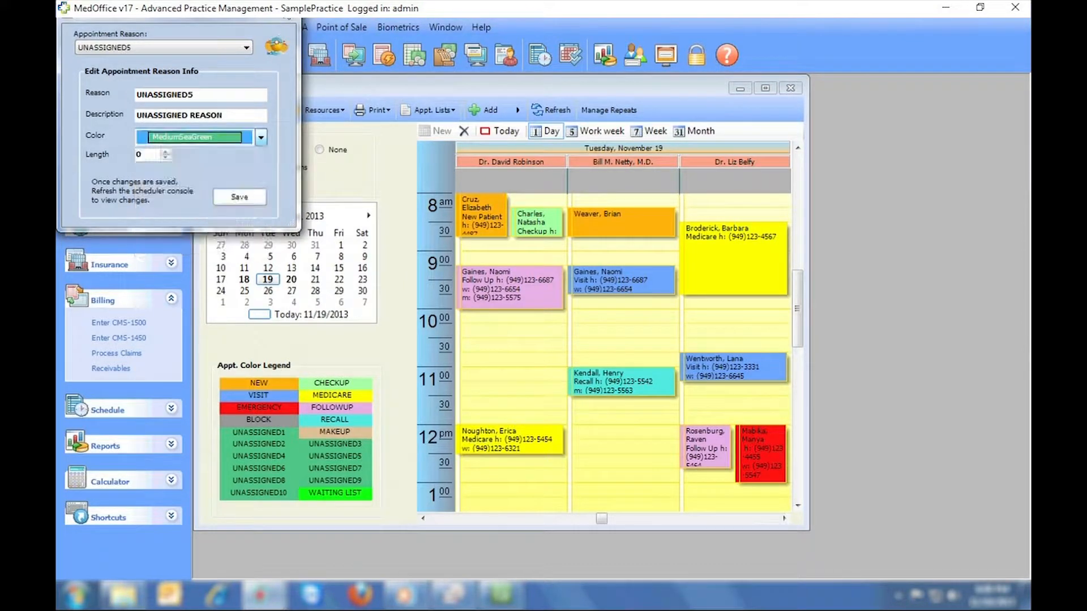
click(283, 10)
- Filter the Google Calendar appointment export by SamplePractice and the schedule's middle provider, review the matching appointments, and close the export
click(463, 592)
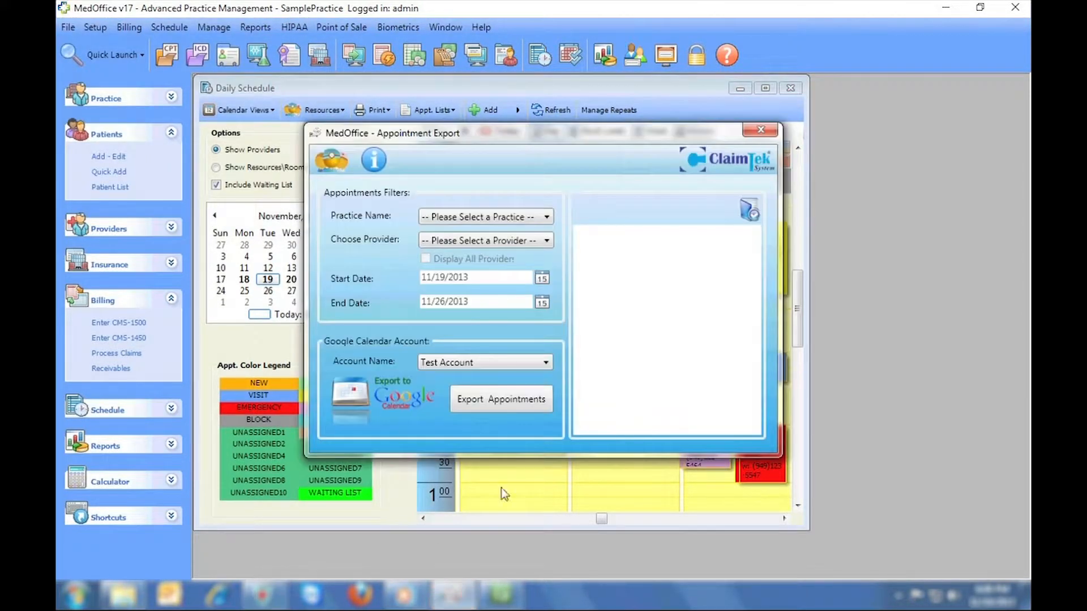
click(499, 217)
click(488, 292)
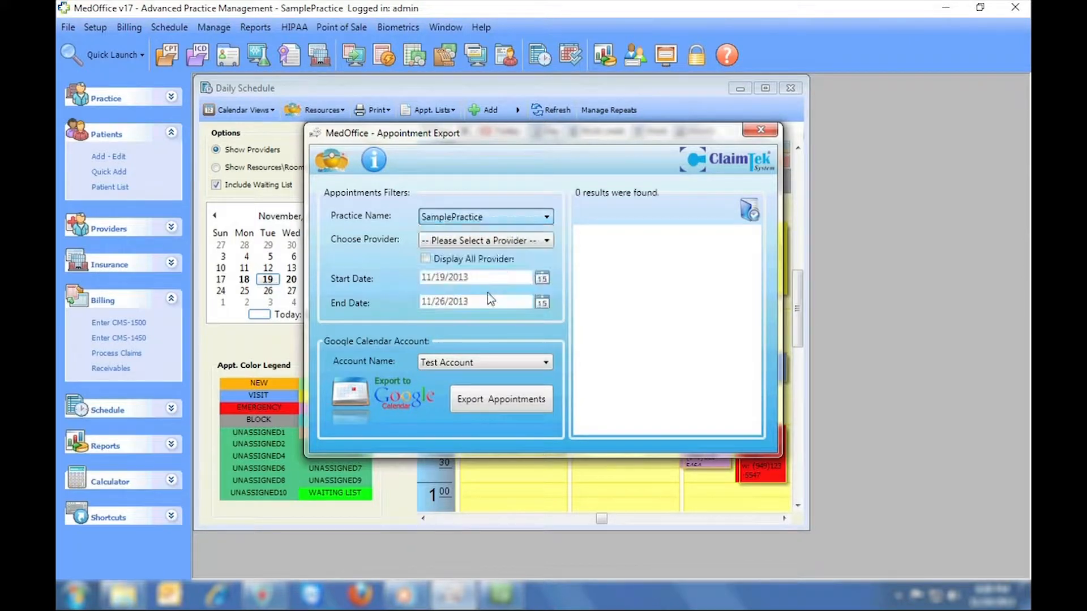
click(475, 239)
click(480, 268)
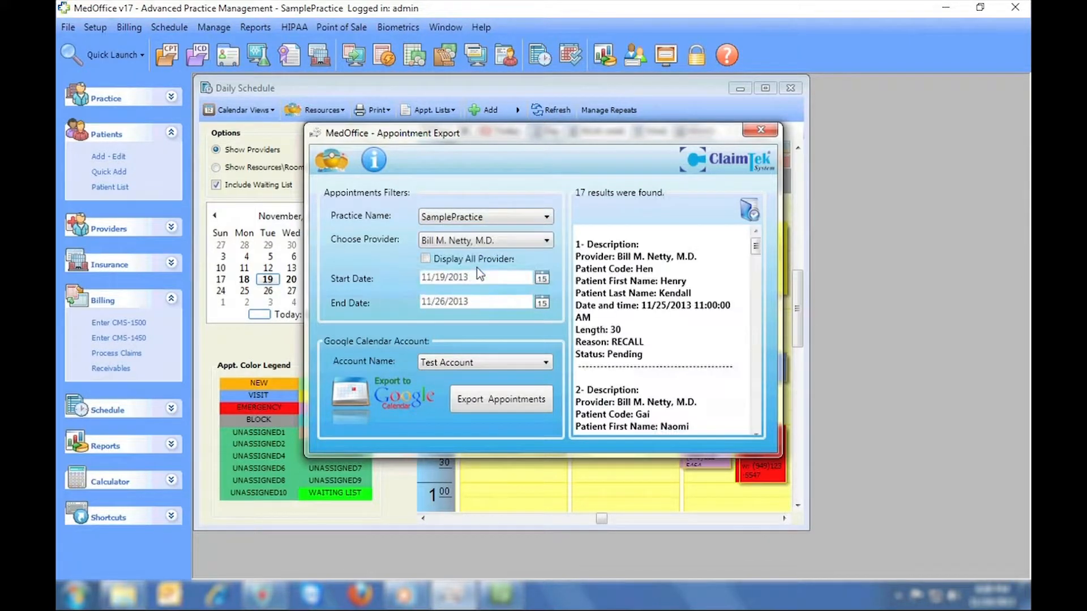
drag(754, 249, 755, 304)
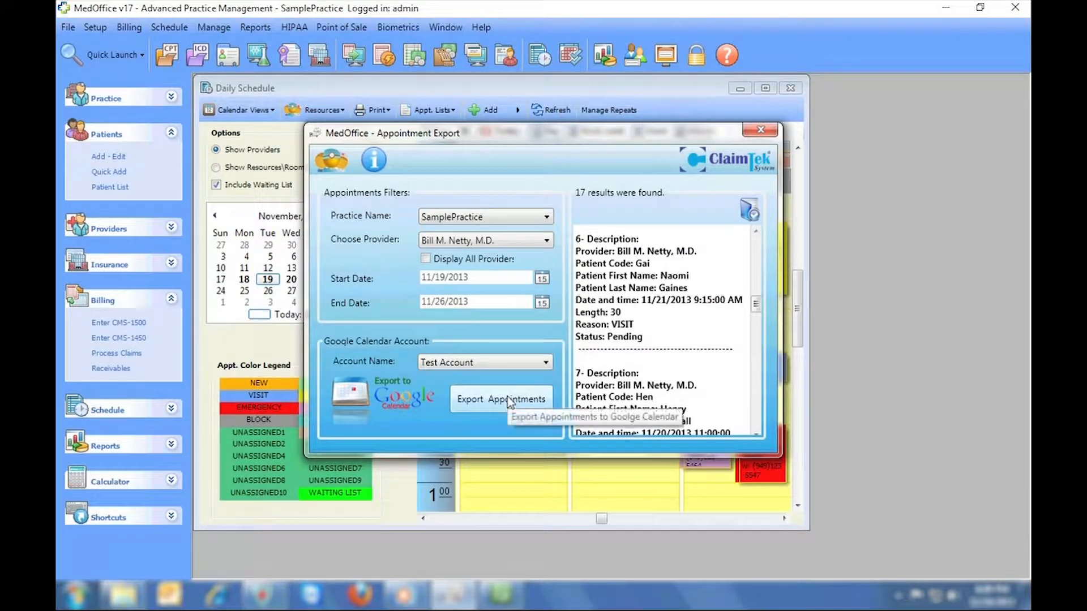
click(764, 130)
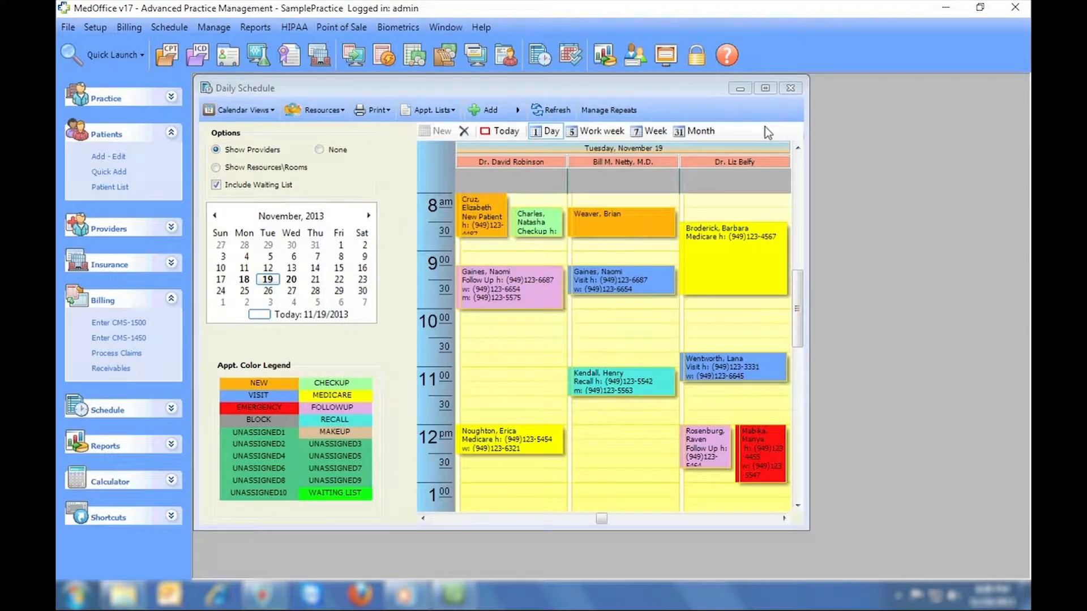
- Open the point of sale and look up the newly added patient as the invoice customer
click(448, 62)
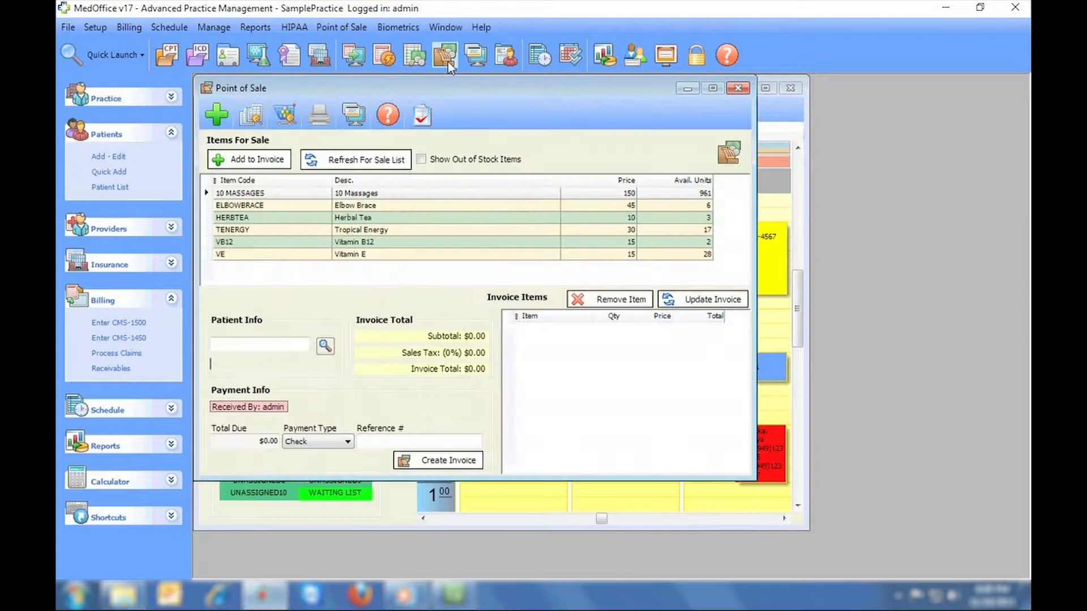
click(327, 347)
double_click(338, 356)
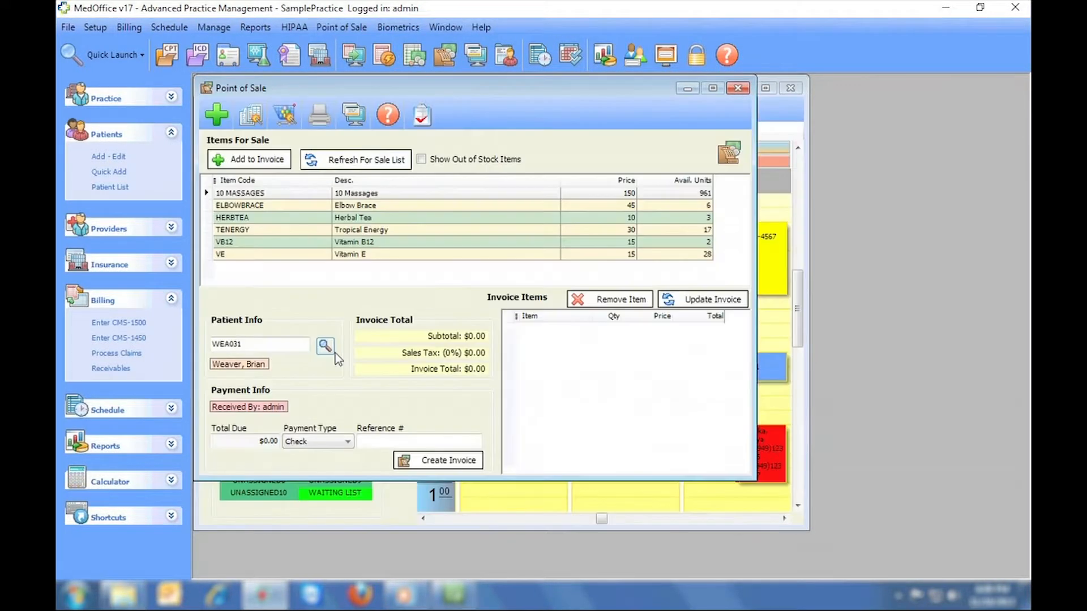
- Add 10 Massages, Elbow Brace and Vitamin B12 to the invoice, and dismiss the re-order reminder
click(313, 195)
click(249, 159)
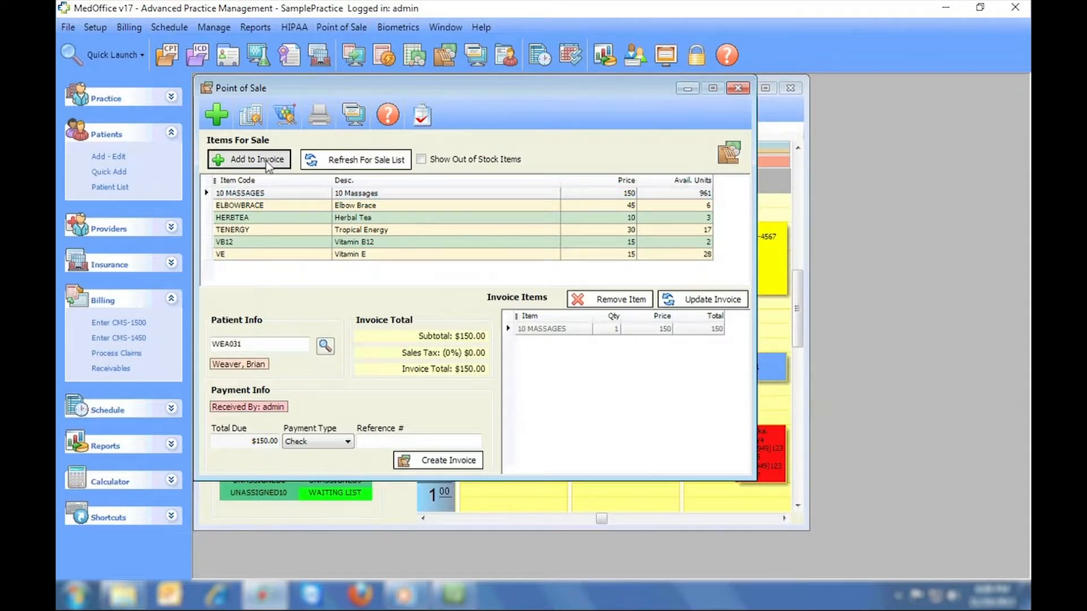
click(290, 205)
click(249, 159)
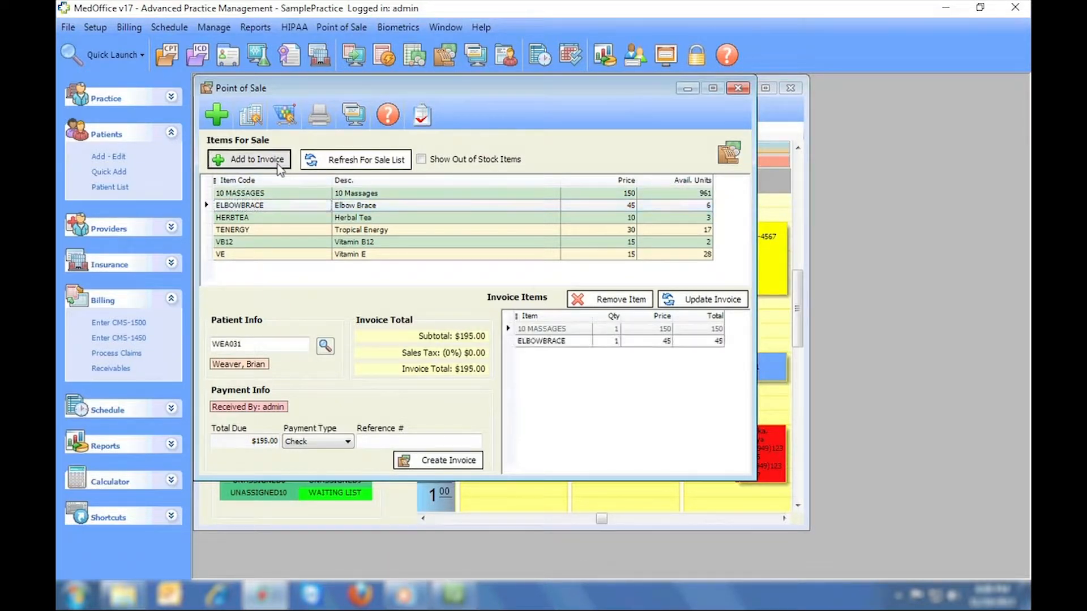
click(287, 242)
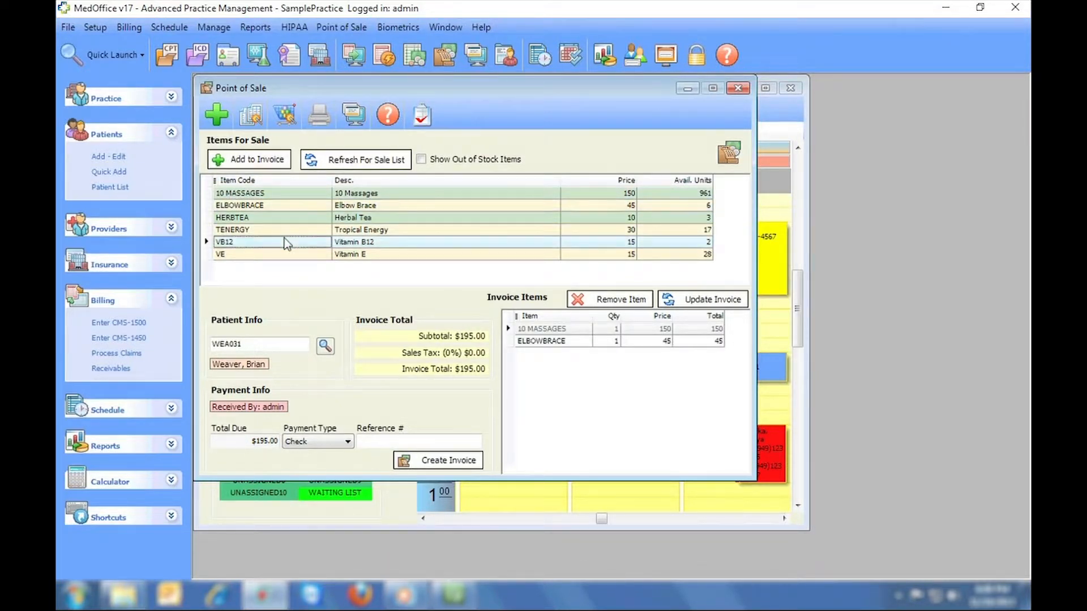
click(271, 163)
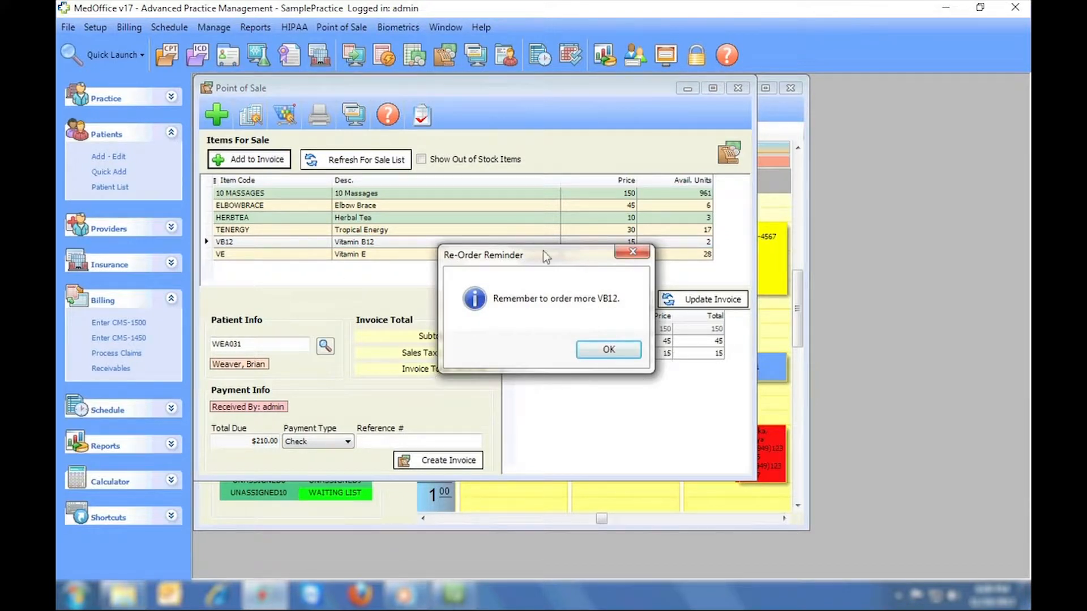
click(610, 351)
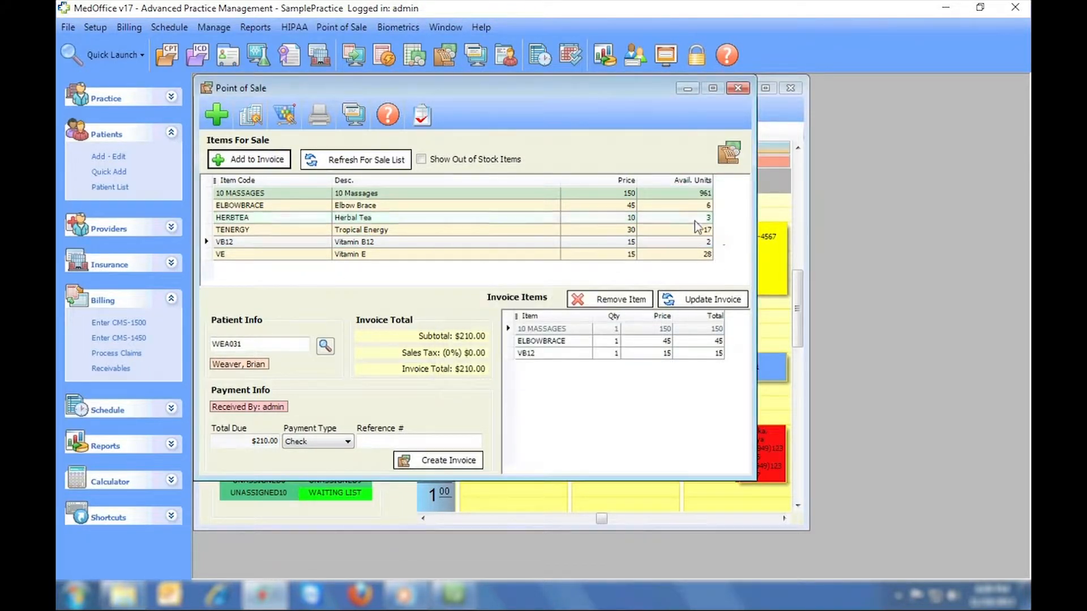
- Open the inventory, go through the item records up to Tropical Energy, and close it
click(284, 117)
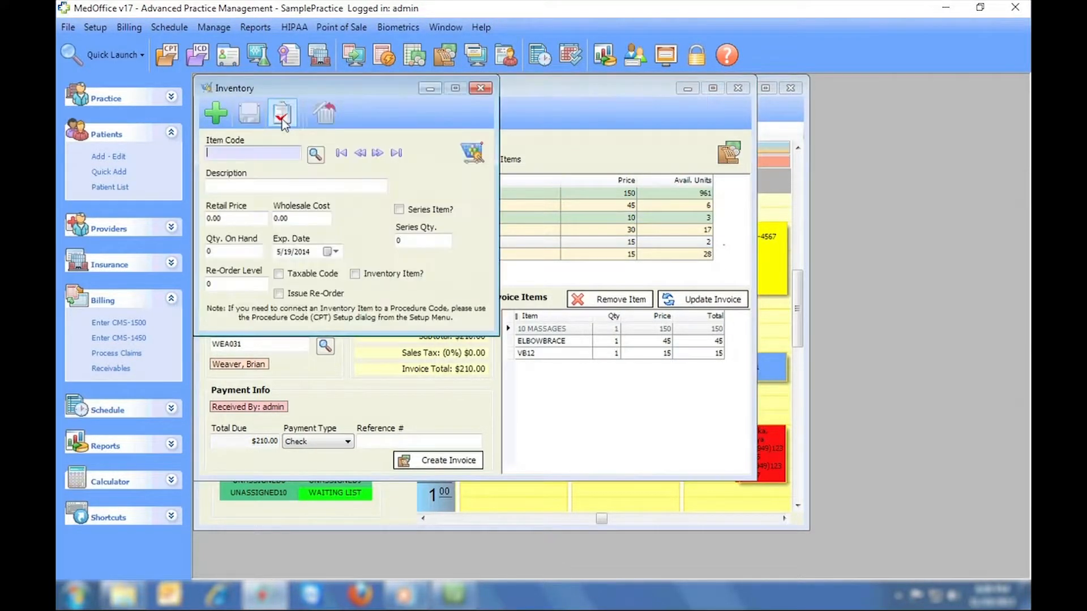
click(377, 154)
click(376, 154)
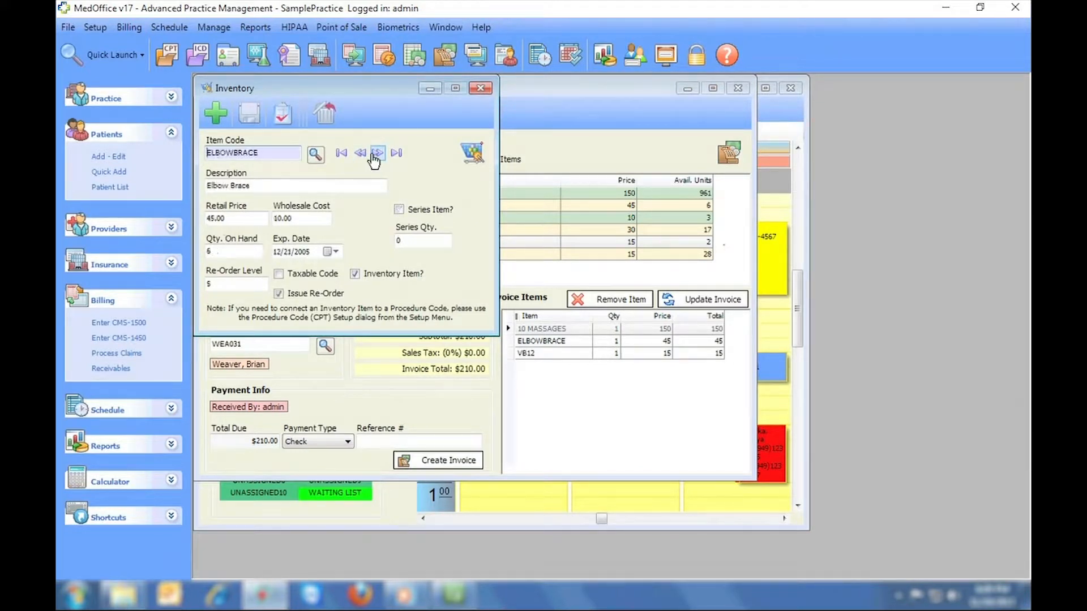
click(377, 154)
click(377, 153)
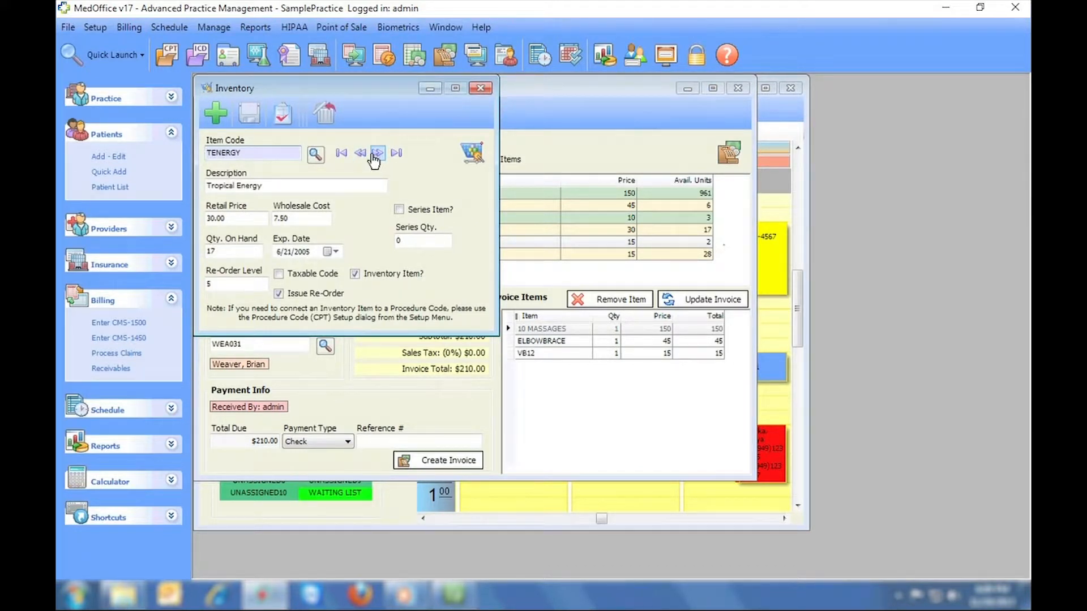
click(472, 90)
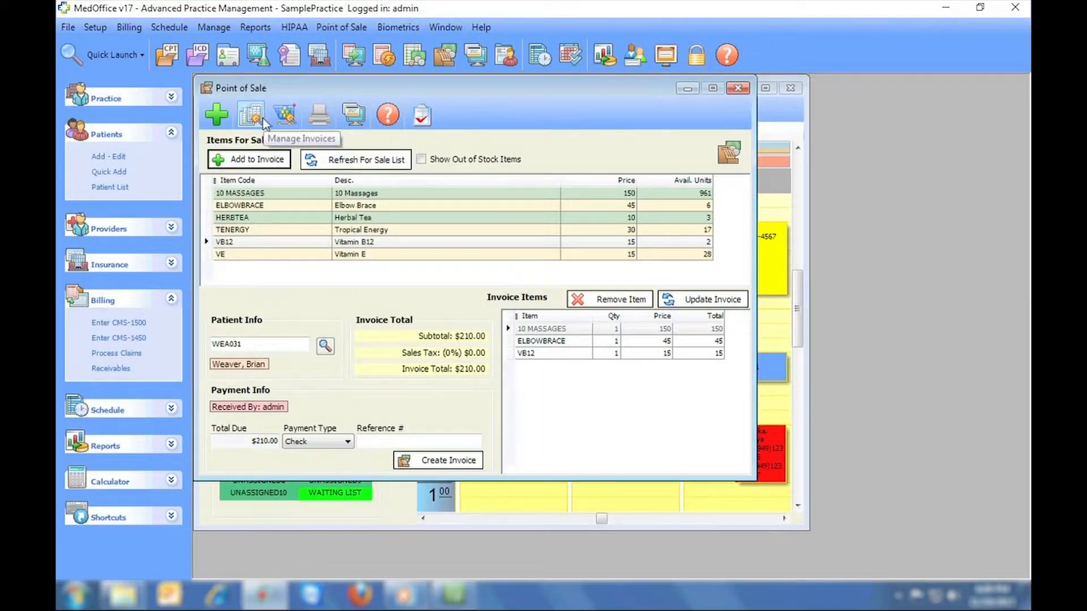
- Create the invoice with a printable receipt, and close the receipt, the point of sale and the daily schedule
click(435, 460)
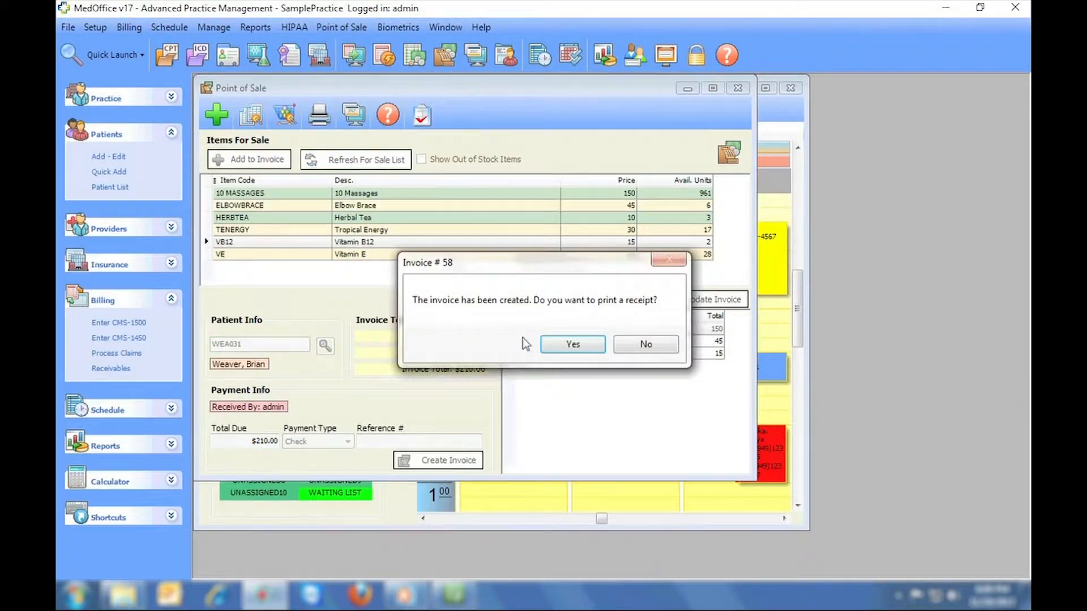
click(549, 341)
drag(1005, 209, 996, 121)
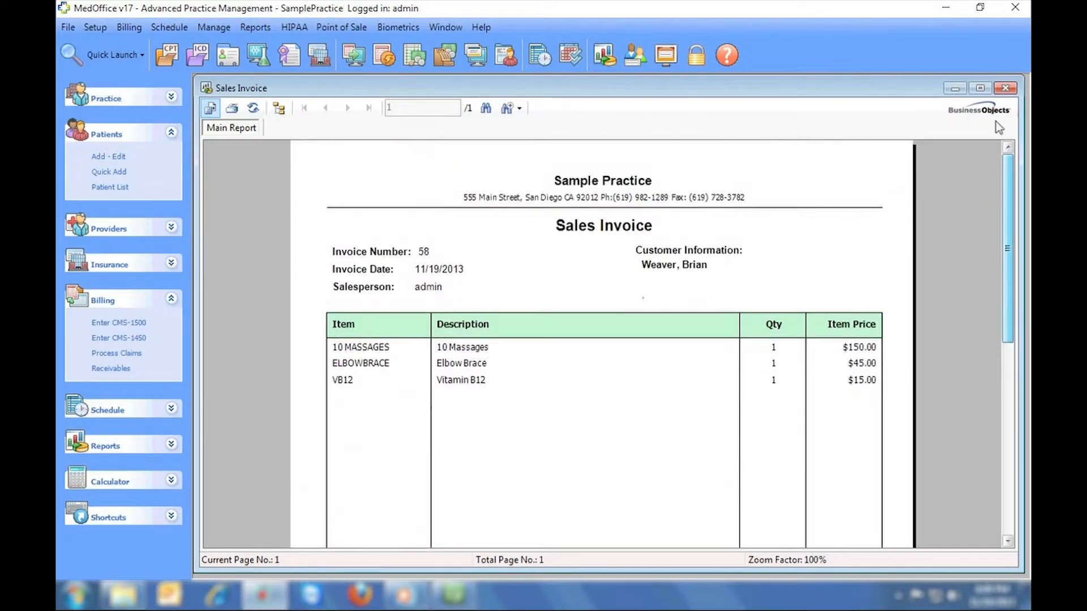
click(1005, 88)
click(738, 86)
click(789, 88)
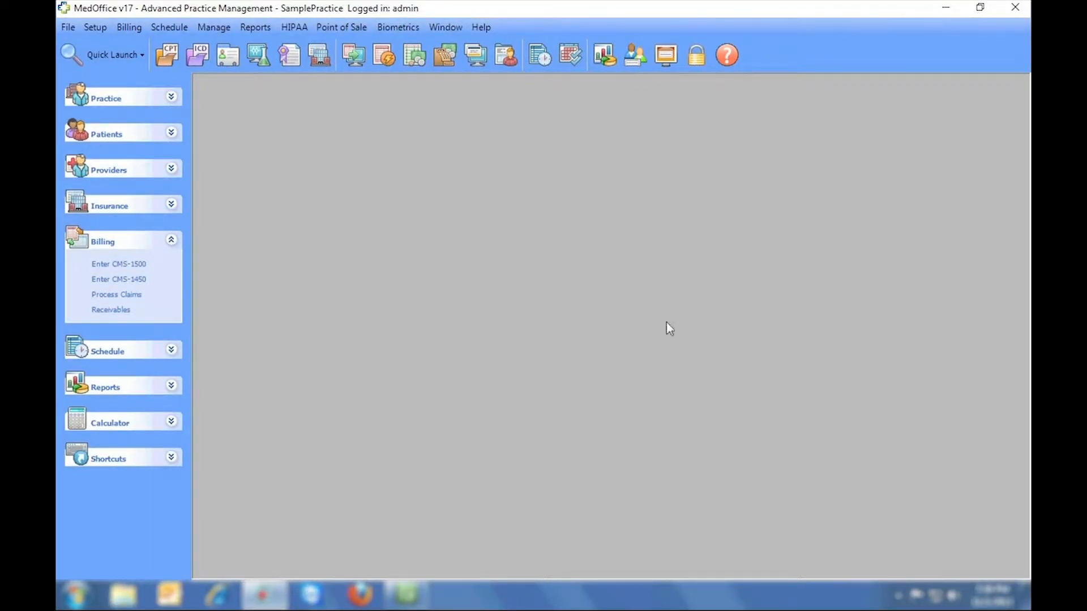
- Open the report console and compare the options of the Patient Aging and Insurance Aging reports
click(605, 55)
click(245, 141)
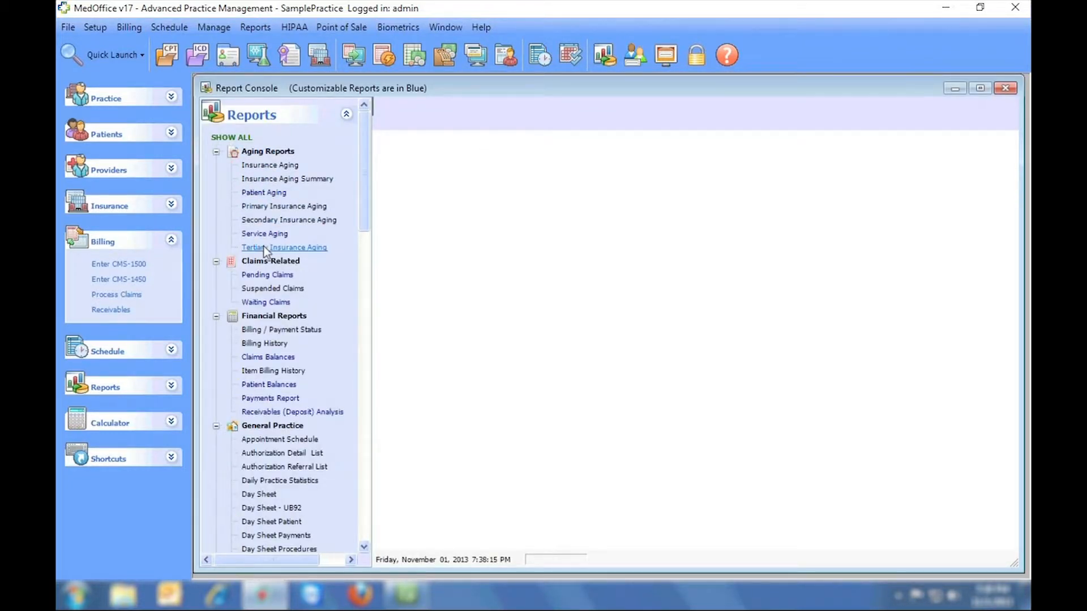
click(271, 193)
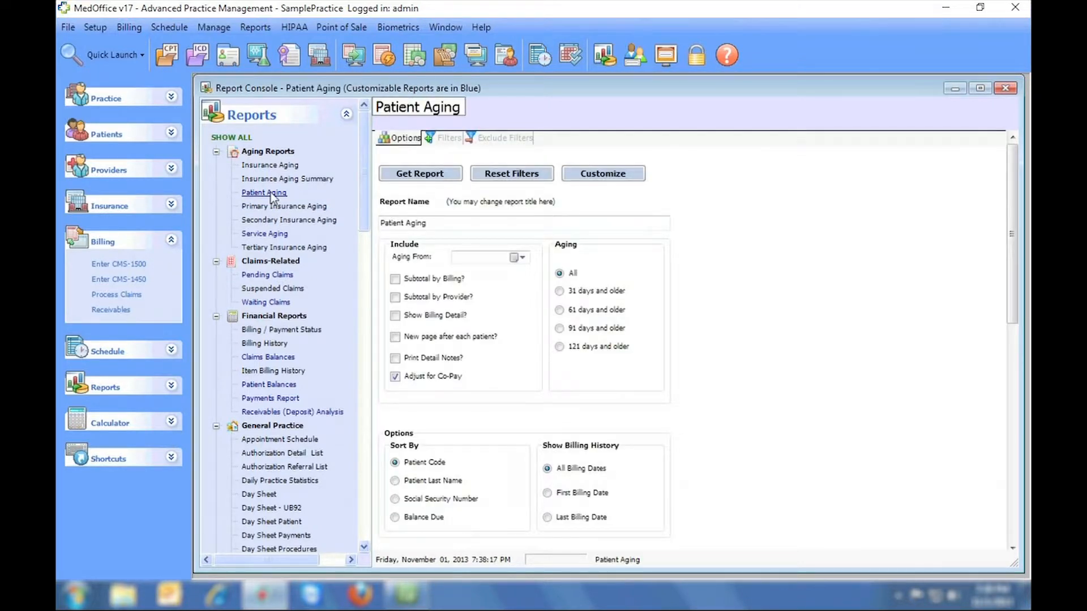
click(272, 165)
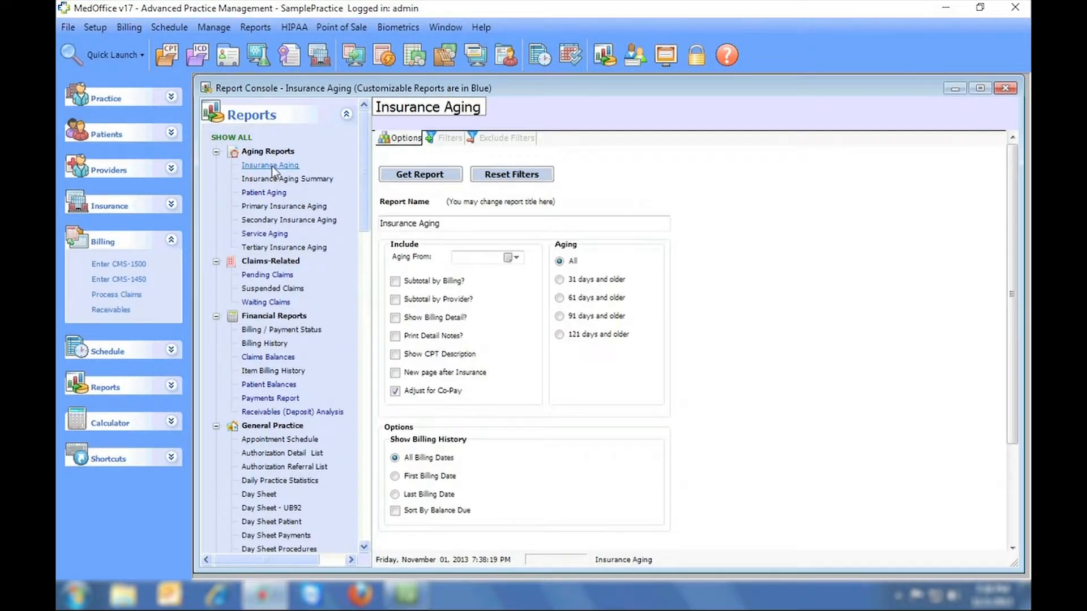
mouse_move(363, 158)
mouse_down()
mouse_move(365, 481)
mouse_move(366, 152)
mouse_up()
- Review the Insurance Aging report's start date, filters and exclude filters, and generate the report with the default options
click(515, 258)
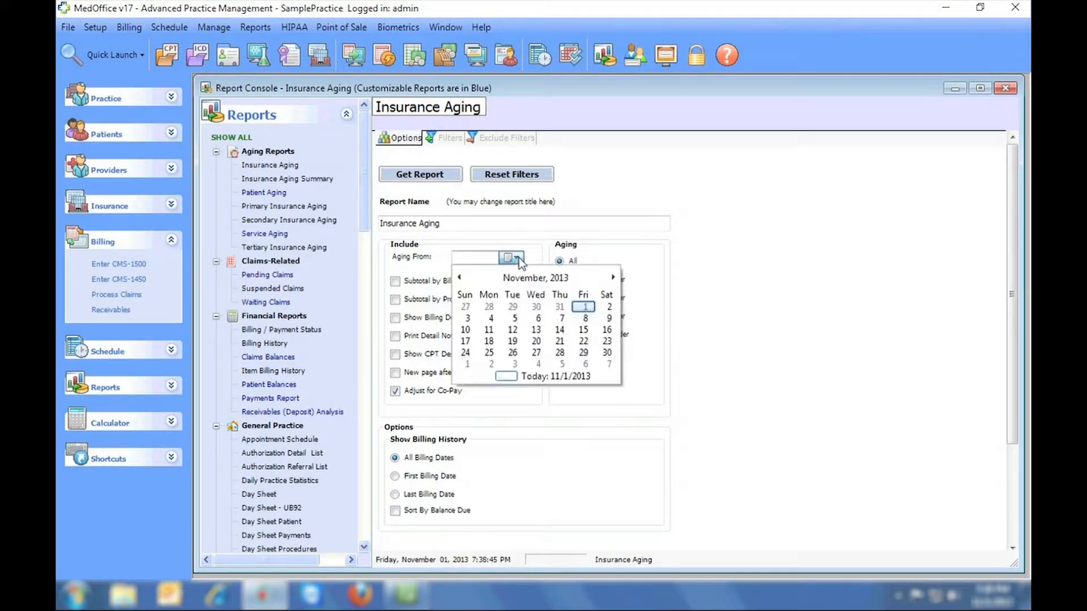
click(517, 258)
click(446, 138)
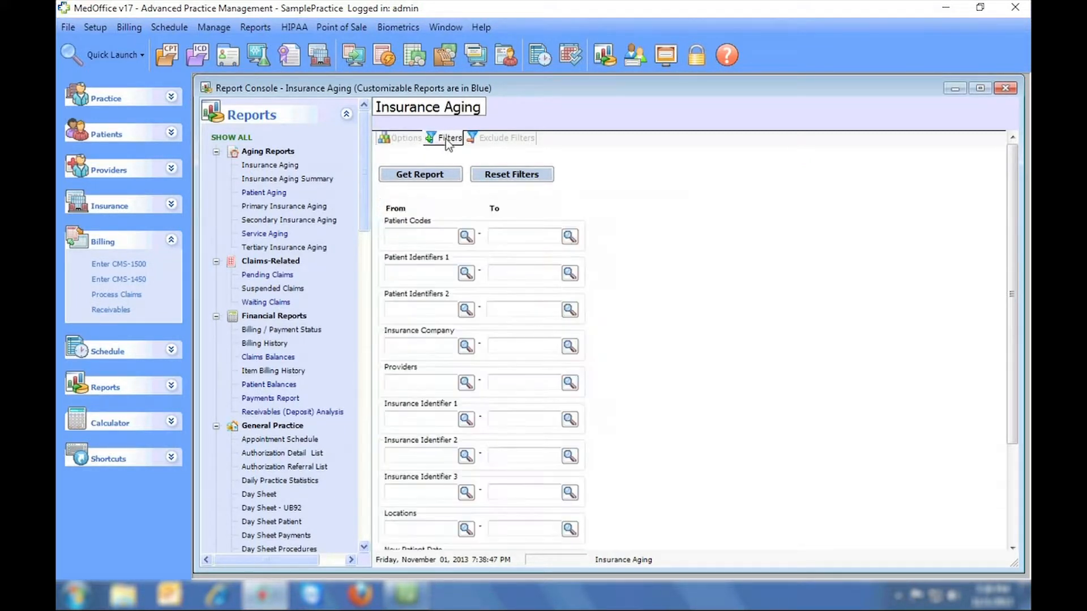
scroll(579, 166, down, 3)
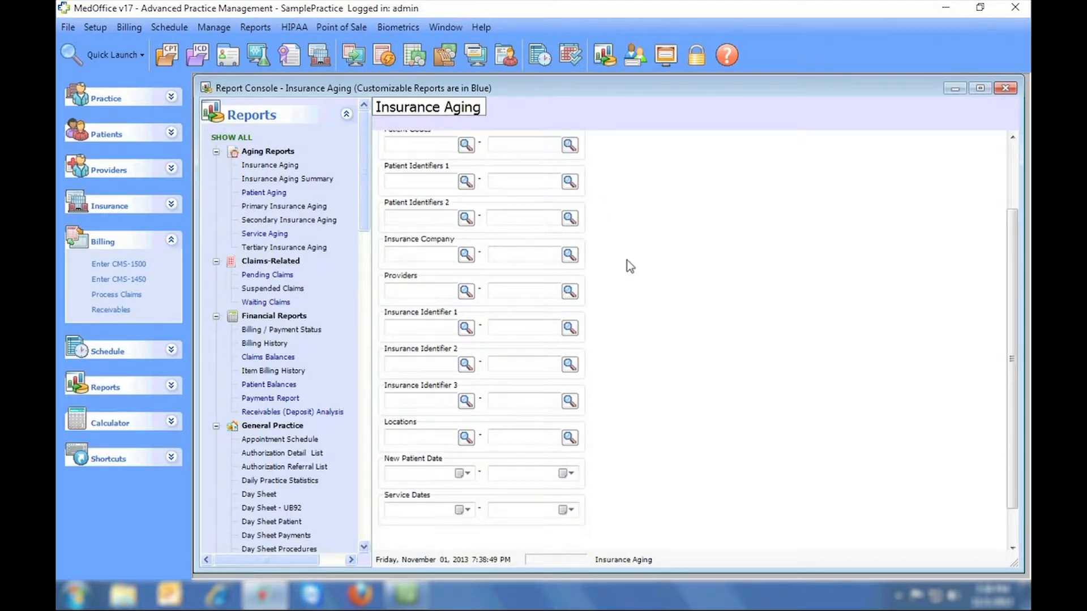
scroll(633, 274, up, 3)
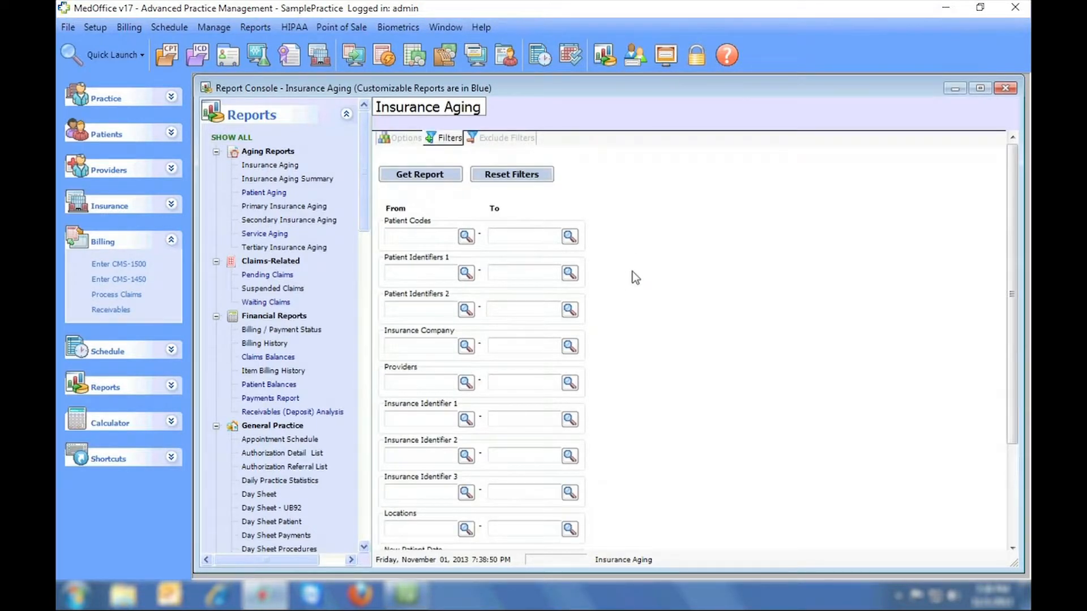
click(519, 139)
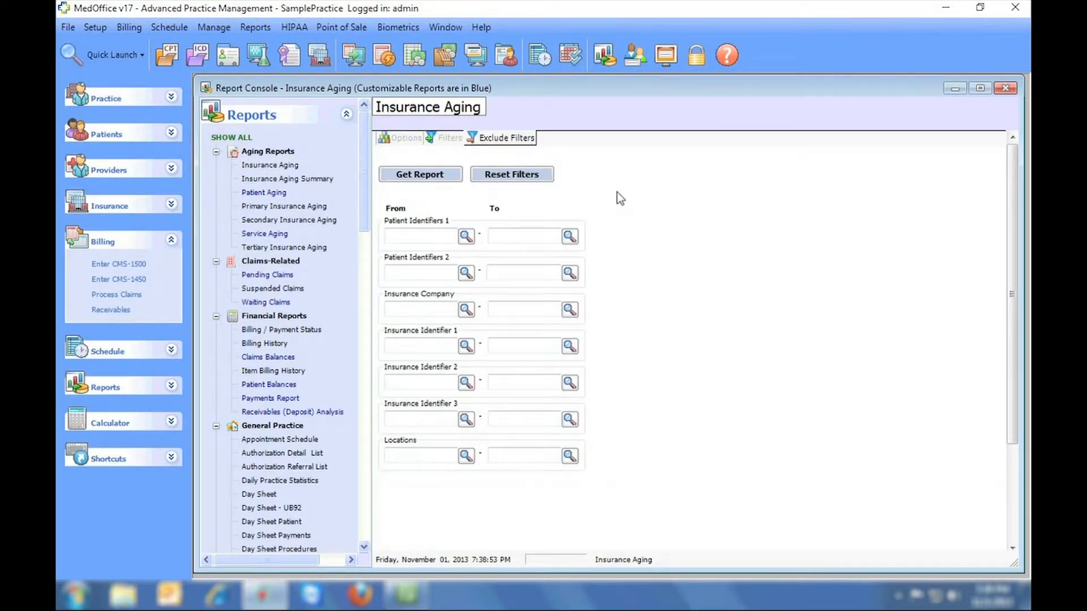
click(406, 137)
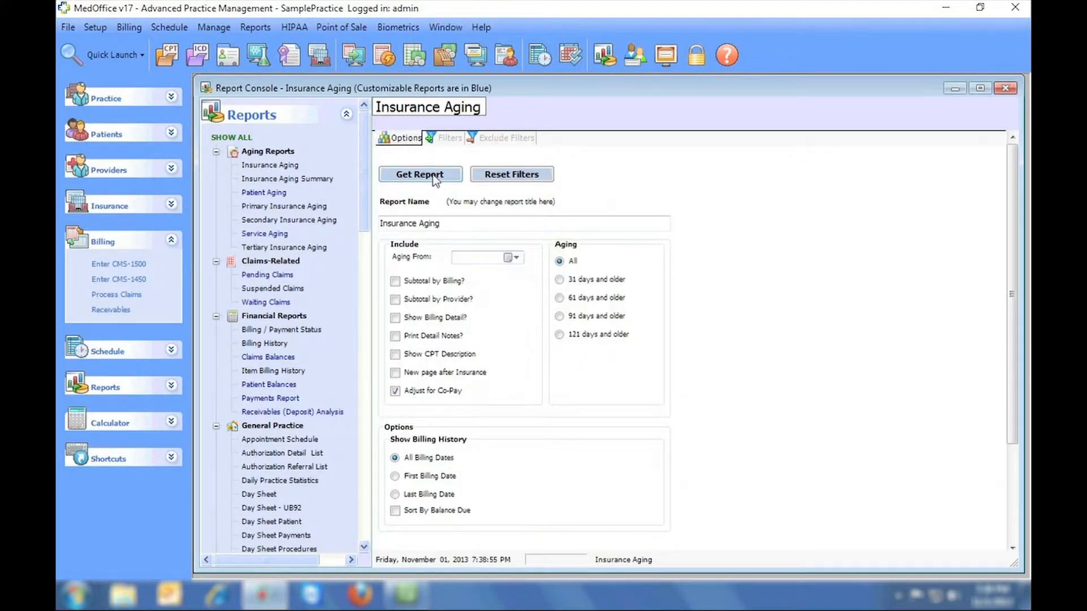
click(433, 175)
click(399, 167)
- Open the practice preferences and view the statement messages and custom report logo options
click(68, 27)
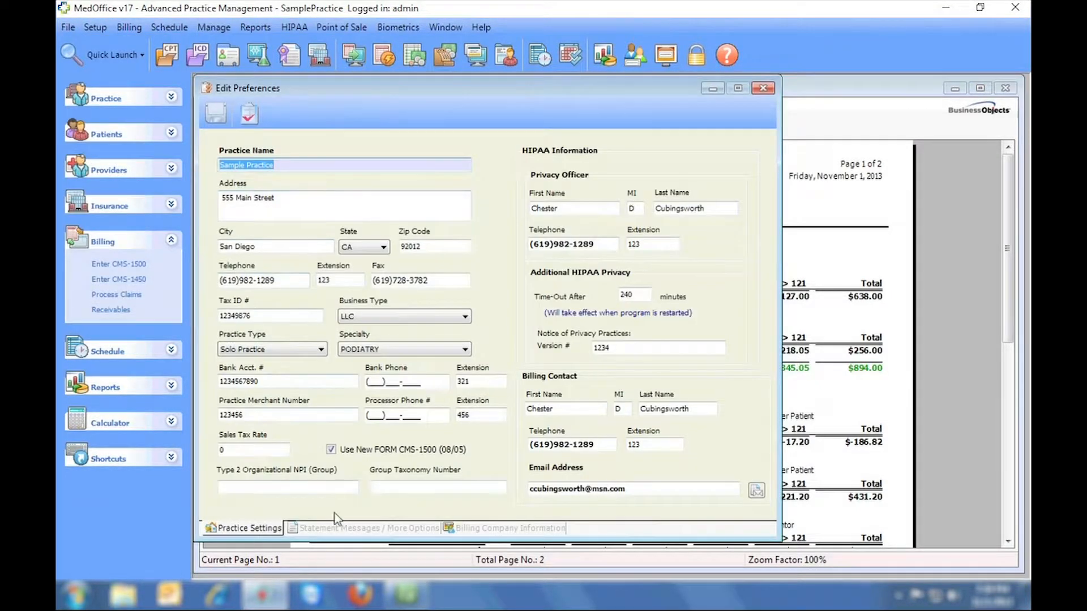
click(344, 528)
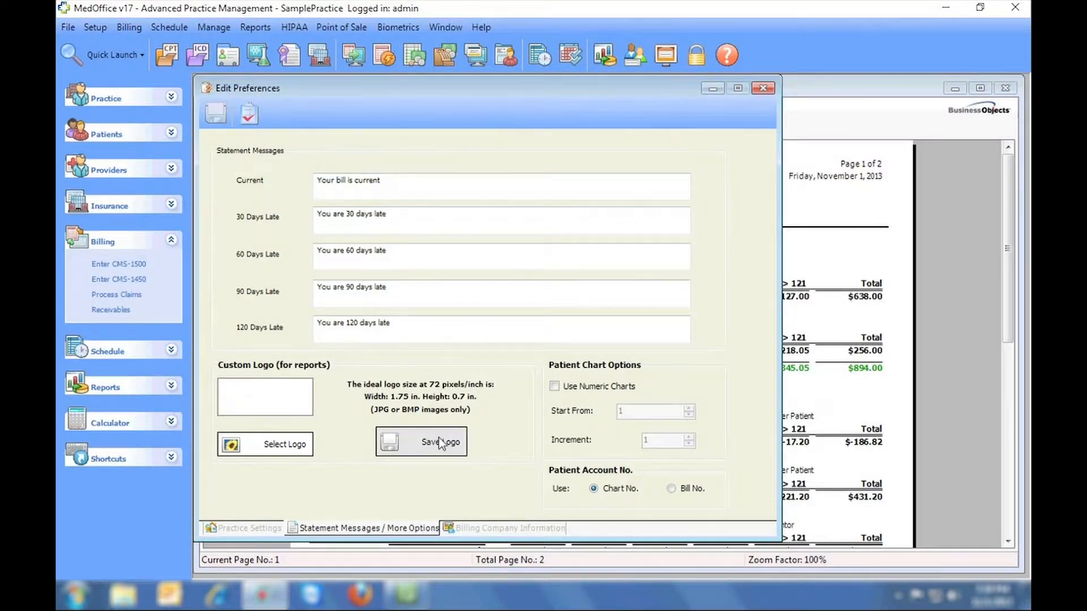
- Close the preferences, check the print settings for the Insurance Aging report, and cancel printing
click(763, 88)
click(557, 344)
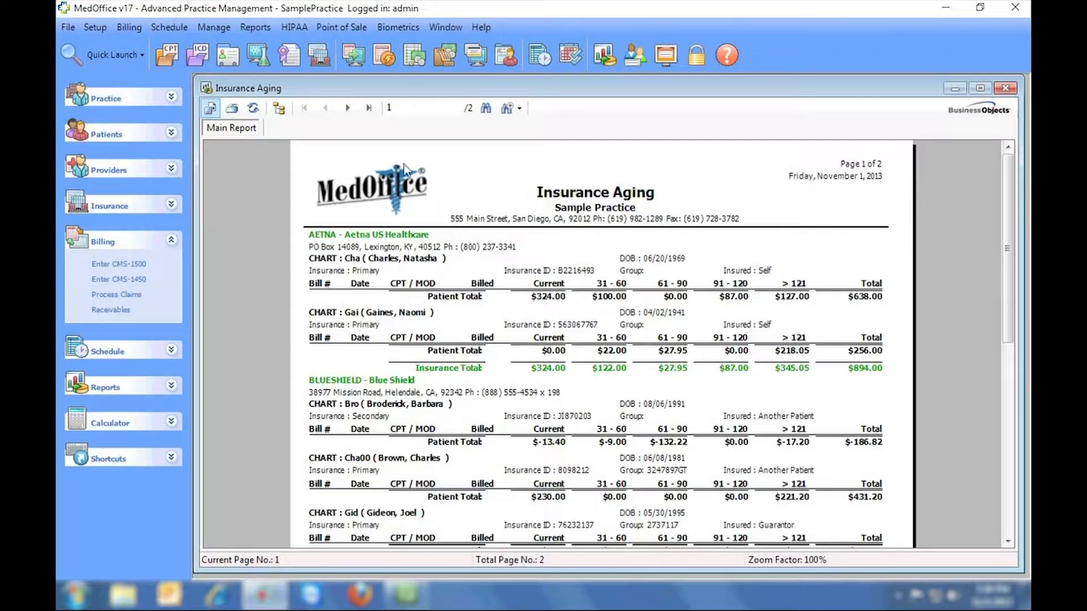
click(232, 110)
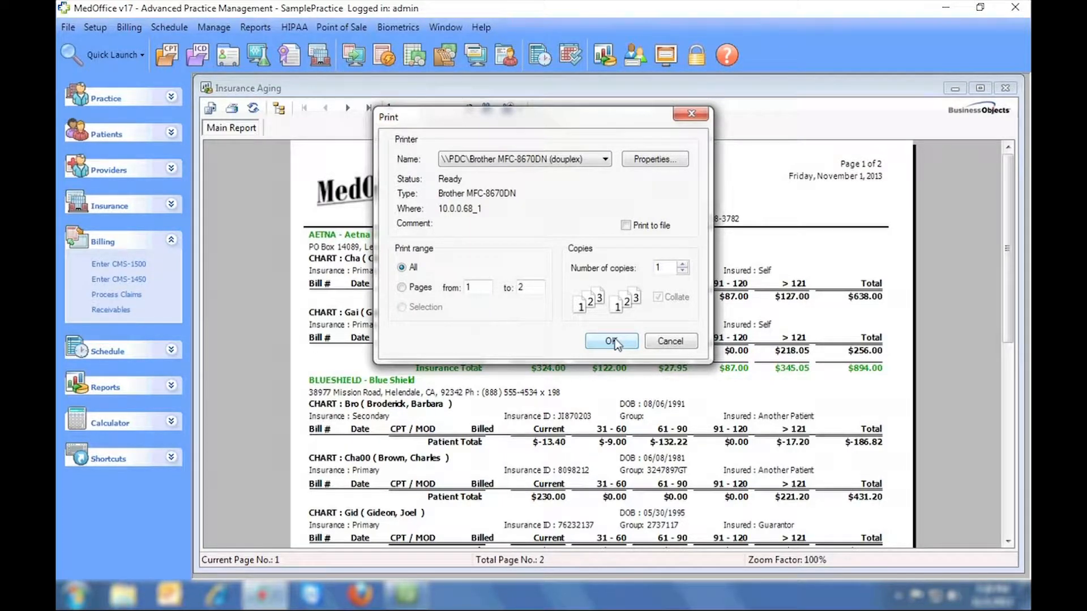
click(690, 116)
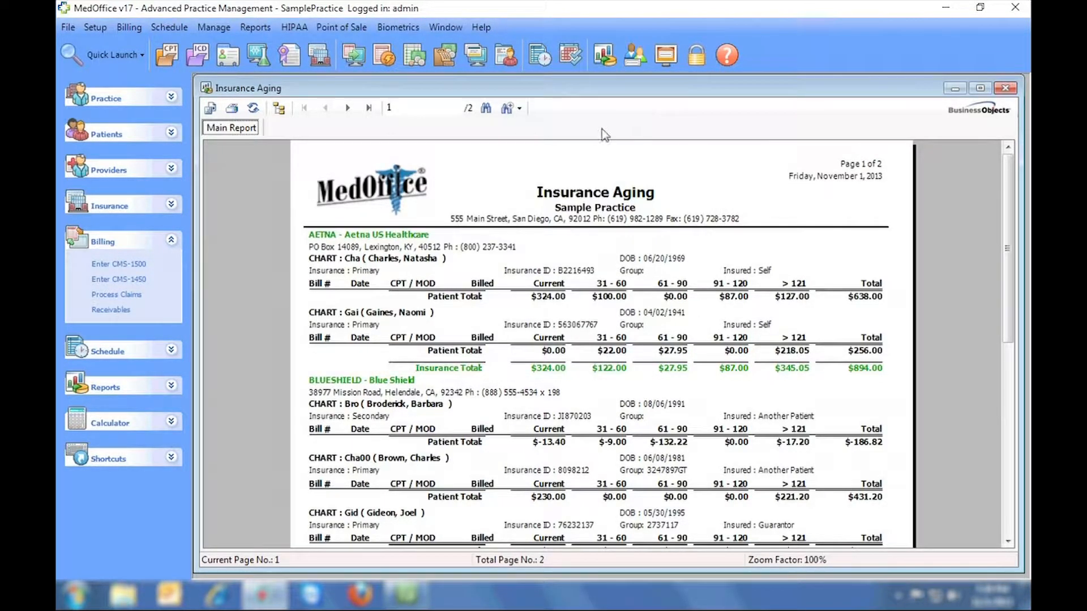
- Review the file formats available for exporting the Insurance Aging report, cancel the export, and close the report
click(211, 109)
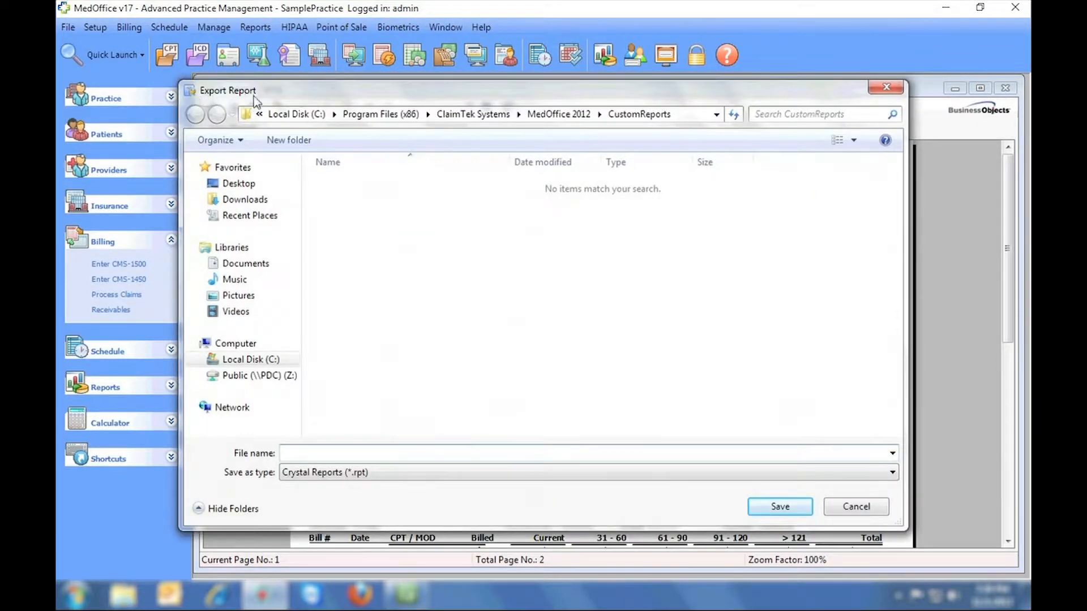
click(456, 473)
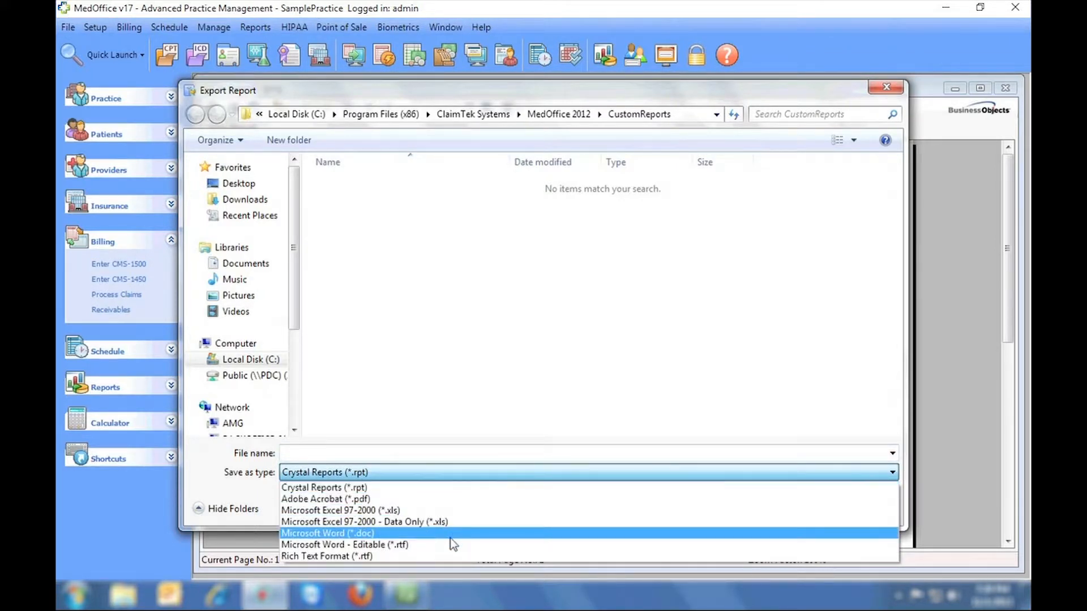
click(617, 278)
click(885, 88)
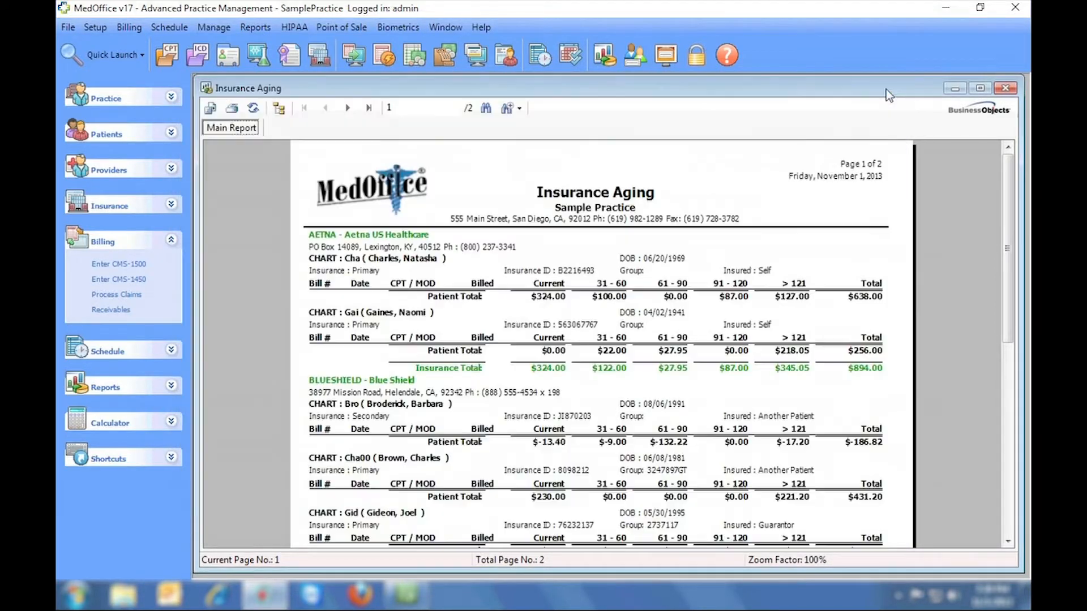
click(1003, 90)
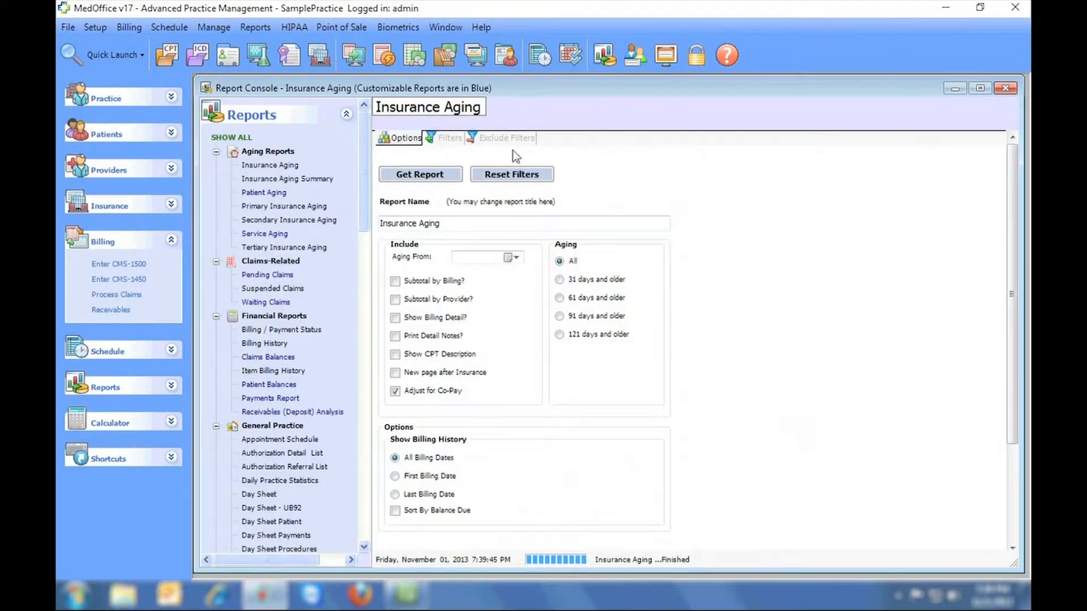
- Generate the Daily Practice Statistics report from the General Practice group, read it down to the grand total, and close it
drag(361, 140, 358, 226)
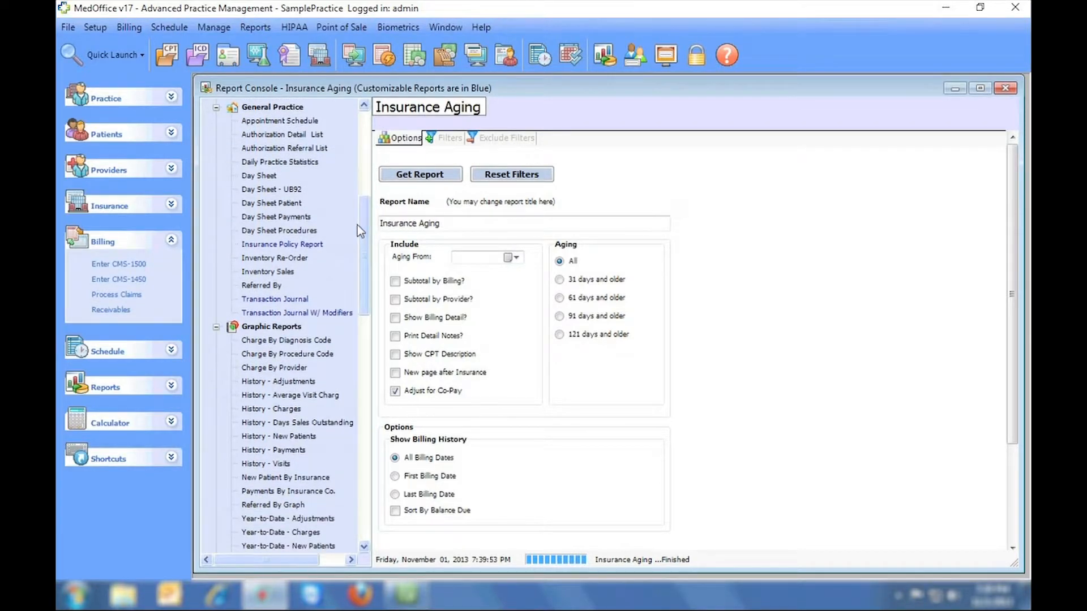
click(278, 161)
click(414, 177)
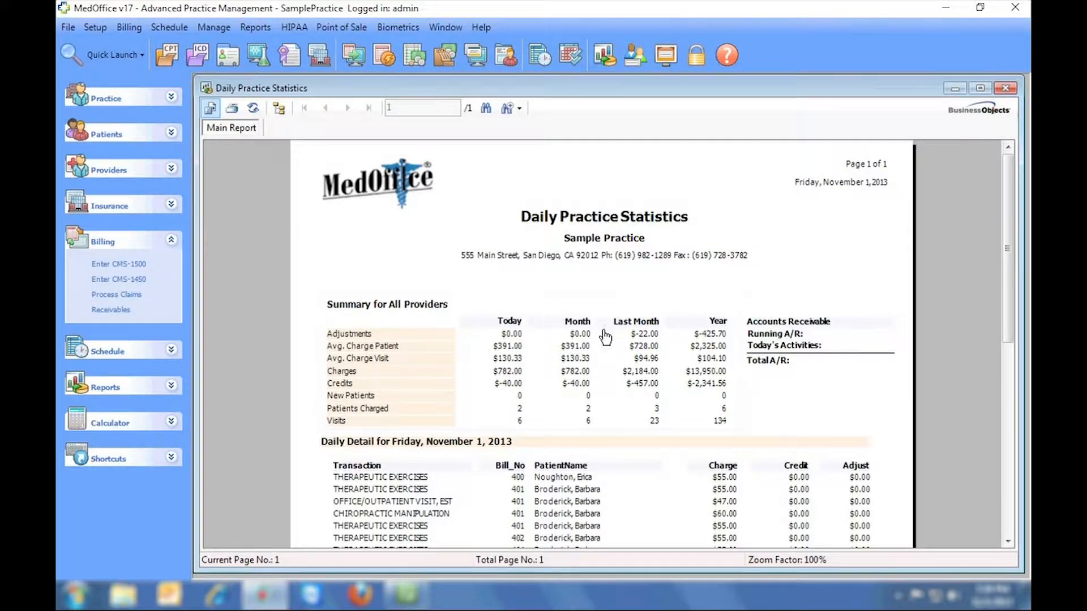
drag(1003, 202, 1001, 396)
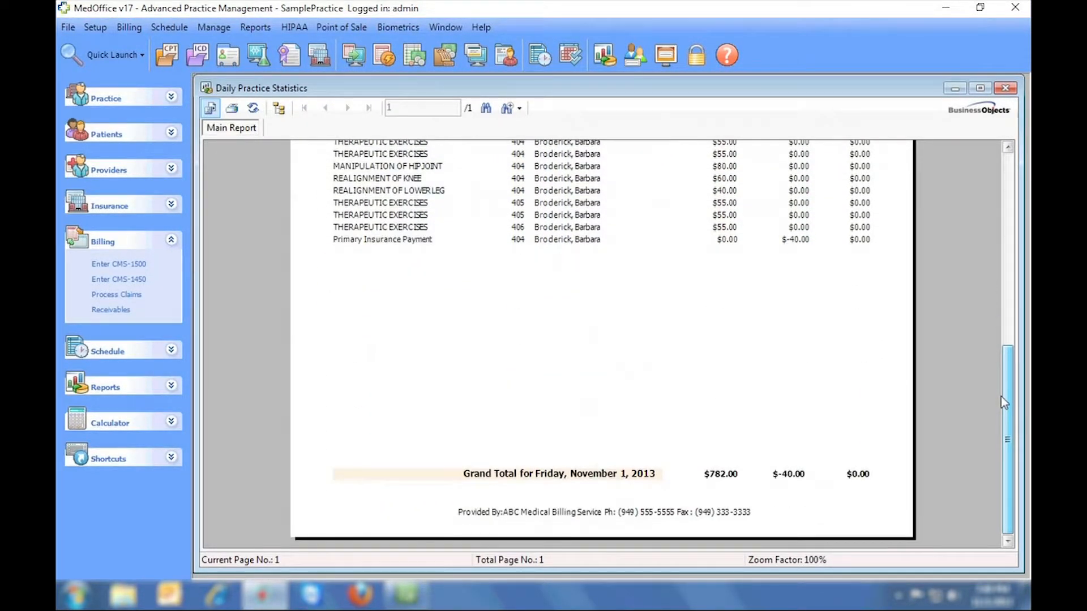
click(1005, 88)
- Check the filters of the Charge By Provider graphic report, generate it as a bar graph, view the chart, and close it
drag(363, 209, 358, 266)
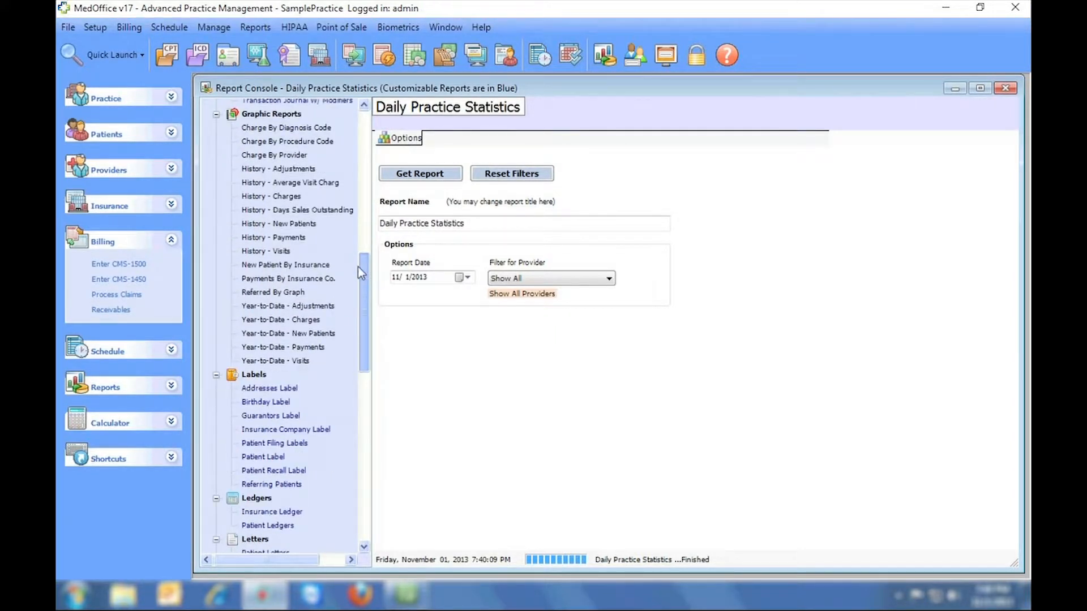
click(277, 154)
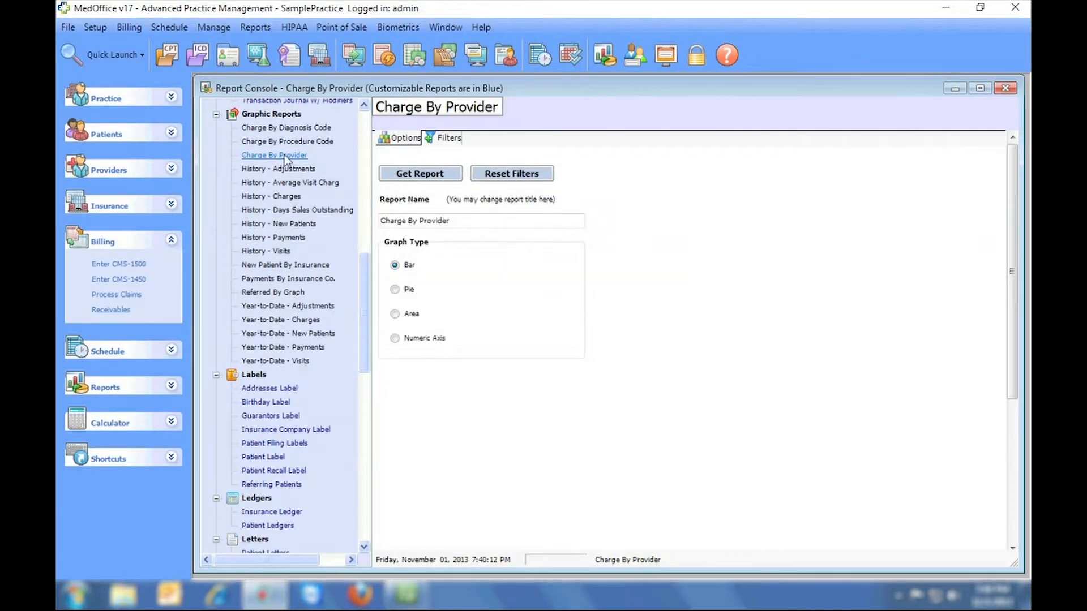
click(451, 140)
click(411, 141)
click(421, 174)
drag(1007, 158, 1006, 193)
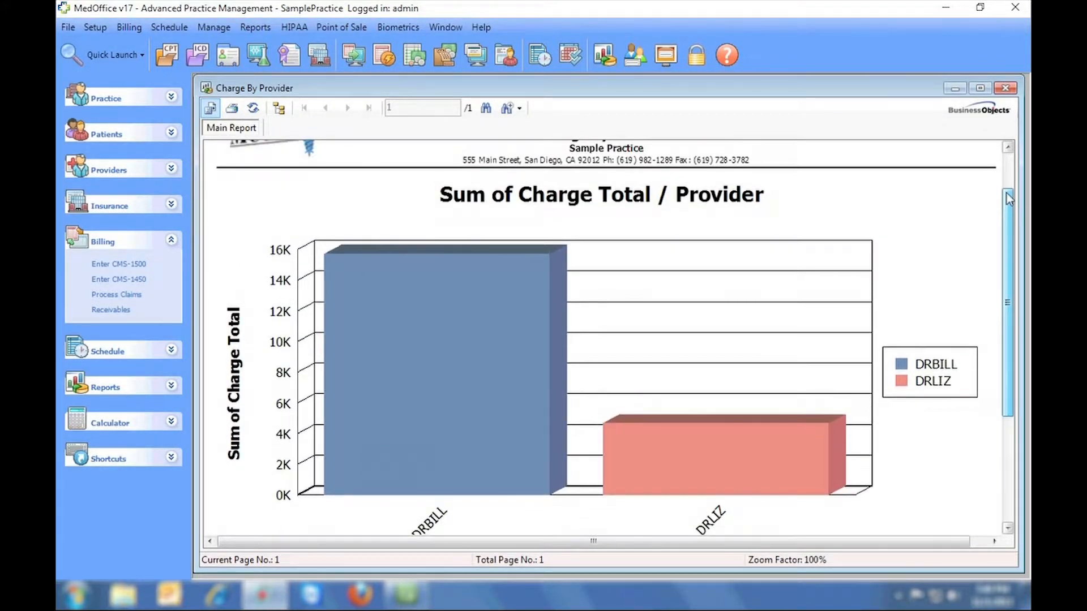
click(1005, 89)
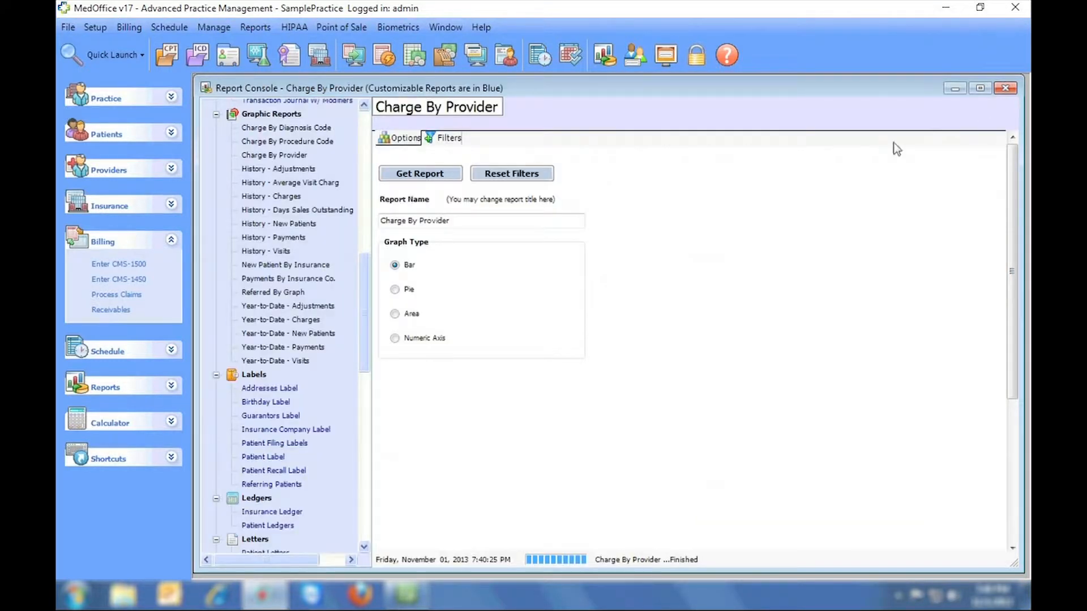
- Check the filters of the Charge By Procedure Code report, generate its bar graph, view the chart, and close it
click(308, 141)
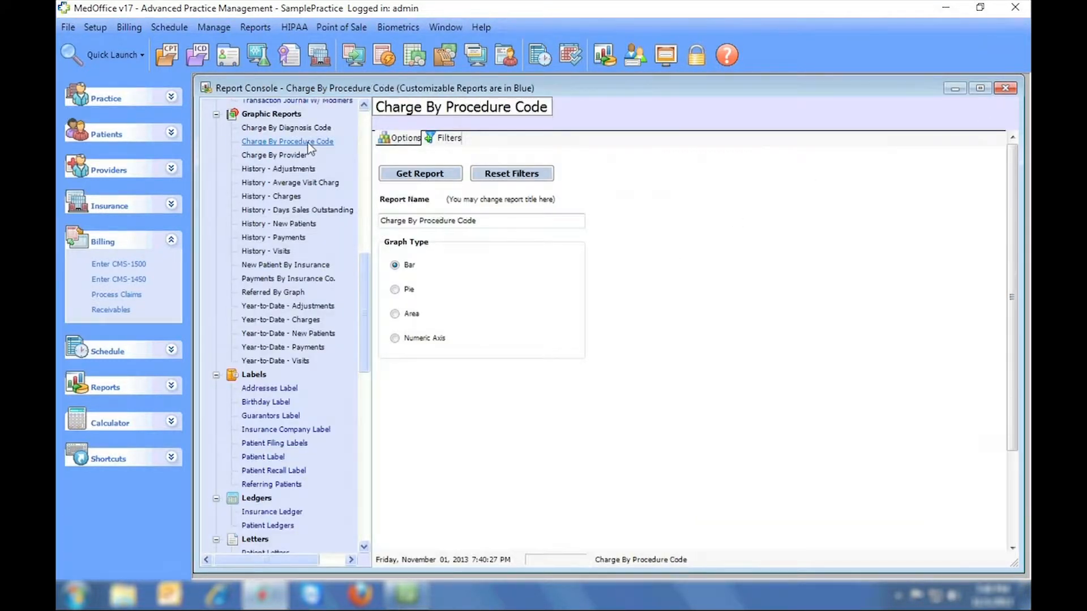
click(445, 141)
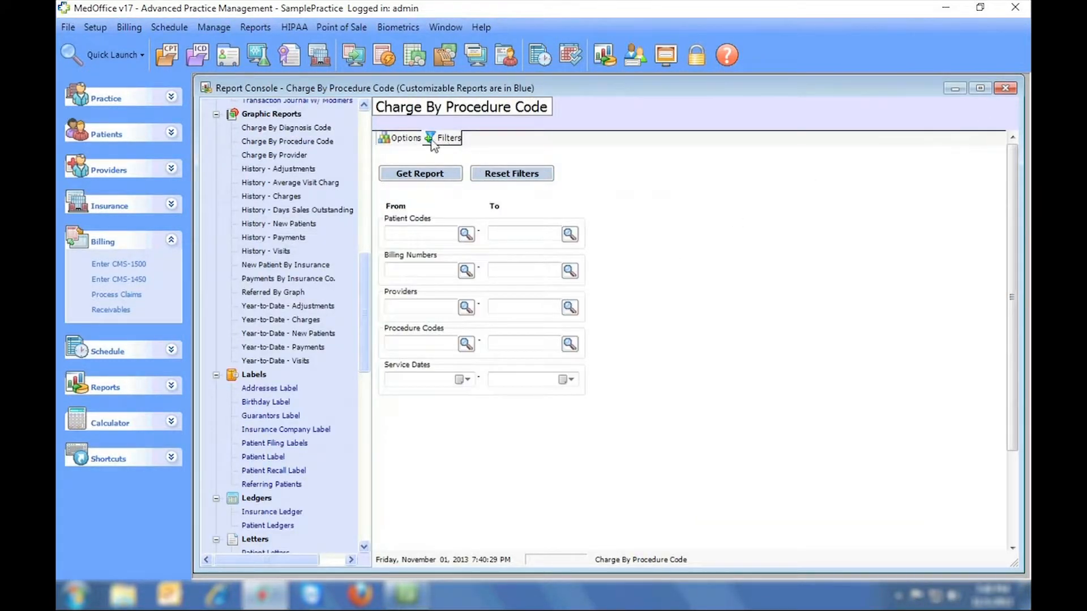
click(405, 140)
click(420, 174)
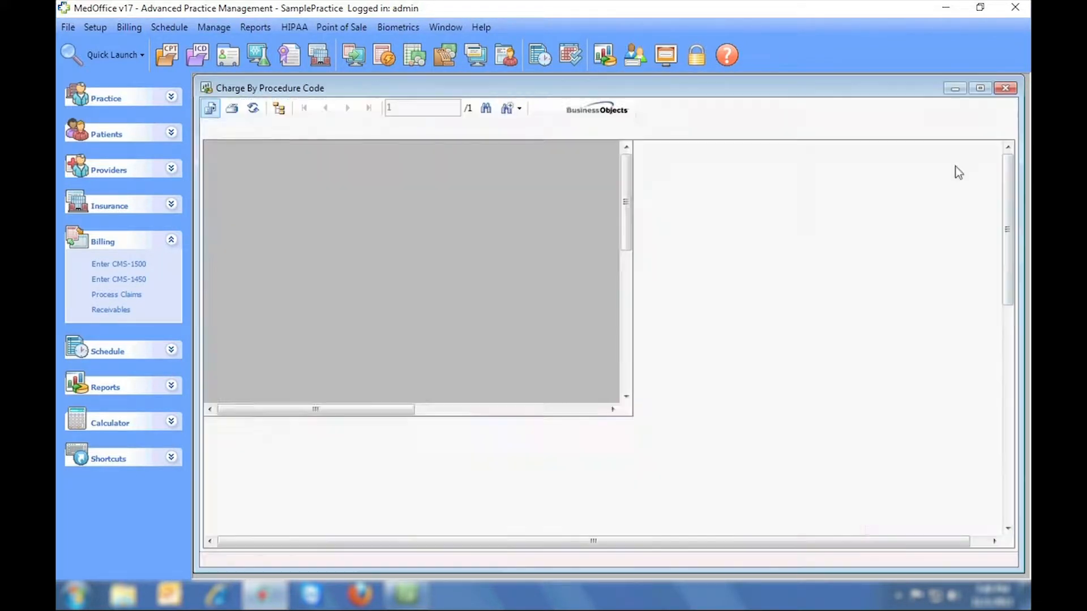
drag(1009, 161, 1009, 203)
click(1003, 89)
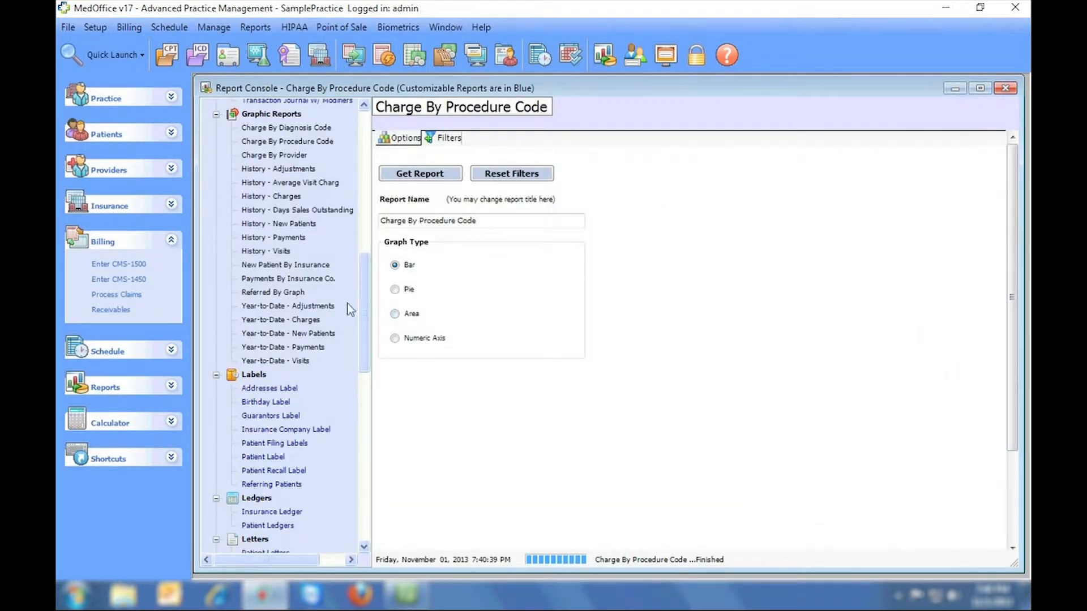
- Generate the Referred By Graph report as a bar graph without filters, view the chart, and close it
click(283, 292)
click(437, 176)
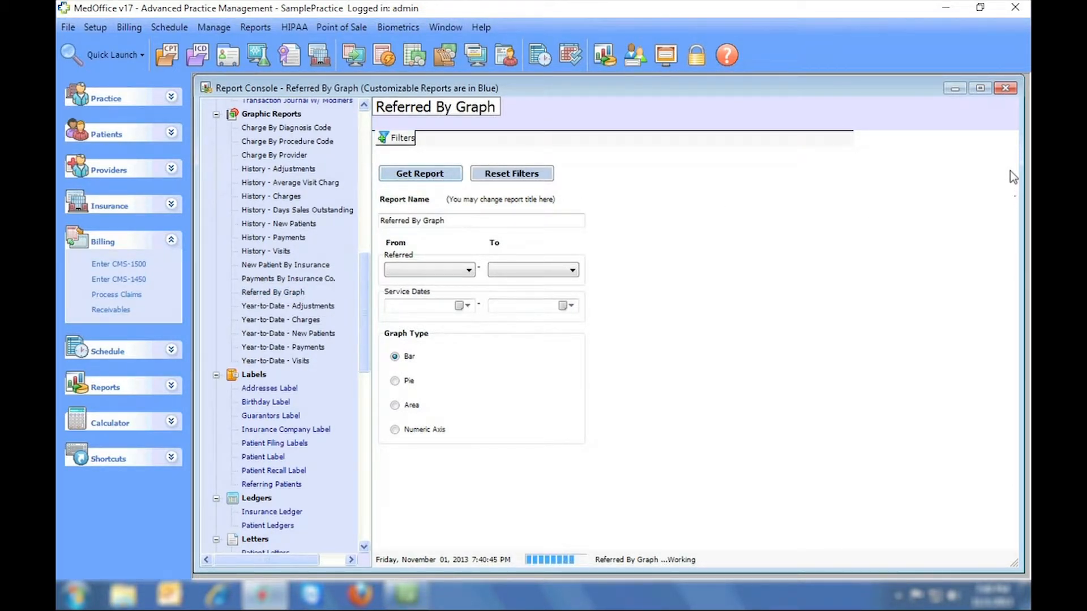
drag(1009, 171, 998, 262)
click(1005, 88)
- Generate the Patient Label report for active patients sorted by patient code, view the labels, and close it
click(264, 459)
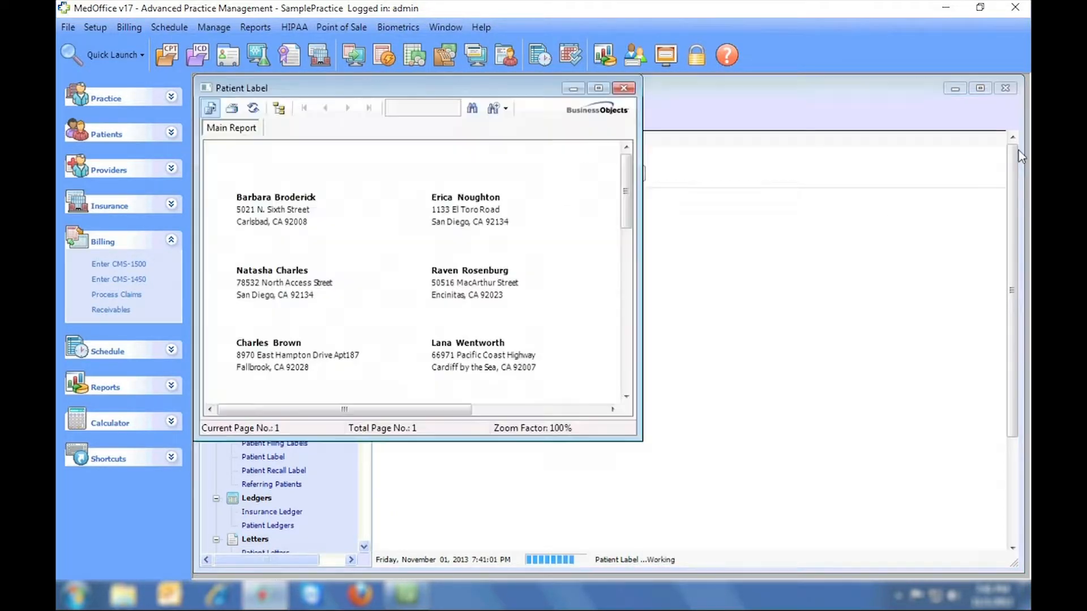
drag(1008, 172, 1002, 152)
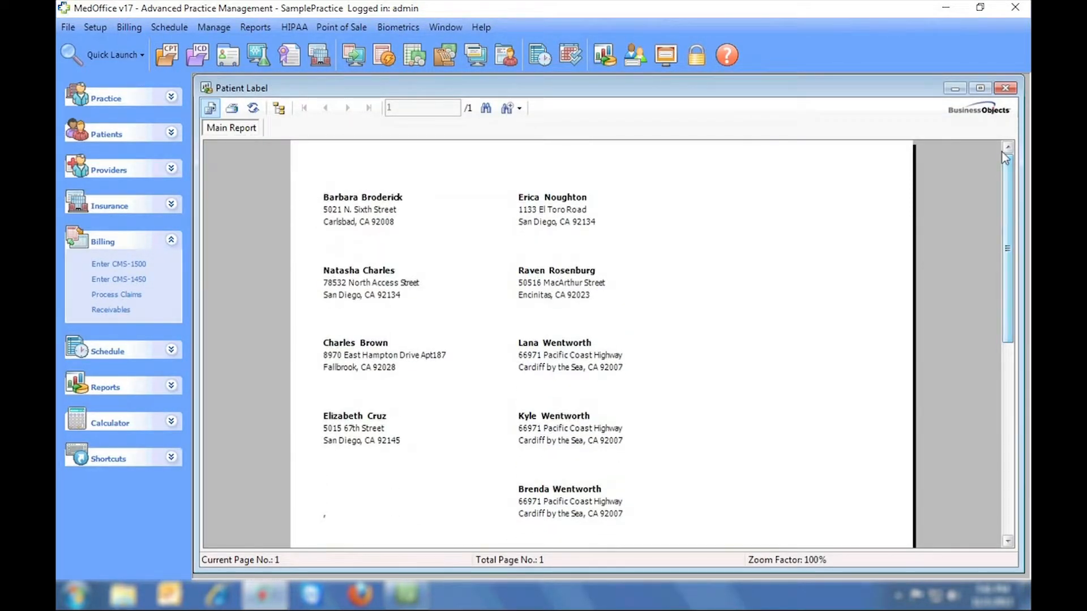
click(999, 91)
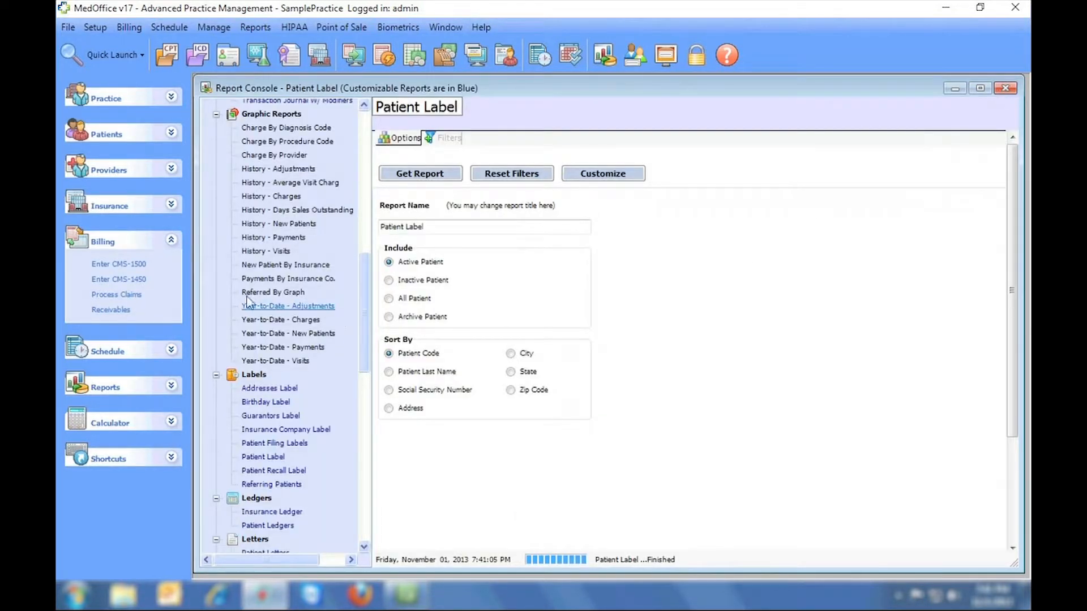
- Open the Patient Letters report and review its sorting, insurance and aging options and its full list of filters
drag(362, 283, 365, 332)
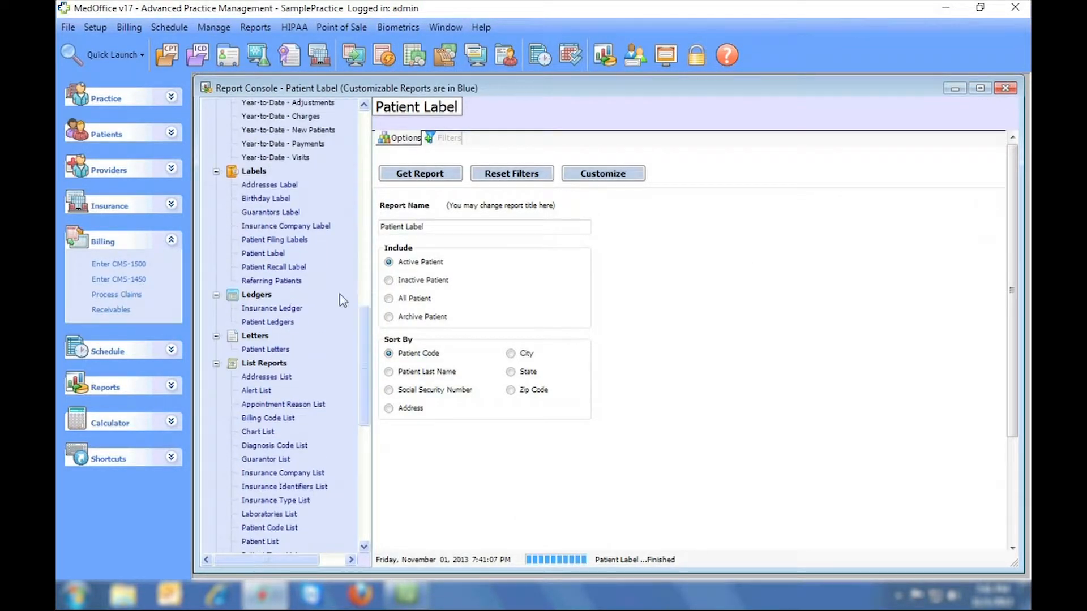
click(271, 351)
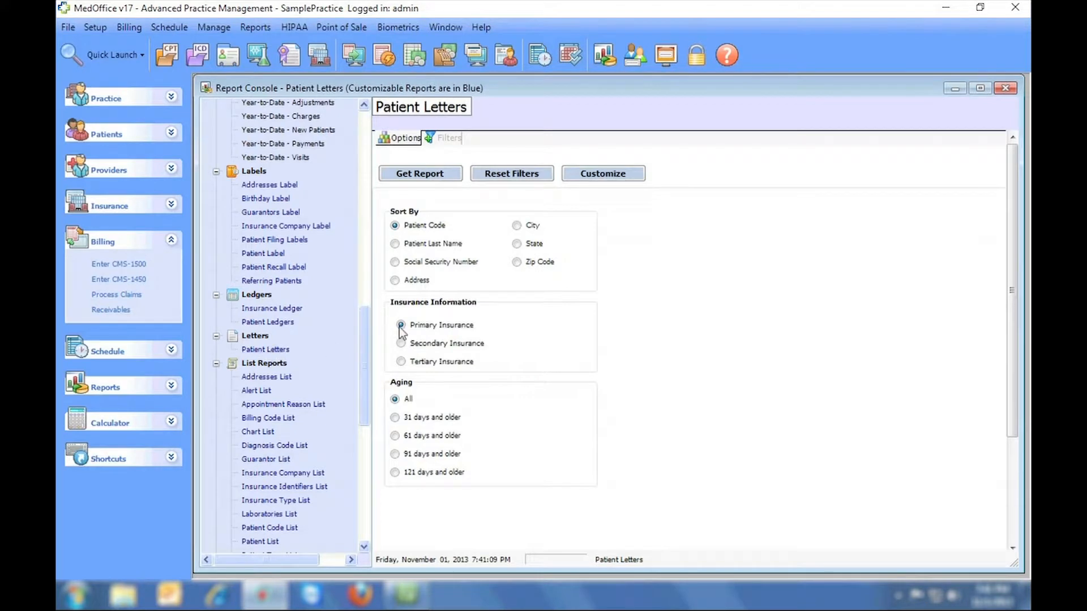
click(455, 141)
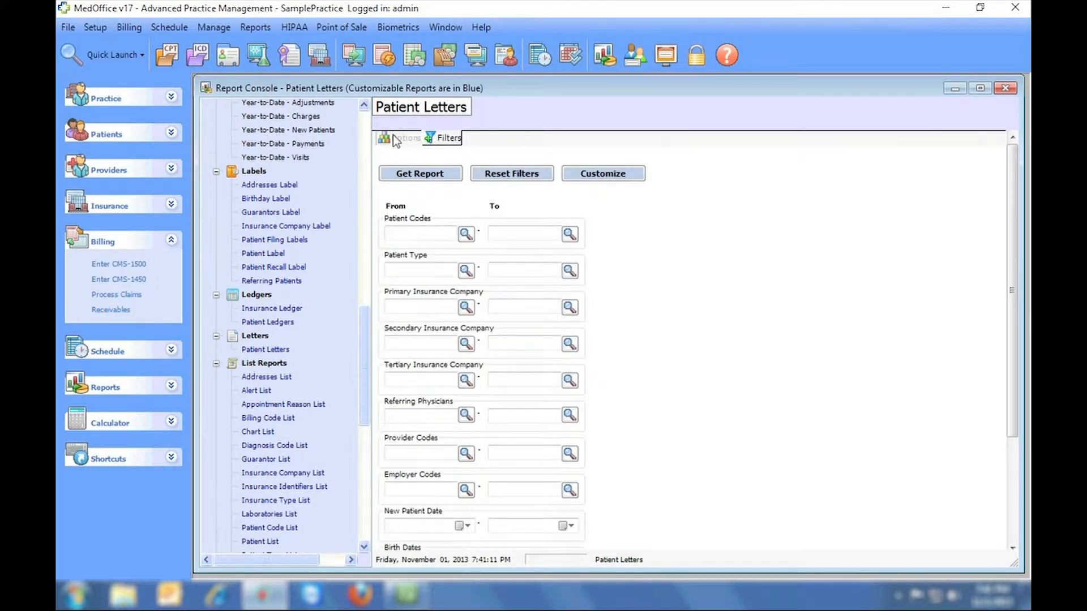
drag(1009, 157, 1007, 260)
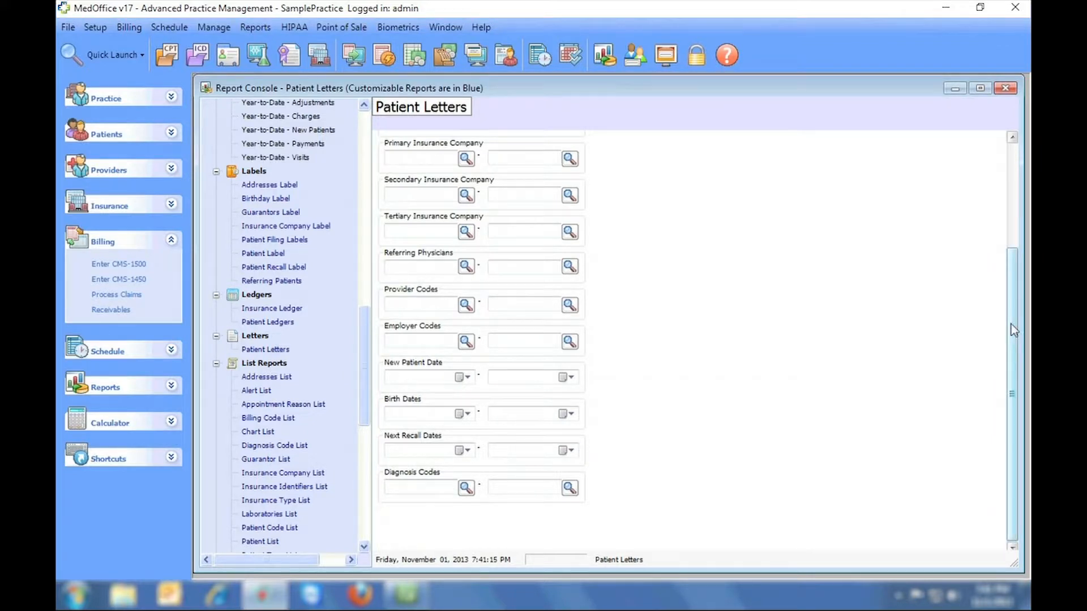
drag(1011, 324, 1014, 220)
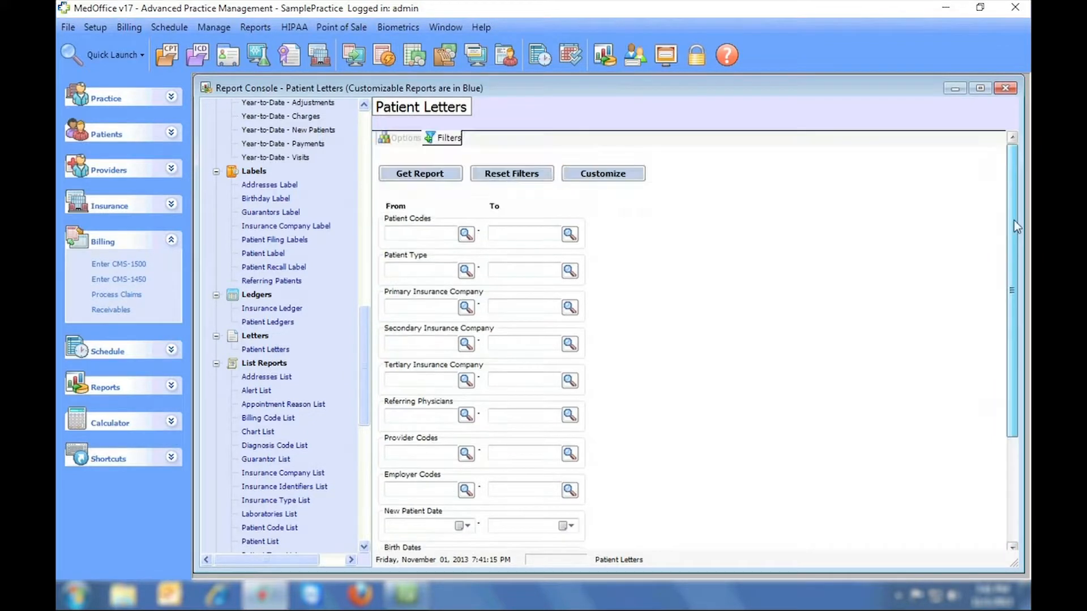
- Generate the patient letters without filters, read through the letters up to page 4, and close the preview
click(410, 180)
double_click(387, 184)
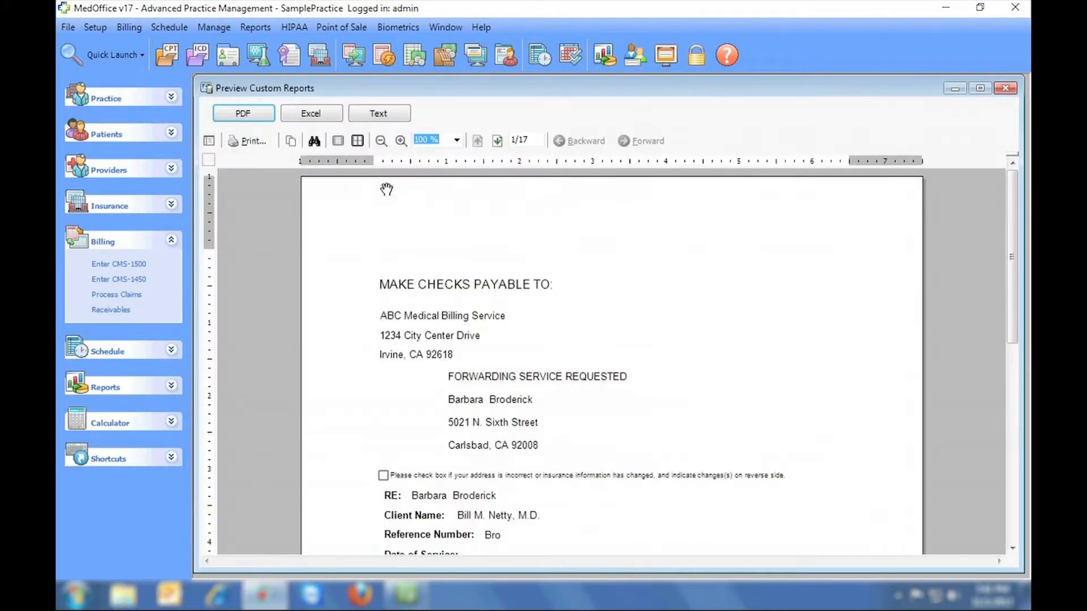
drag(1013, 181, 1012, 257)
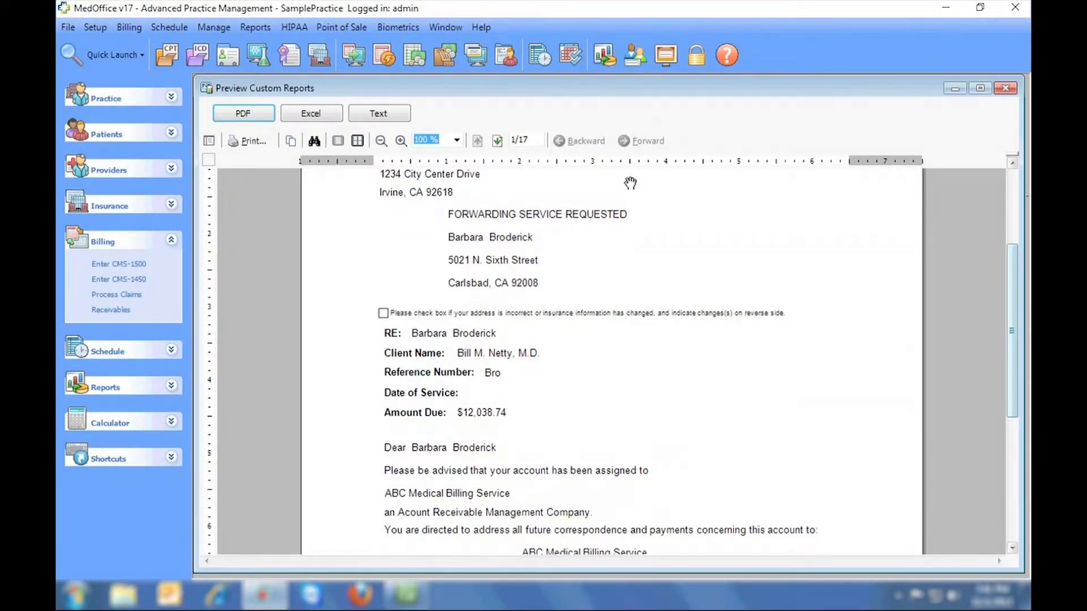
click(496, 141)
click(496, 141)
click(497, 141)
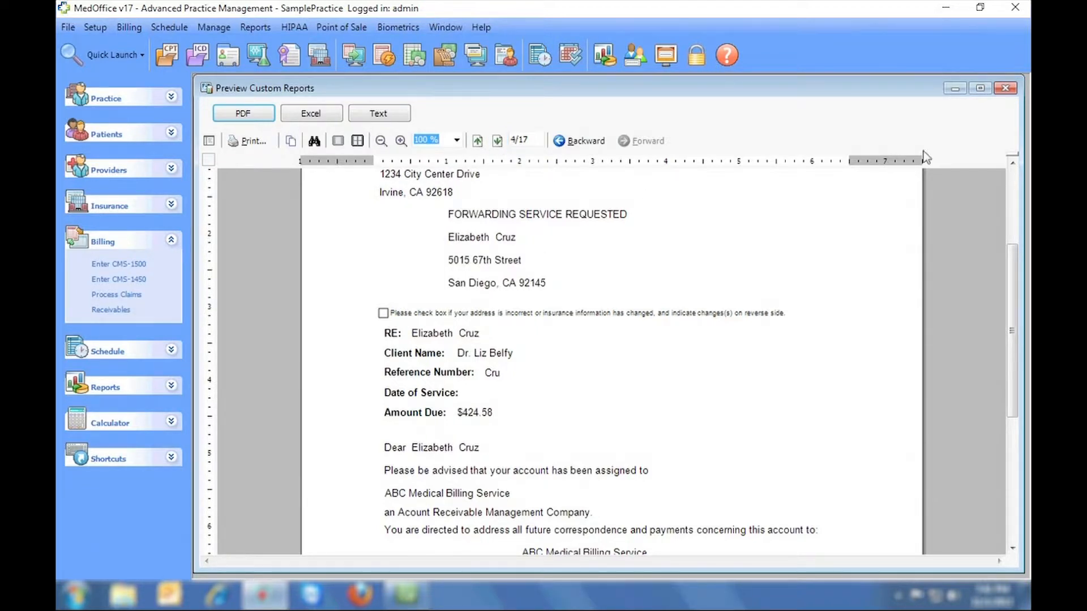
click(1003, 88)
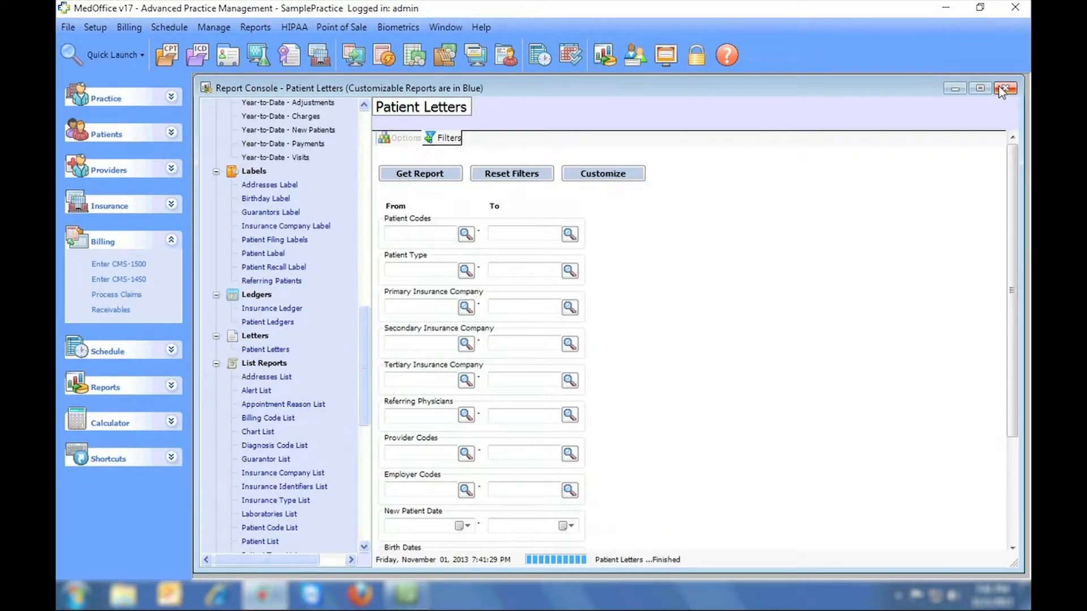
- Look over the remaining Practice Analysis and Summaries reports, and close the report console
drag(365, 348, 359, 476)
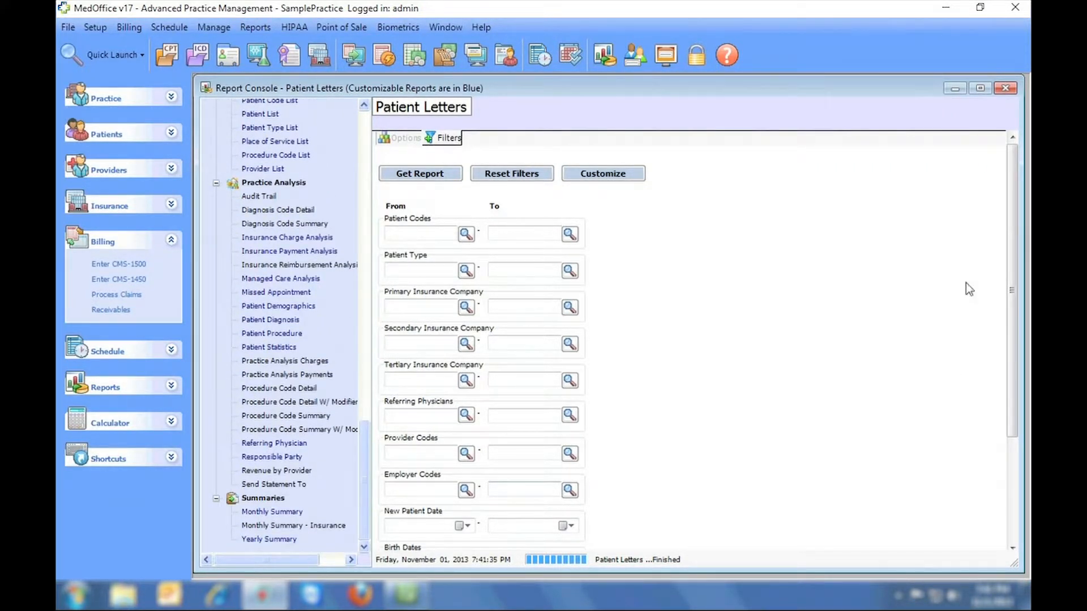
click(1007, 88)
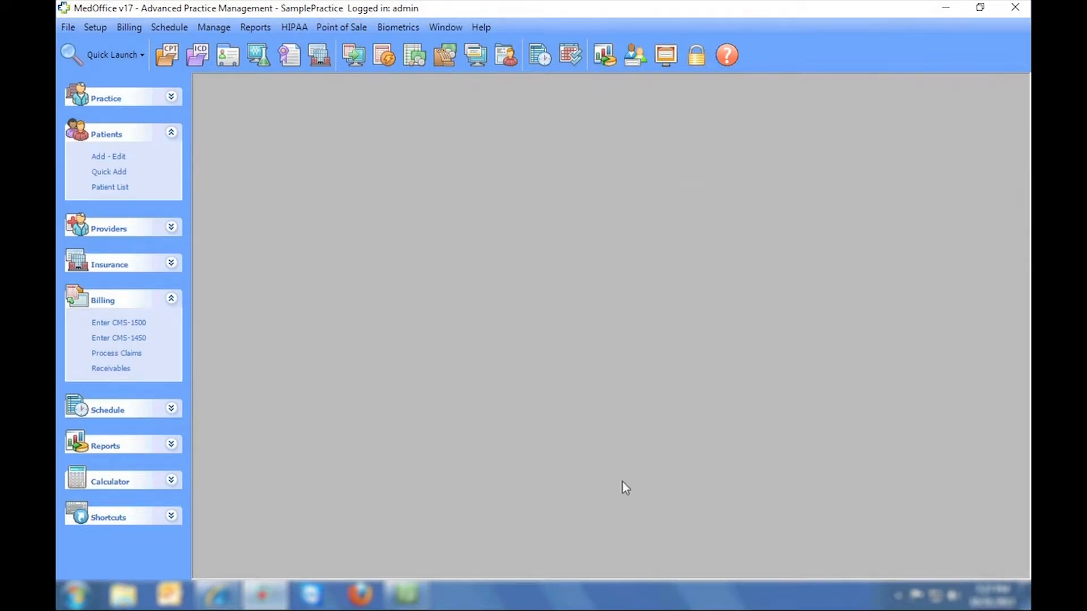
- Open the patient setup form and display the first patient's record
click(109, 157)
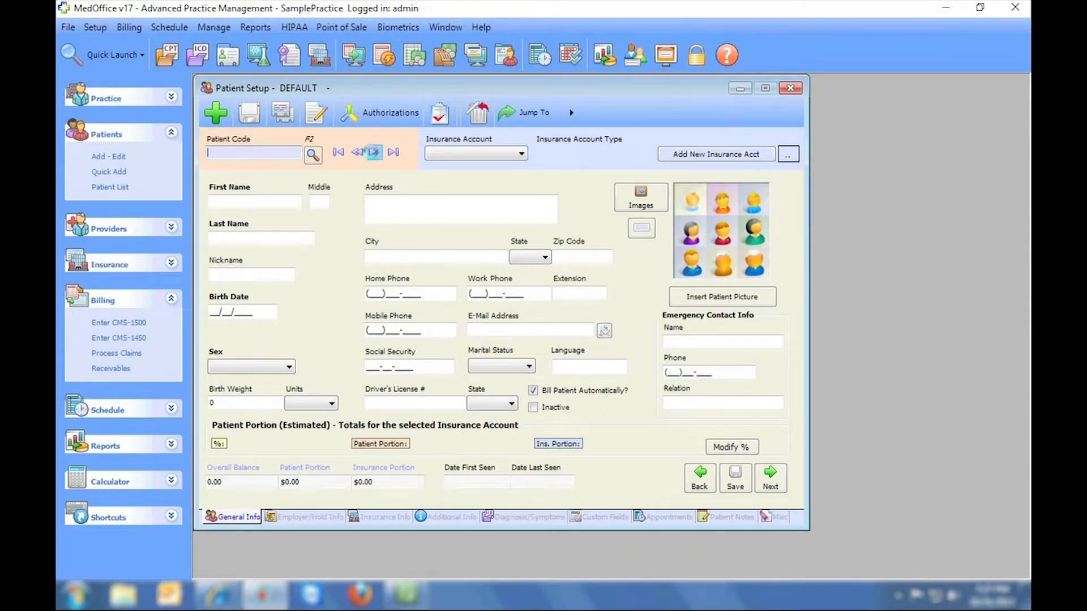
click(373, 152)
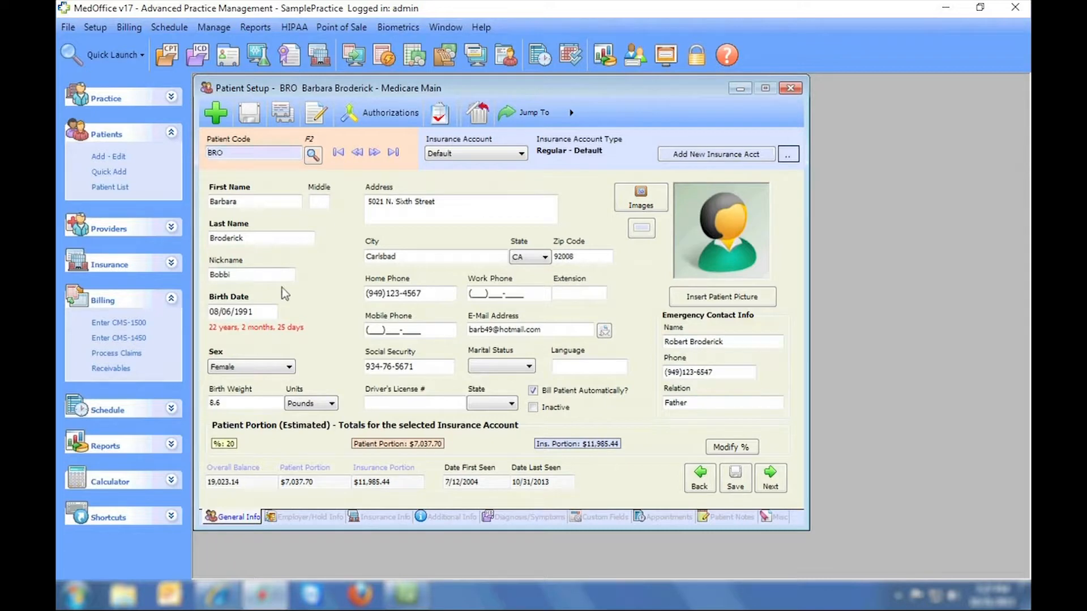
- Examine the patient's employer, insurance, additional info, diagnosis, custom field, appointment, notes and form sections, and return to the general information
click(311, 517)
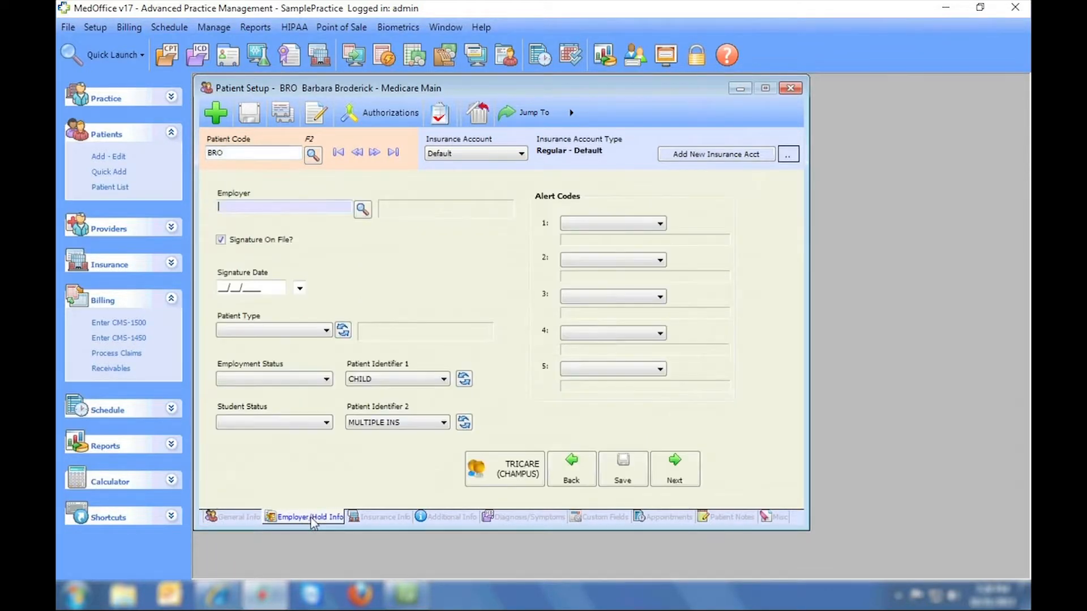
click(372, 517)
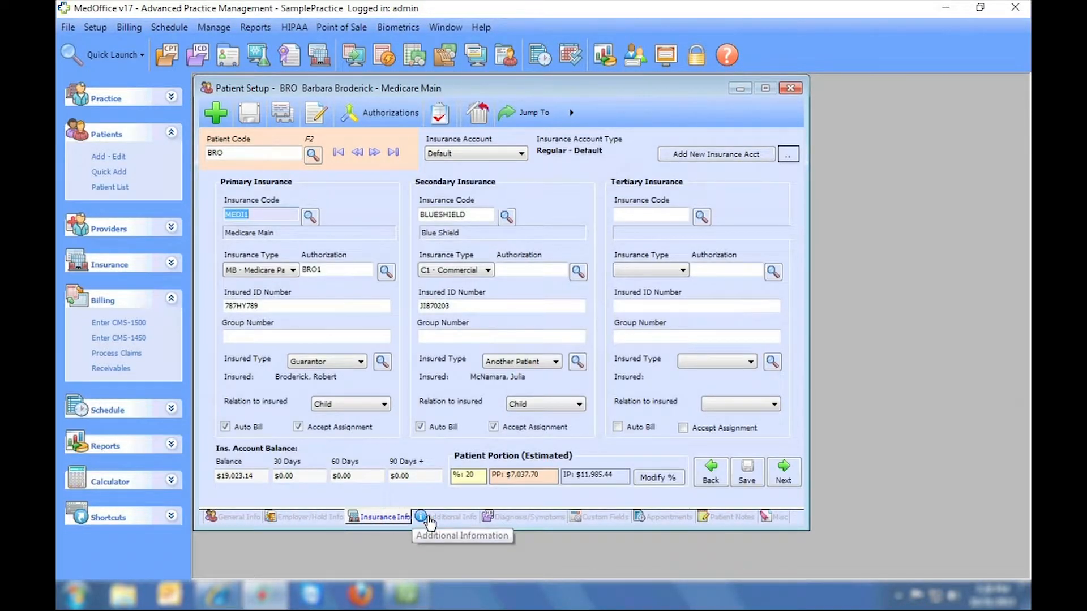
click(447, 517)
click(538, 517)
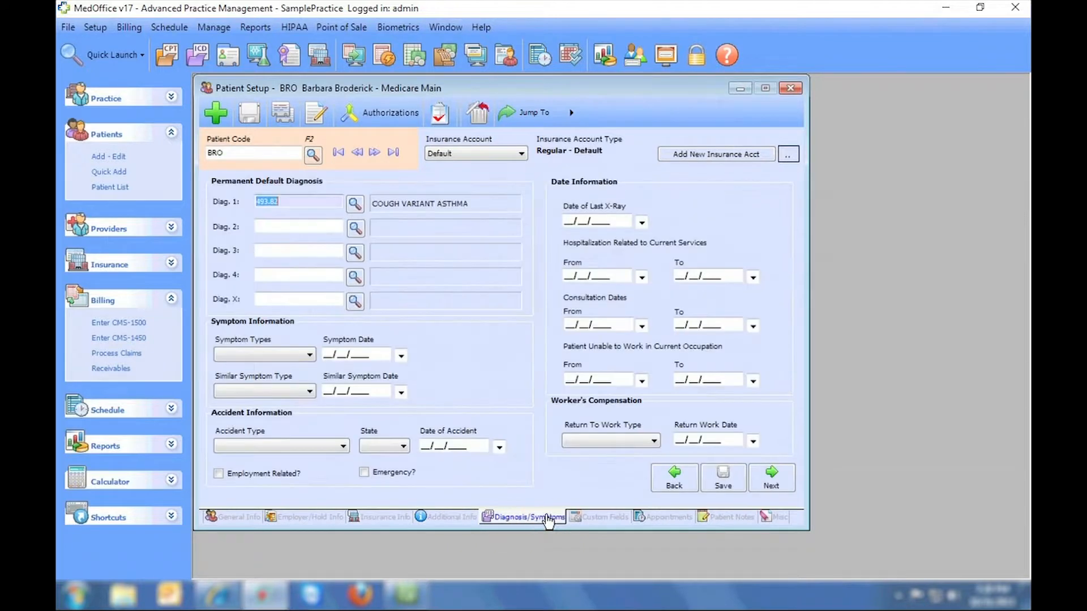
click(594, 518)
click(661, 518)
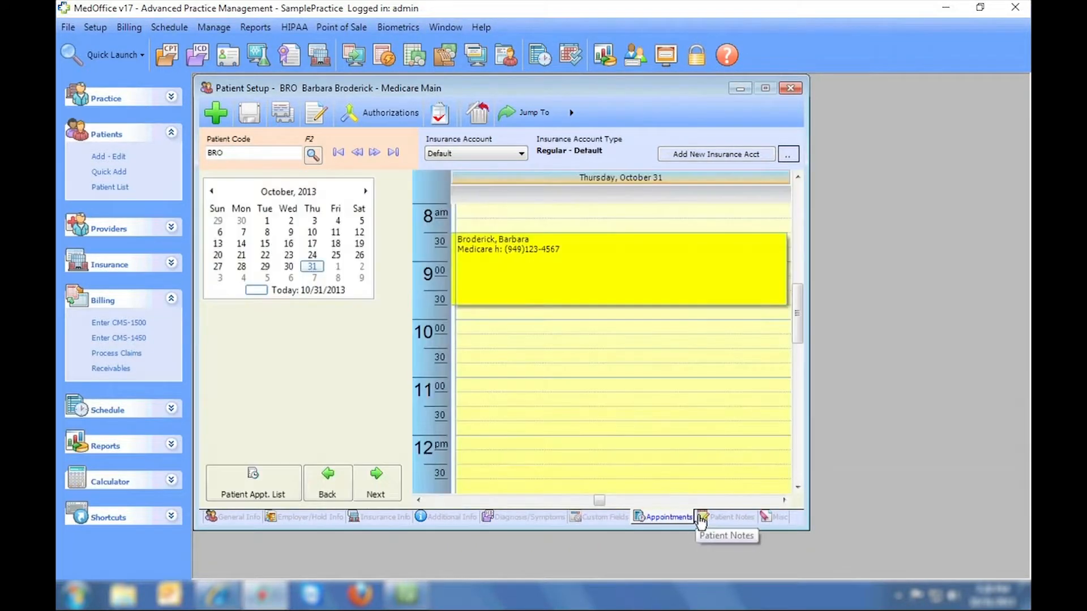
click(727, 517)
click(770, 516)
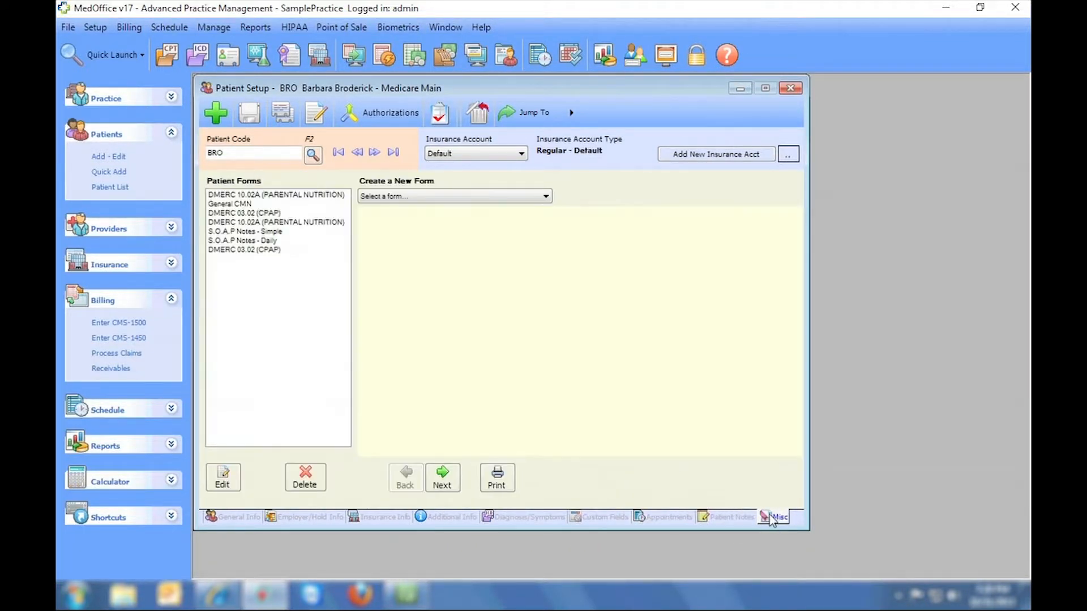
click(240, 517)
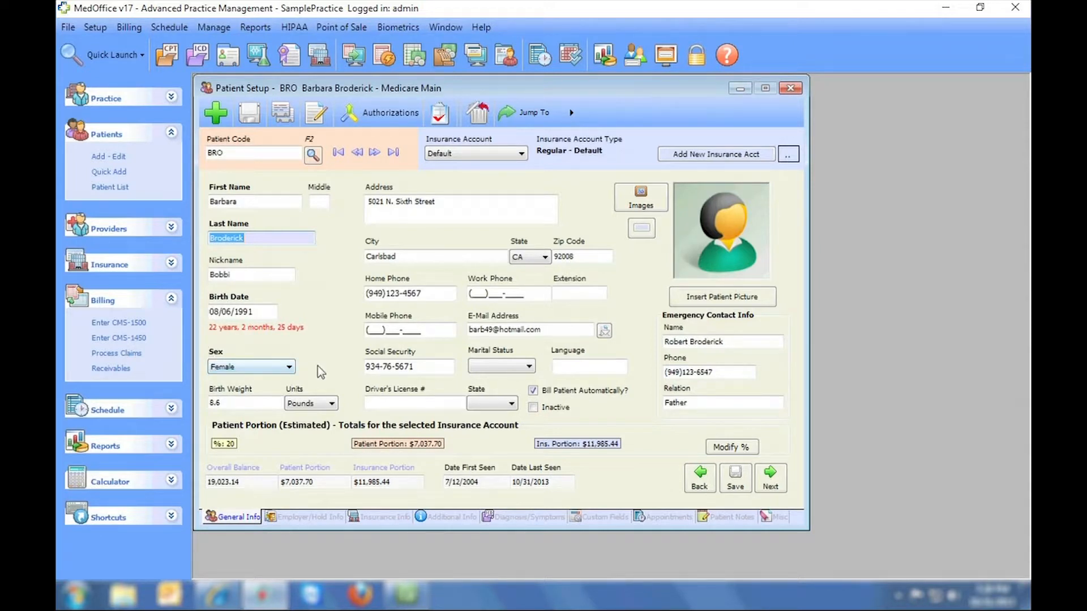
- Display the last patient record and browse back one record at a time to the sixth record before it
click(392, 151)
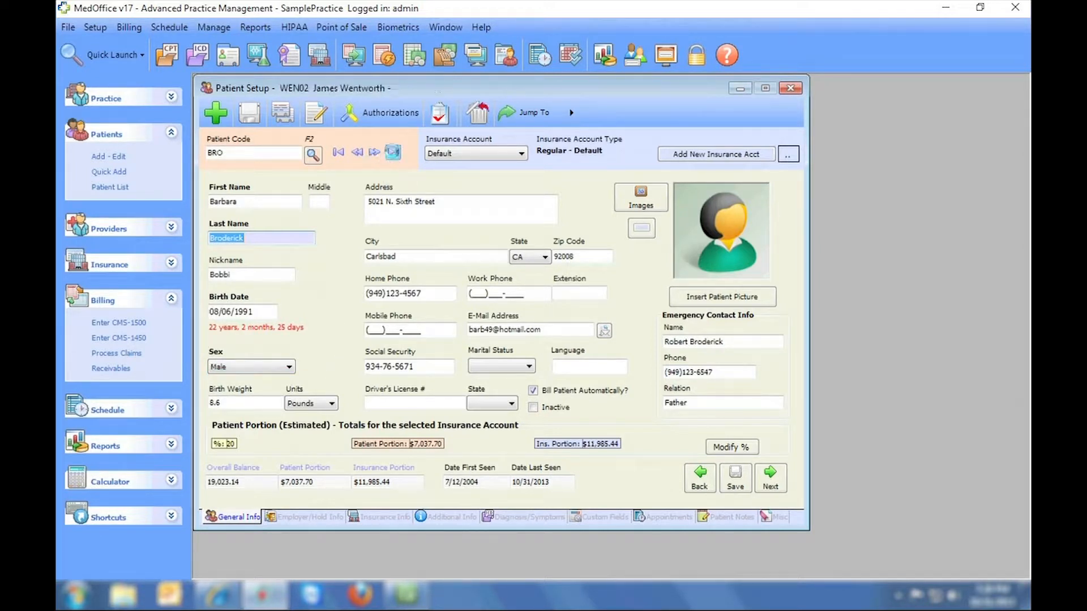
click(358, 153)
click(357, 153)
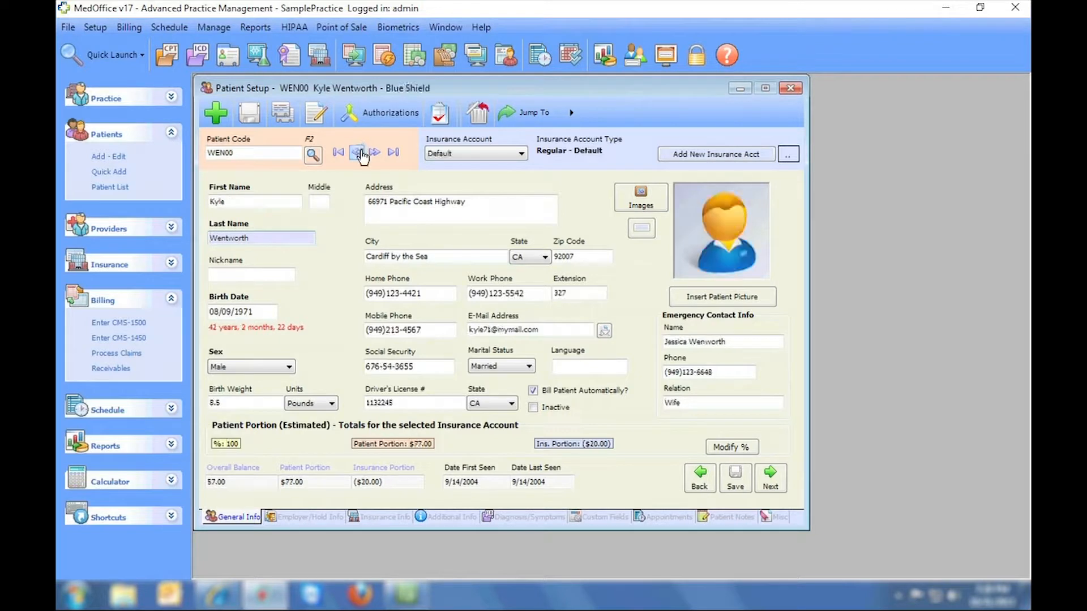
click(358, 153)
click(358, 153)
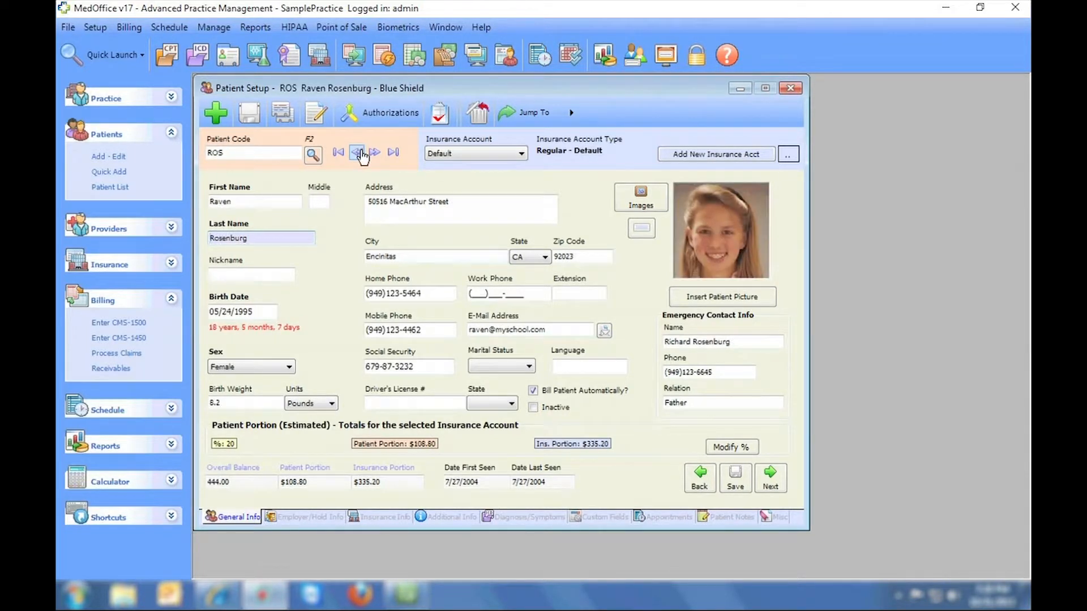
click(358, 153)
click(358, 153)
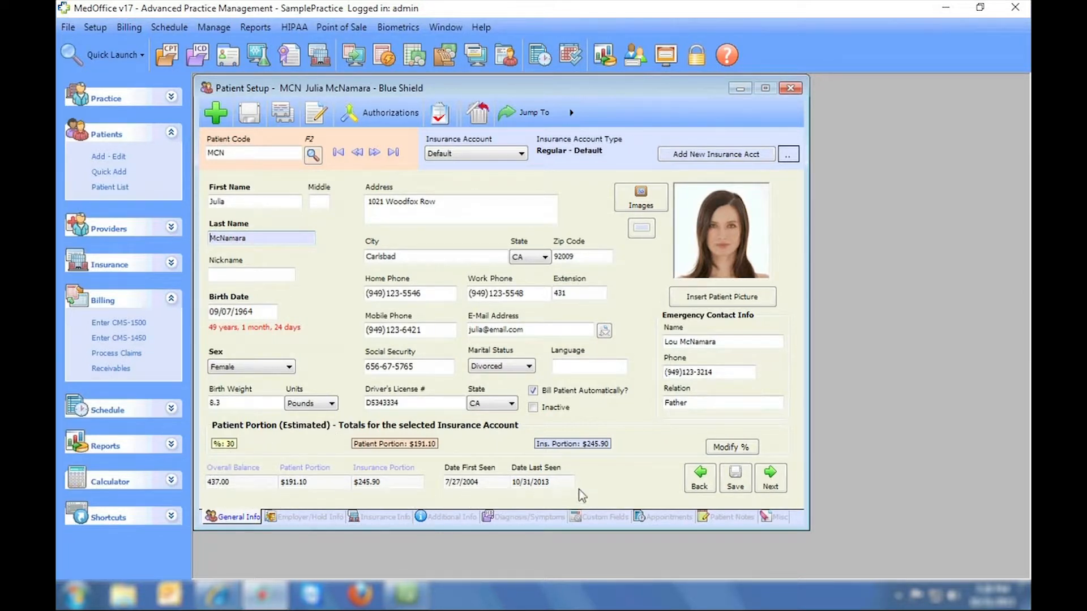
- Open the patient statement dialog for the displayed patient from the patient record
click(549, 114)
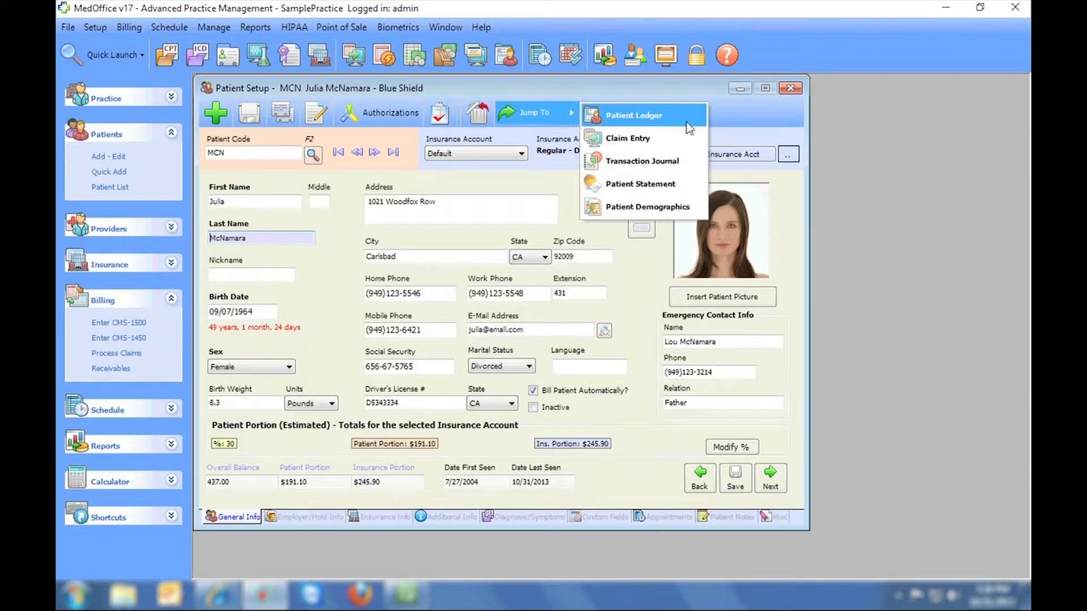
click(687, 186)
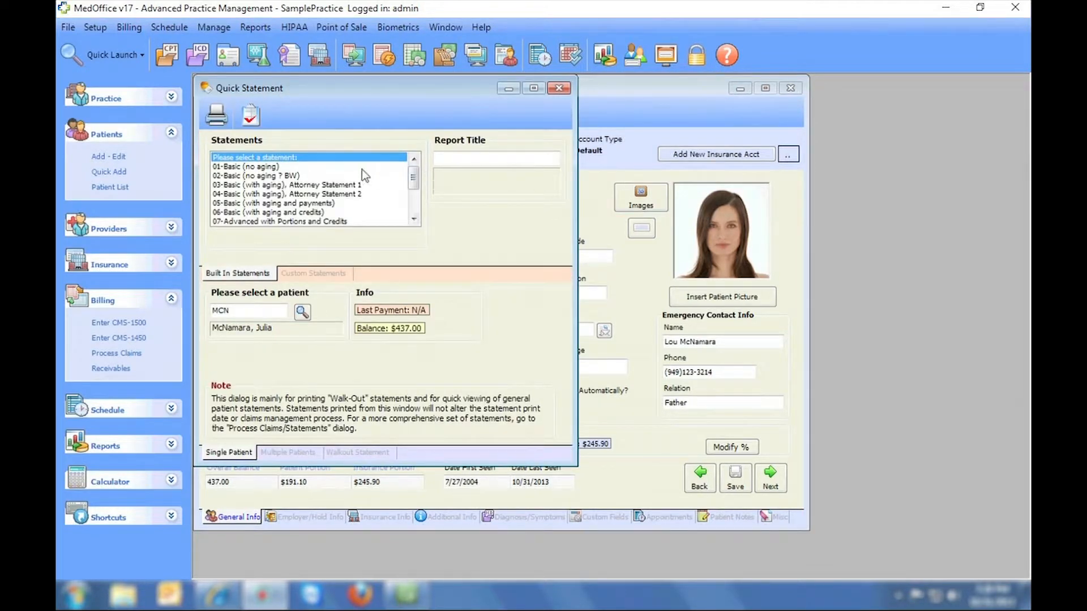
- Preview the 01-Basic (no aging) statement for the selected patient and close the report
click(244, 167)
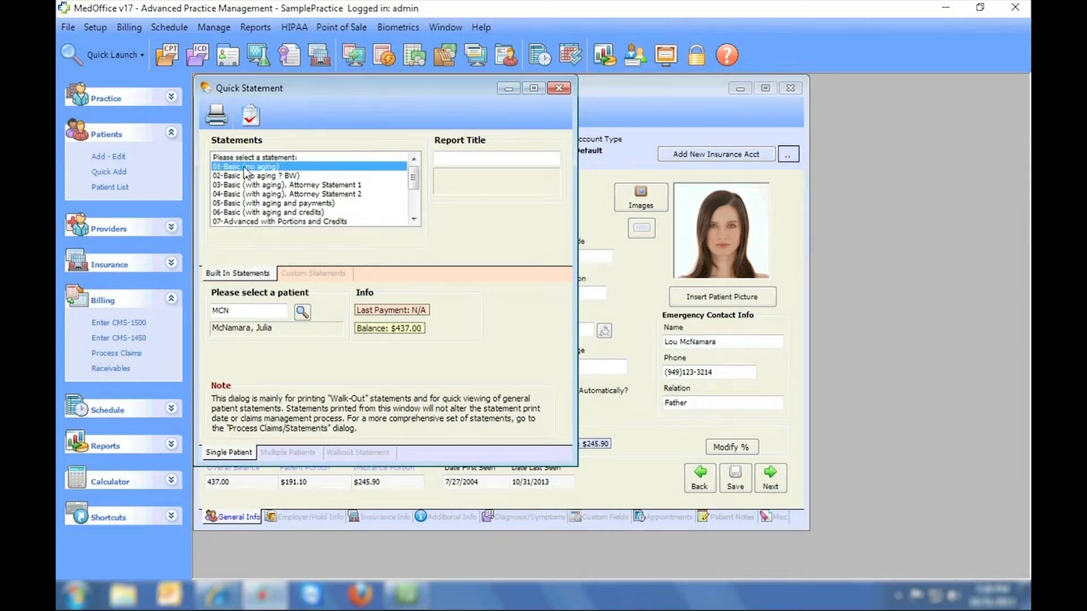
click(216, 116)
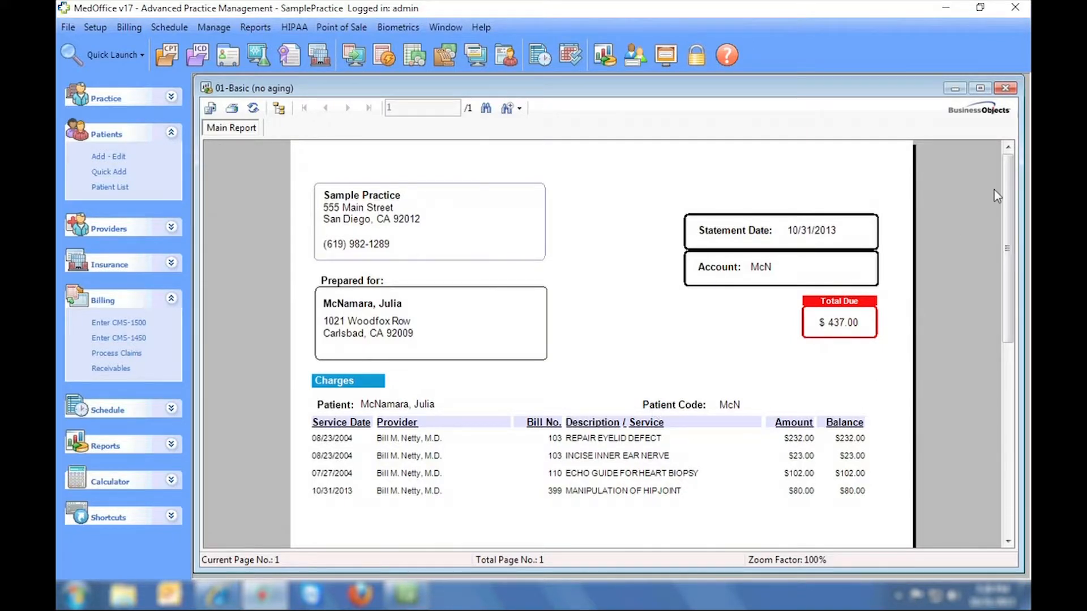
mouse_move(1005, 174)
mouse_down()
mouse_move(993, 373)
mouse_move(996, 168)
mouse_up()
click(1005, 88)
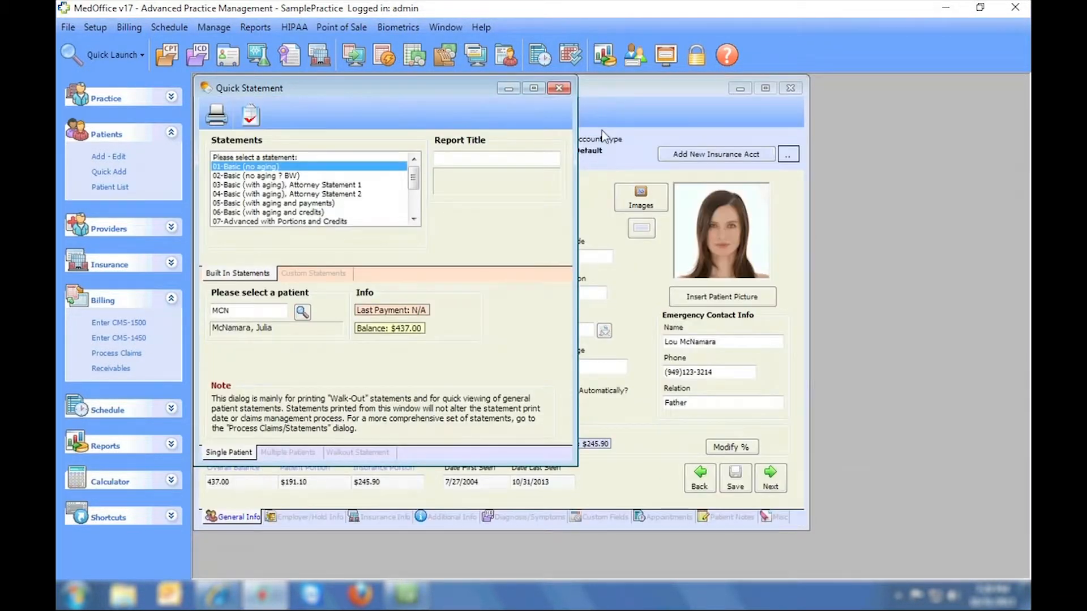
- Preview the 14-Comprehensive with Credit Card stub statement down to its account summary, and close the report and the Quick Statement window
drag(414, 171, 415, 199)
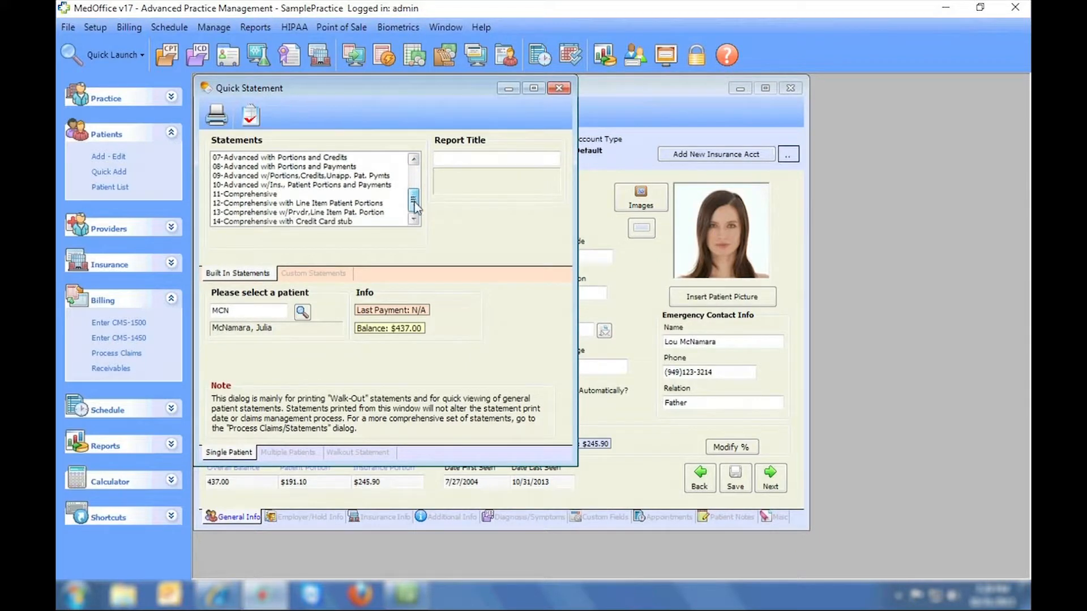
click(303, 221)
double_click(304, 221)
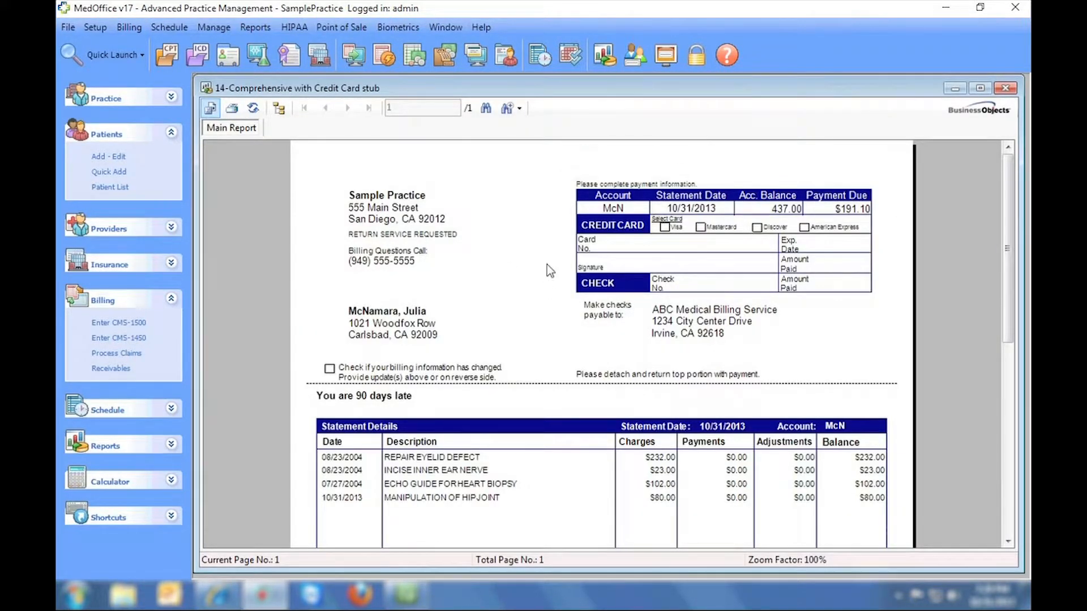
drag(1006, 193, 1008, 375)
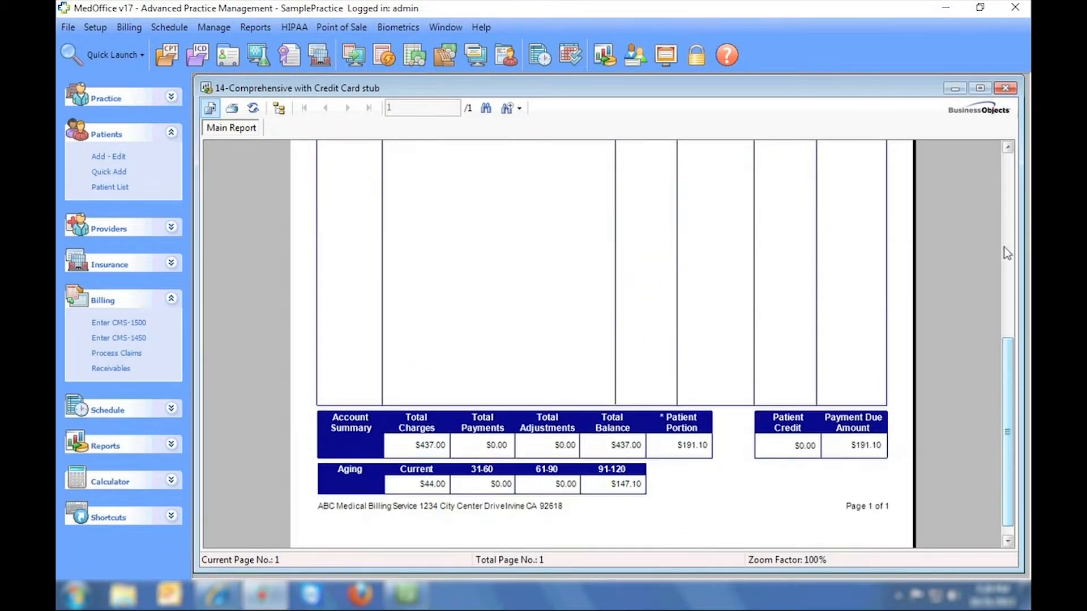
click(1005, 89)
click(558, 89)
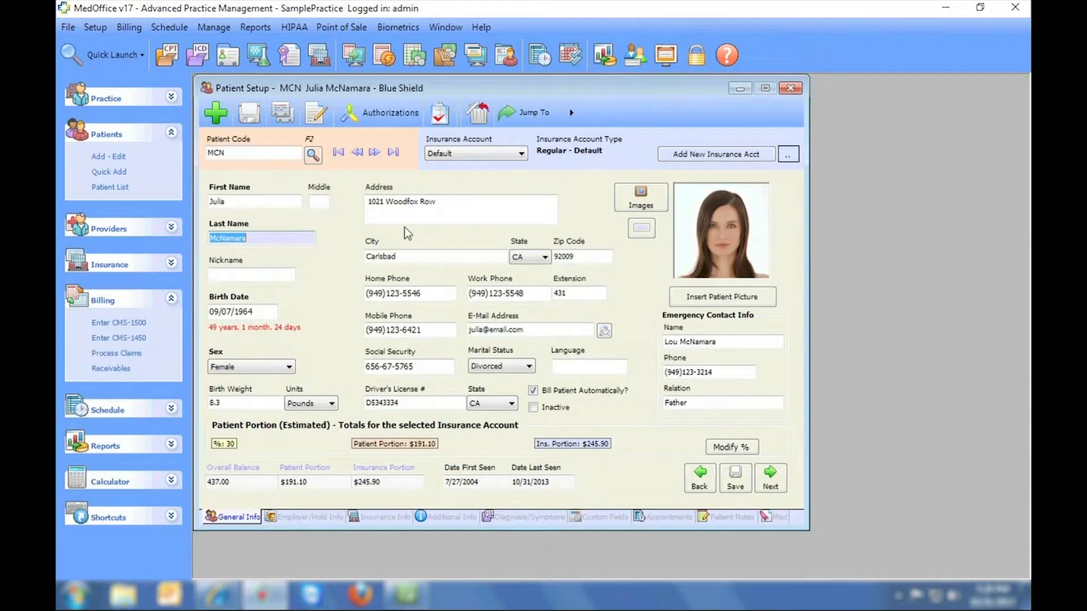
- Show the employer and hold information and browse to the patient record that has a COLLECT CO-PAY alert code
click(302, 516)
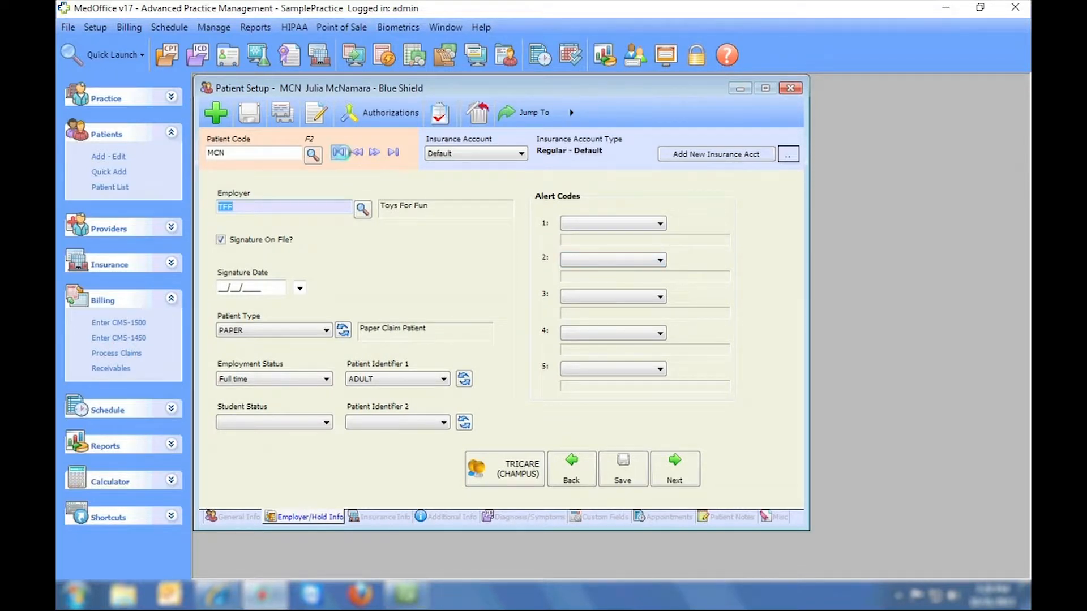
click(375, 153)
click(375, 153)
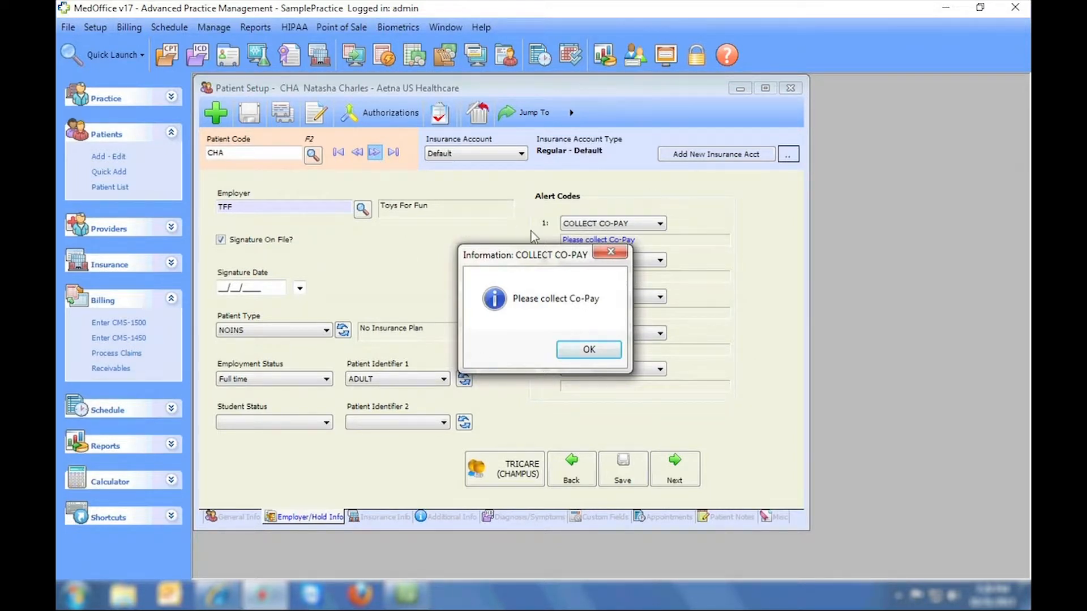
- Dismiss the co-pay alert and clear alert code 1 on the patient's record
click(583, 349)
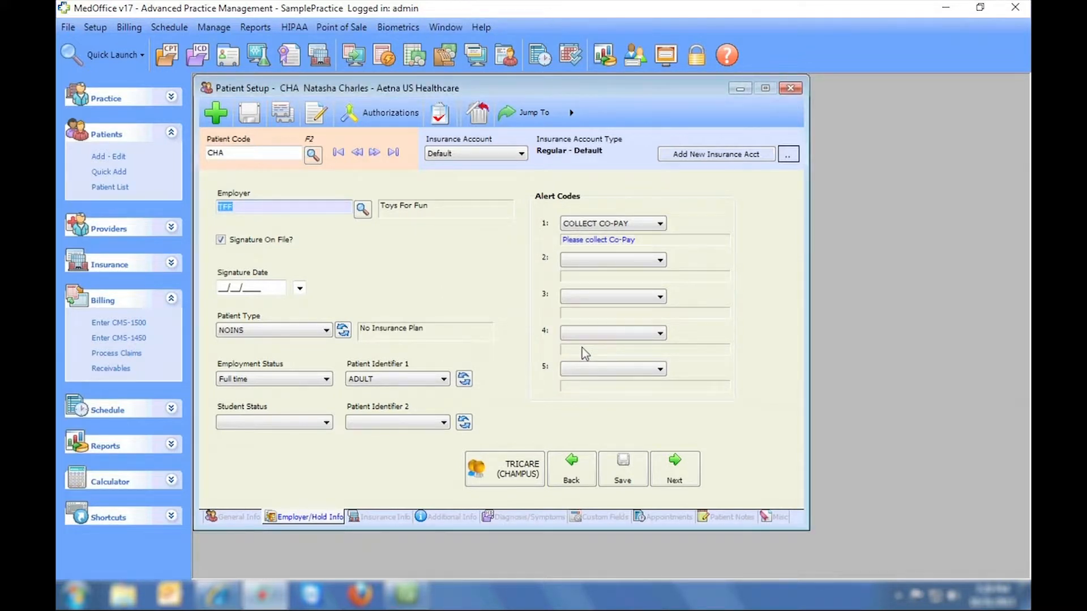
click(623, 224)
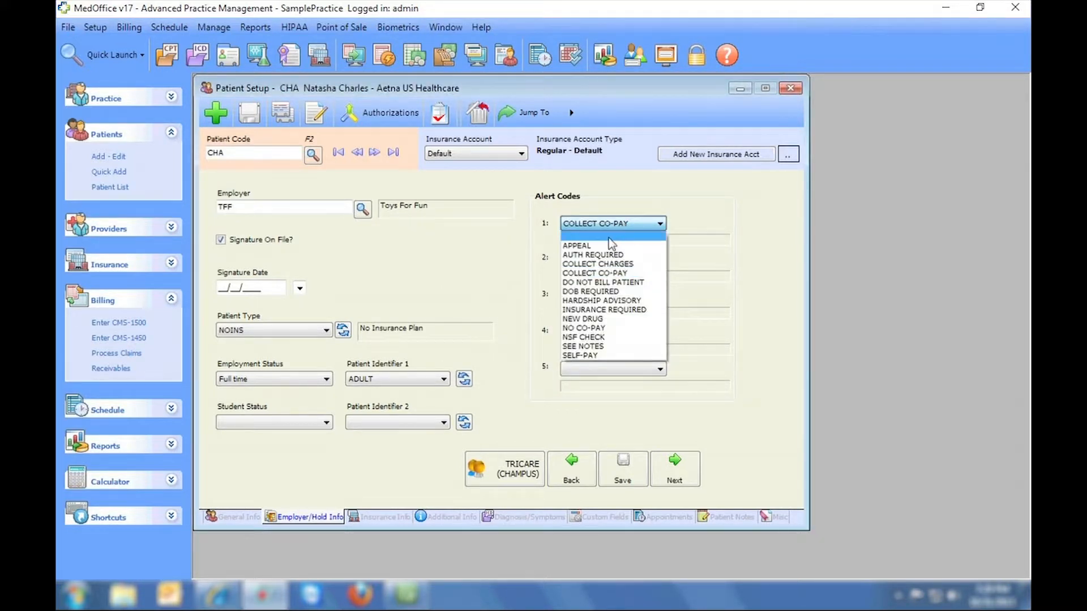
click(608, 238)
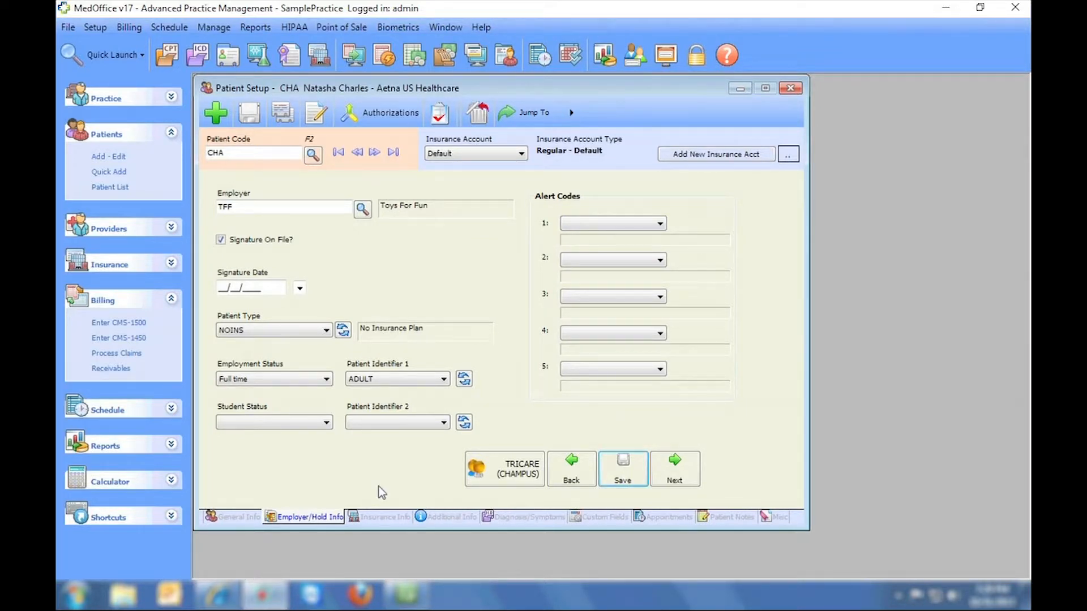
- Show the patient's insurance information and browse through the insurance details of the next three patients
click(386, 519)
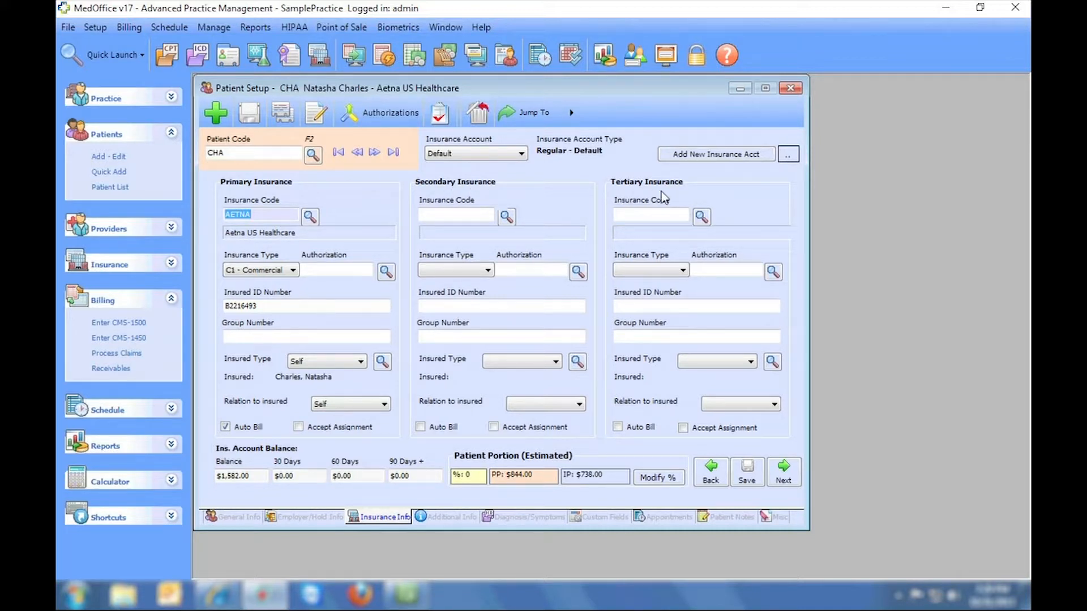
click(374, 154)
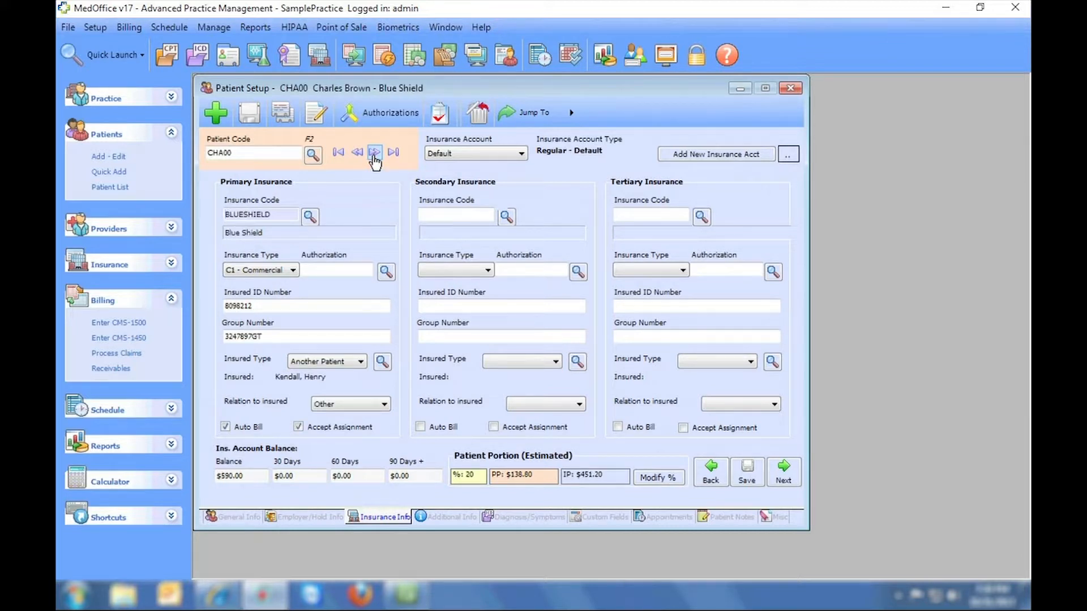
click(374, 153)
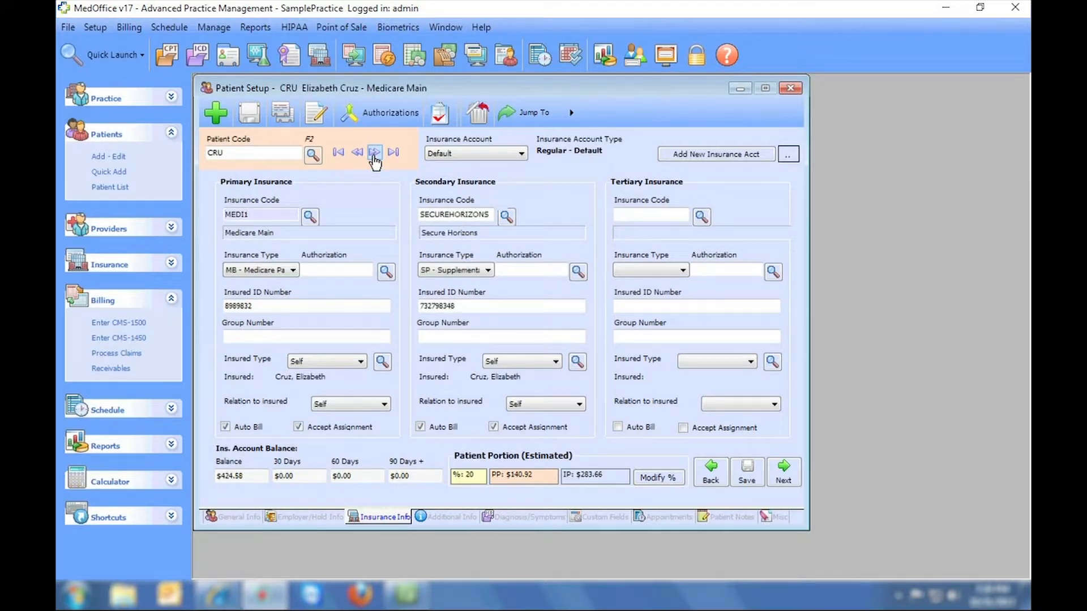
click(374, 154)
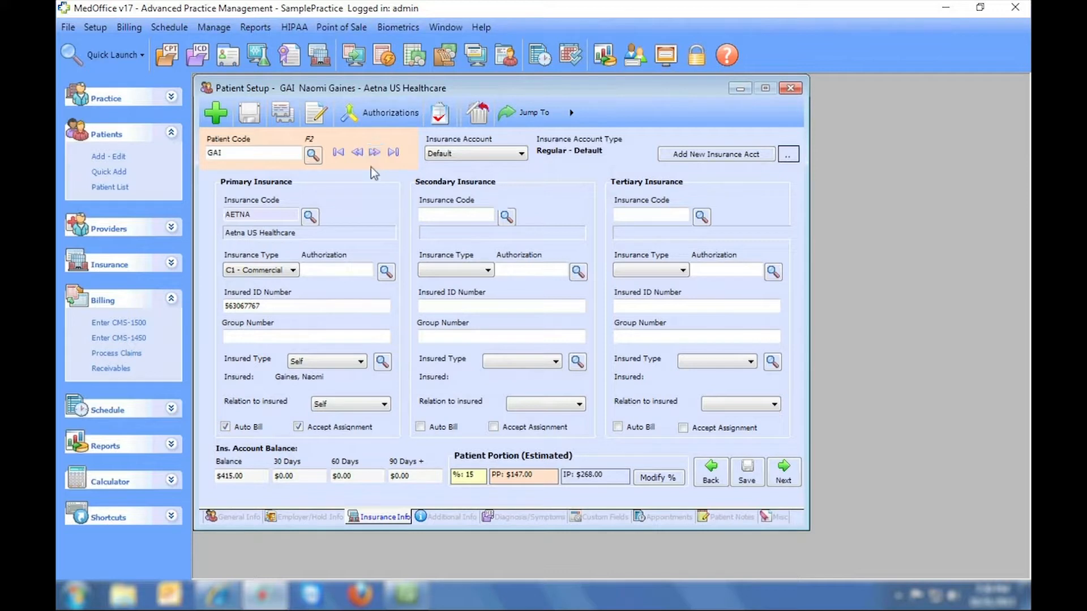
- View the patient's Car Accident insurance account and switch back to the Default account
click(501, 152)
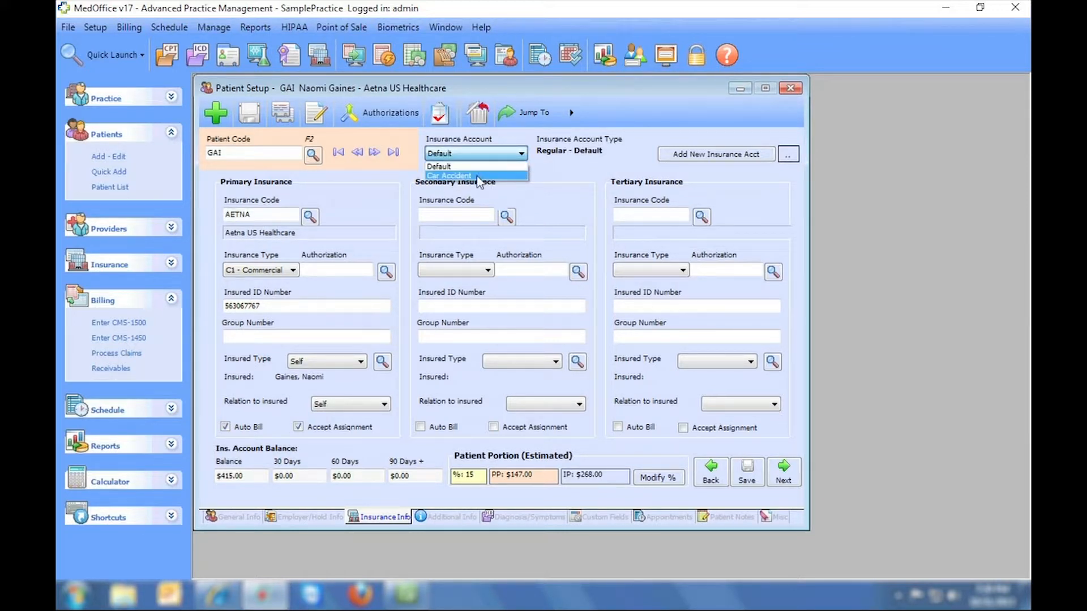
click(453, 175)
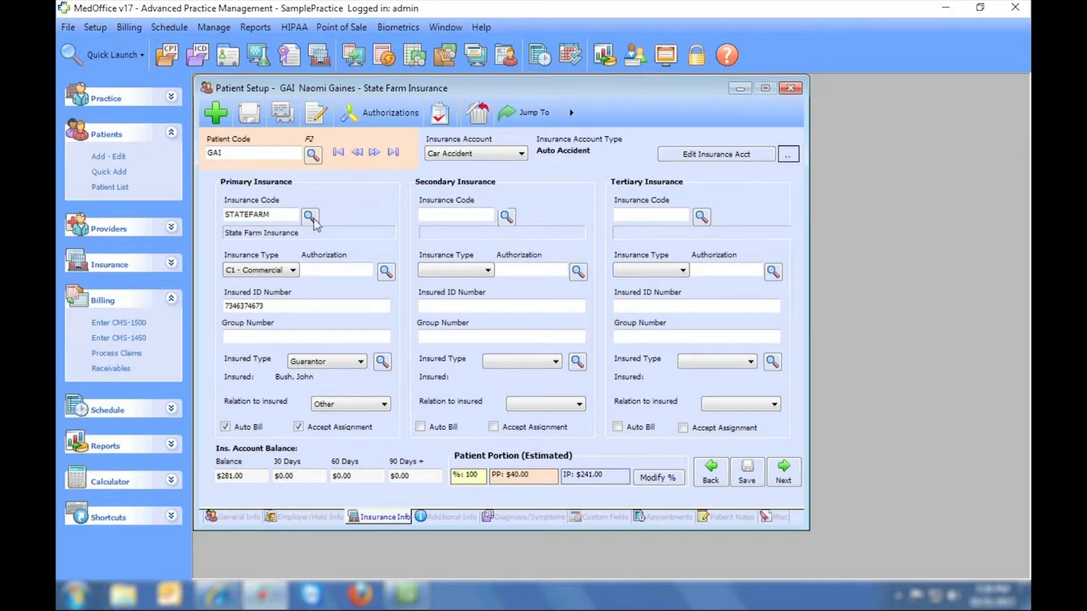
click(456, 156)
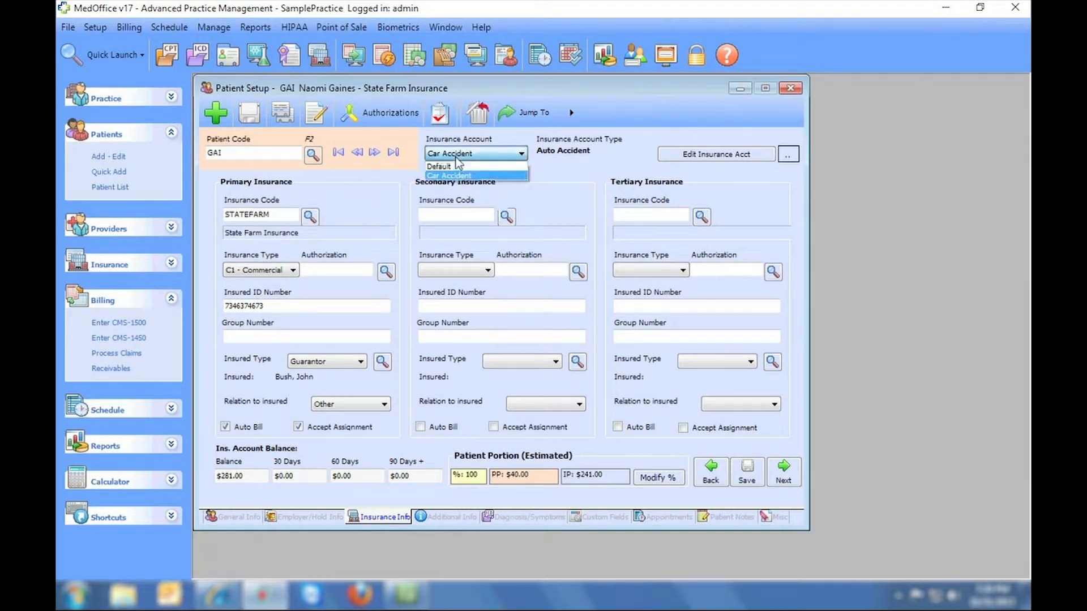
click(447, 165)
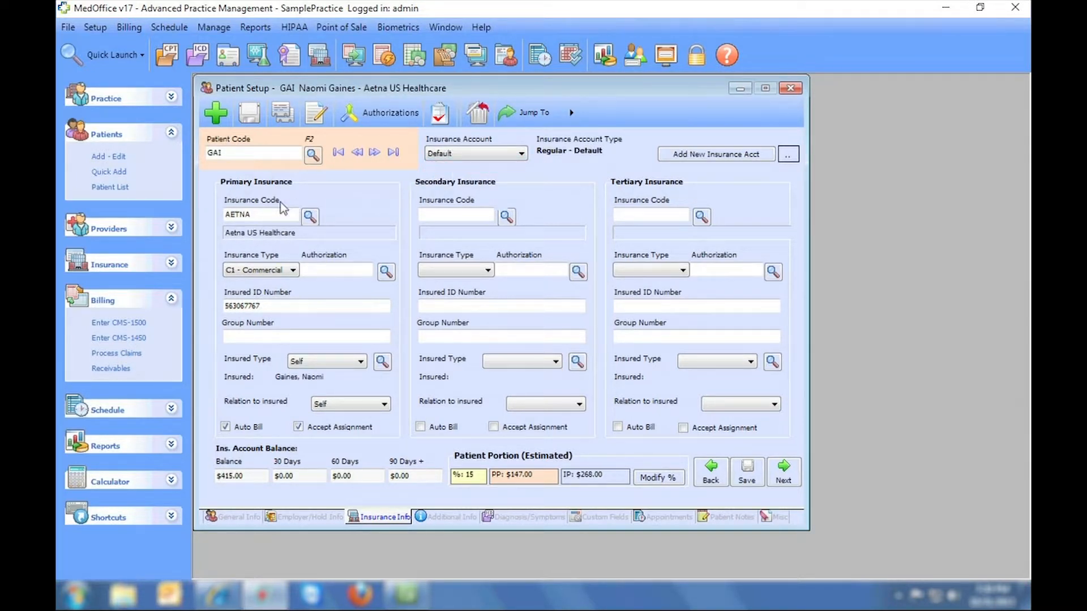
- View the account types offered for a new insurance account and close the form without adding one
click(689, 157)
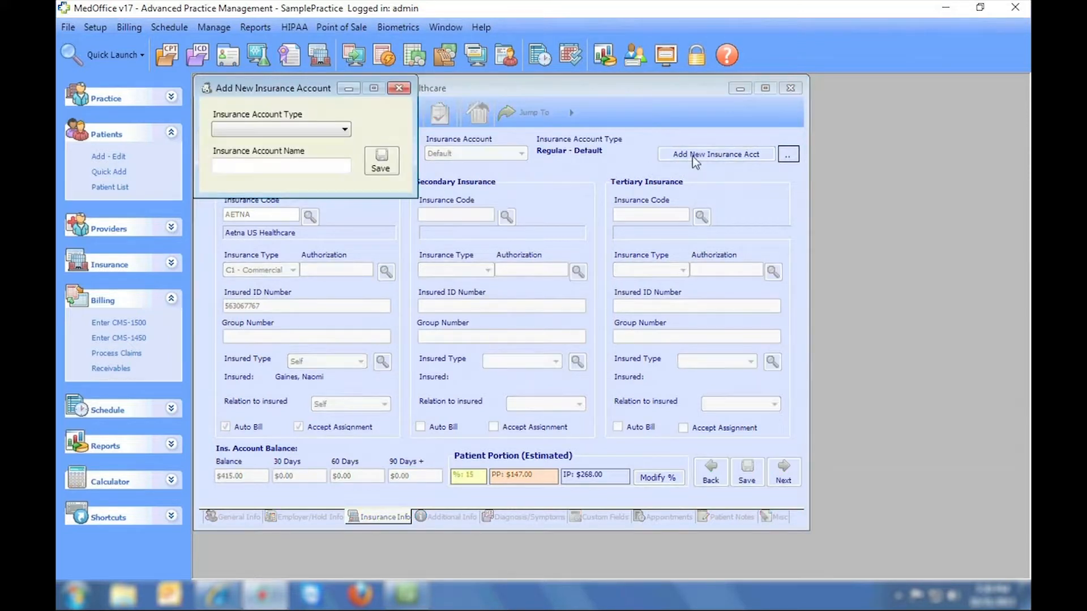
click(314, 132)
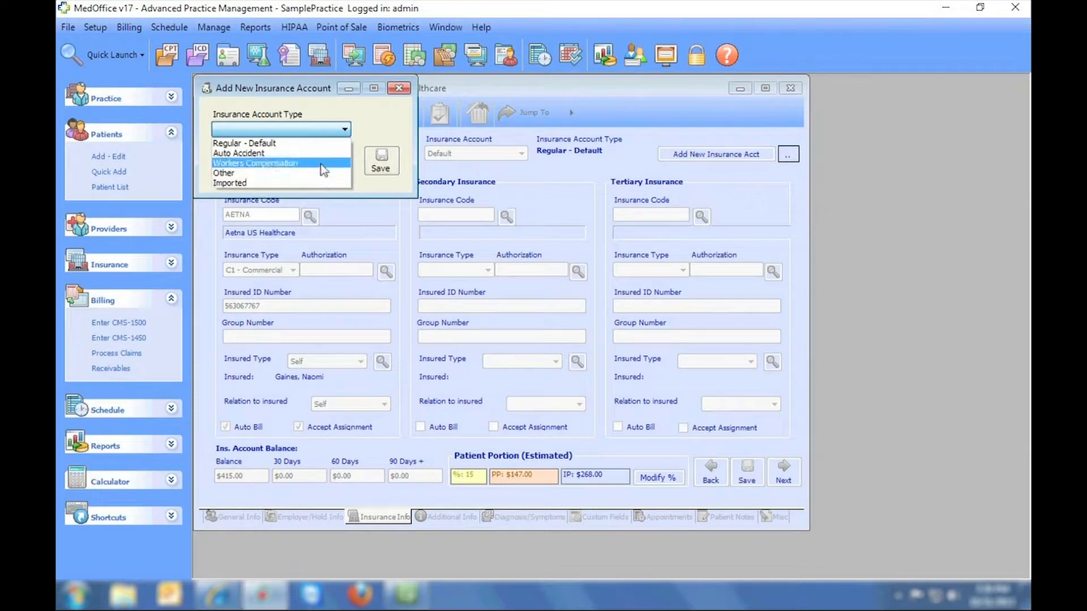
click(398, 88)
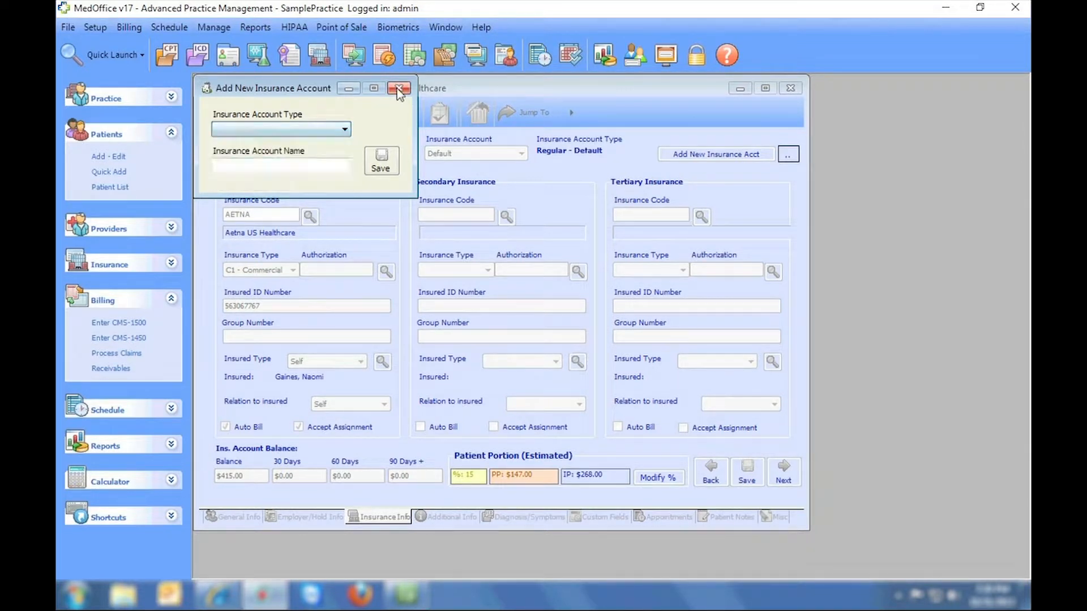
click(396, 88)
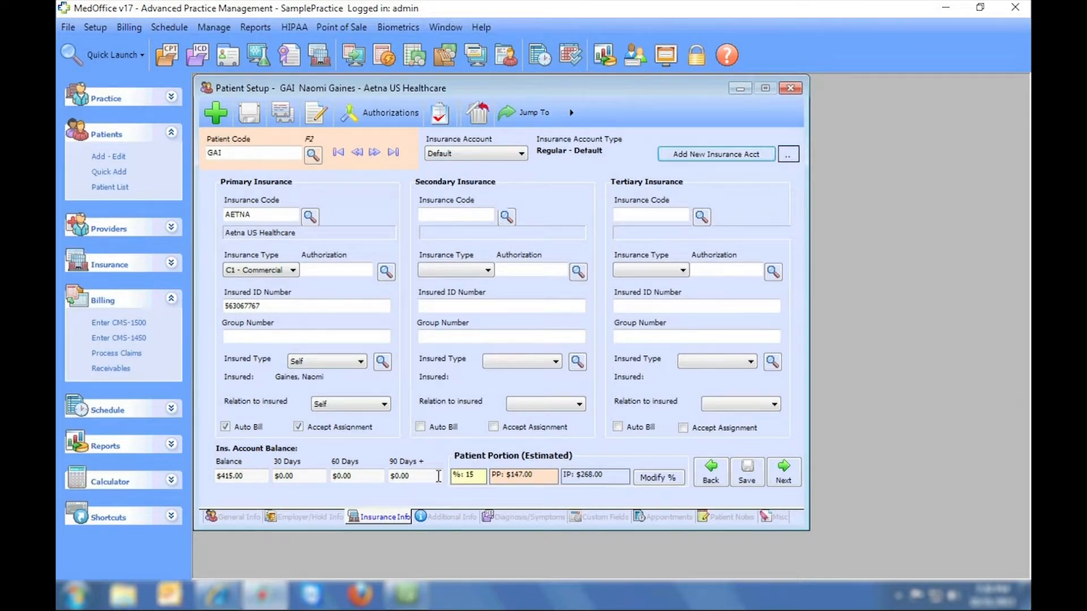
- Review the patient's additional information, going through each field from Provider to Outside PCP and on to Co-Pay and Fee Schedule
click(441, 516)
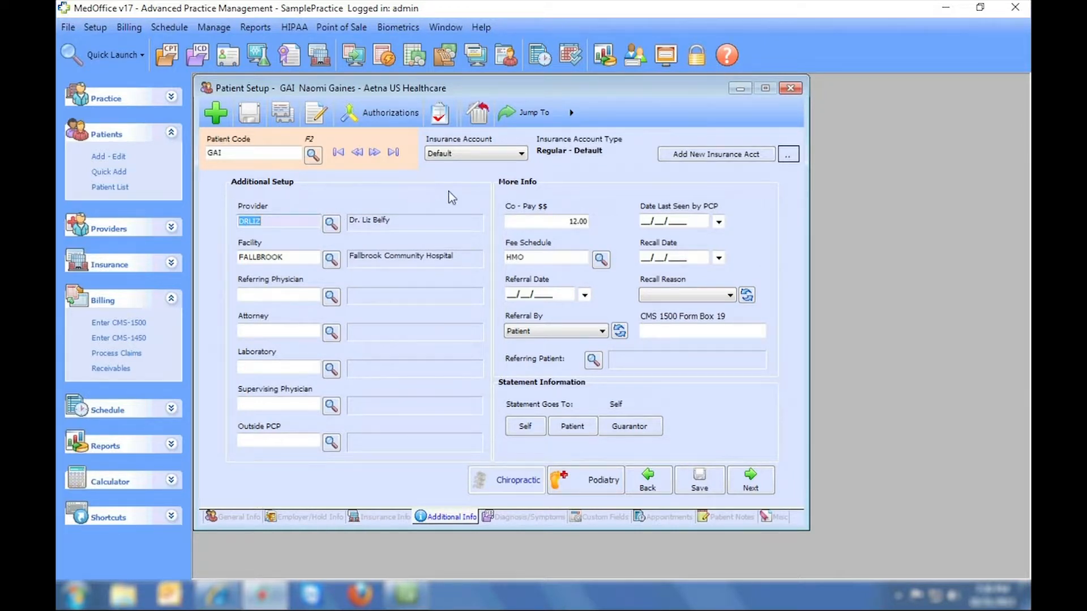
key(Tab)
key(Tab)
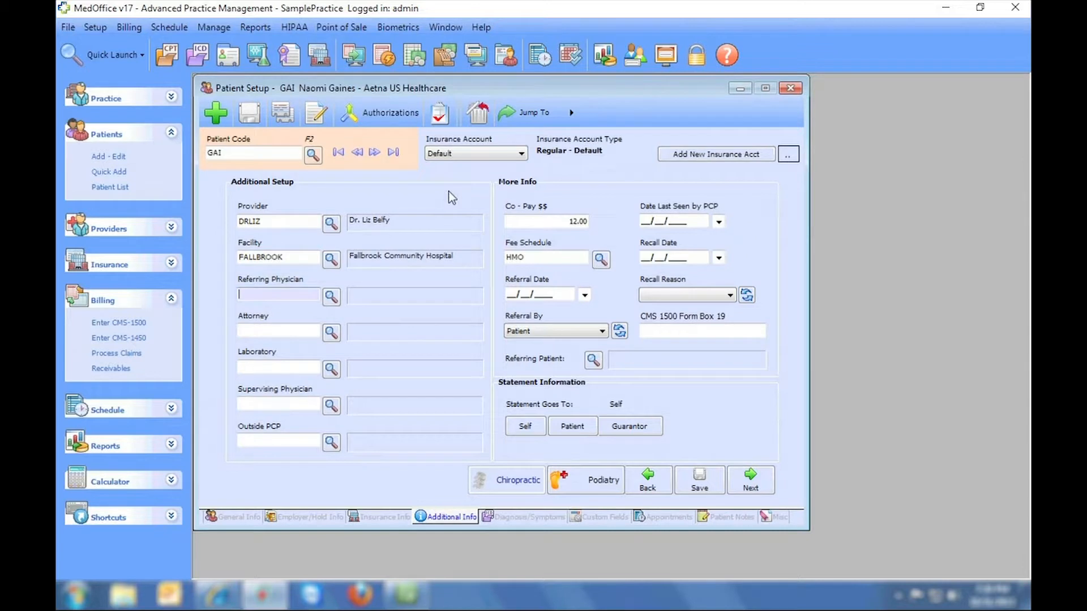
key(Tab)
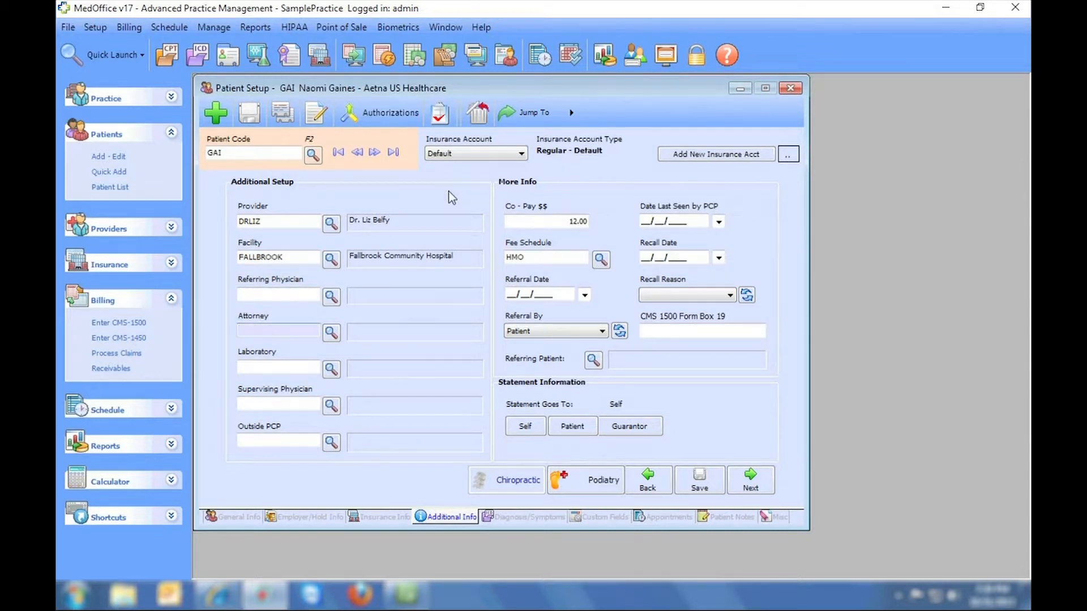
key(Tab)
key(Tab)
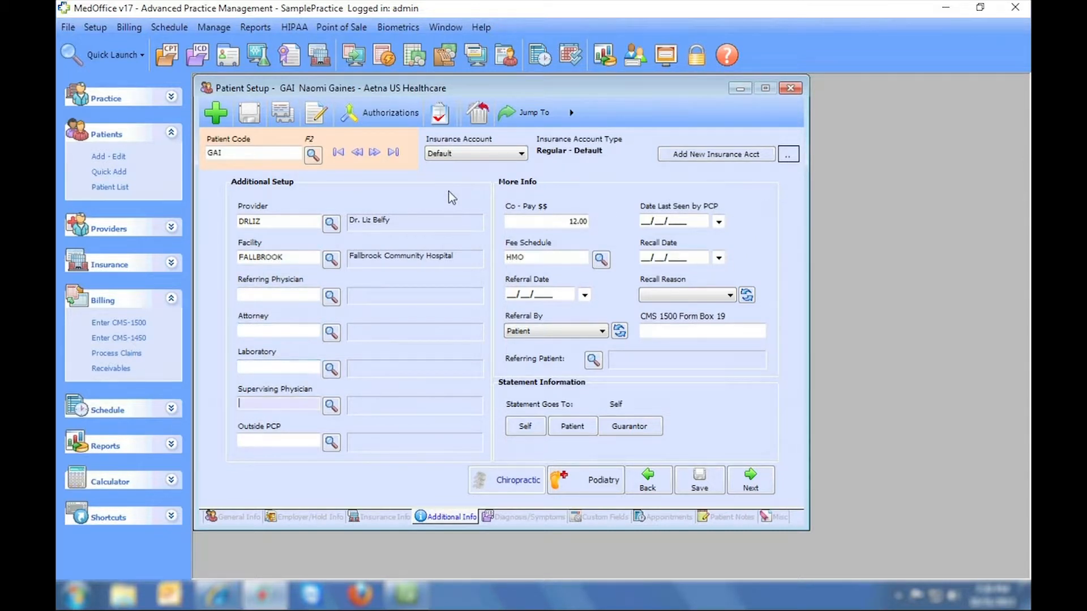
key(Tab)
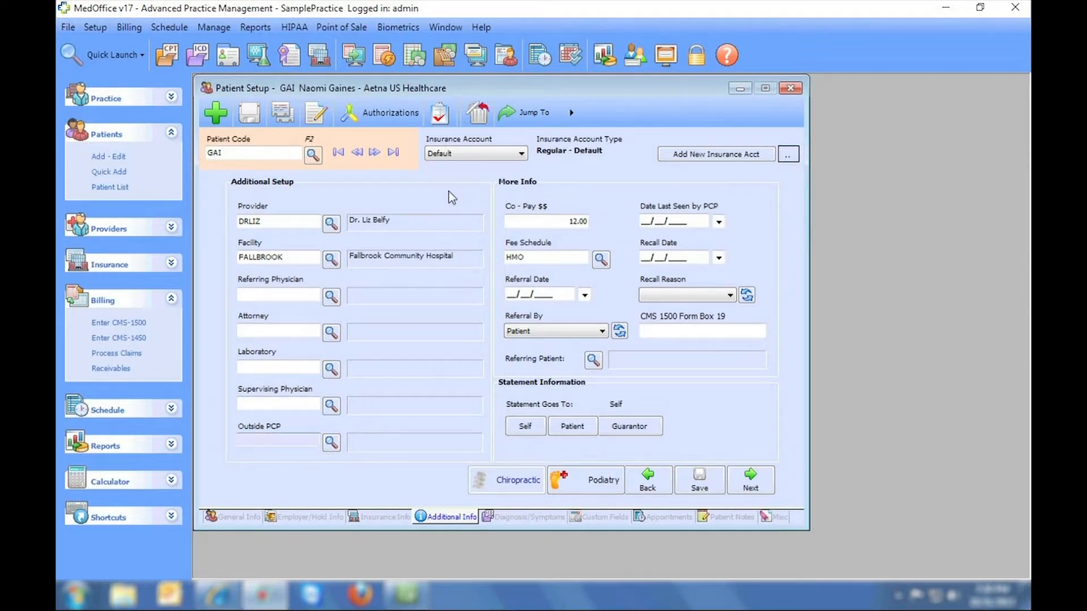
key(Tab)
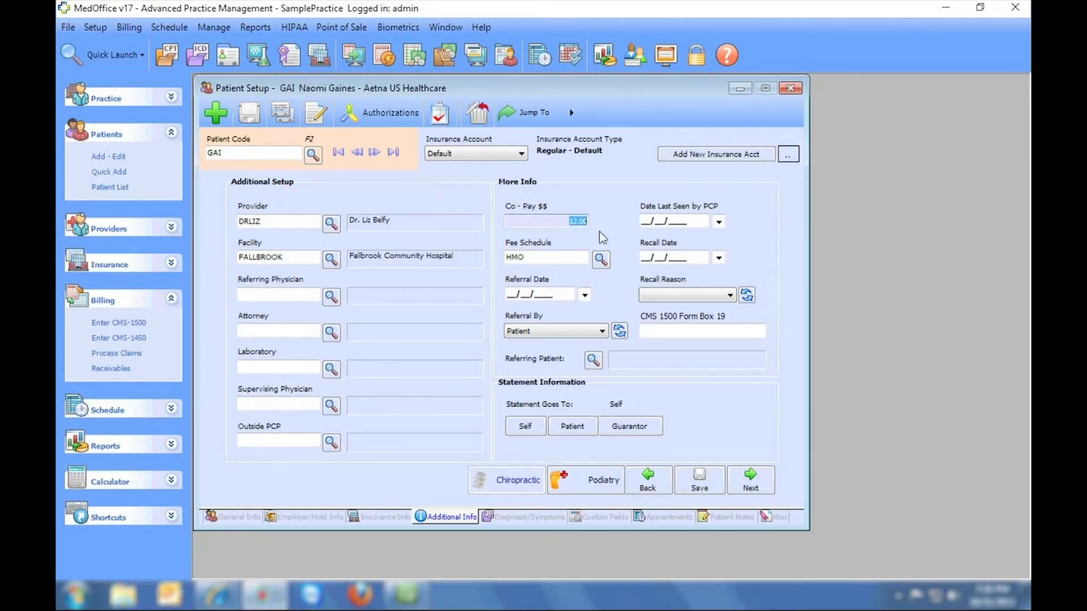
key(Tab)
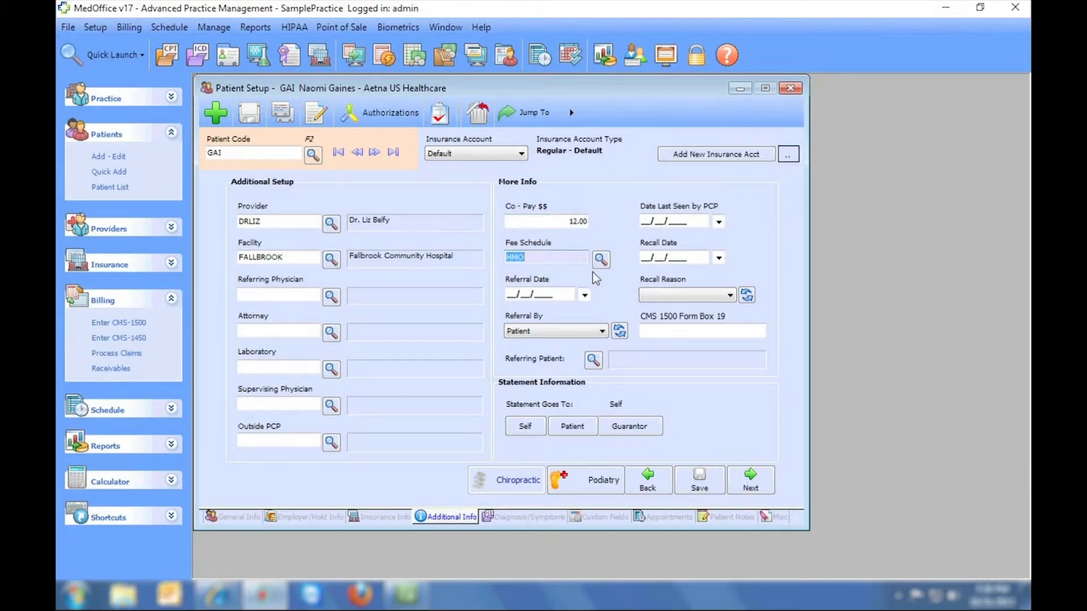
- Review the patient's diagnosis and symptoms, and inspect the Favorite Lolly Pop Flavor and Favorite Balloon Color custom field entries
click(529, 518)
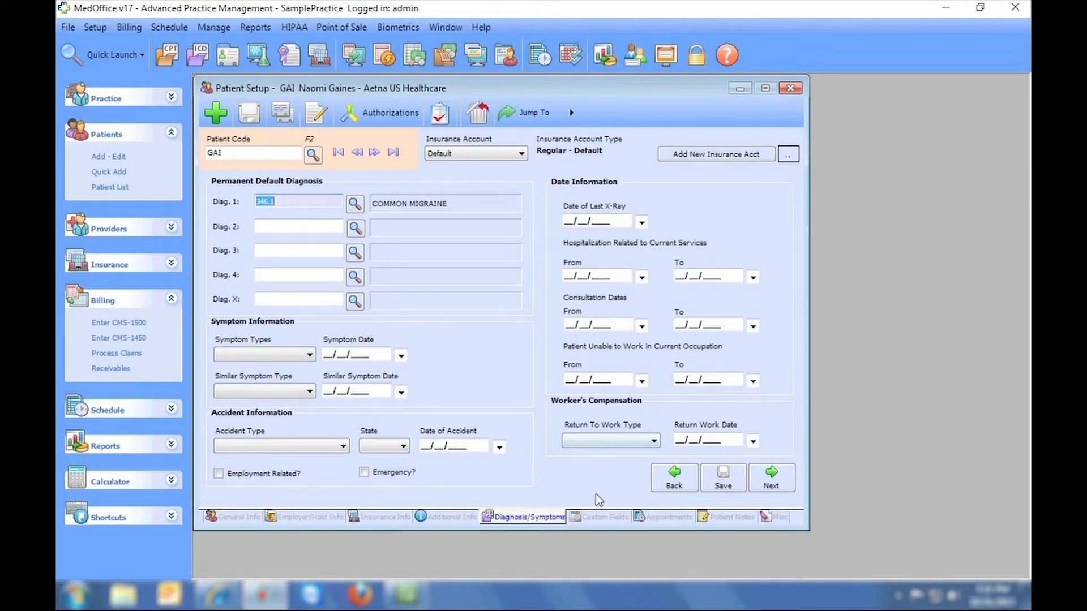
click(598, 518)
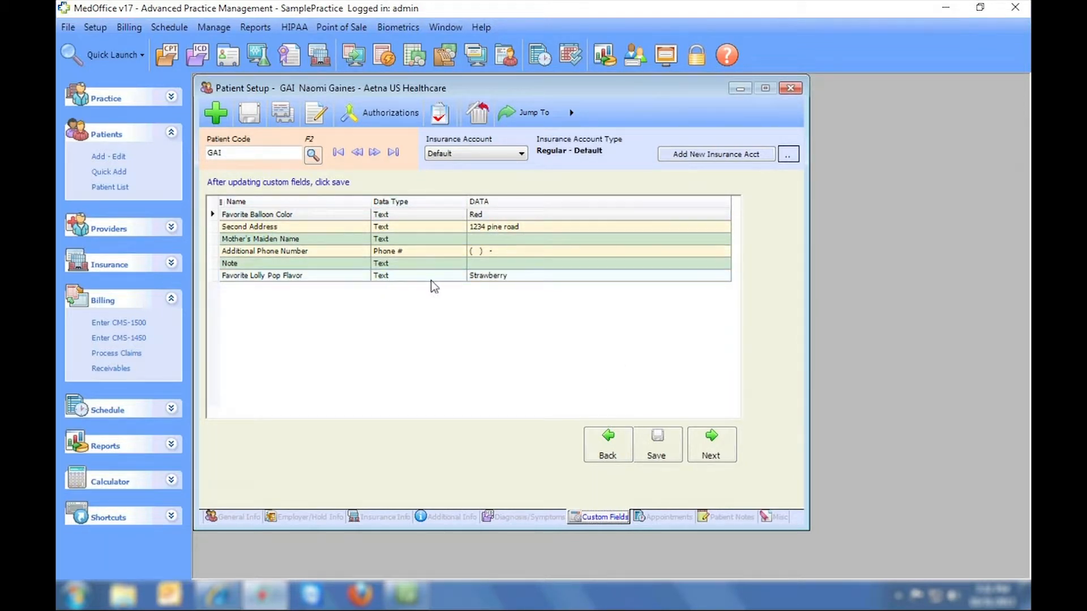
click(537, 275)
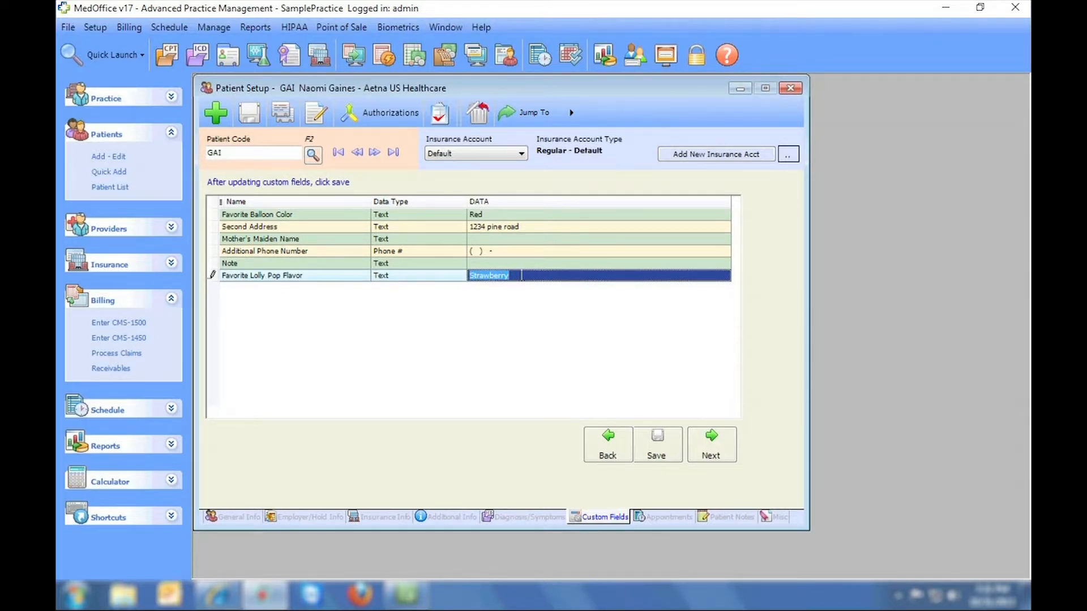
click(531, 215)
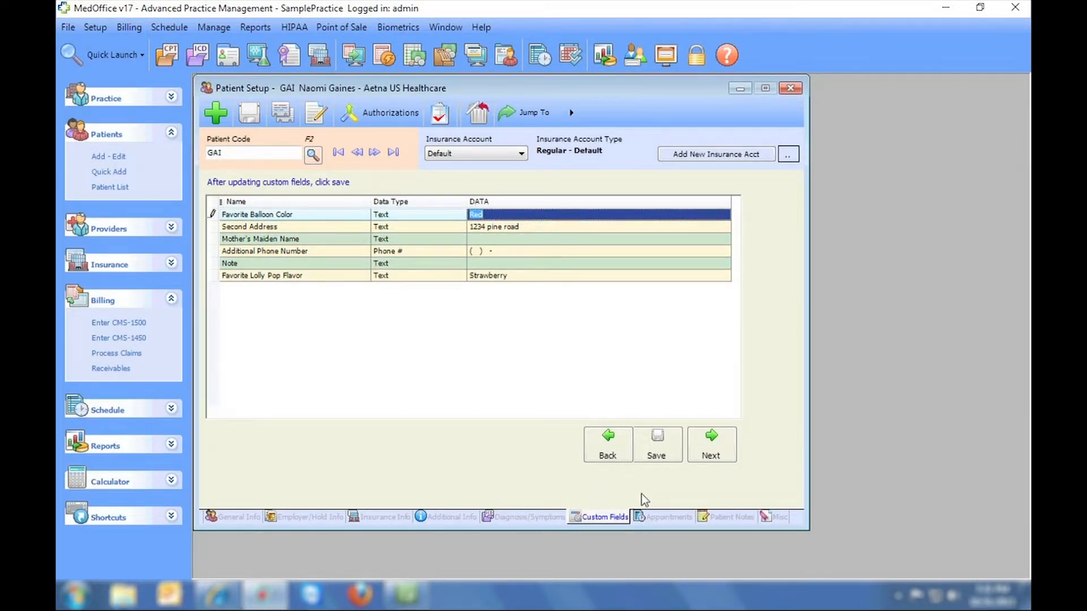
- View the patient's appointments and patient notes, and open the Oct 31 2013 note of the first patient record
click(657, 517)
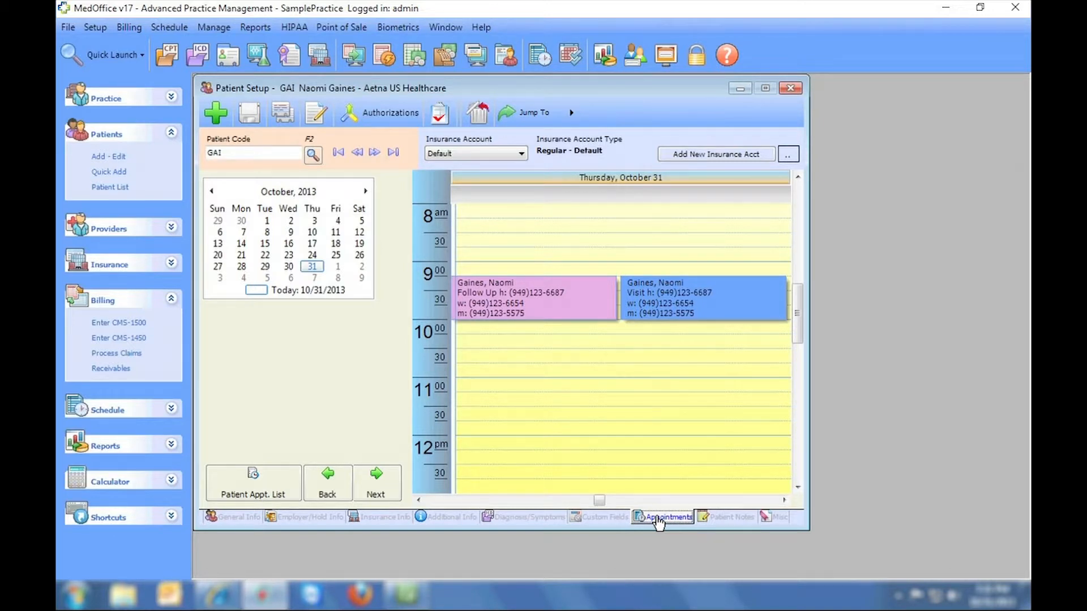
click(731, 517)
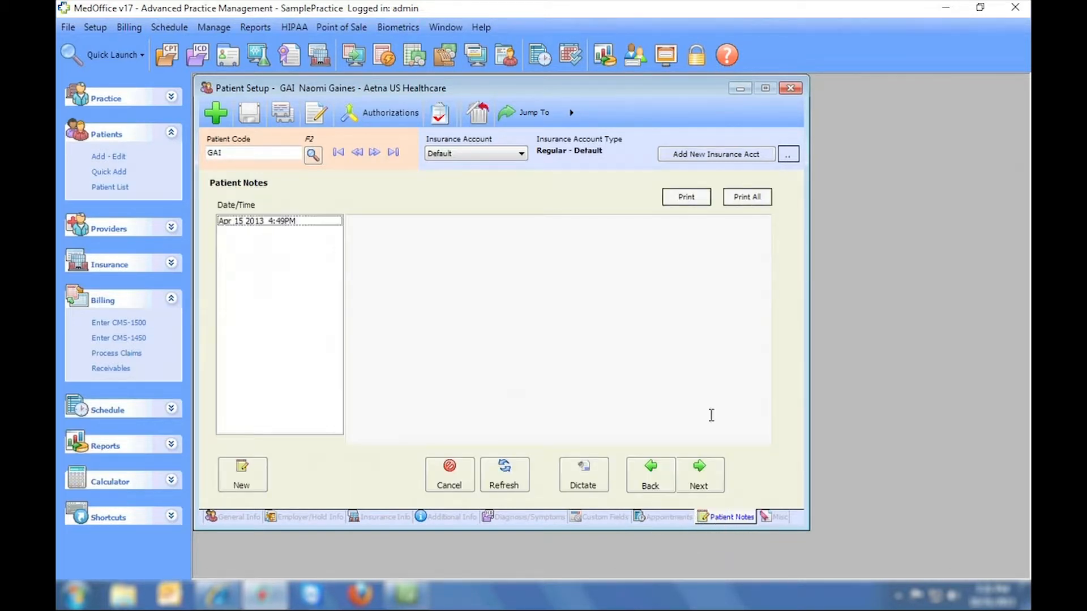
click(338, 152)
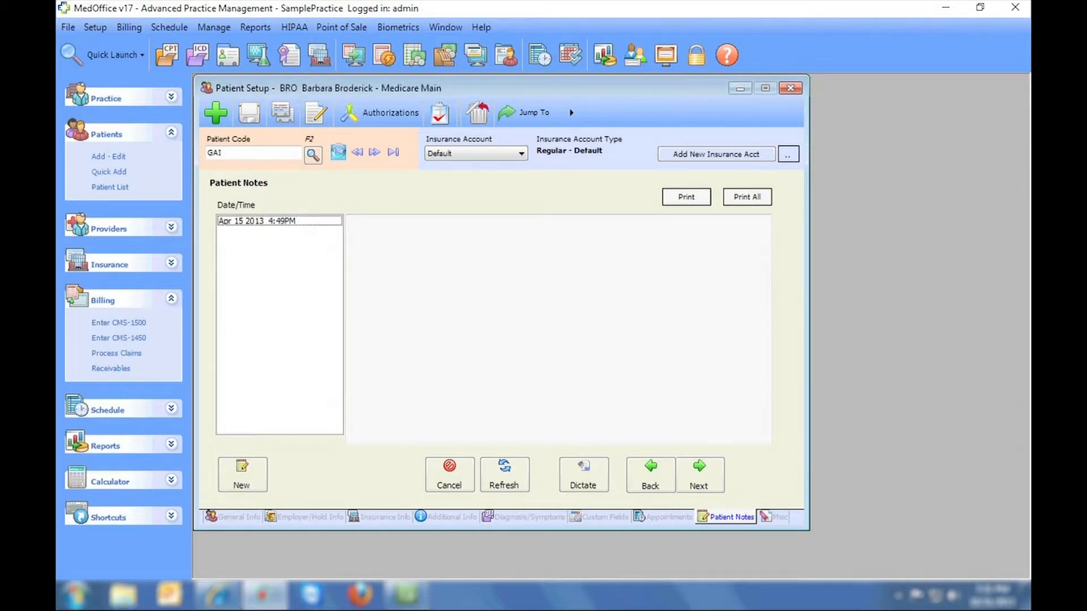
click(283, 221)
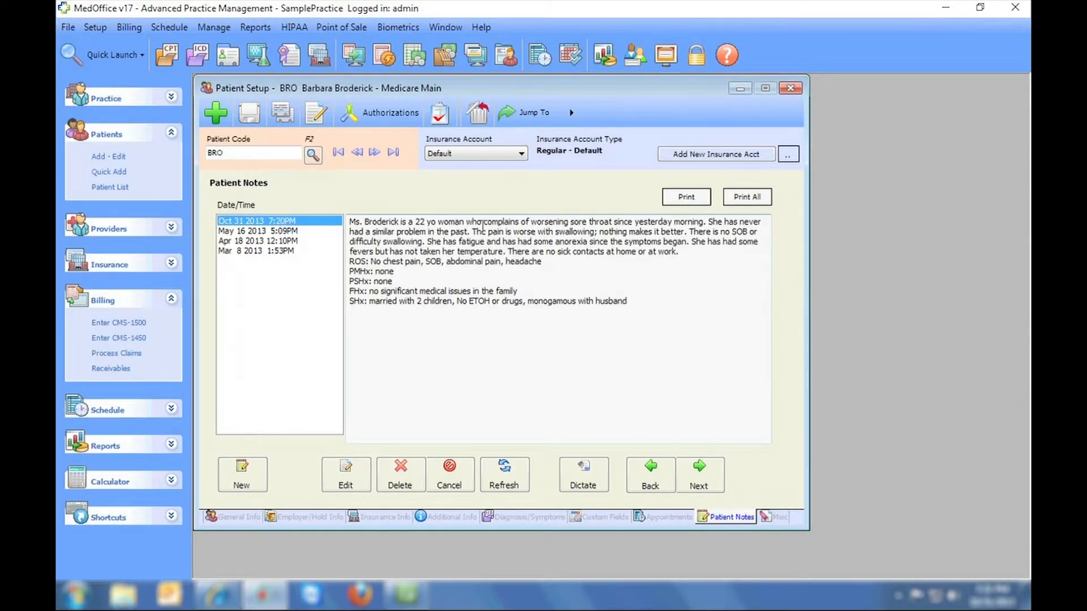
- View the dictation setup without activating it, and preview the printout of the selected Oct 31 2013 patient note
click(590, 475)
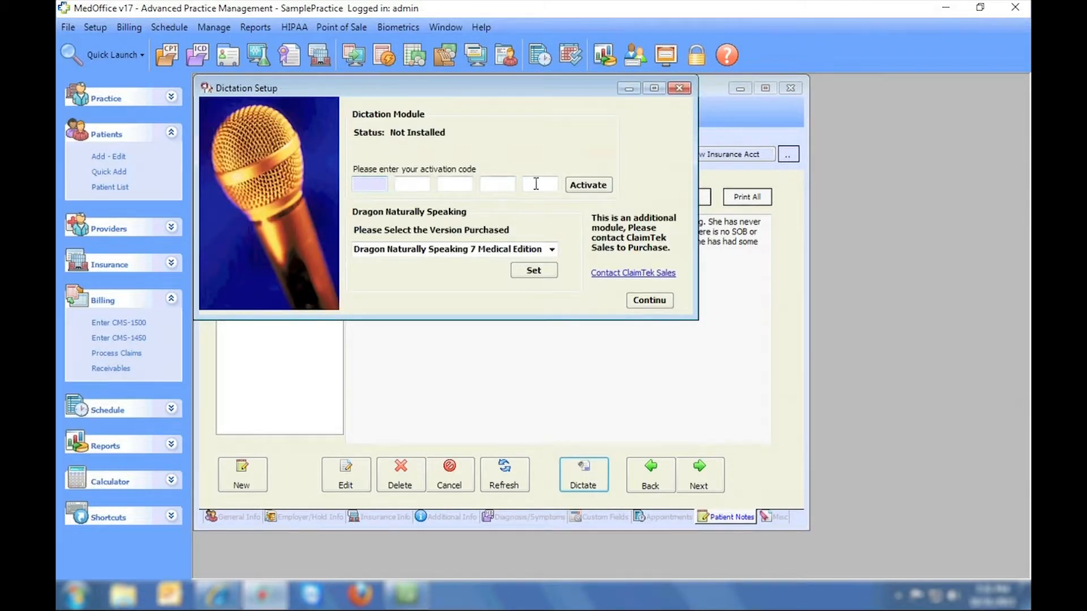
click(679, 88)
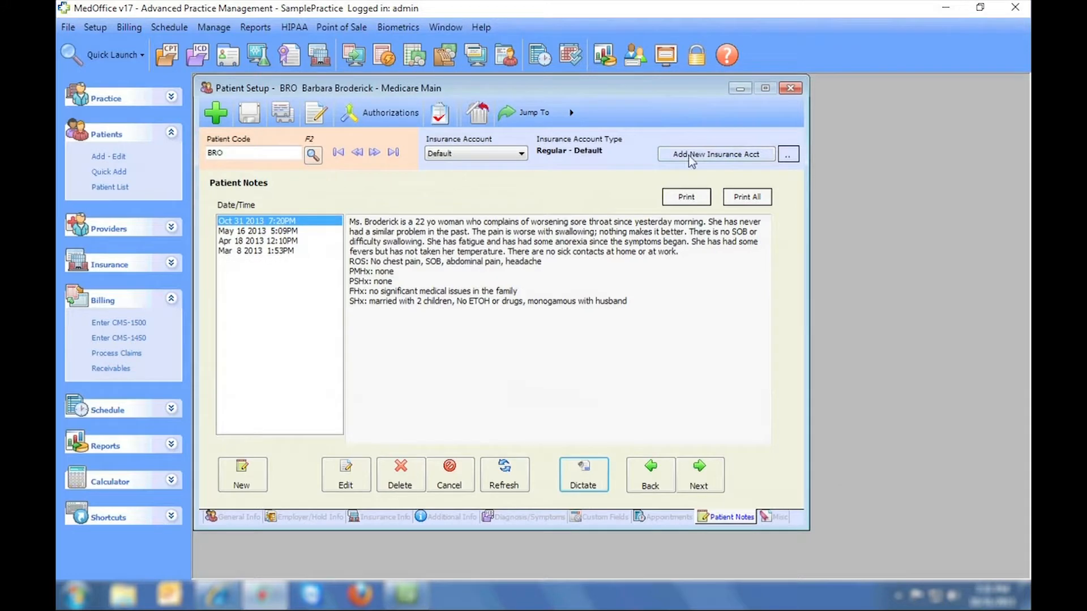
click(686, 197)
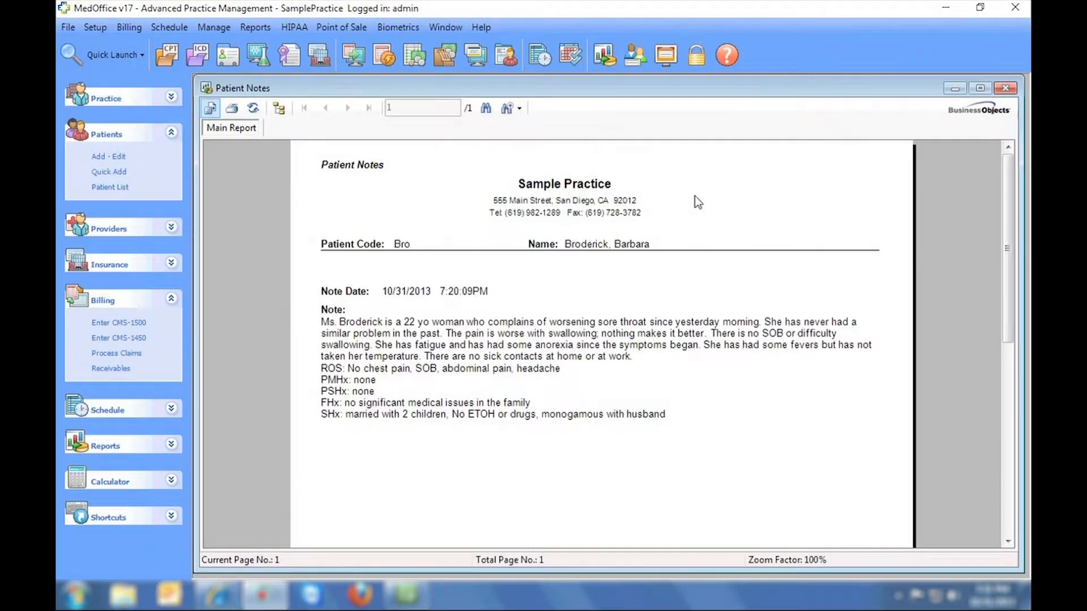
mouse_move(1003, 168)
mouse_down()
mouse_move(1009, 338)
mouse_move(1007, 158)
mouse_up()
click(1005, 87)
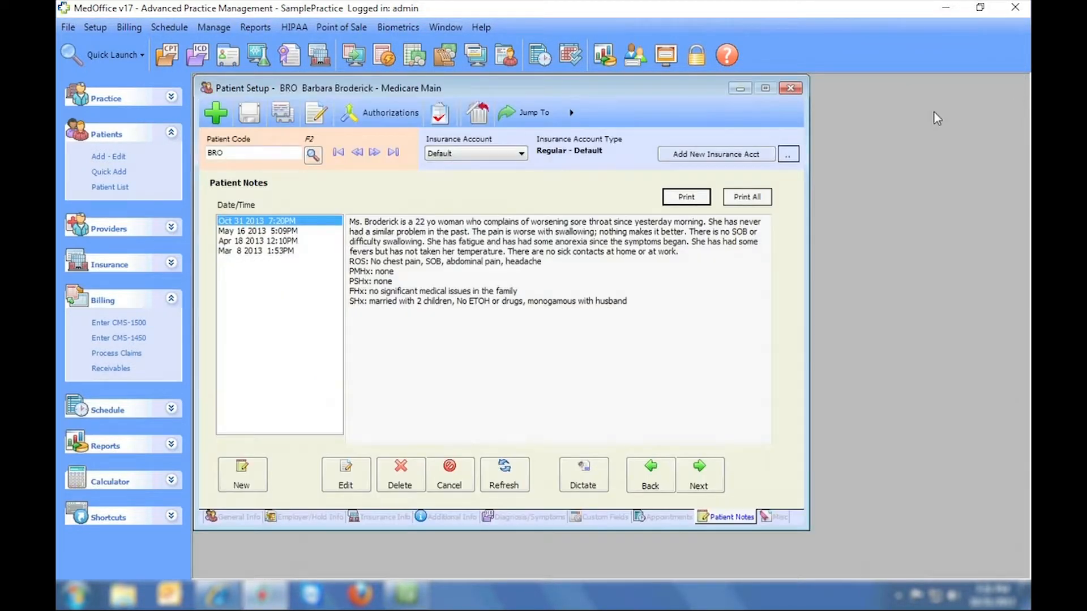
- Review the miscellaneous form types available for the patient, view a blank General CMN form and cancel it
click(772, 517)
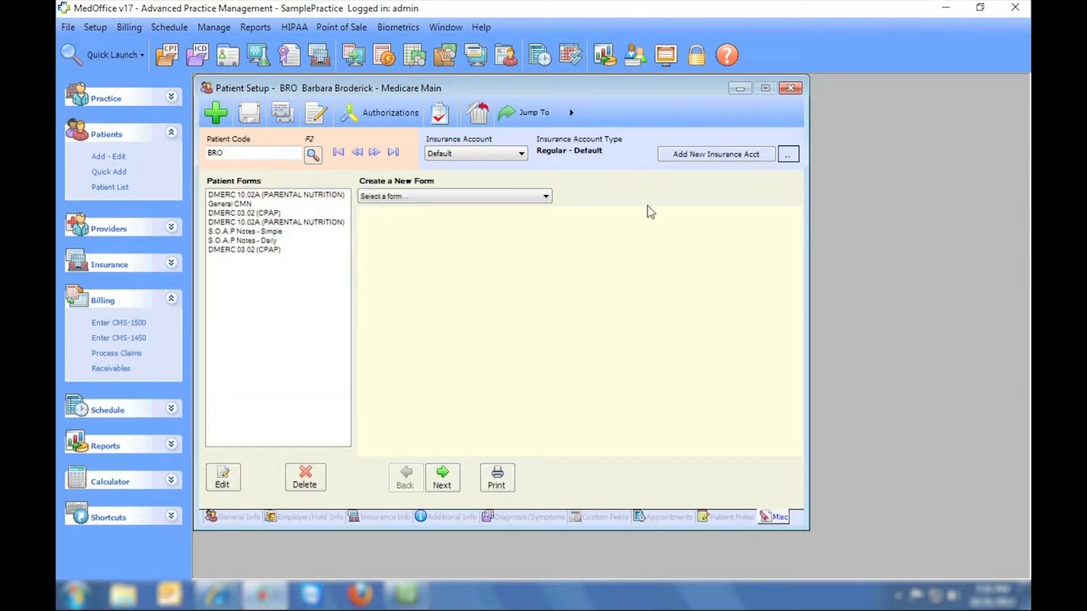
click(483, 196)
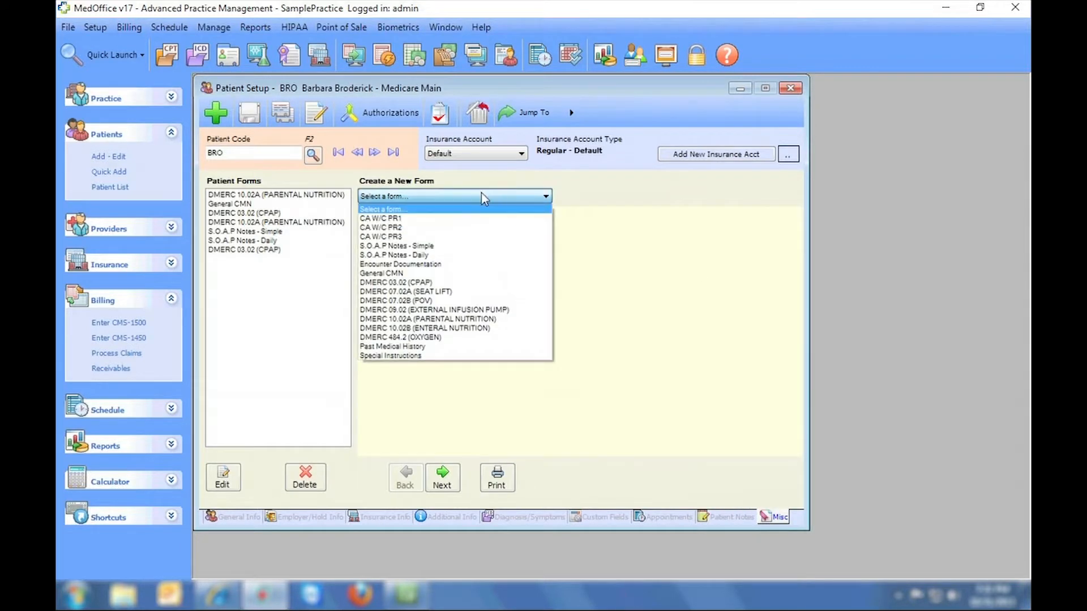
click(469, 272)
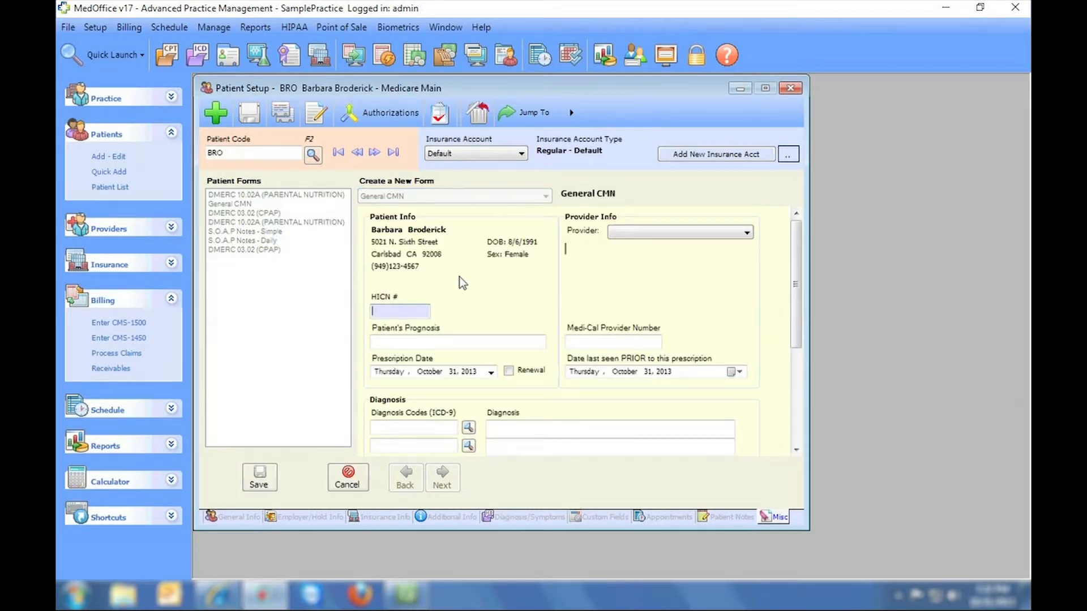
click(347, 477)
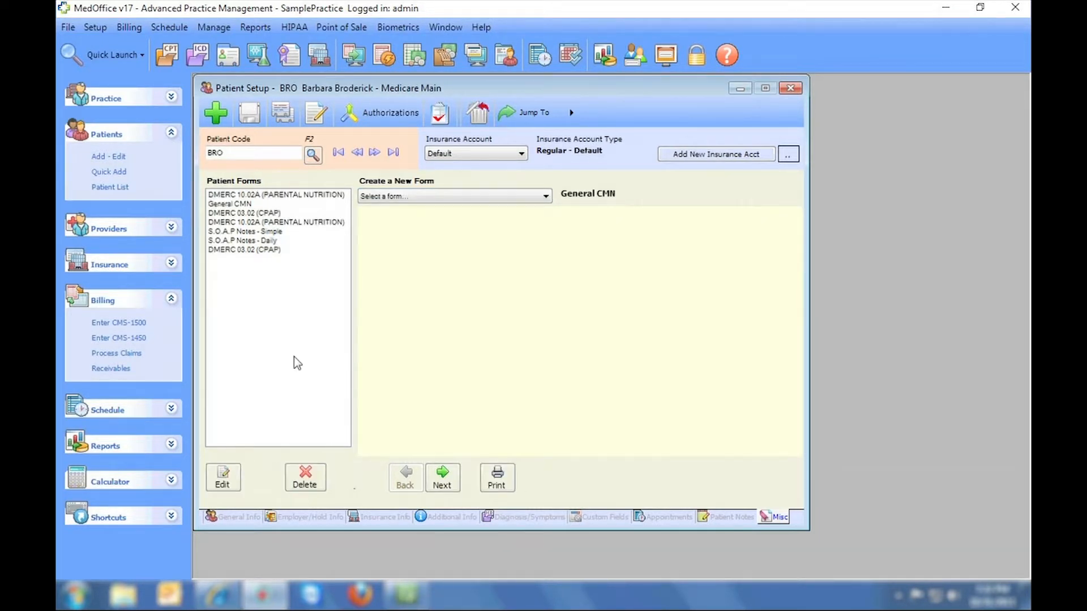
- Preview the full-size printout of the patient's first DMERC 03.02 (CPAP) form and close the patient setup without saving
click(263, 213)
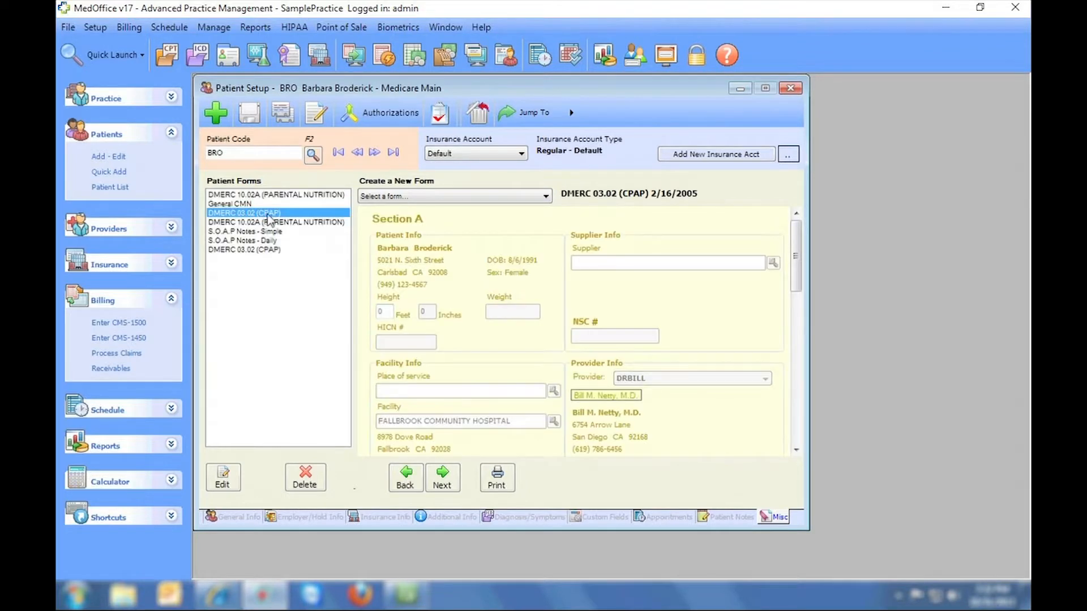
click(506, 480)
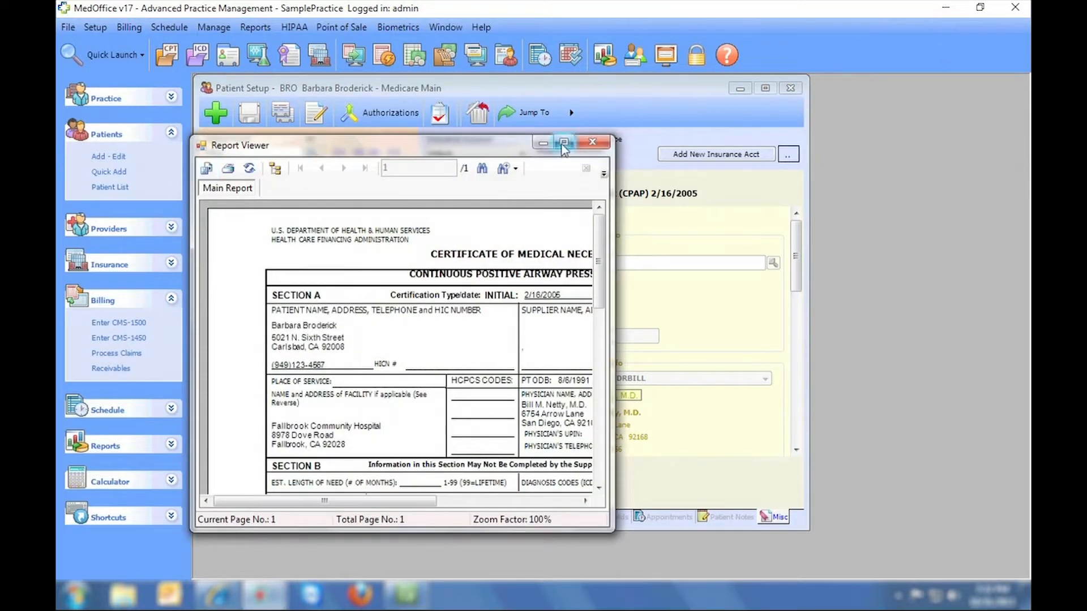
double_click(564, 142)
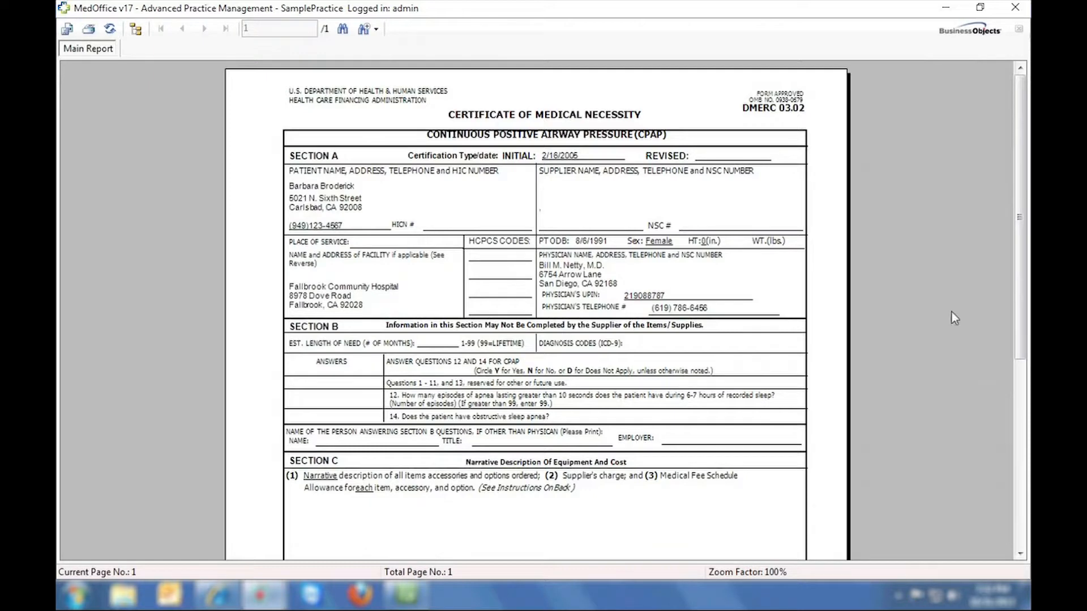
drag(1024, 141, 1018, 108)
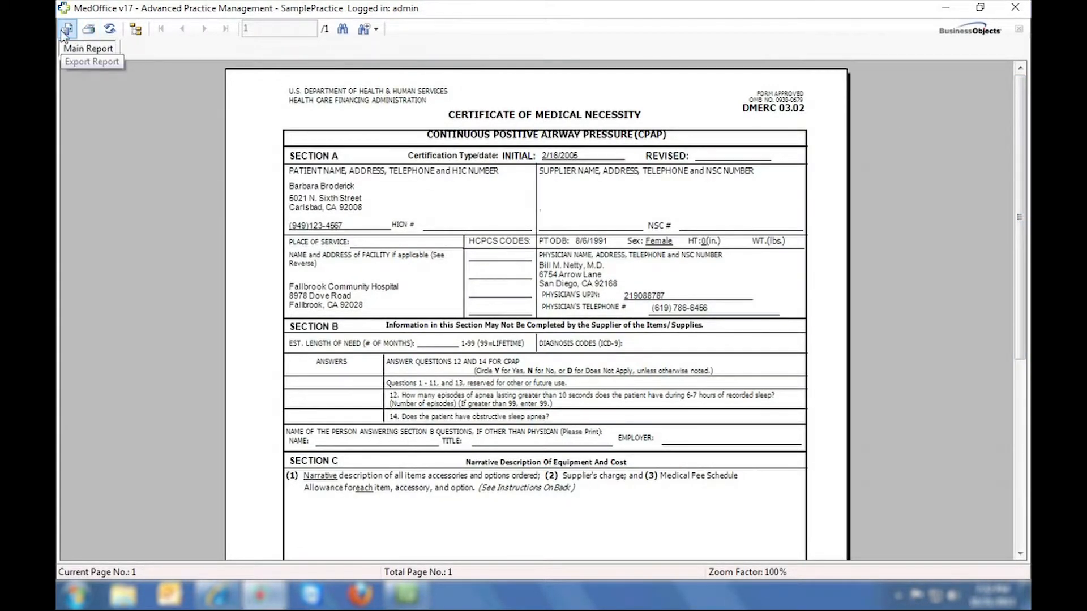
click(1015, 8)
click(790, 88)
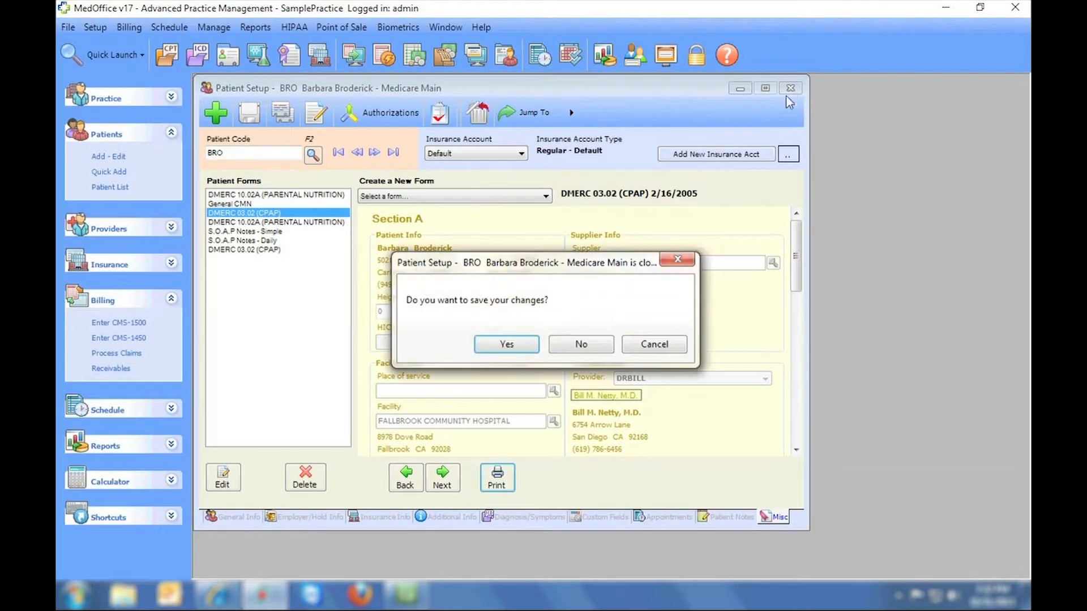
click(581, 344)
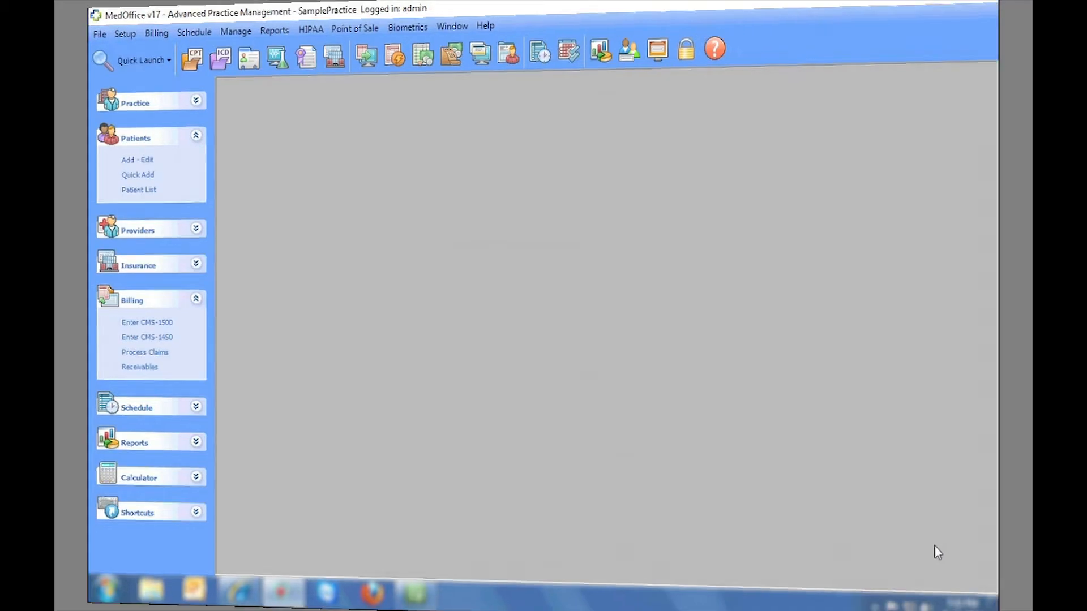
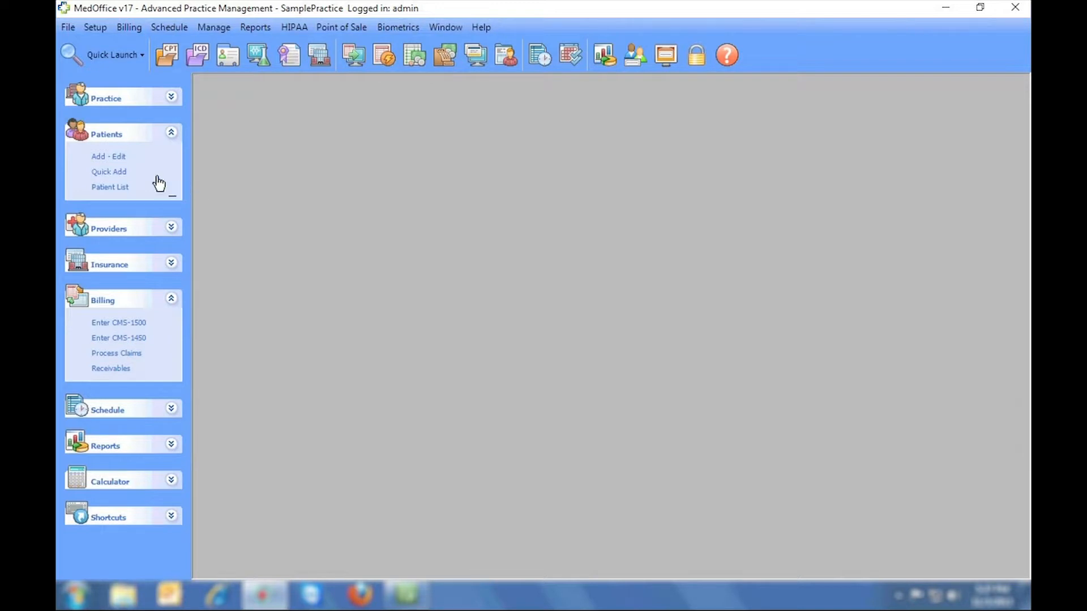
- Reopen the patient setup on the first real patient, view the insurance information and bring up the patient's authorizations off to the side
click(111, 157)
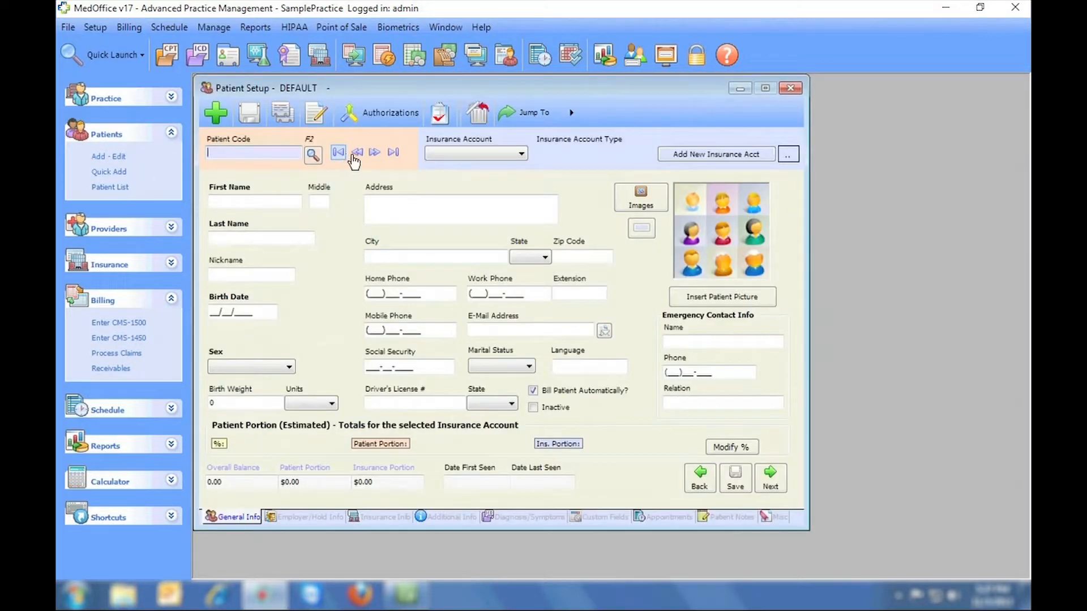
click(375, 153)
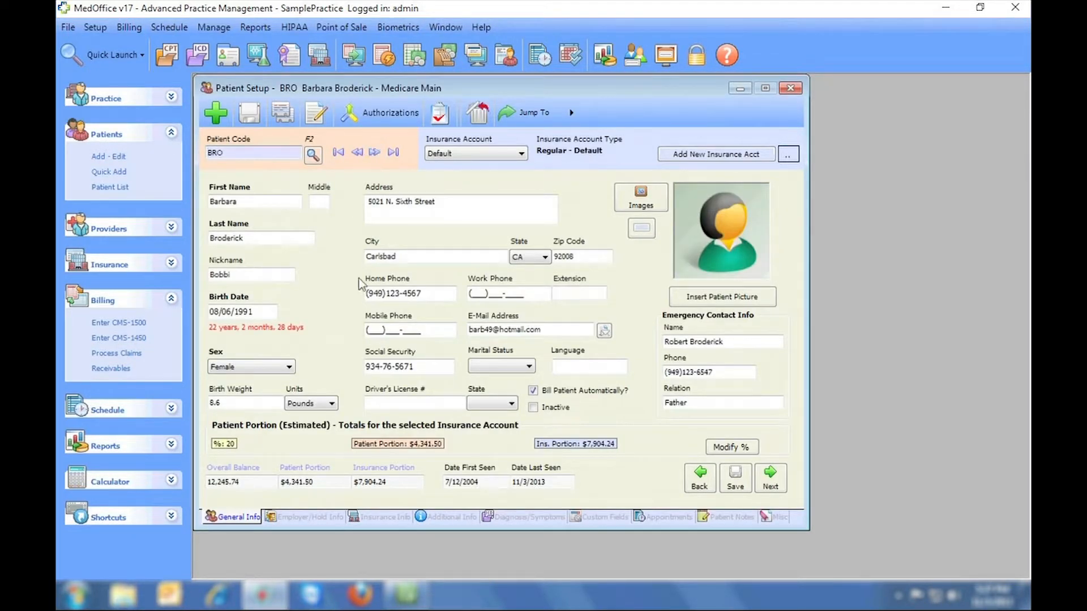
click(364, 518)
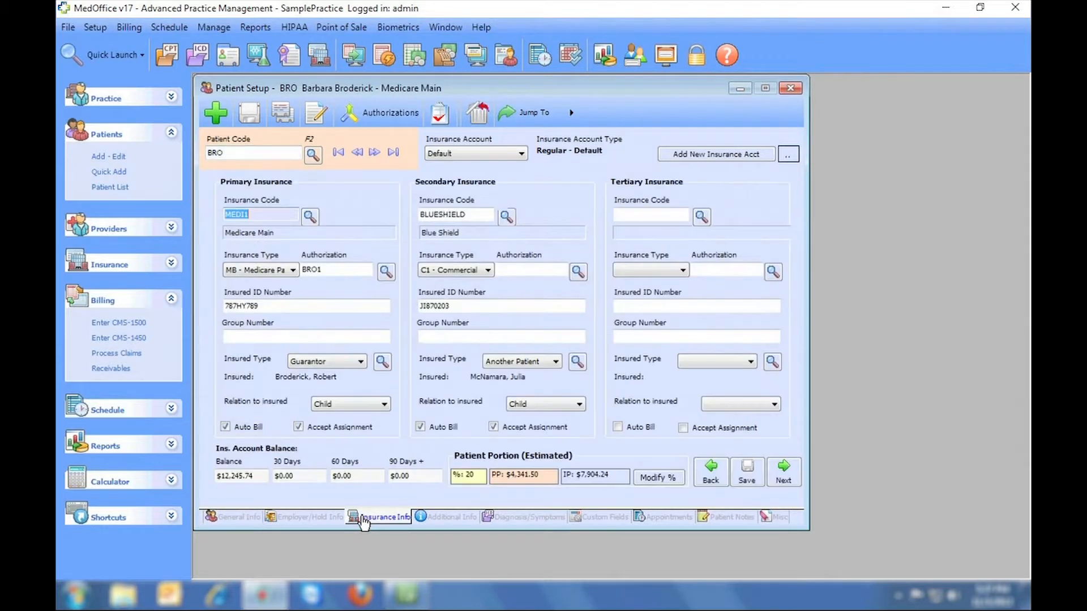
click(380, 111)
drag(386, 88, 782, 100)
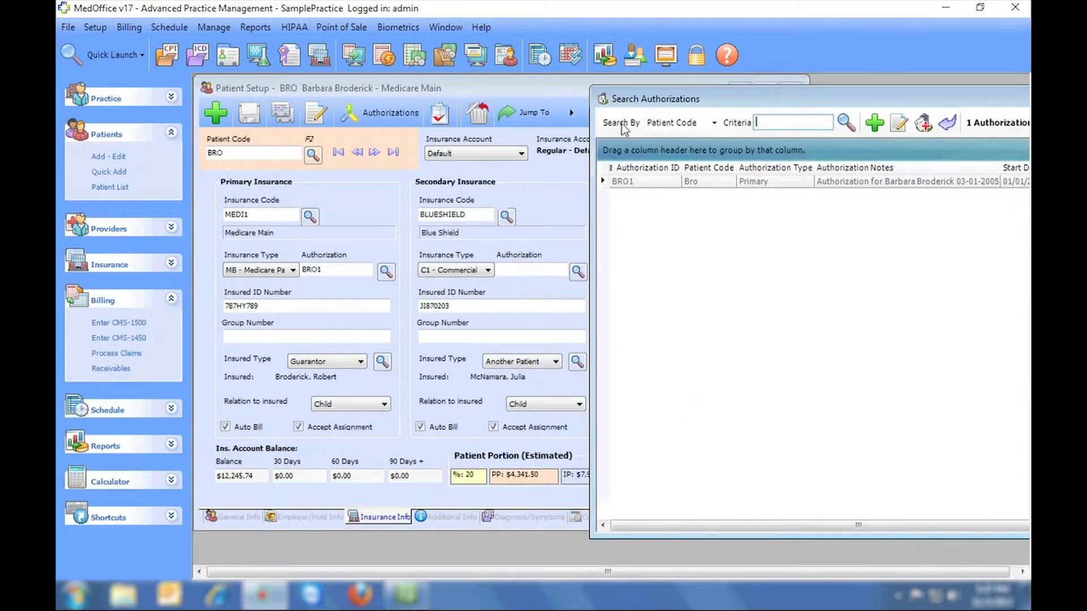
- Jump from the patient setup to the patient's claim entry form, view it and close it
click(539, 114)
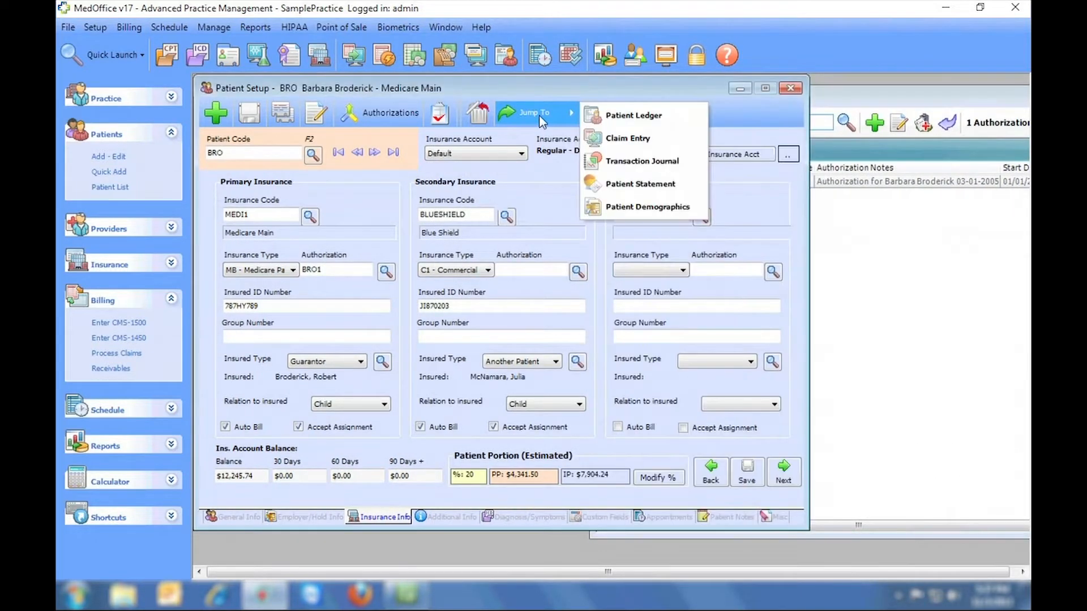
click(602, 140)
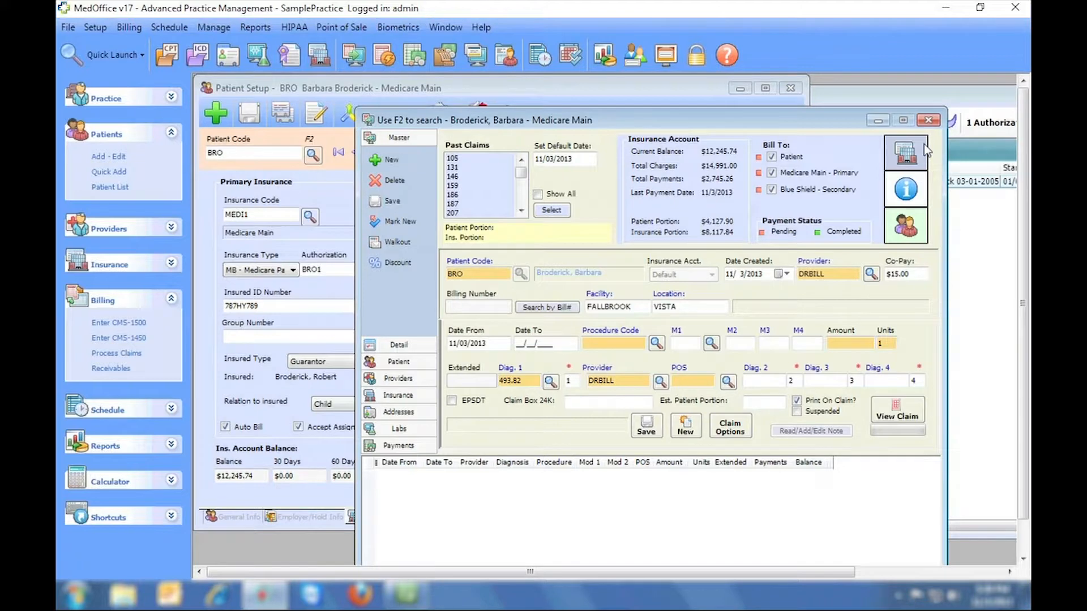
click(928, 120)
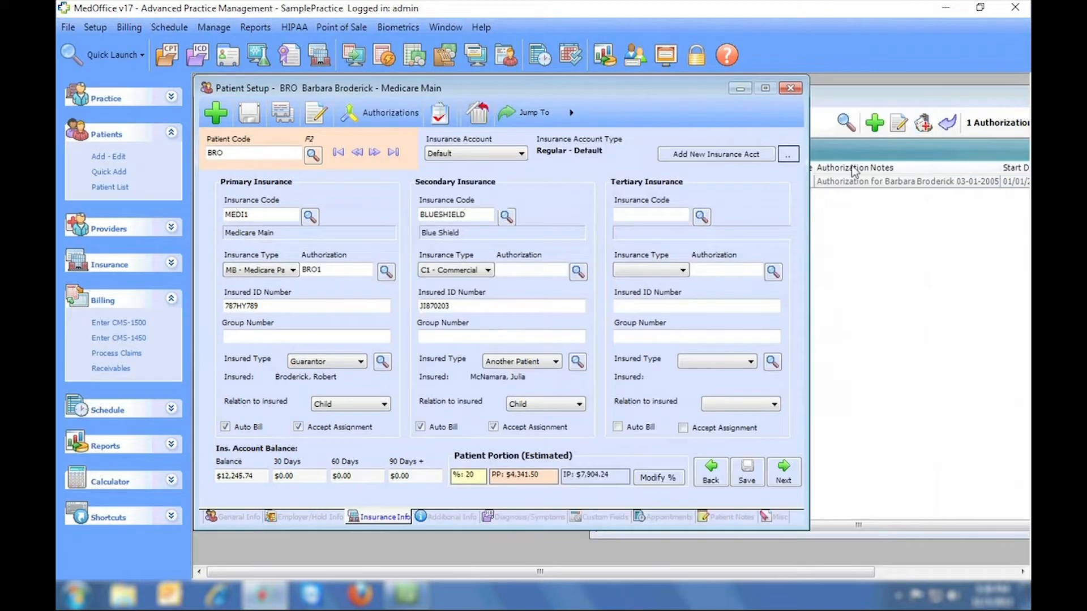
- Start a CMS-1450 claim entry and load the first patient in the patient search list
click(118, 338)
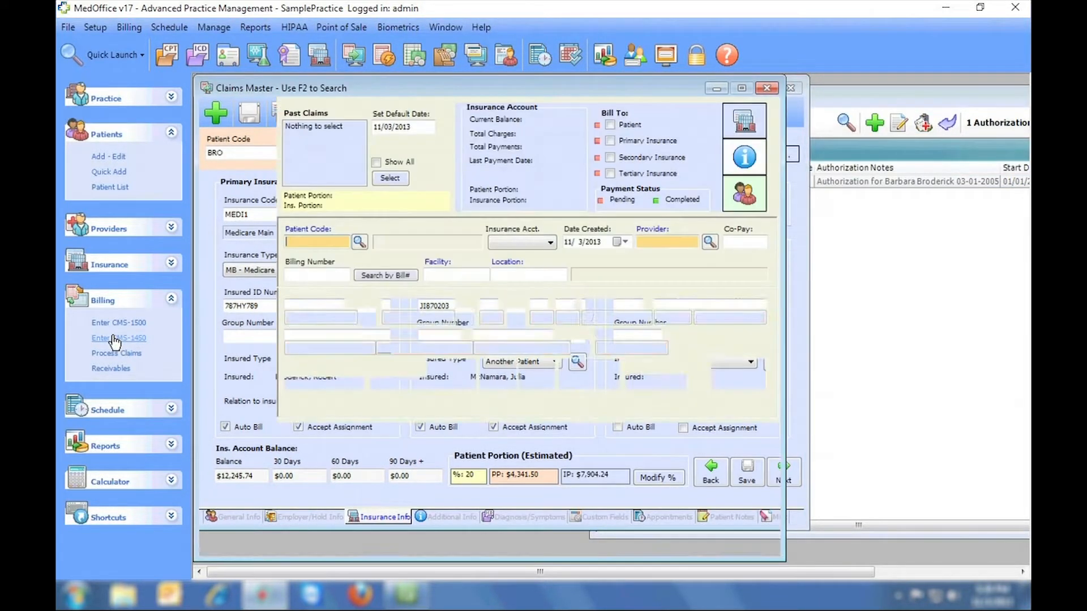
click(362, 243)
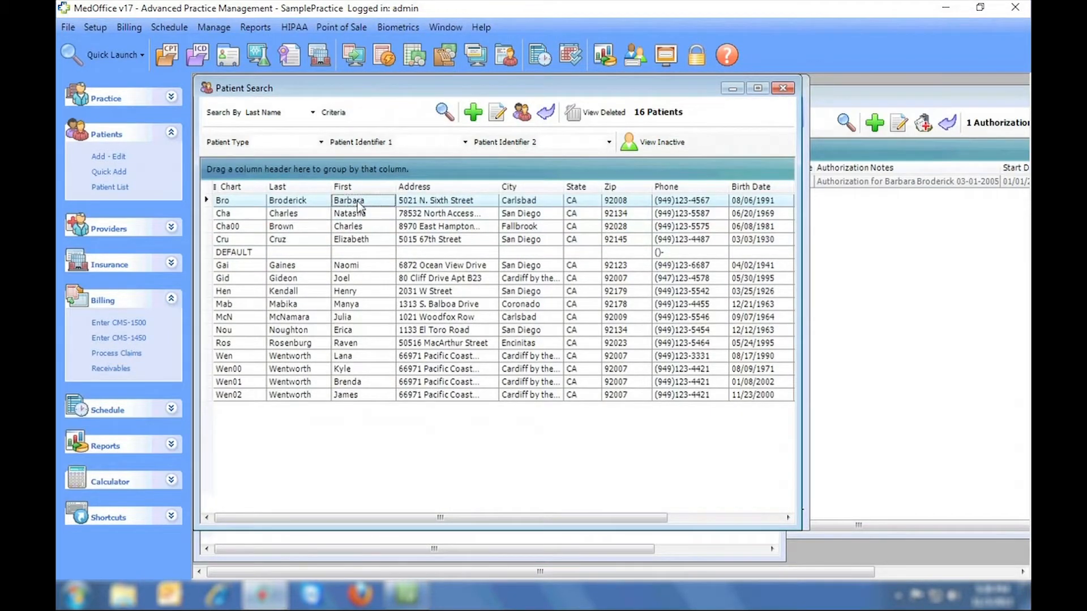
double_click(358, 201)
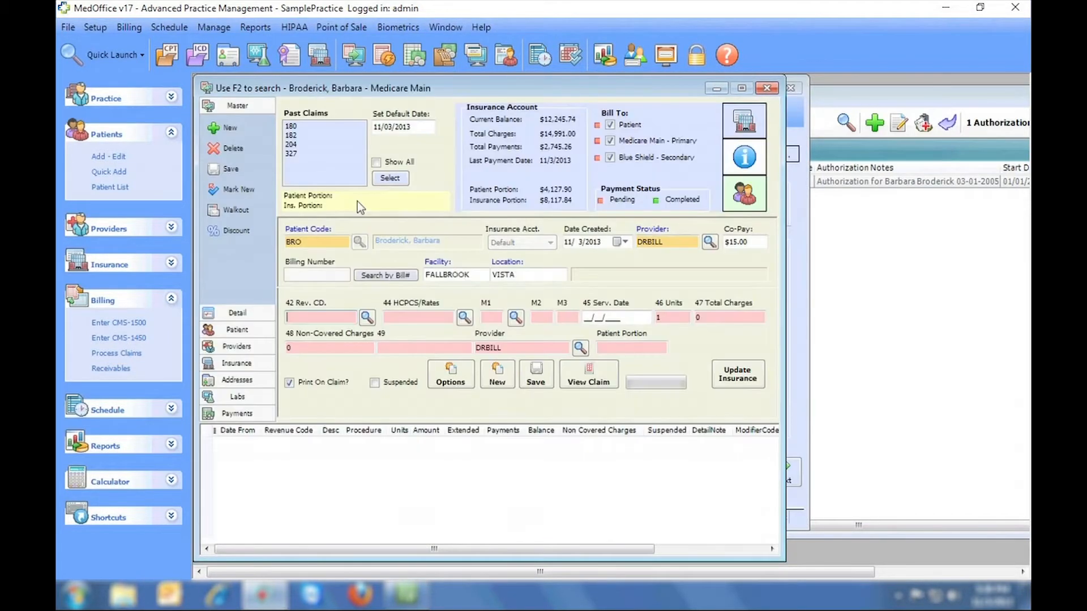
- View the revenue code, procedure code and modifier lookup lists of the claim, closing each without choosing a code
click(366, 318)
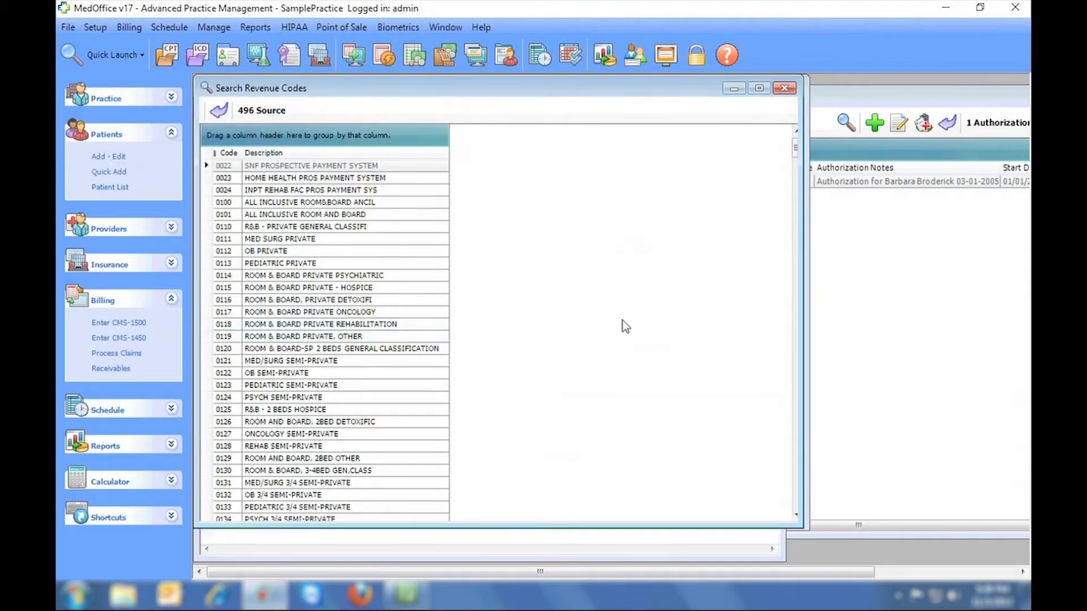
click(785, 88)
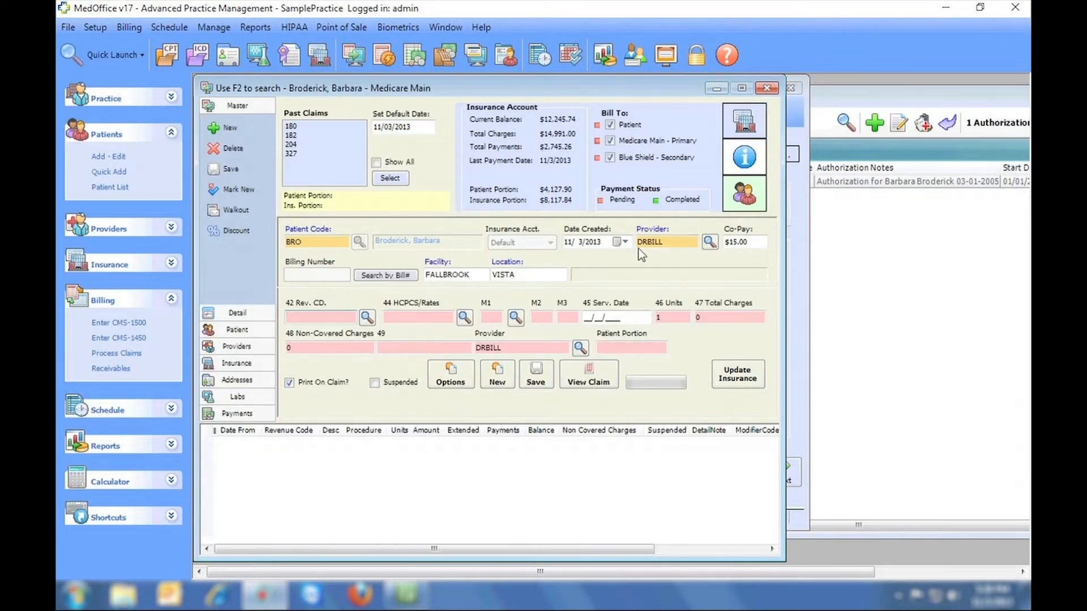
click(472, 317)
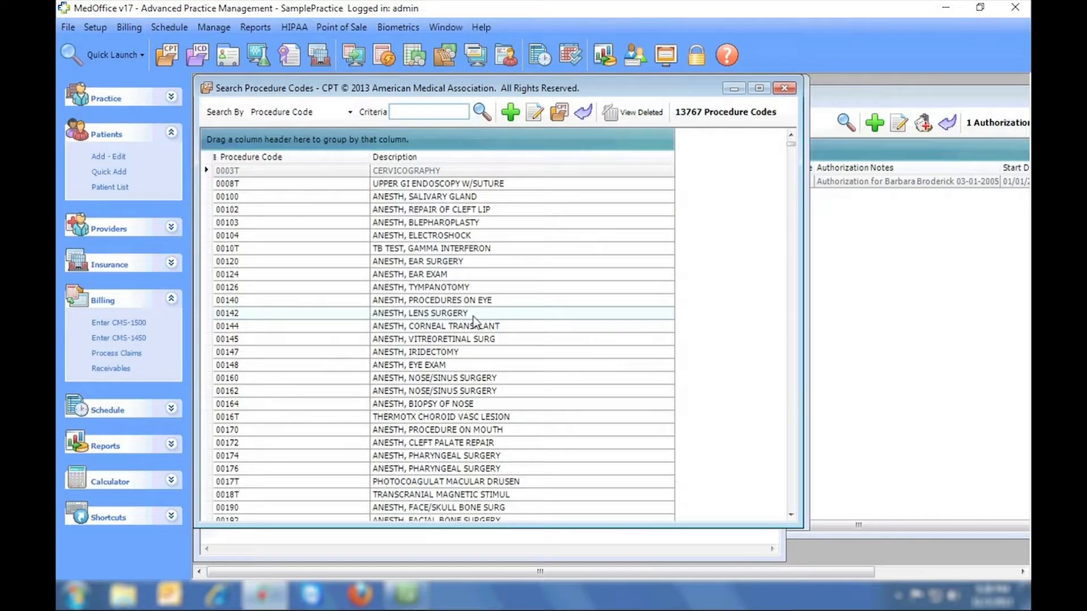
click(792, 91)
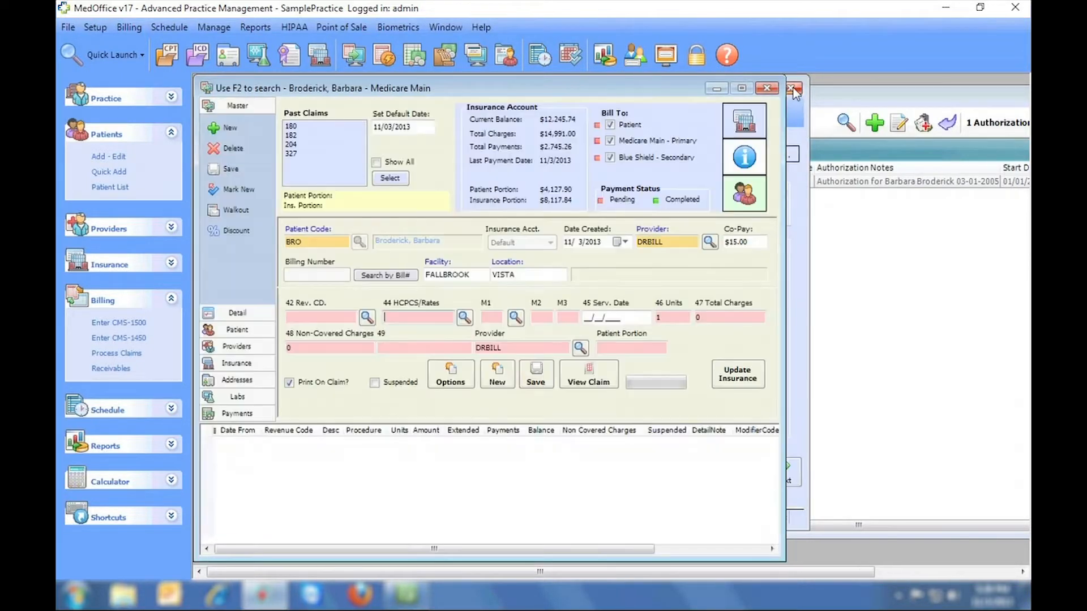
click(517, 324)
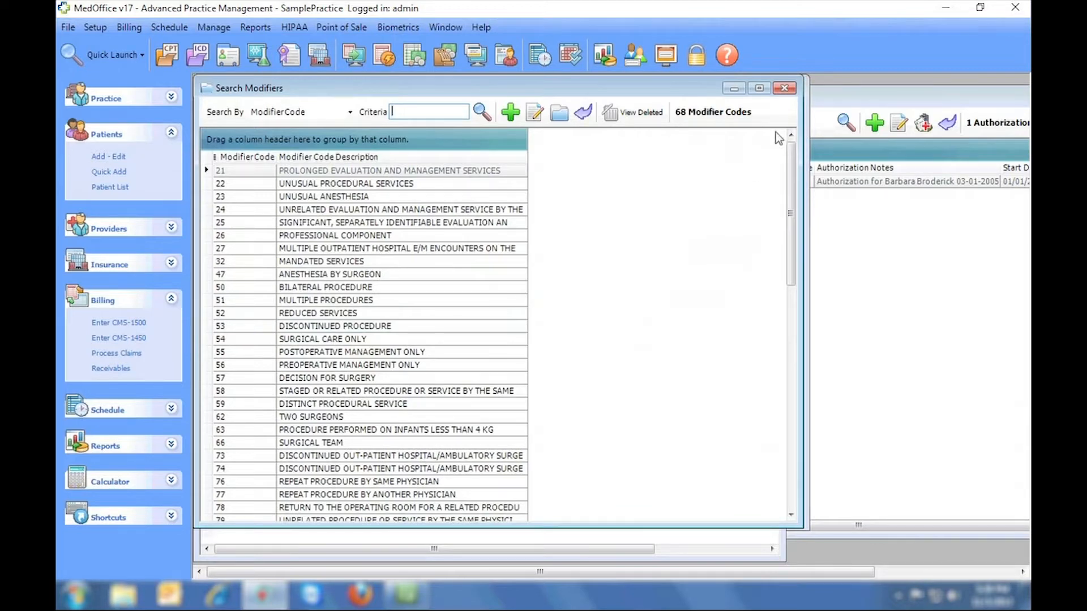
click(783, 88)
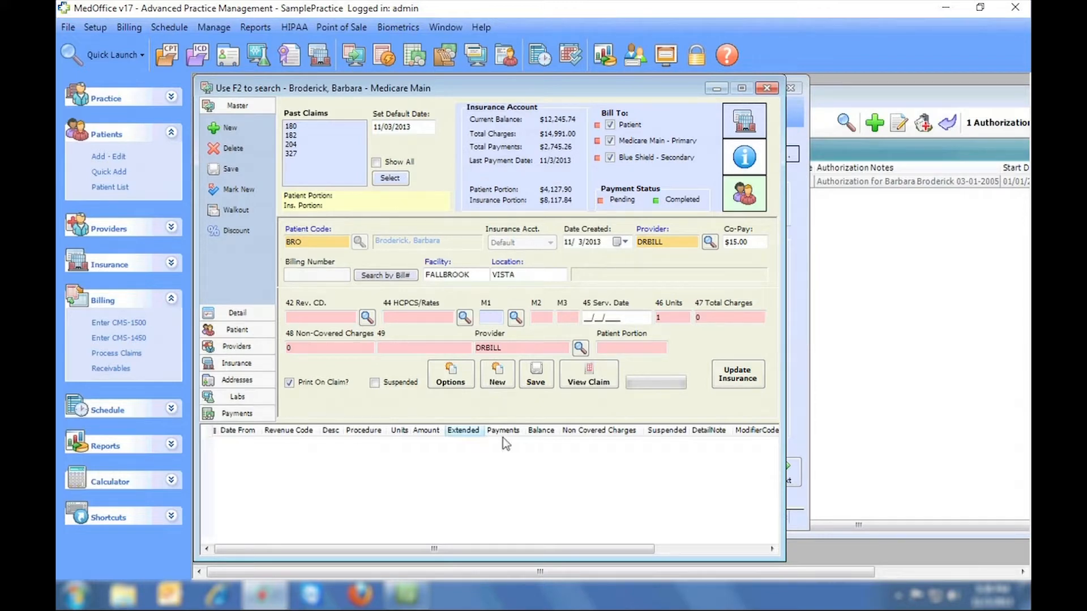
- Reveal the desktop, select the DentOffice shortcut and return to the practice management window
click(953, 8)
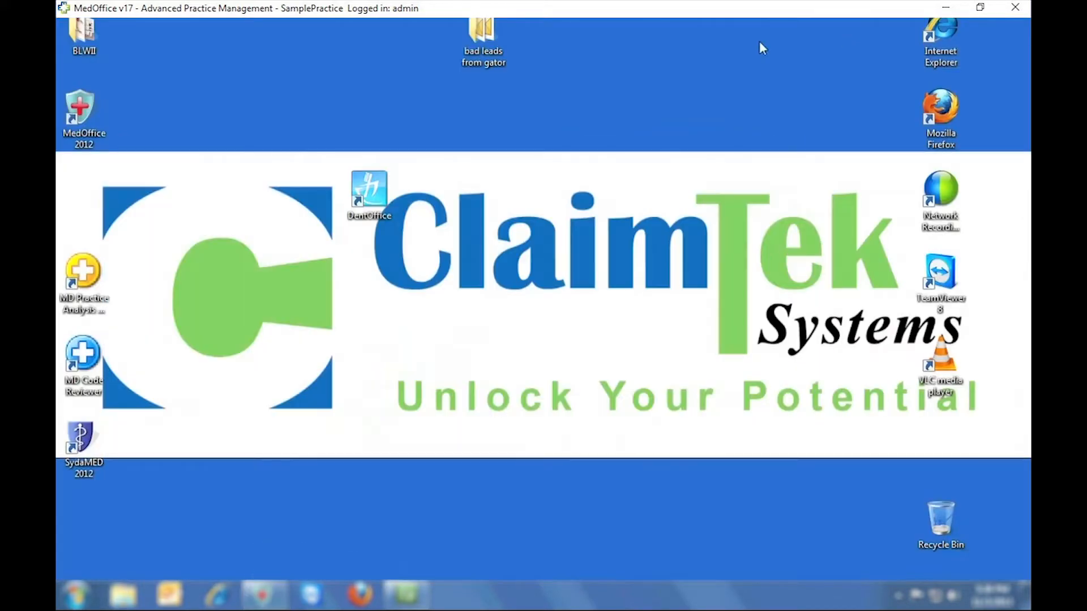
click(368, 192)
click(261, 594)
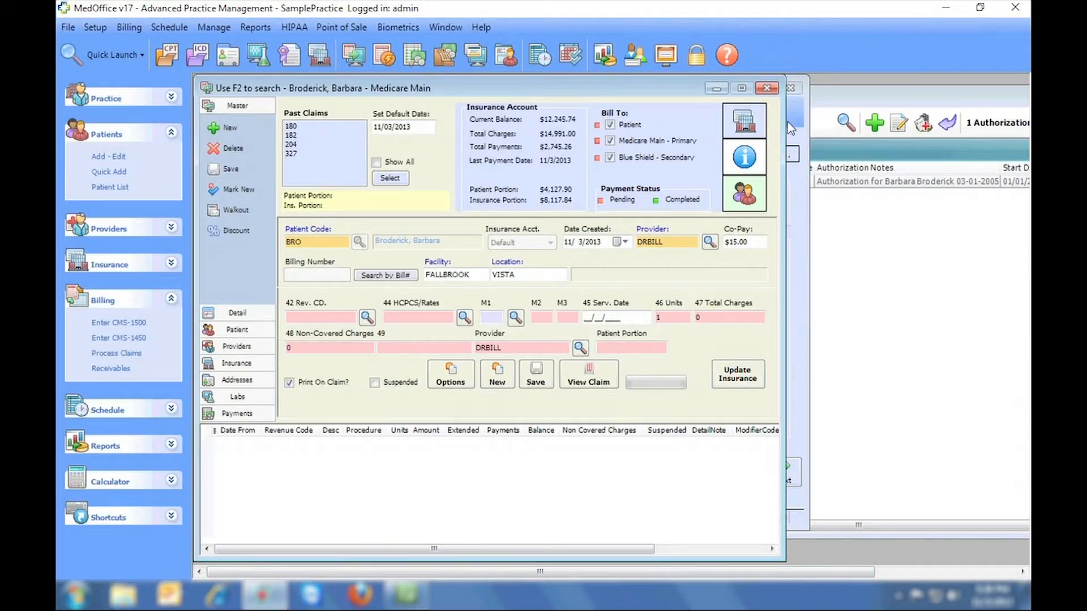
- Close the patient setup with its changes saved, and close the authorization search window
click(794, 89)
key(Return)
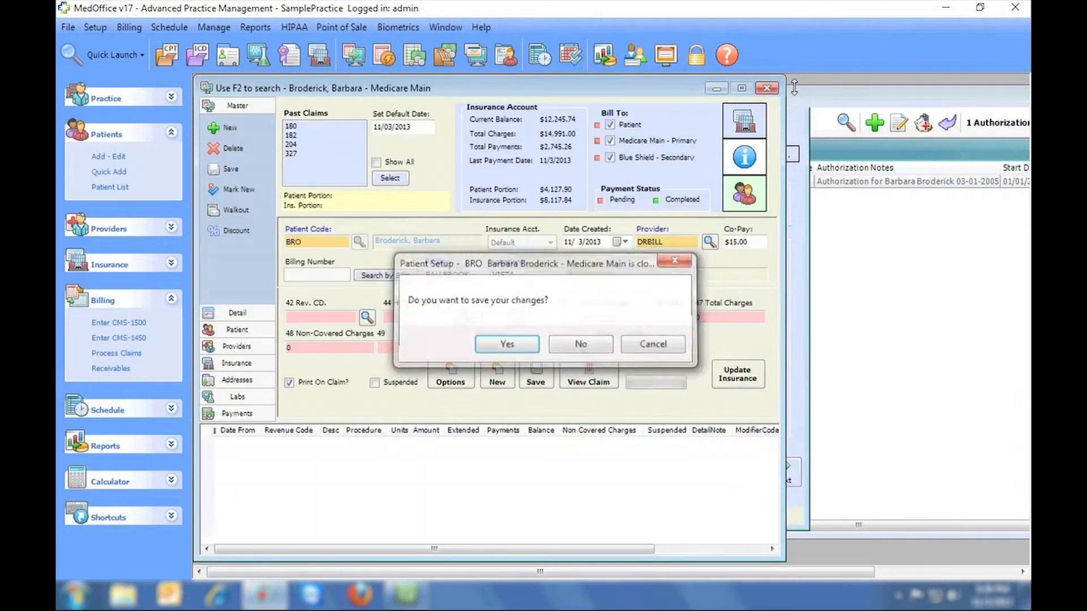
drag(818, 93, 478, 112)
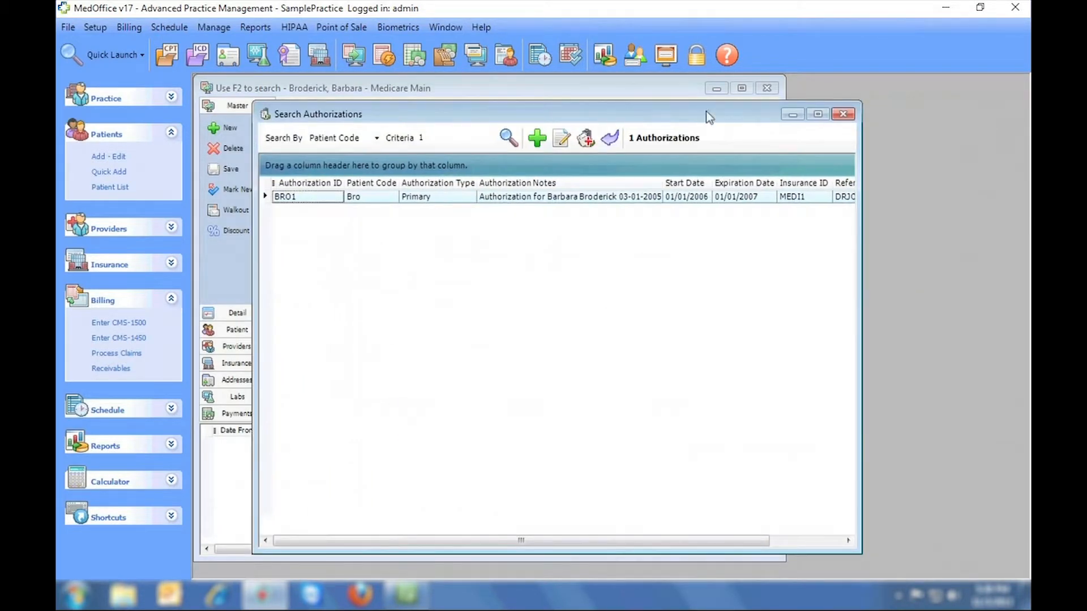
click(841, 113)
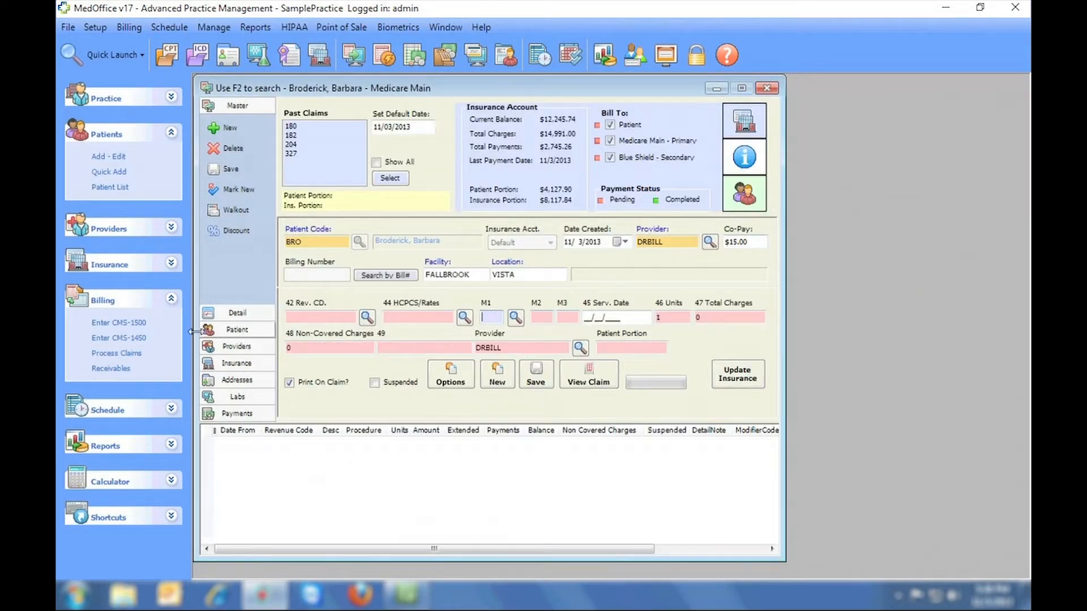
- Open a blank CMS-1500 claim beside the CMS-1450 claim, compare the two entry forms and close both
click(120, 322)
drag(365, 83, 617, 100)
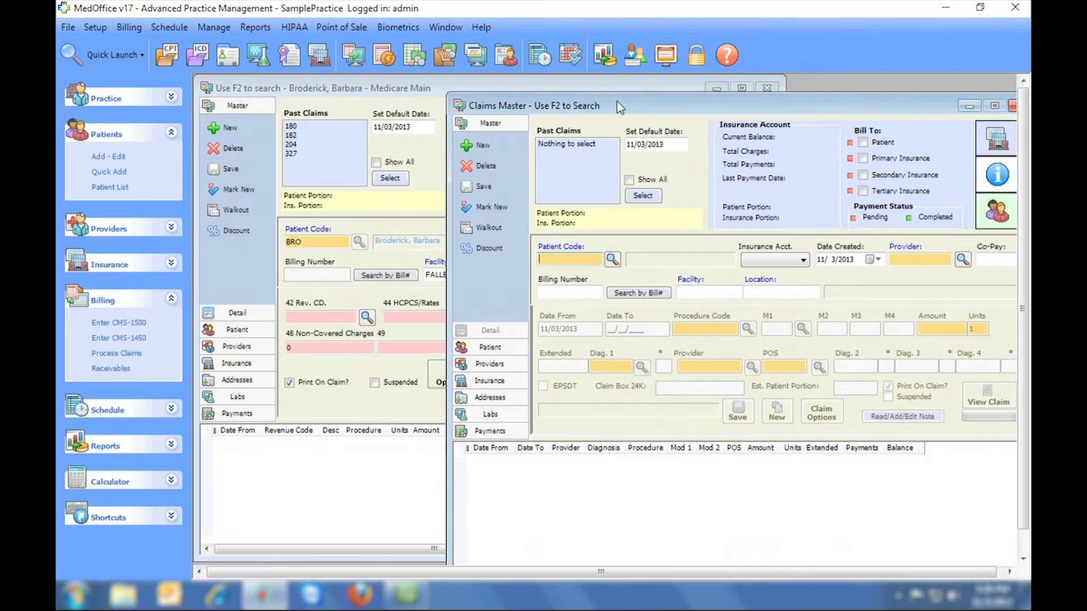
click(606, 88)
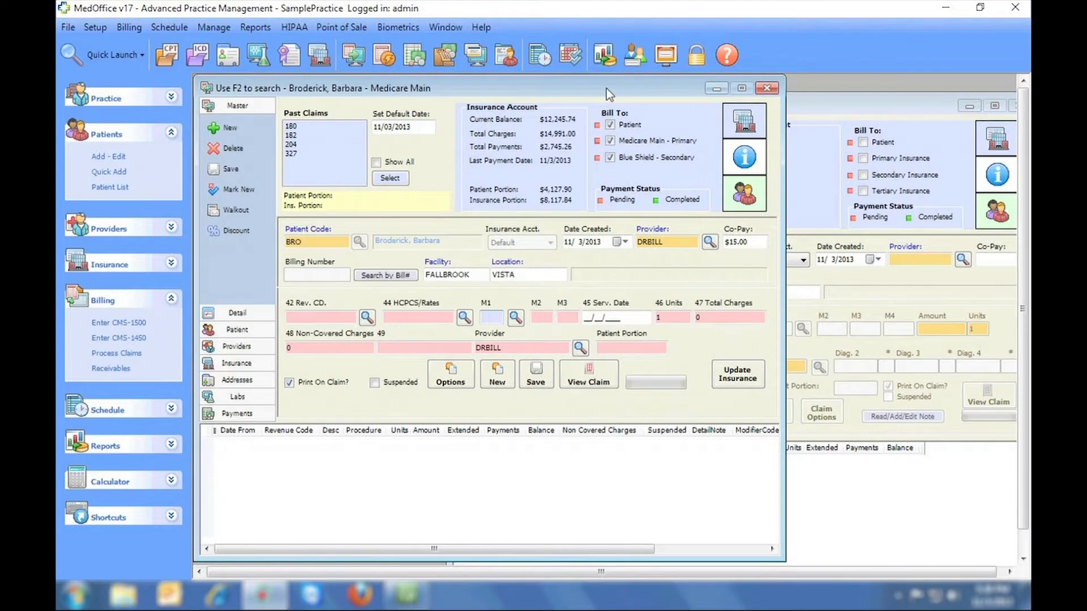
click(822, 103)
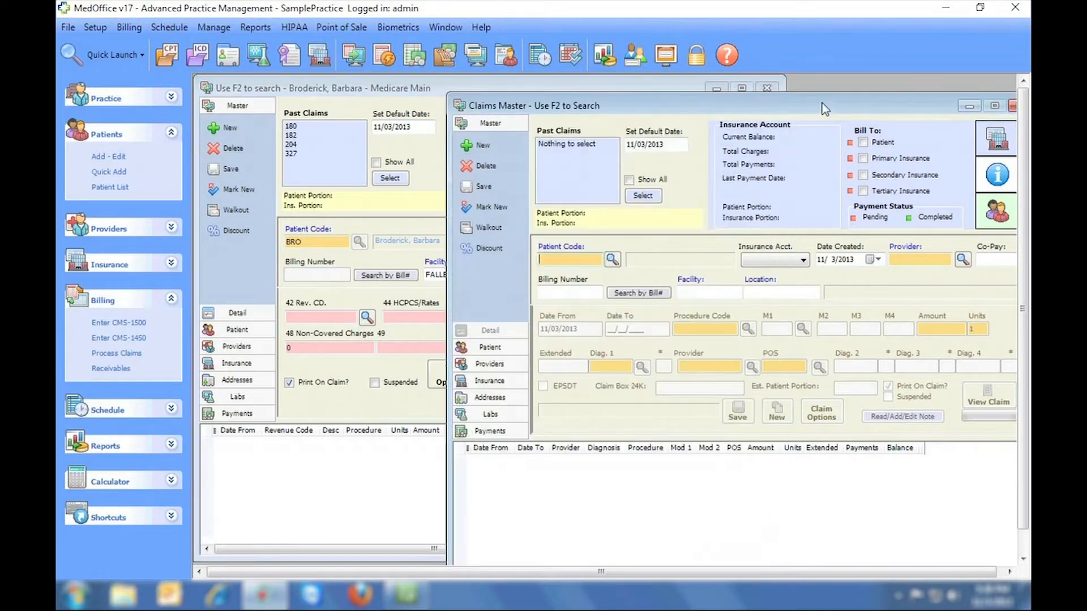
click(1012, 107)
click(771, 89)
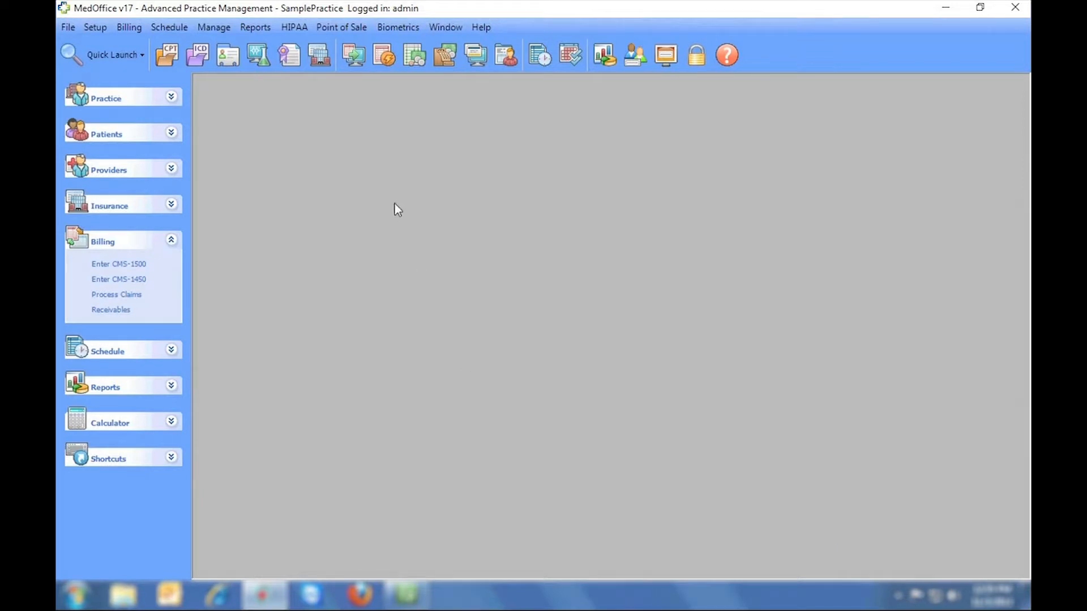
- Start a new CMS-1500 claim and load the first patient in the patient search list
click(350, 62)
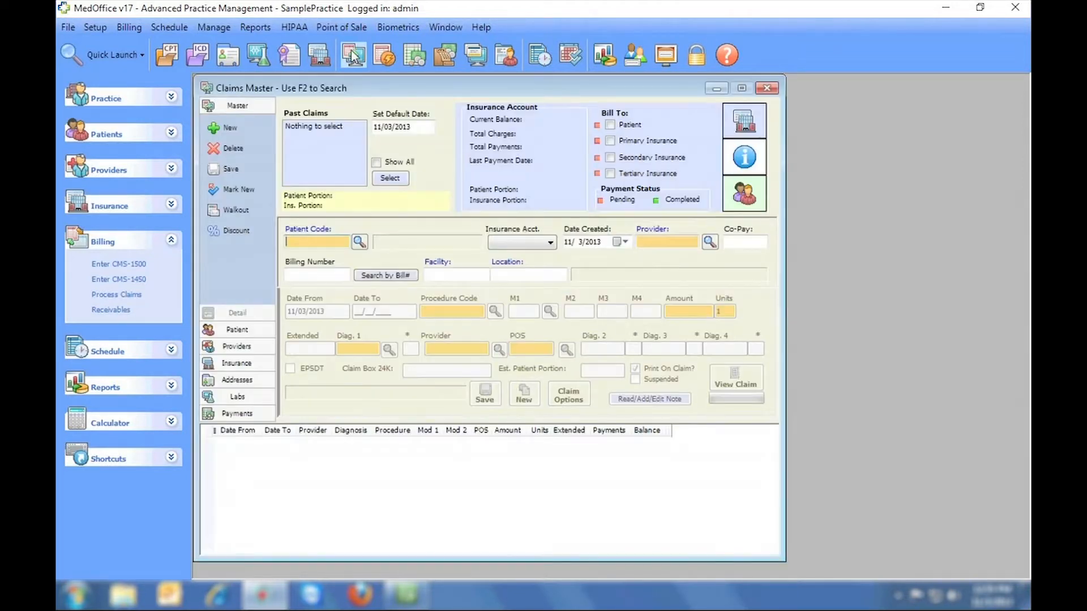
click(359, 242)
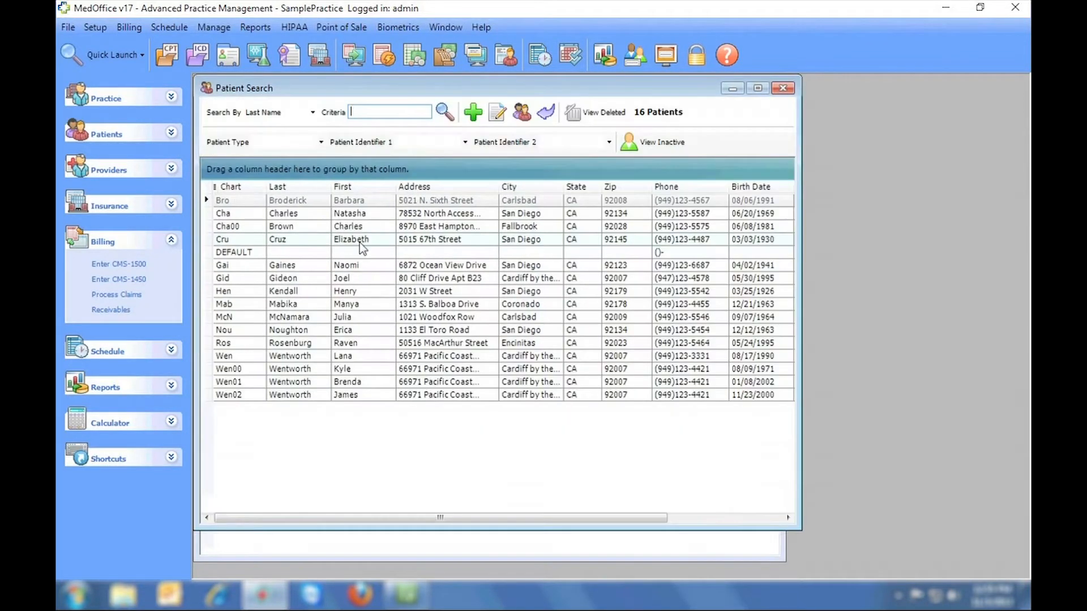
double_click(314, 200)
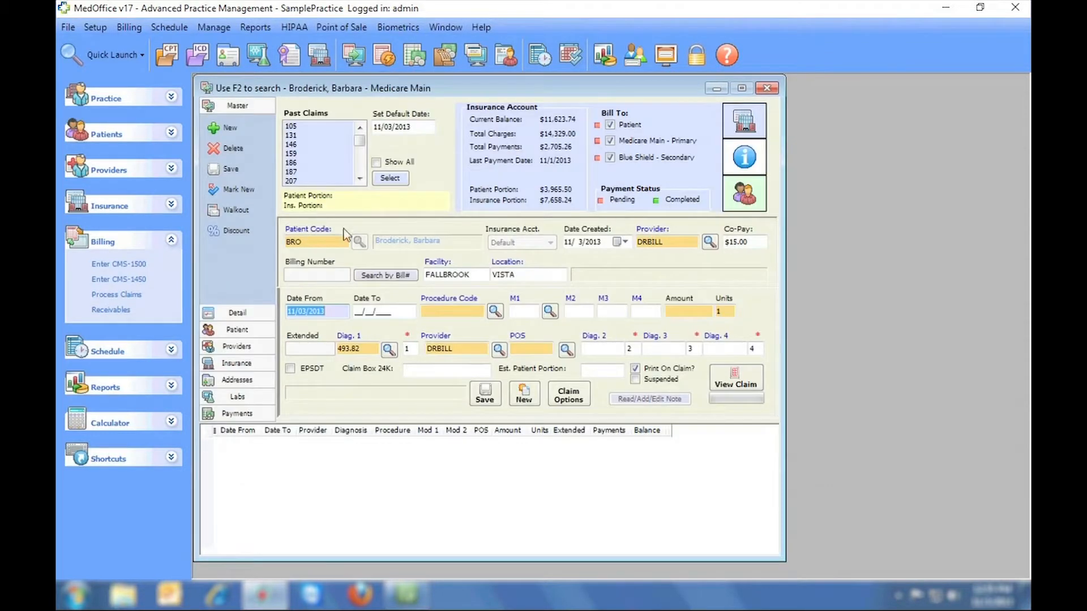
- Add a service line with procedure code 97110 to the claim and save it
click(443, 312)
text(97110)
key(Tab)
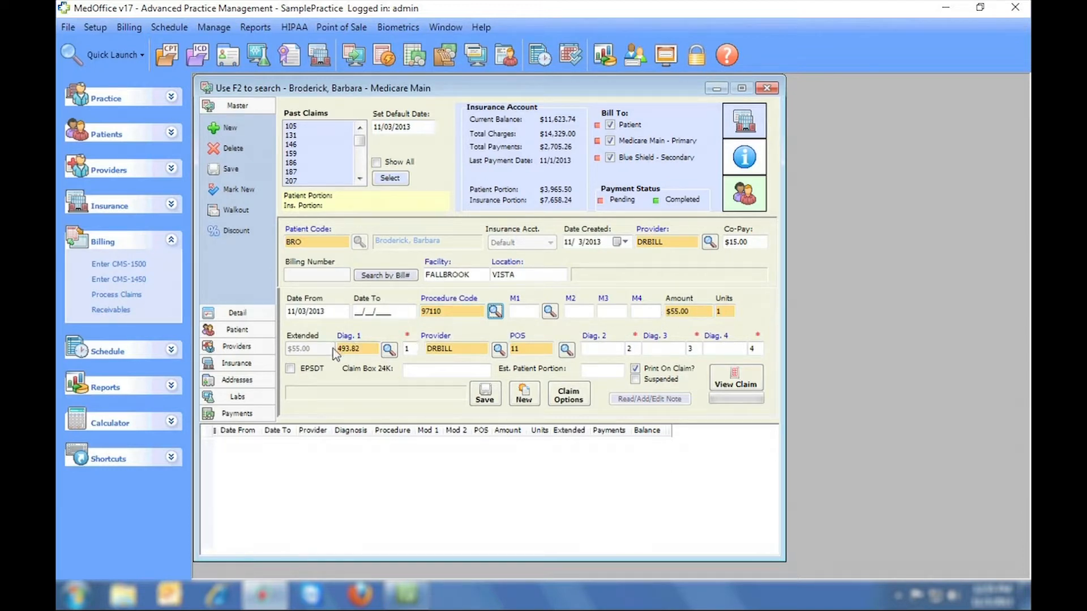
click(485, 395)
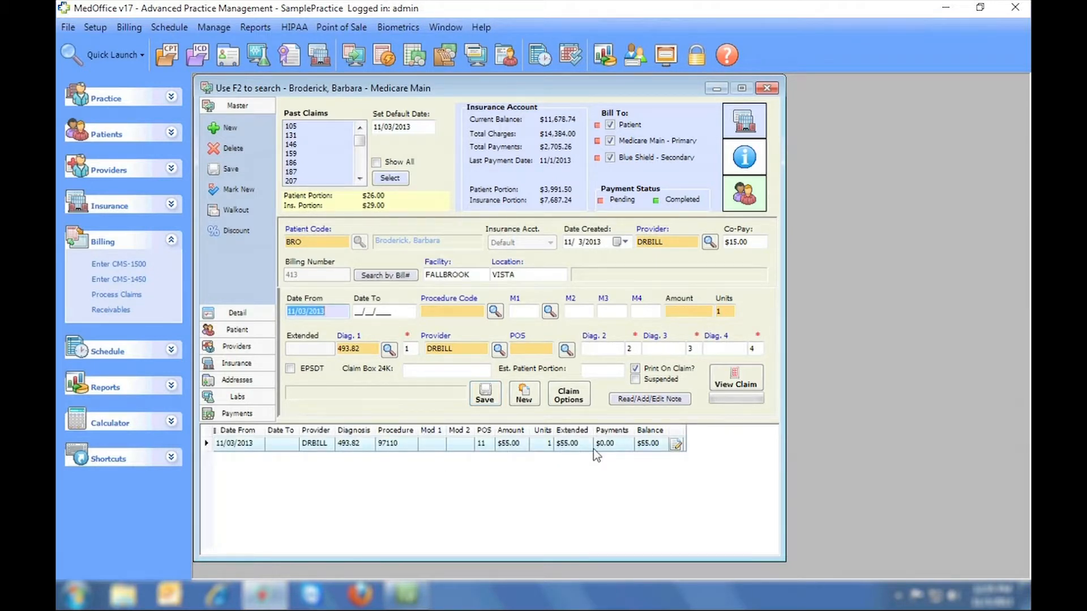
- View the claim as a CMS-1500 form with lines, look through it and close it
click(742, 378)
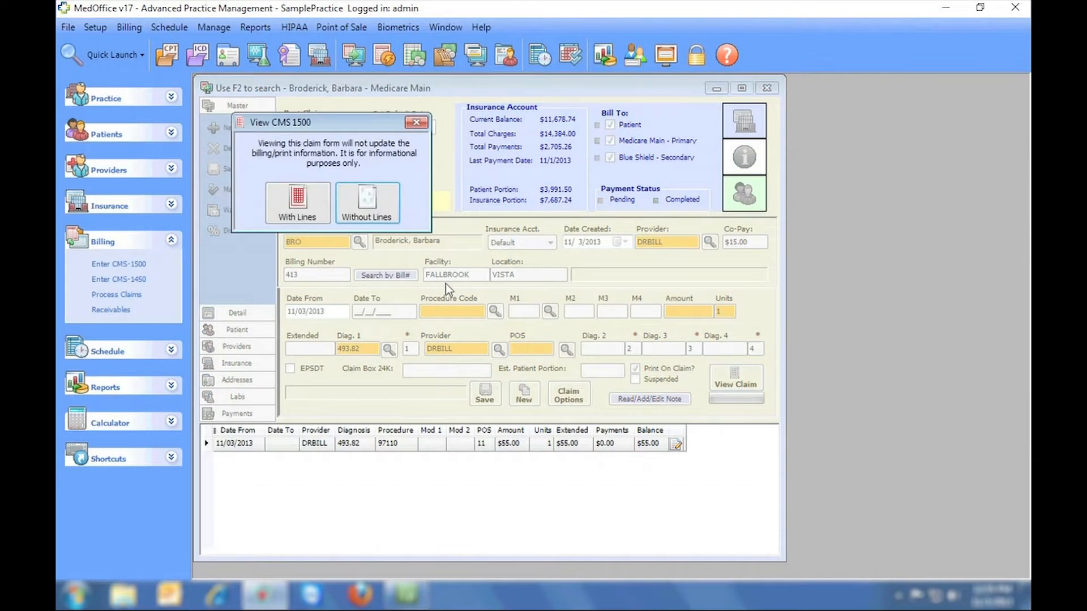
click(292, 207)
mouse_move(1011, 169)
mouse_down()
mouse_move(997, 363)
mouse_move(1008, 159)
mouse_up()
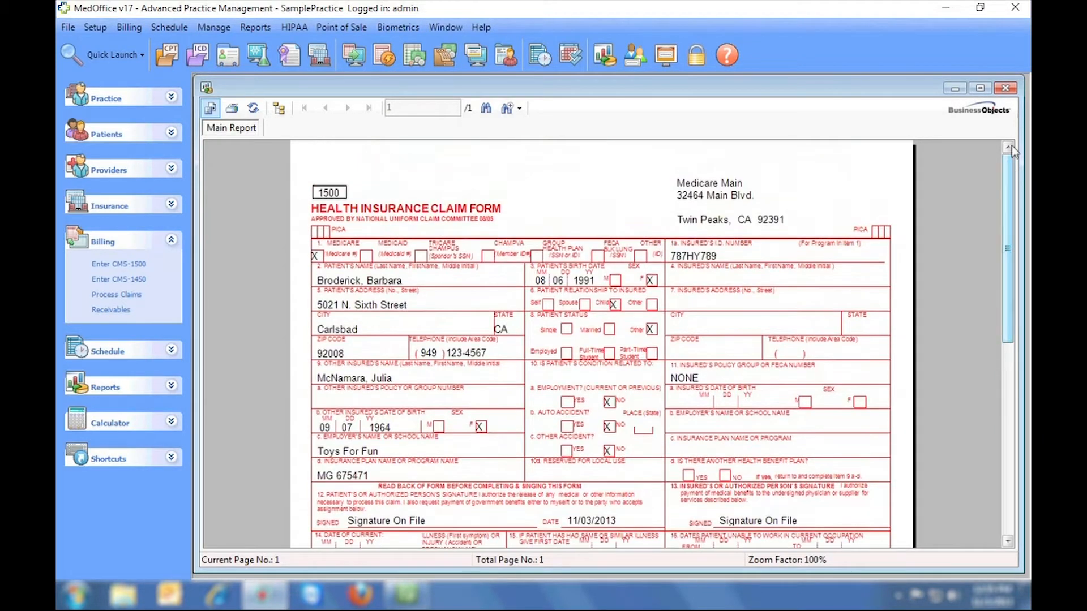
click(1004, 88)
- Add a second service line with procedure code 99213 to the claim and save it
click(437, 310)
text(992)
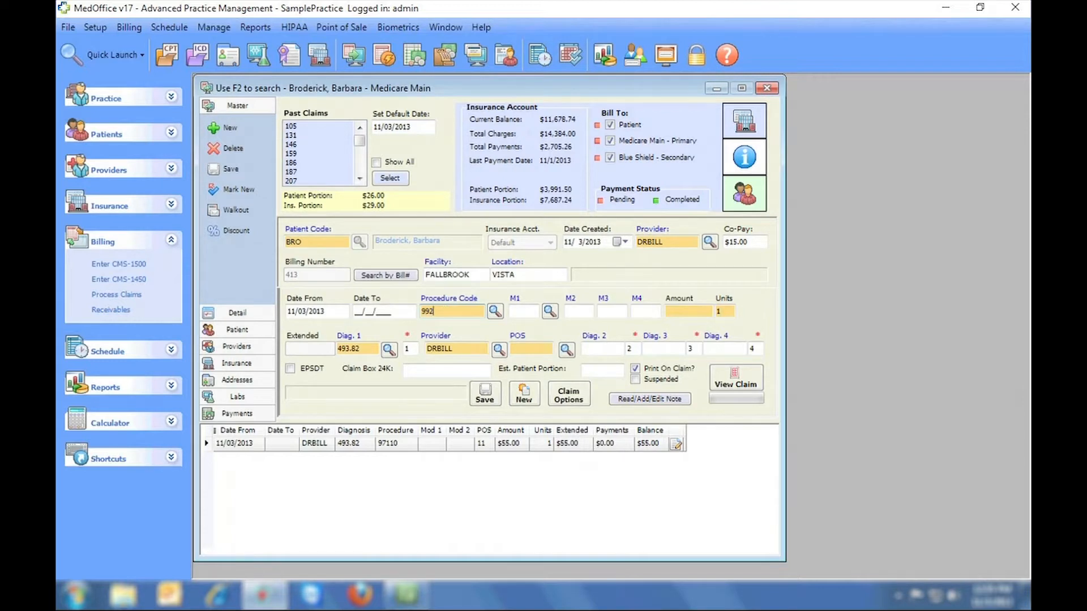
text(13)
key(Tab)
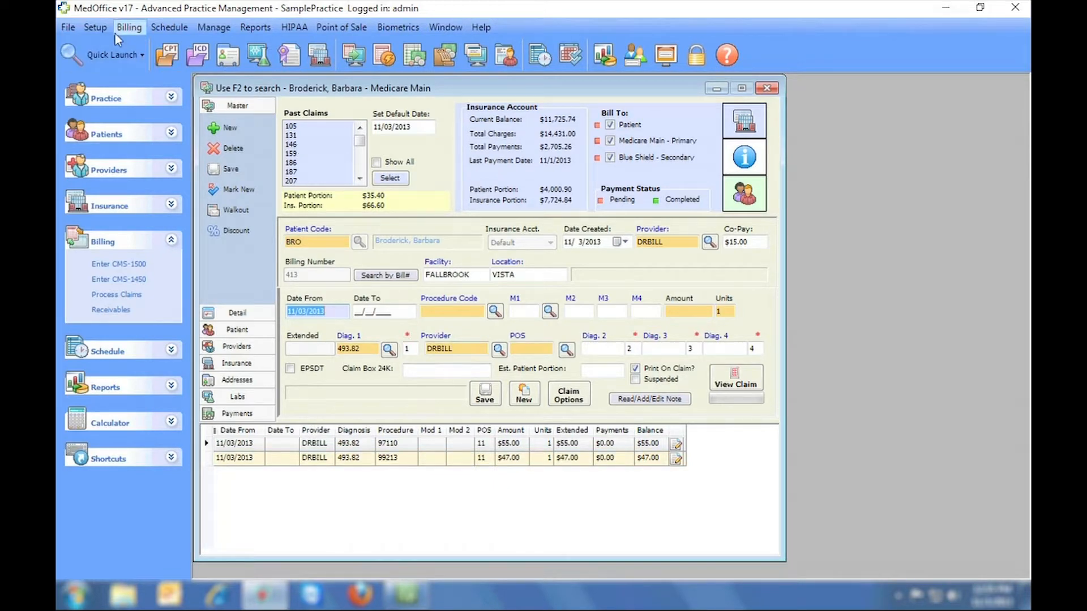
- Open the procedure code setup and look up code 97110 and its short code 1
click(100, 27)
mouse_move(189, 136)
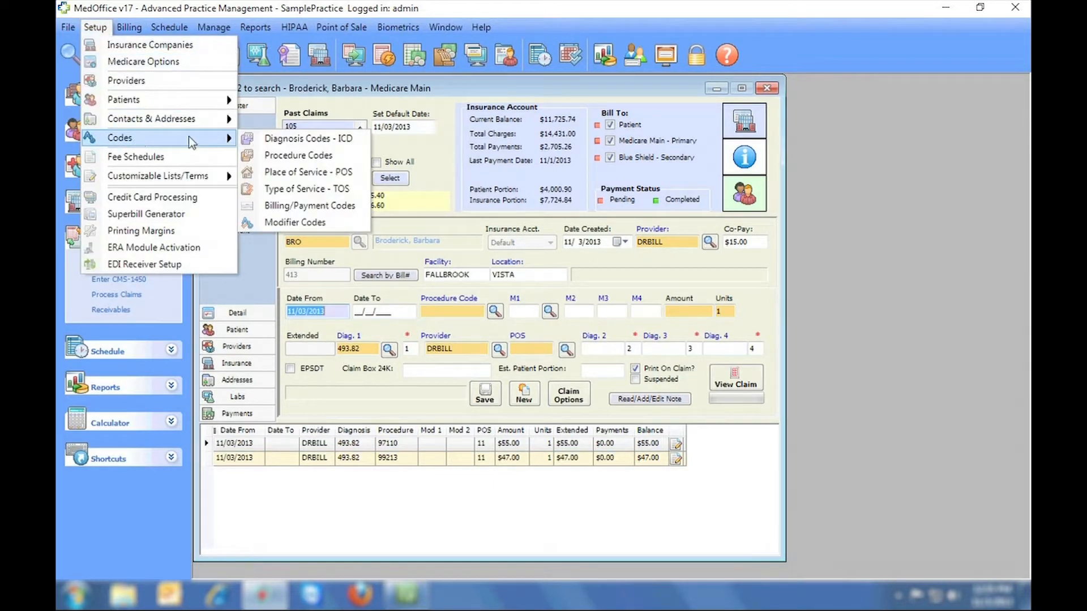
click(302, 153)
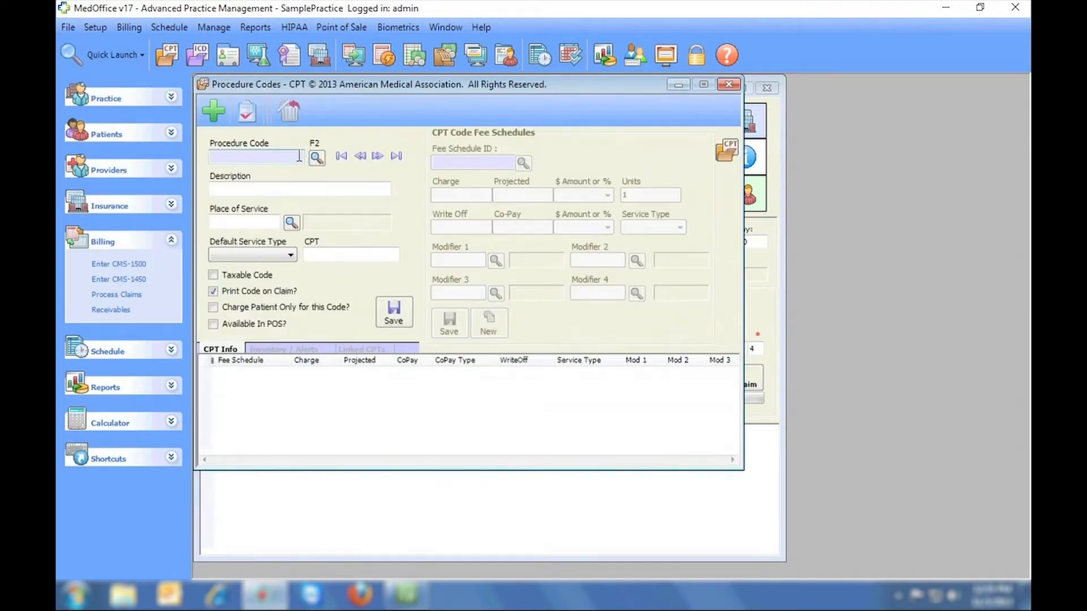
text(97110)
key(Return)
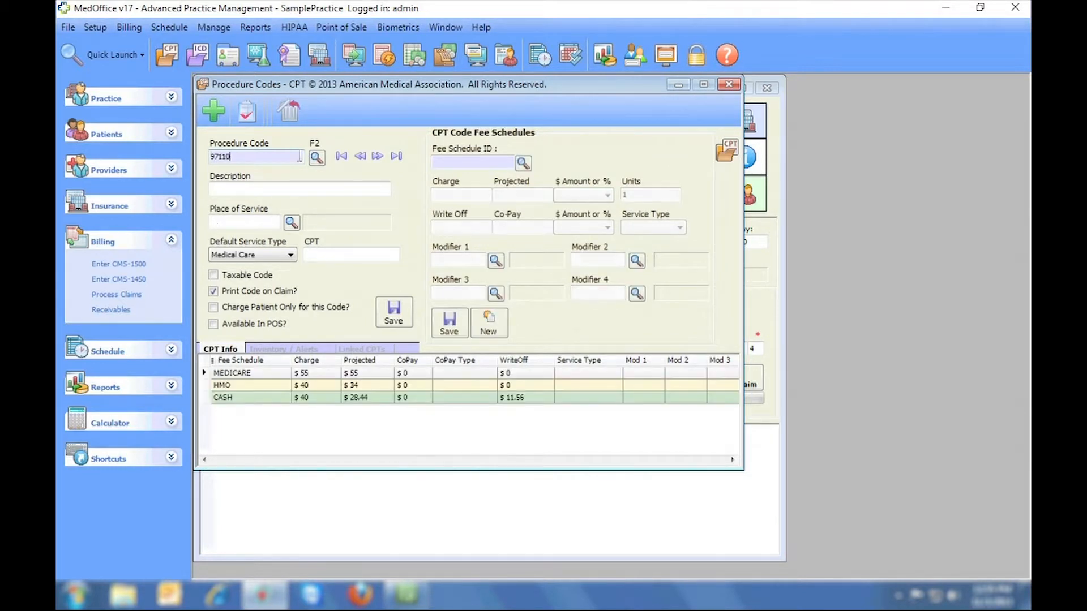
drag(299, 157, 198, 154)
text(1)
click(395, 309)
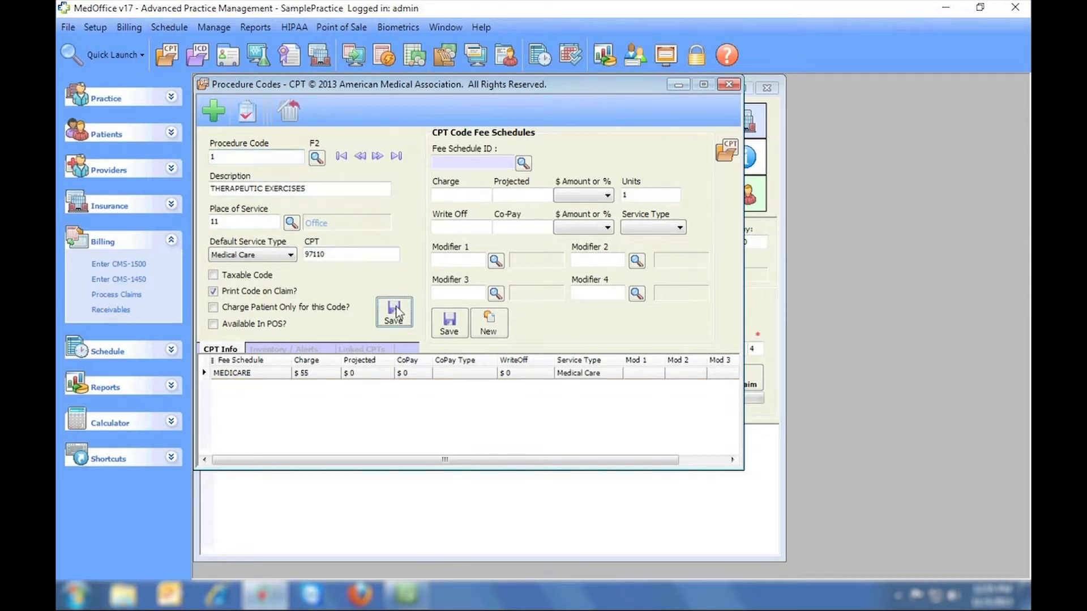
- Look up procedure code 99213 and its short code 2, and close the procedure code setup
drag(232, 158, 204, 158)
text(99213)
key(Return)
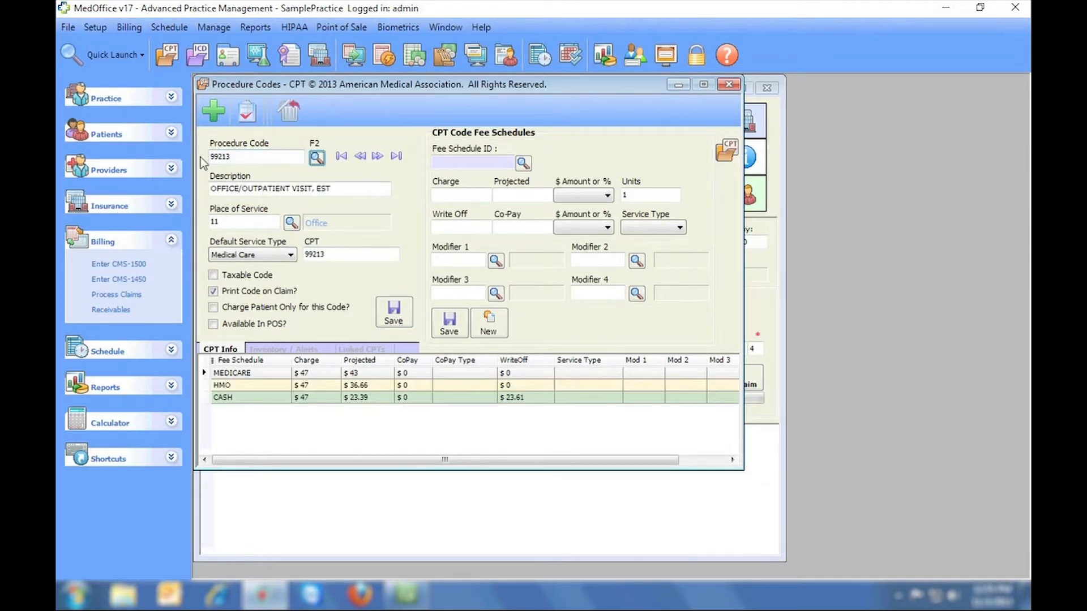
drag(245, 157, 173, 167)
text(2)
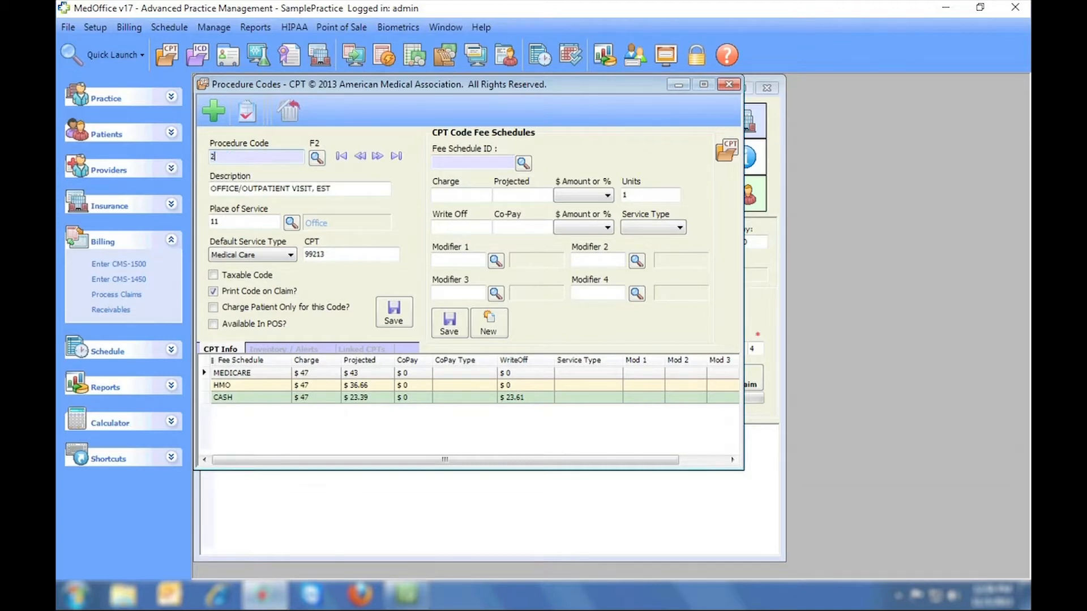
click(395, 313)
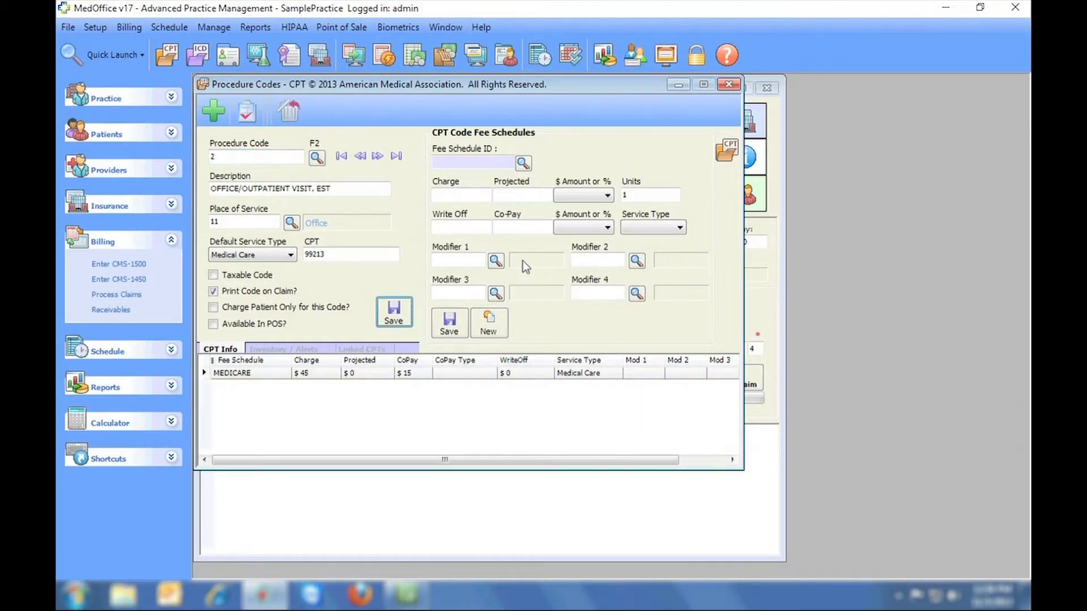
click(728, 85)
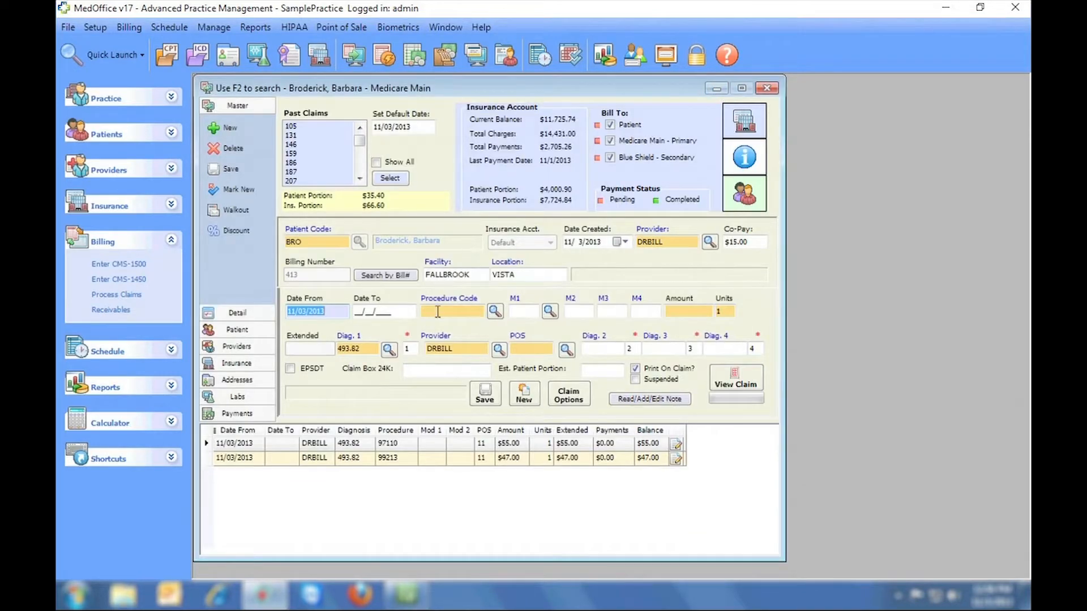
- Add two more service lines to the claim using the short procedure codes 1 and 2, saving each
text(1)
click(484, 396)
click(452, 311)
text(2)
key(Tab)
click(484, 396)
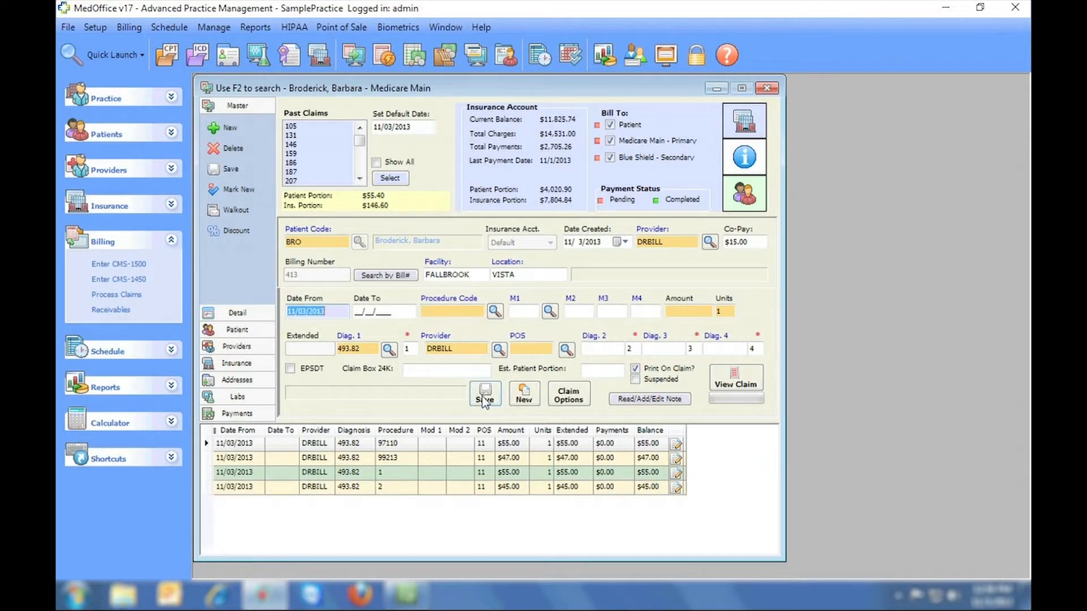
- View the CMS-1500 form with lines, check the procedure codes on its service lines and close the preview
click(723, 380)
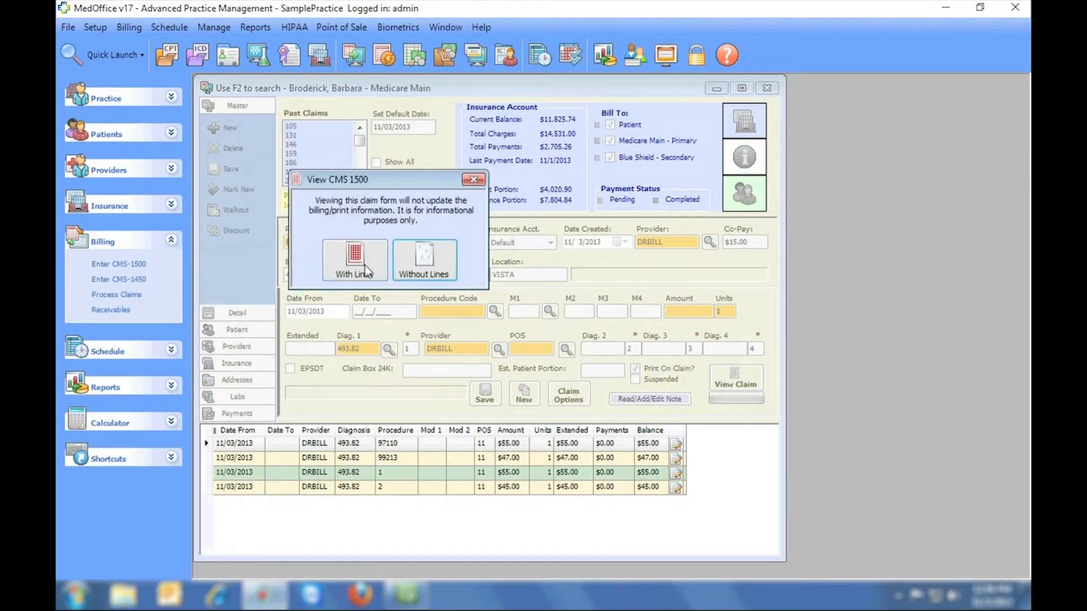
click(421, 273)
drag(1006, 182, 1005, 345)
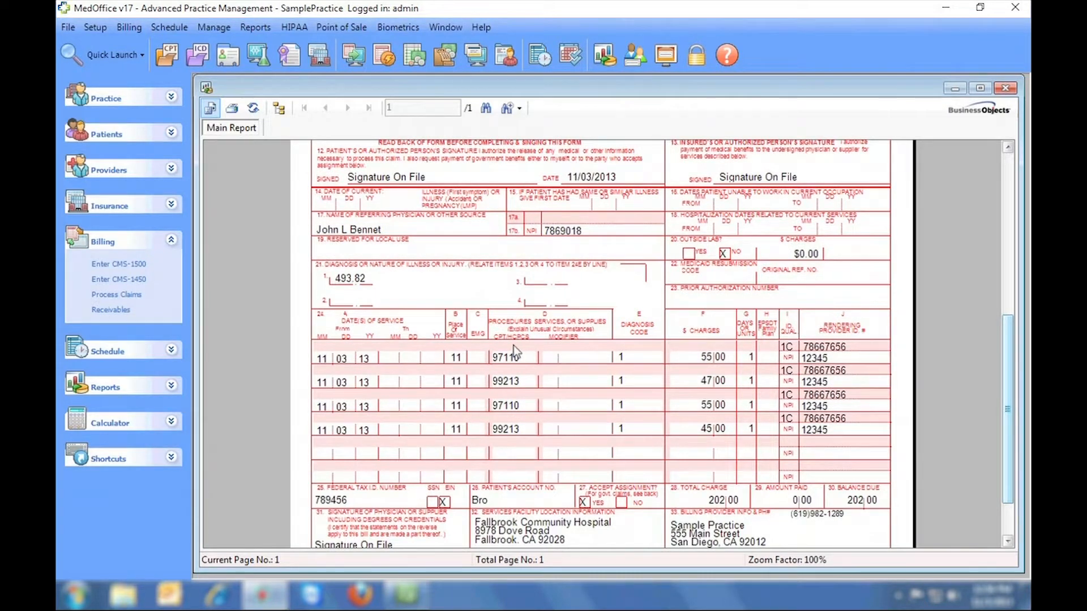
click(1005, 88)
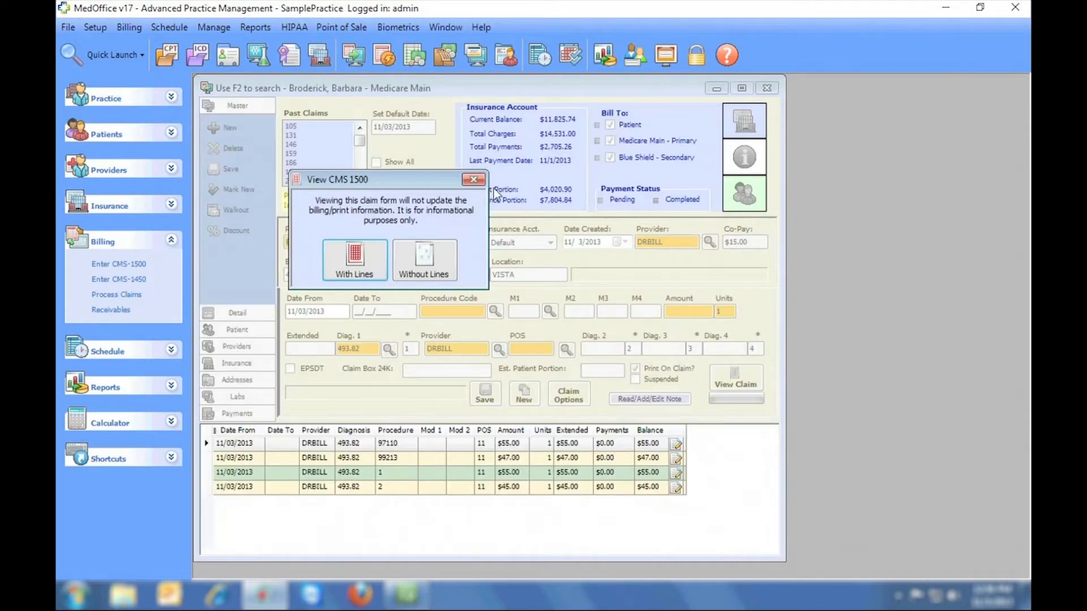
click(473, 180)
- Look up procedure code 27275 in the procedure code setup, view its linked CPTs and close the setup
click(95, 27)
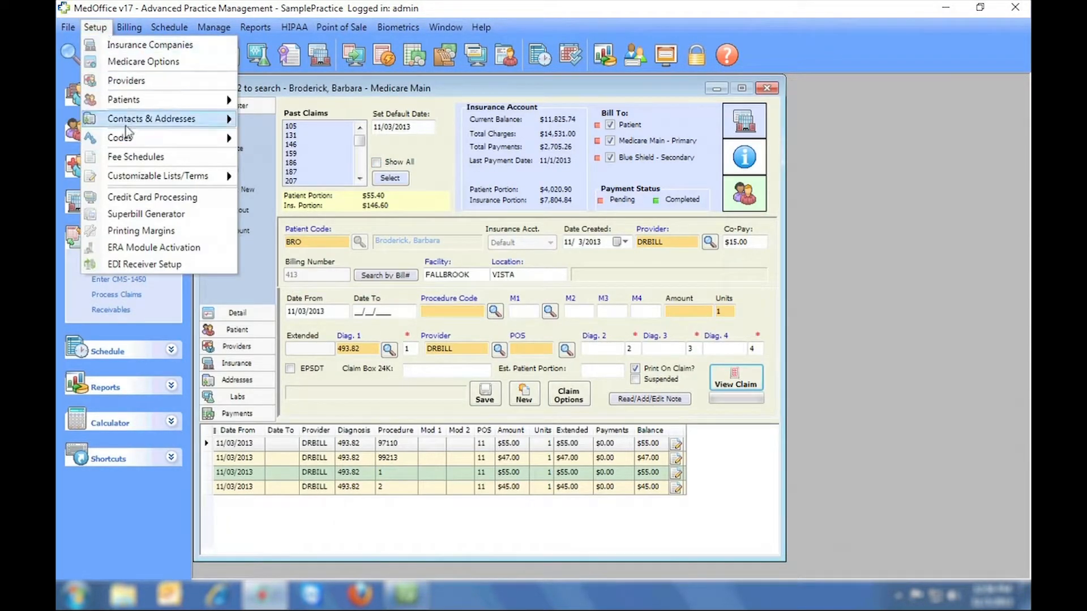
mouse_move(151, 138)
click(292, 154)
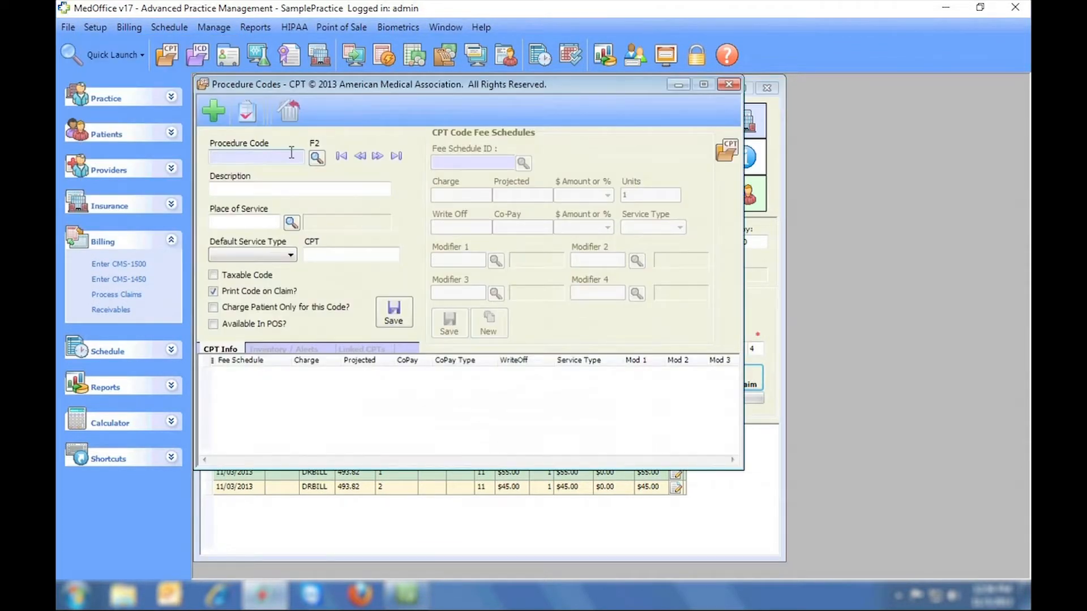
text(27275)
key(Tab)
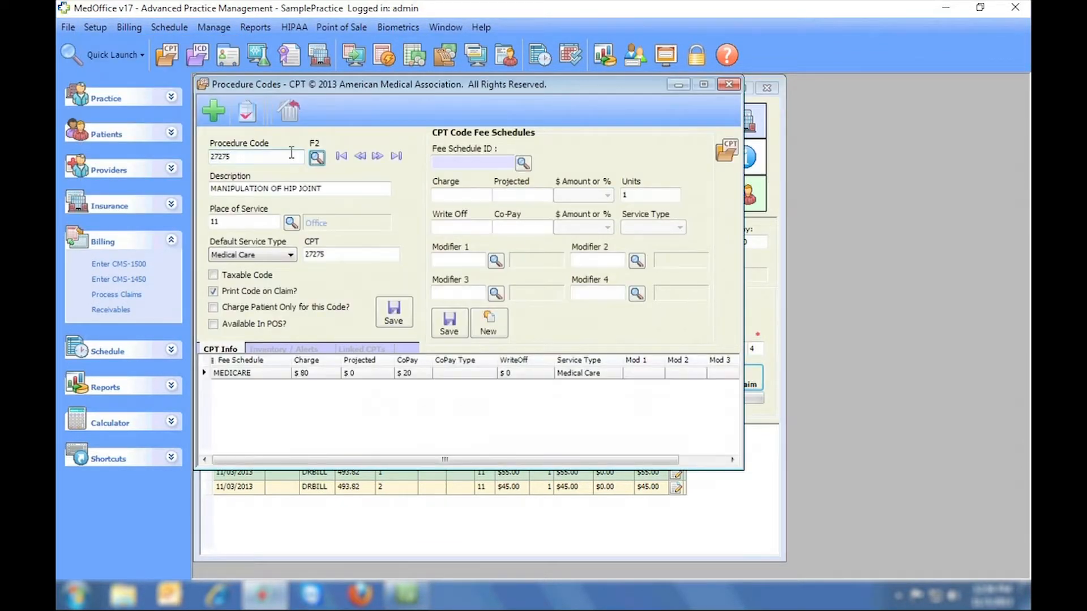
click(394, 350)
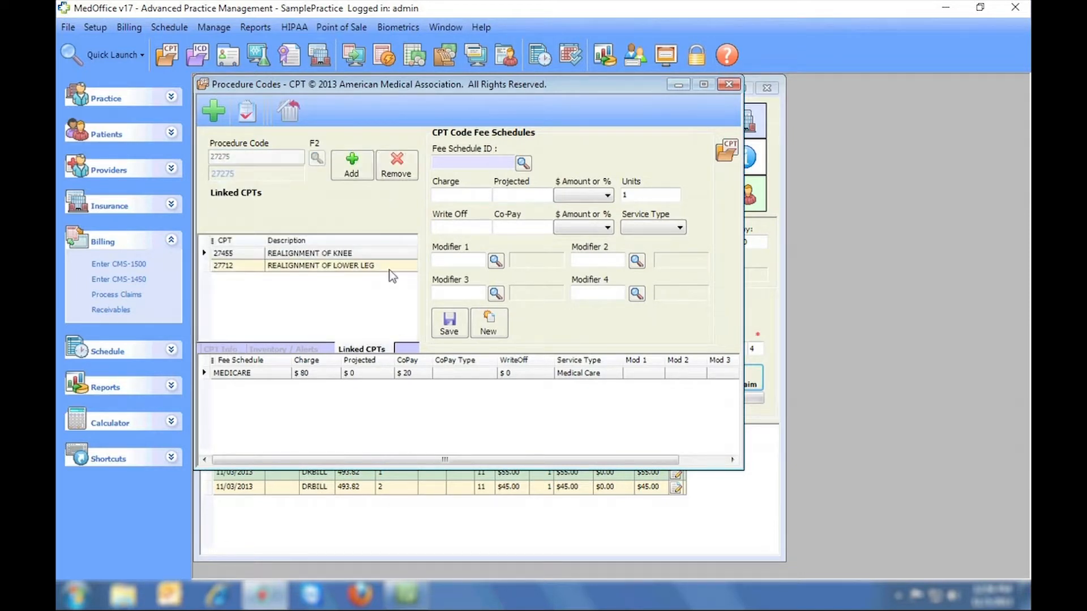
click(728, 85)
key(Return)
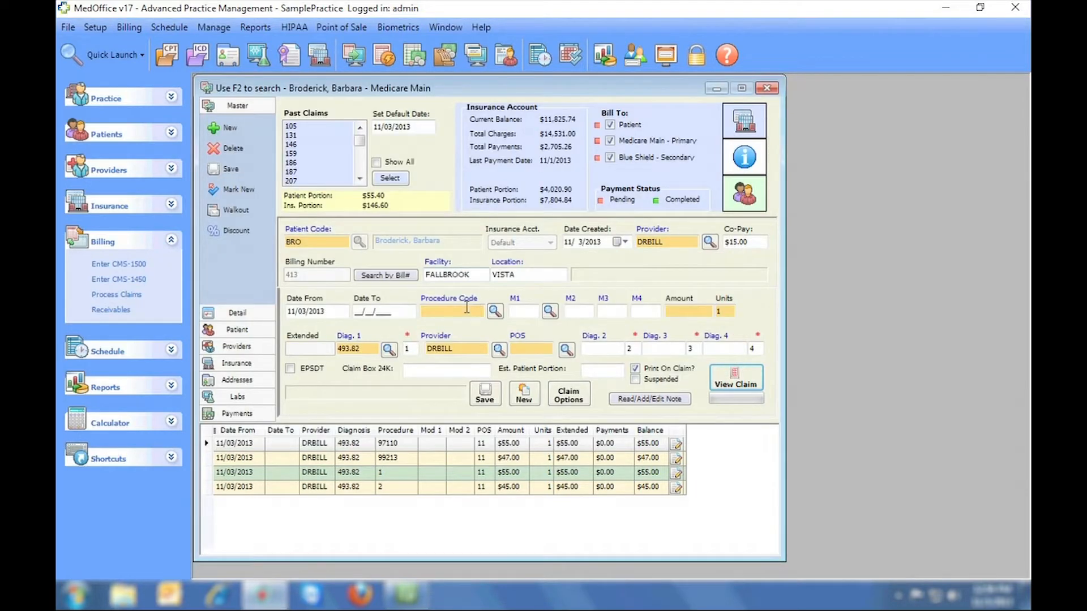
- Add a service line with procedure code 27275 and its linked CPTs to the claim and save it
text(27275)
key(Tab)
click(485, 393)
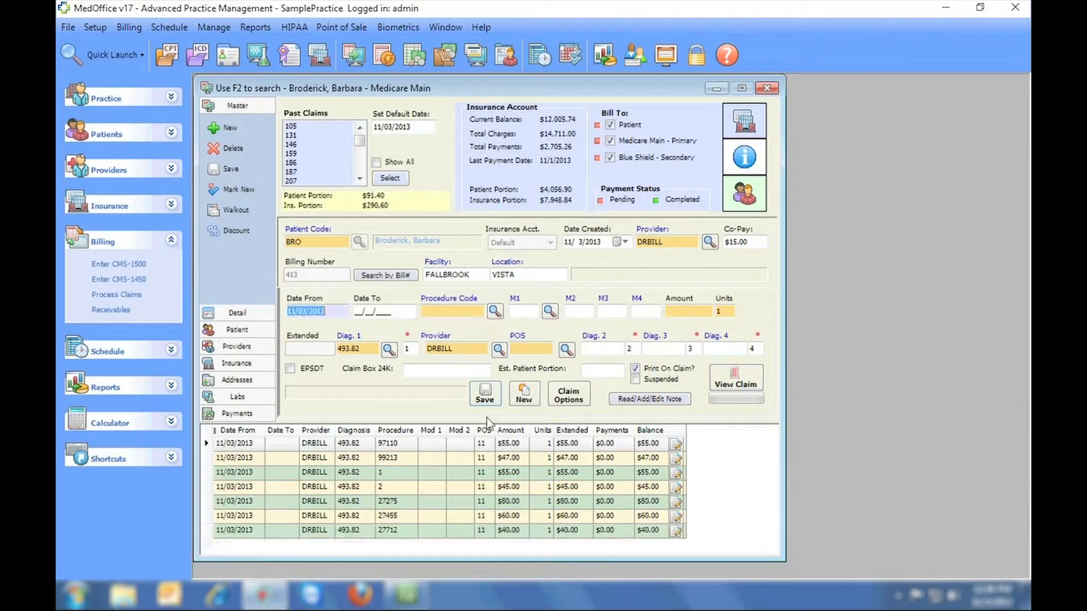
- View the CMS-1500 form with lines, check the linked procedure codes on its service lines and close the preview
click(735, 381)
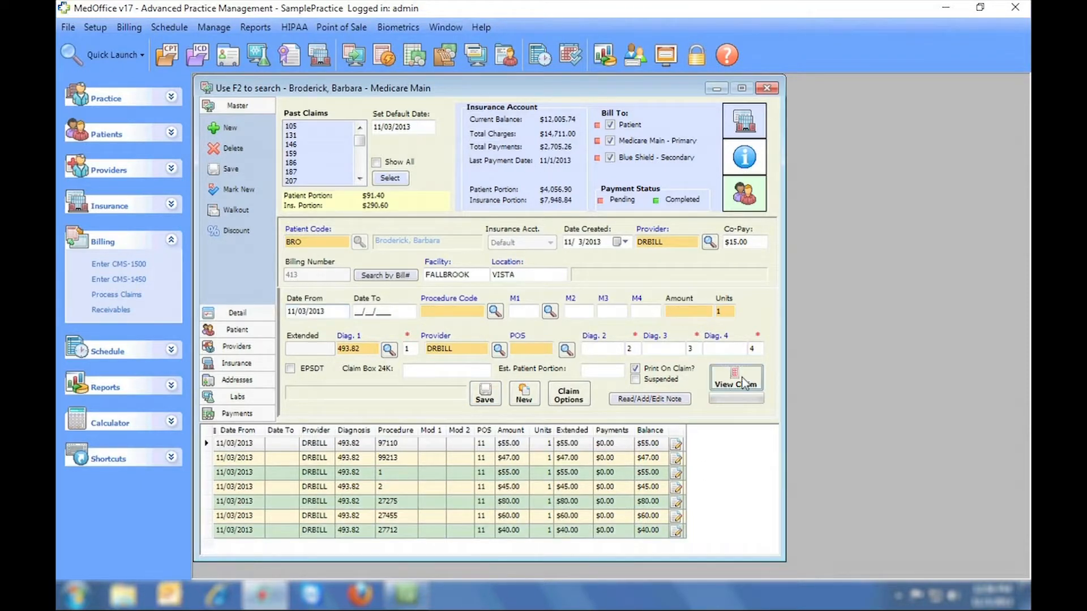
click(429, 317)
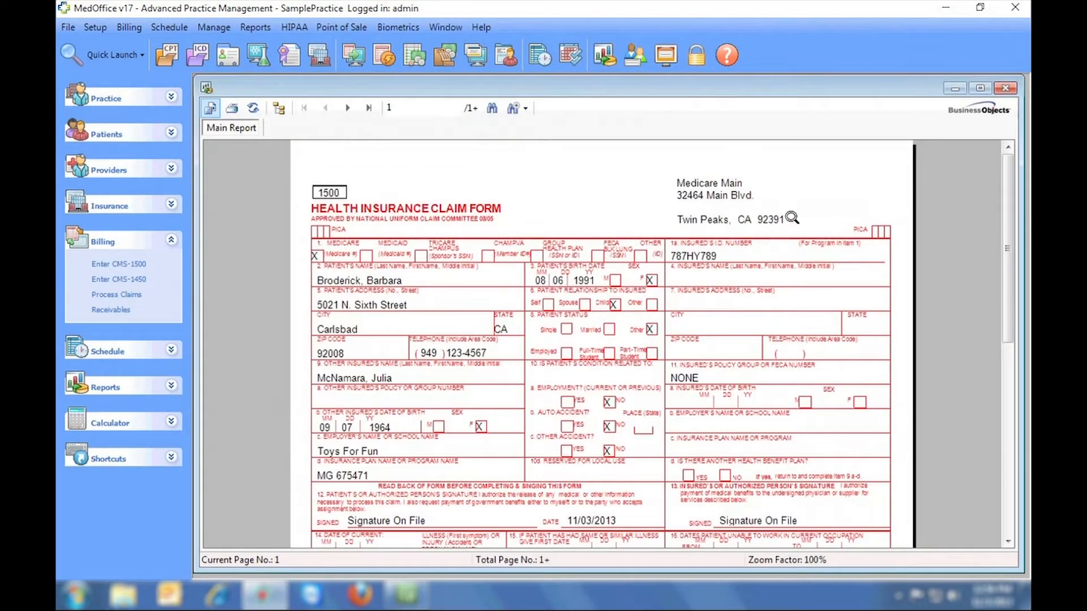
drag(1004, 179, 986, 365)
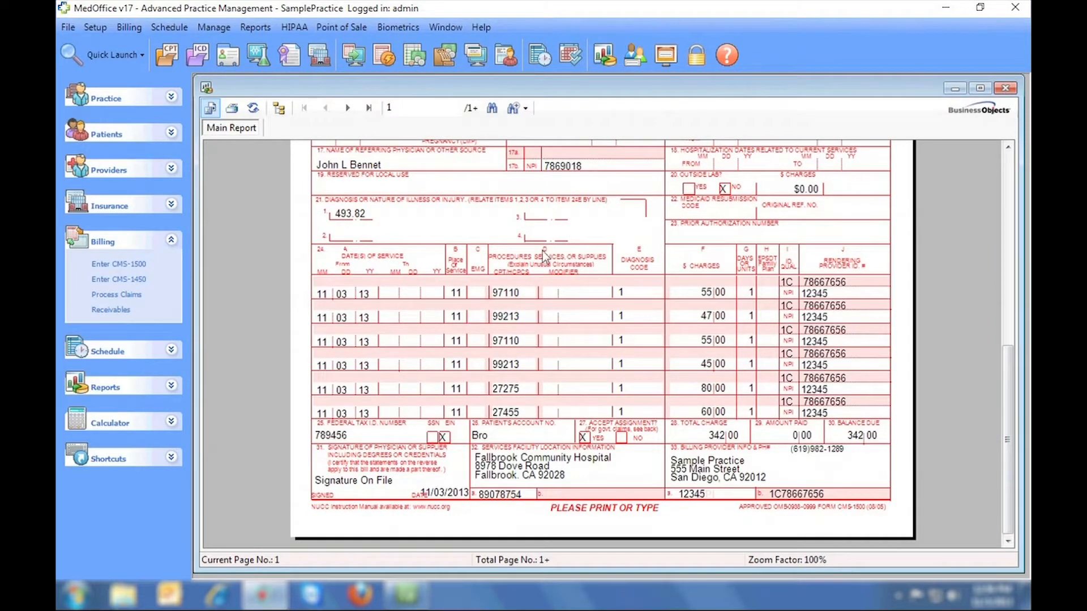
click(1005, 87)
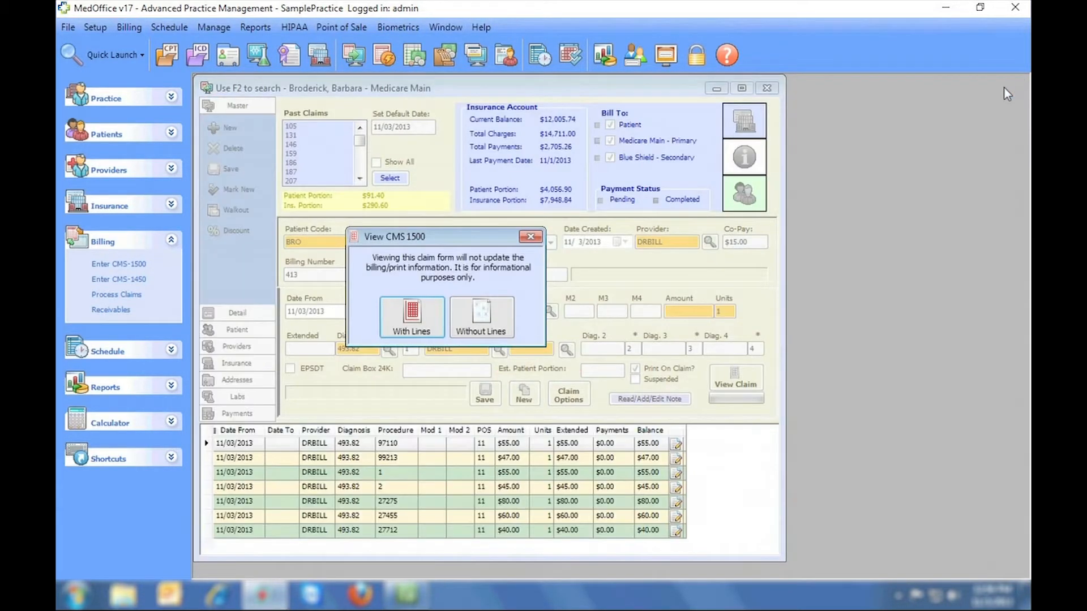
click(530, 236)
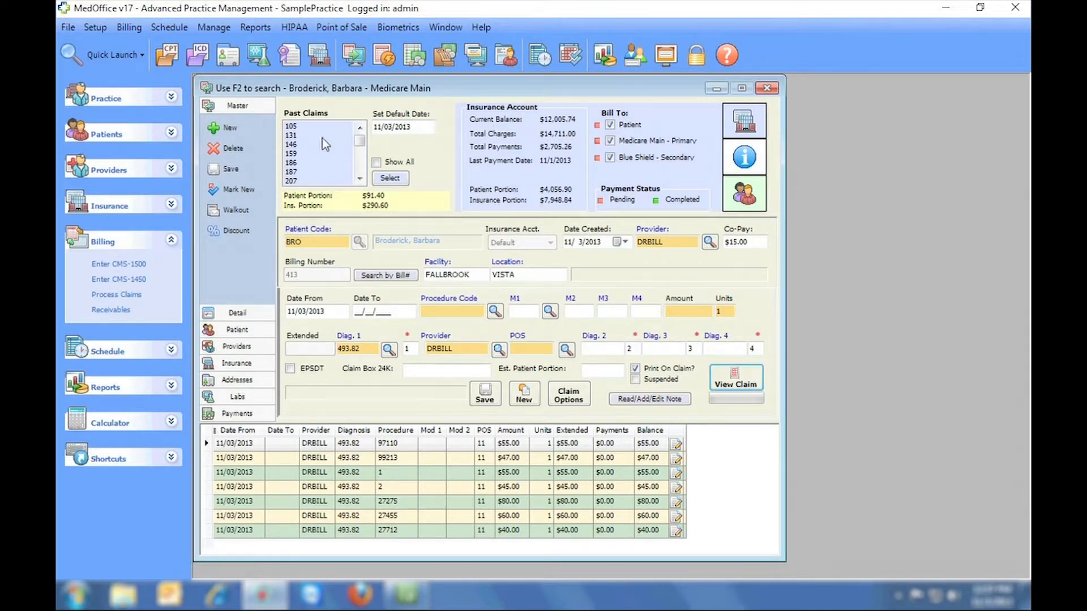
- Browse the past claims, view the current claim's CMS-1500 form with lines to check the billed insurance, and close the preview
mouse_move(364, 143)
mouse_down()
mouse_move(363, 173)
mouse_move(361, 146)
mouse_up()
click(359, 178)
click(735, 378)
click(291, 181)
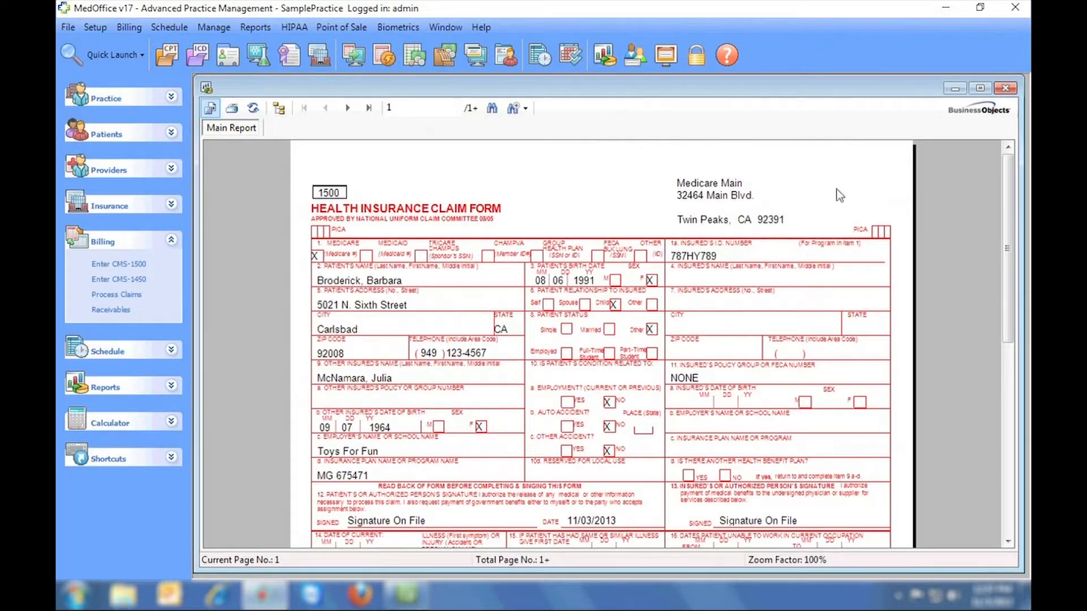
click(1005, 88)
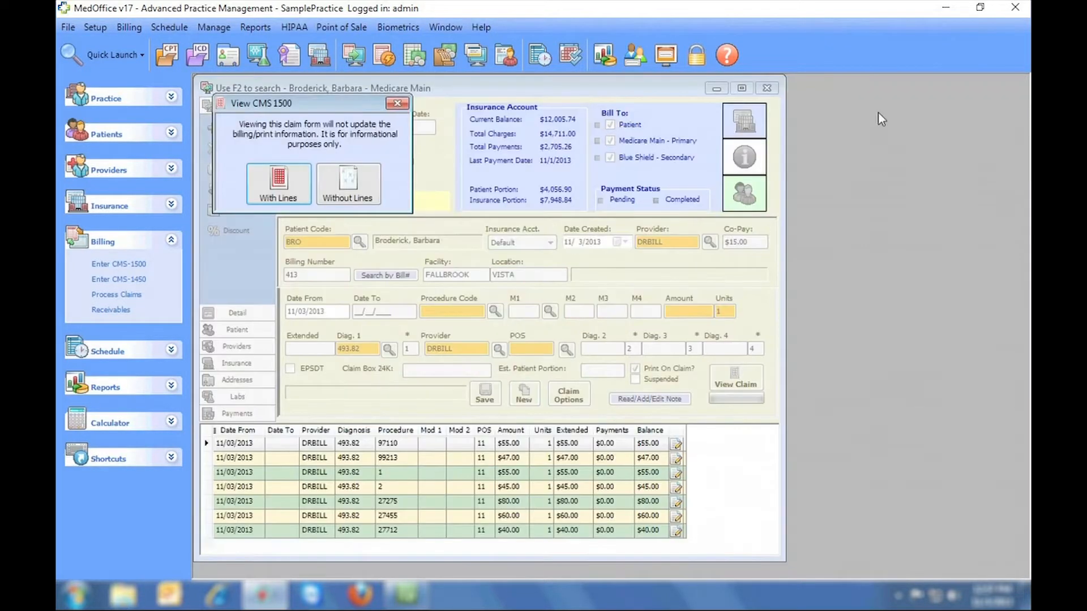
click(397, 103)
- Load past claim 214, view its CMS-1500 form with lines to check the billed insurance, and close the preview
click(300, 180)
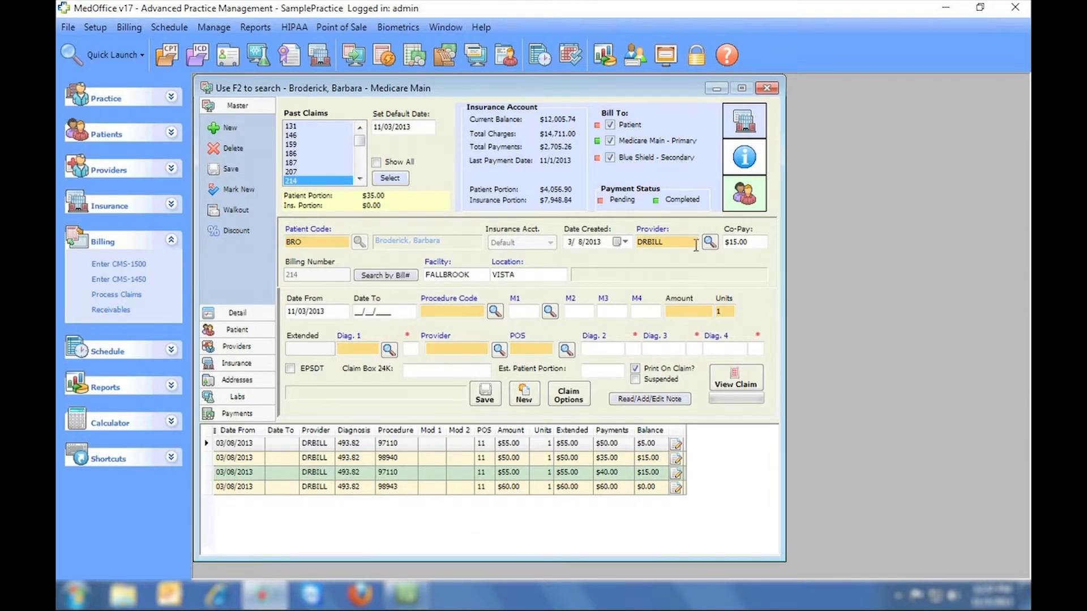
click(735, 384)
click(335, 218)
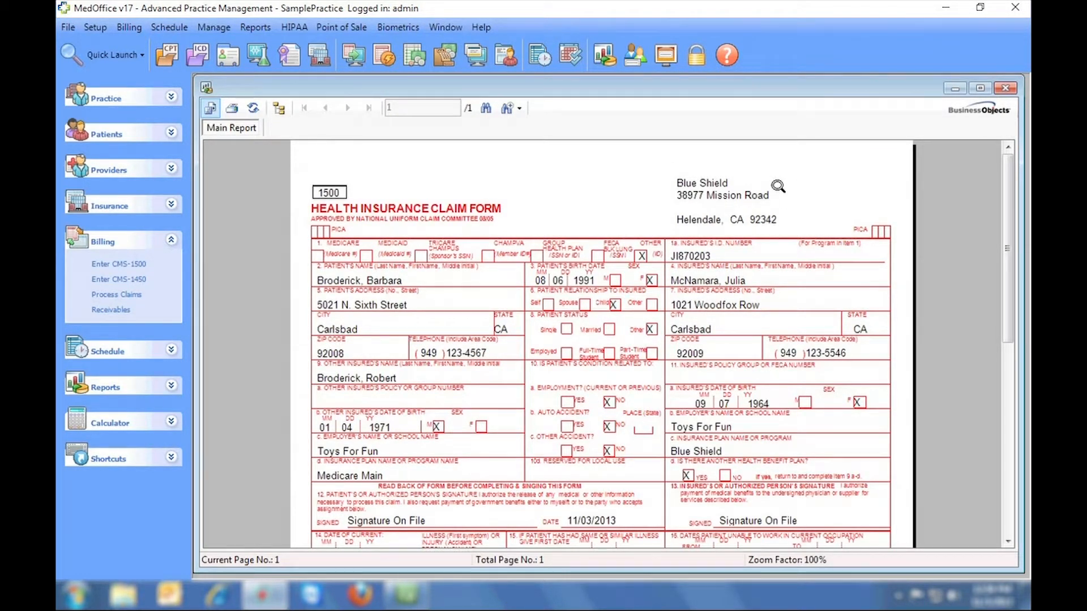
click(1005, 89)
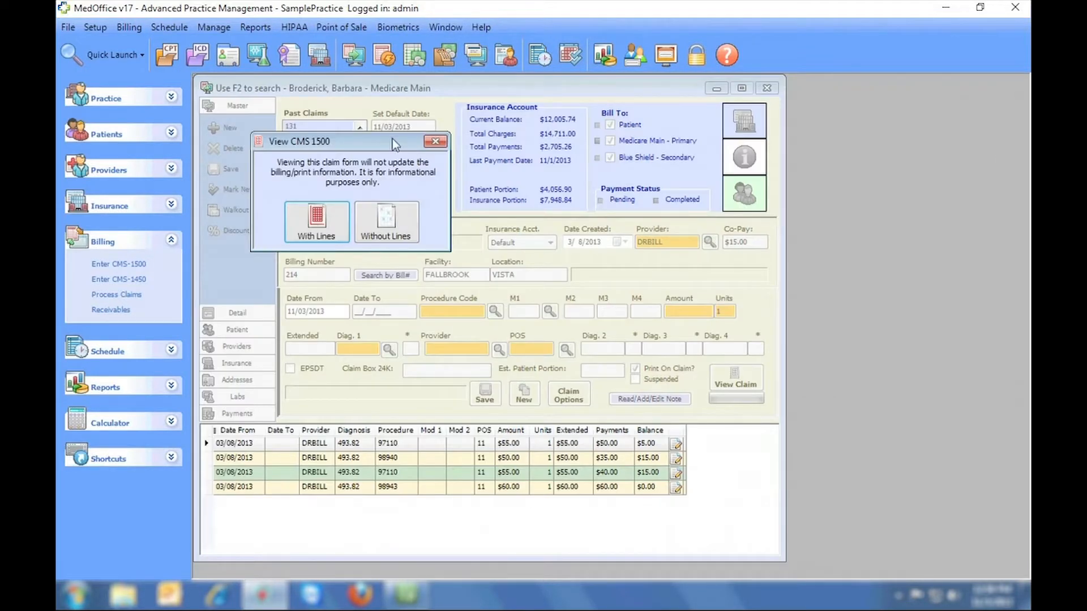
click(436, 142)
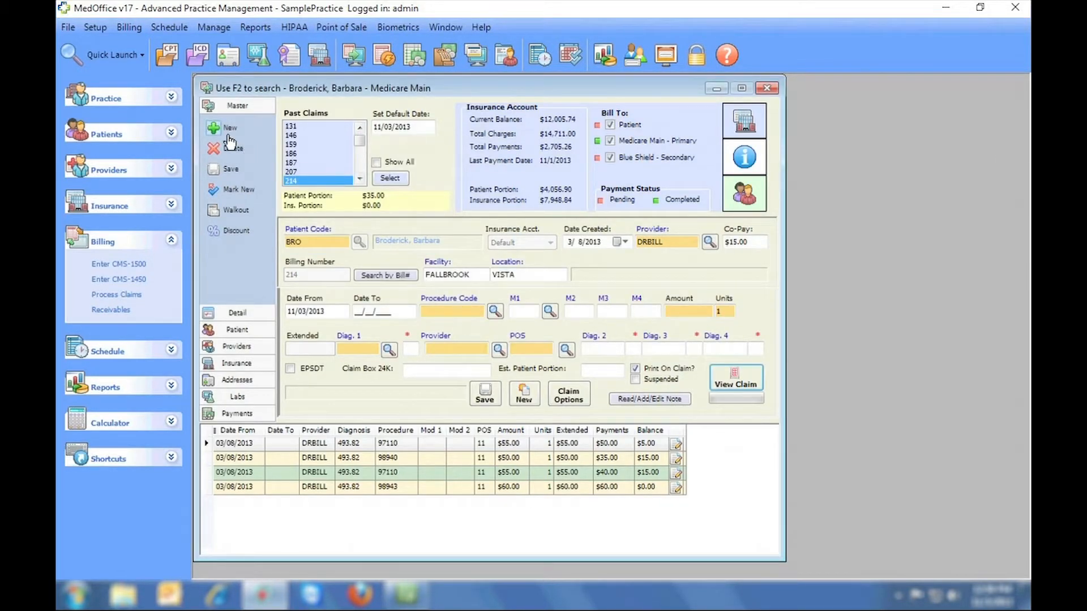
- Start a new claim for the patient with Aetna US Healthcare as primary, show the patient options and close claim entry
click(208, 132)
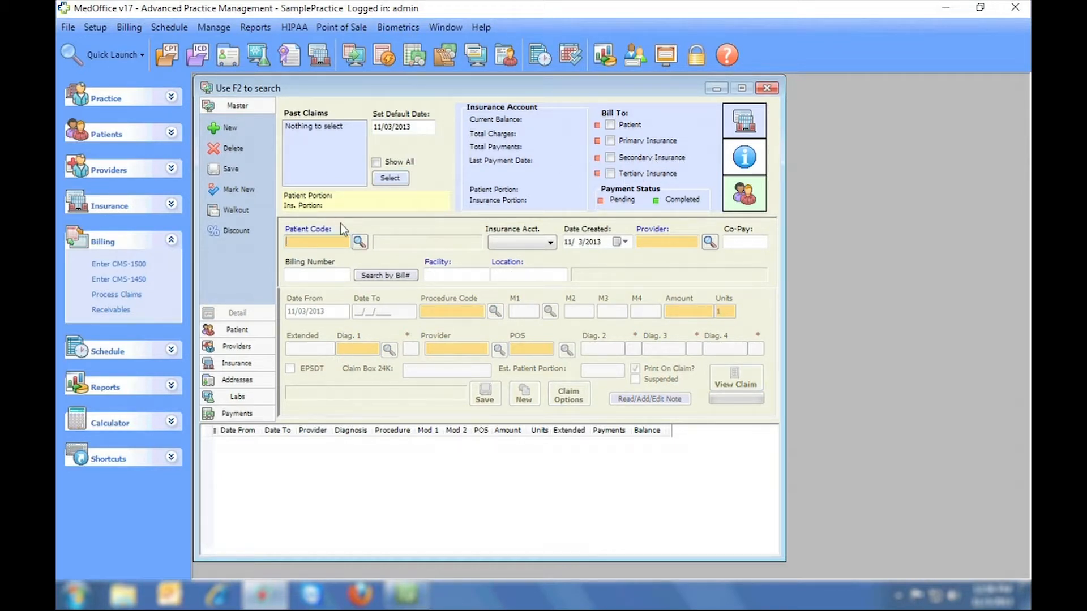
click(359, 240)
double_click(318, 215)
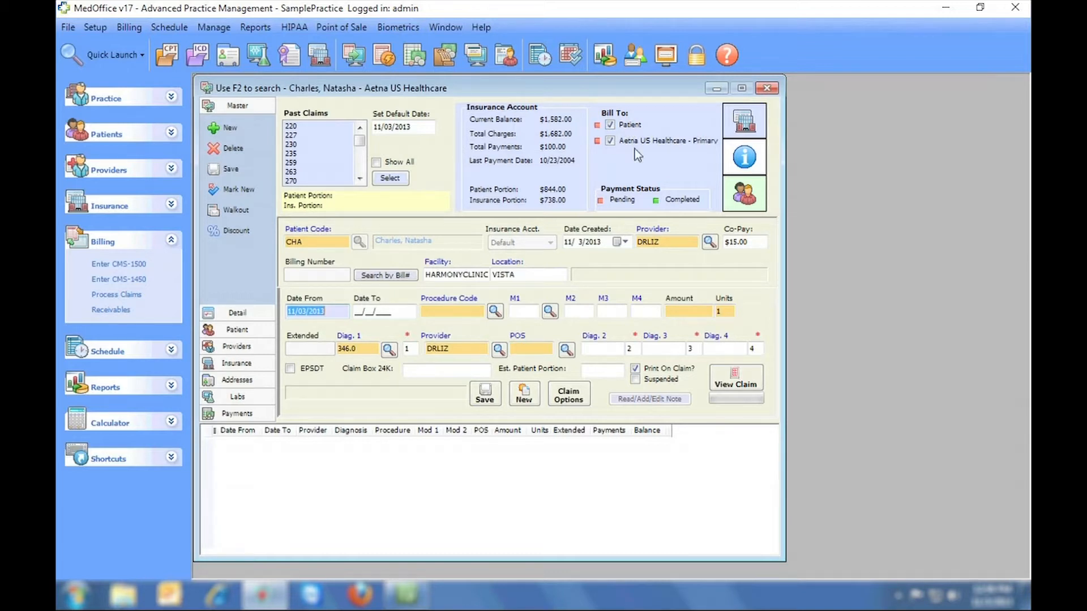
click(238, 330)
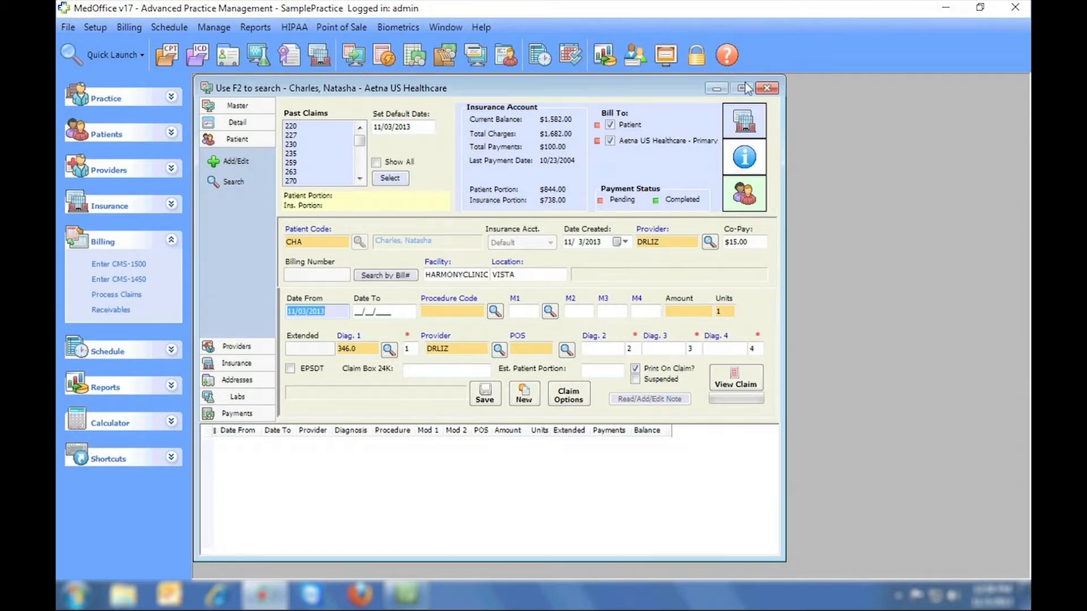
click(766, 89)
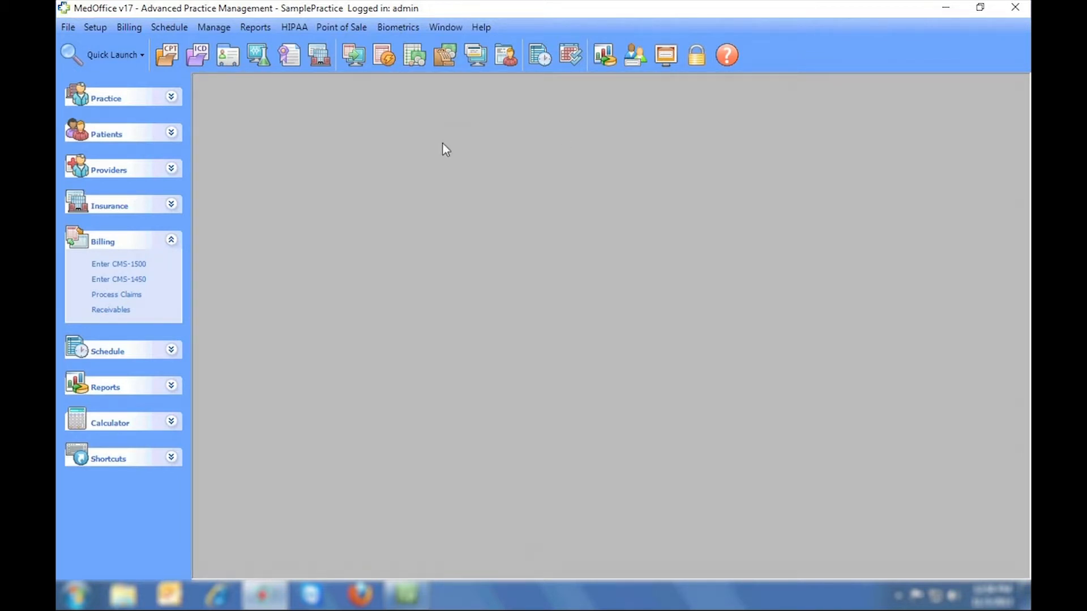
- Open claims and statements processing, view the statements list and return to the claims list
click(380, 56)
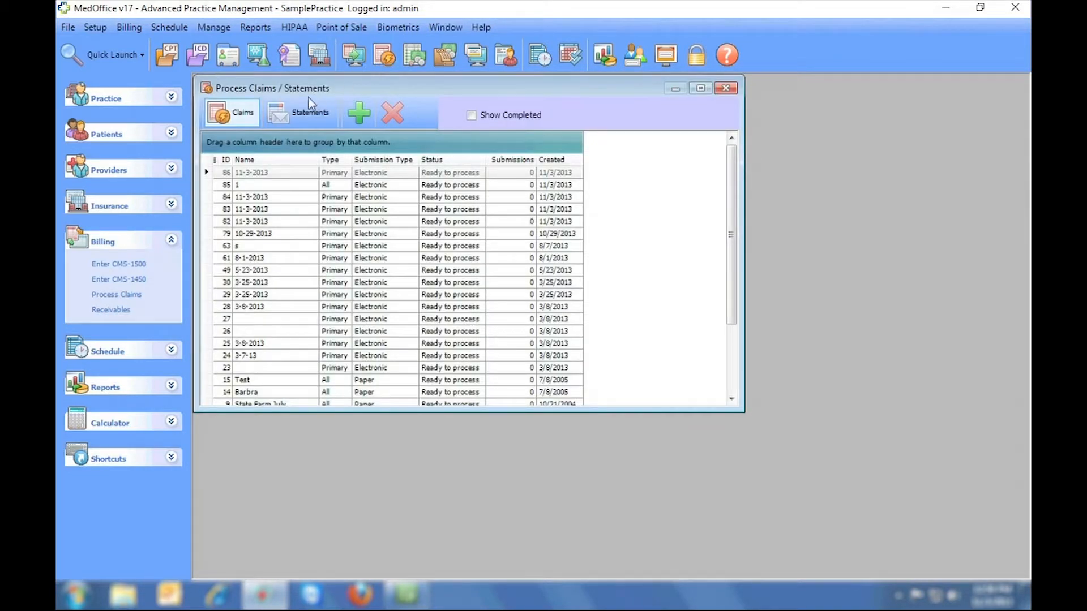
click(292, 111)
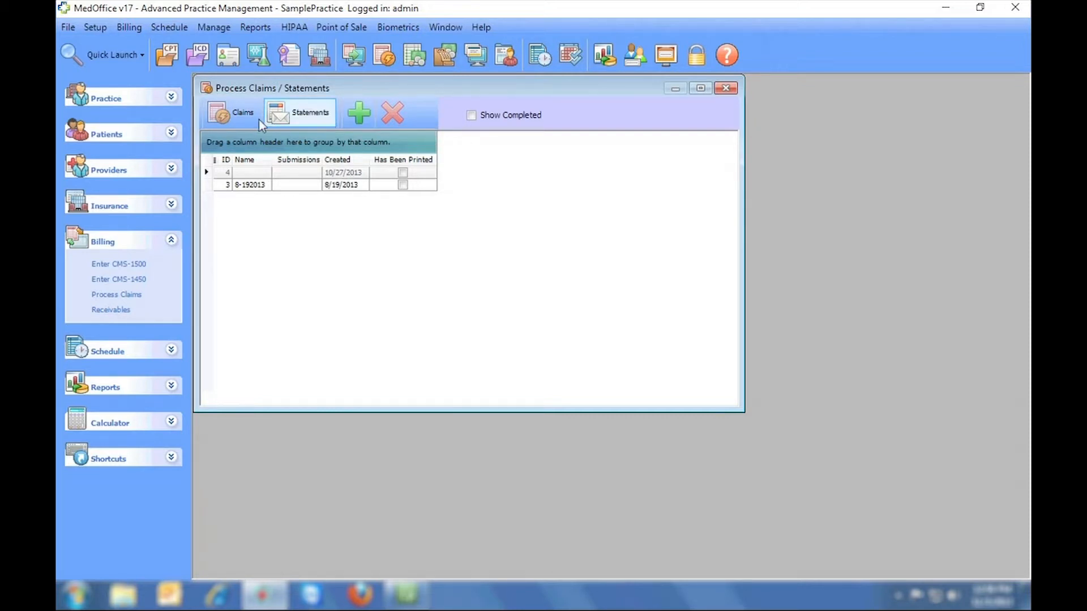
click(235, 116)
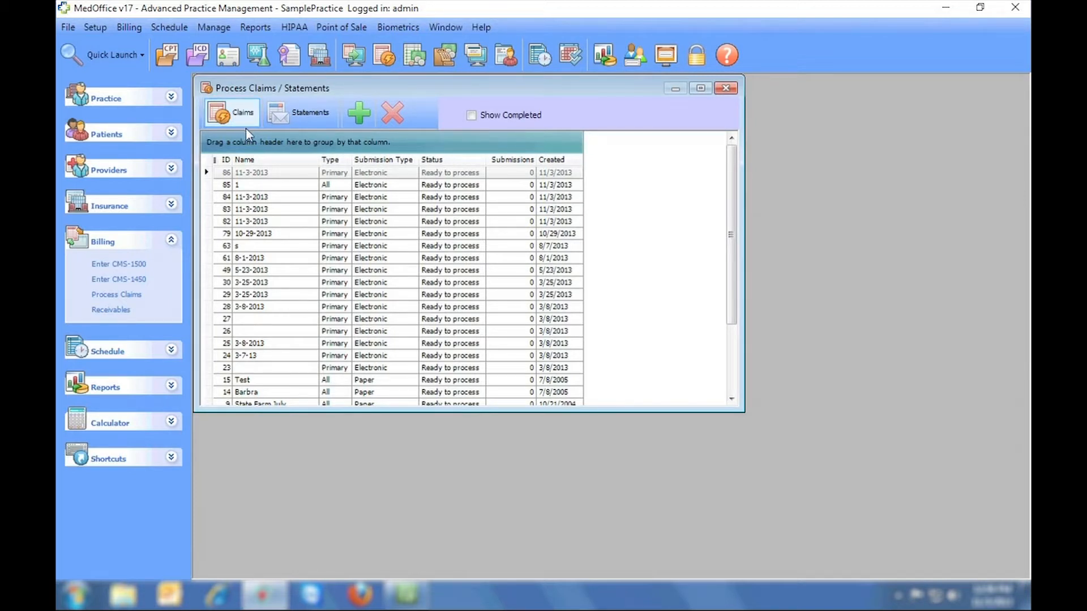
- Create and save a claim batch described as 11-3-2013 with type Primary and submission type Electronic
click(358, 113)
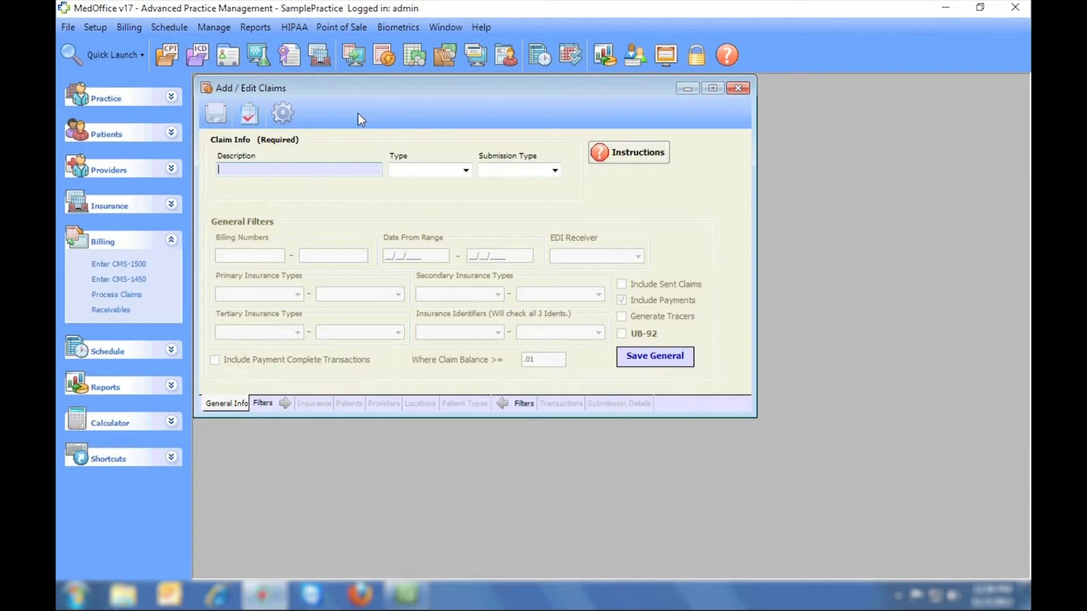
text(11-3-2013)
key(Tab)
key(Down)
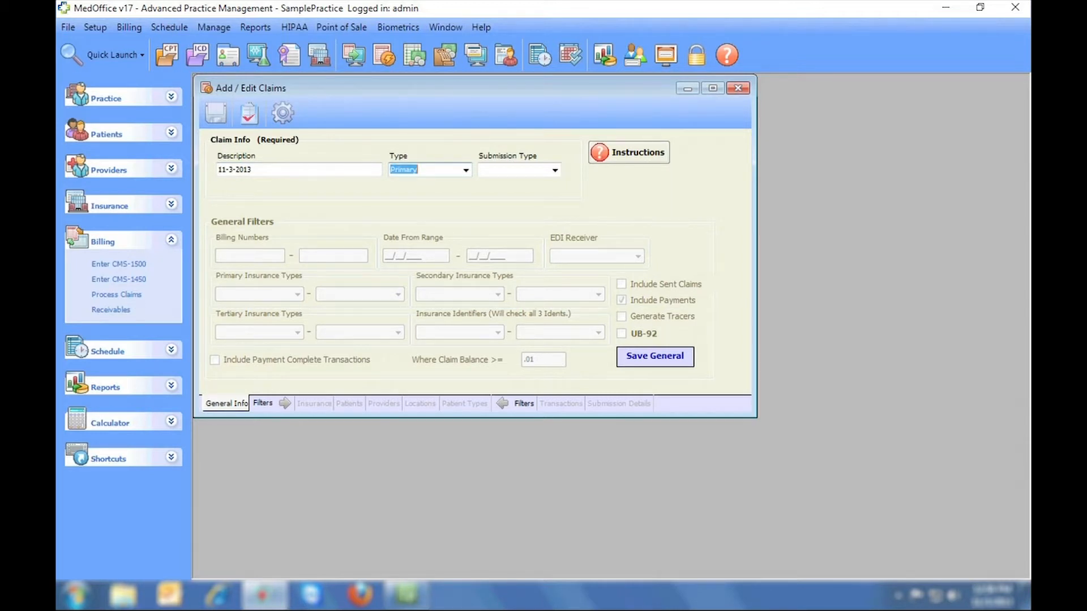
key(Tab)
key(Down)
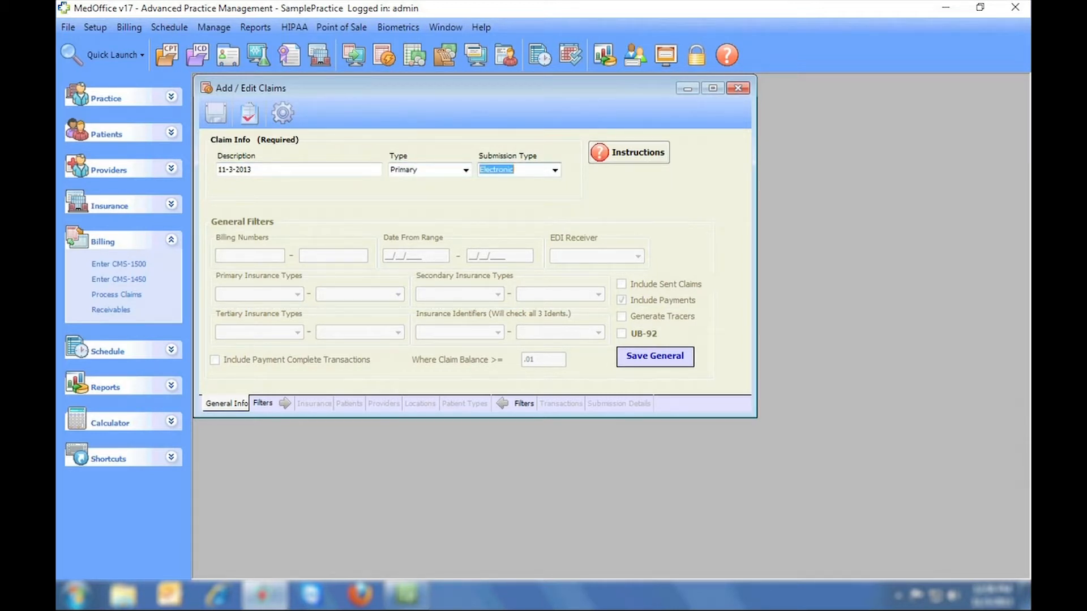
click(223, 114)
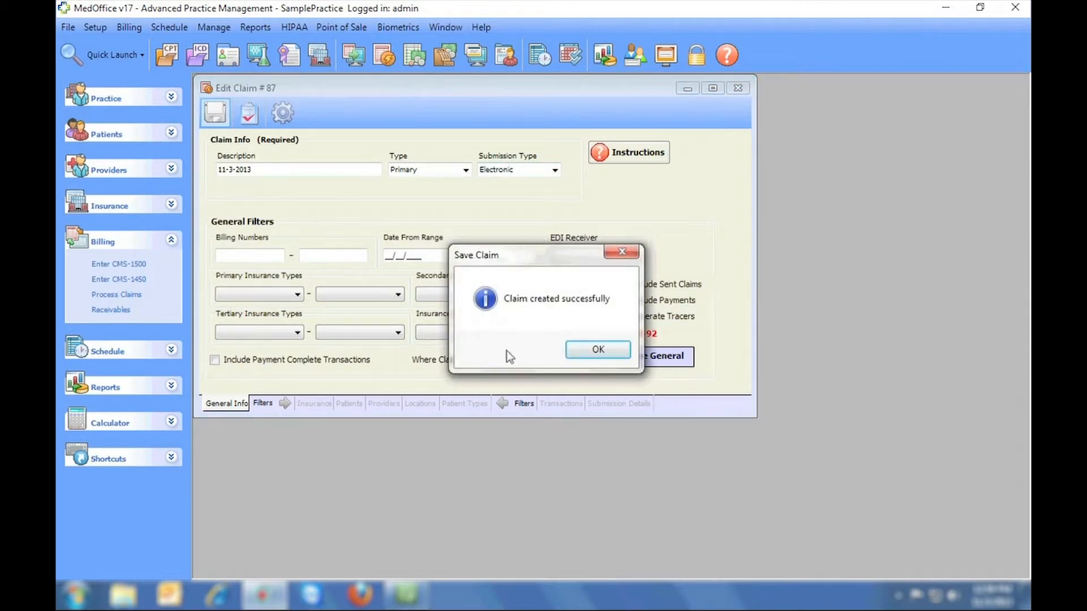
click(599, 350)
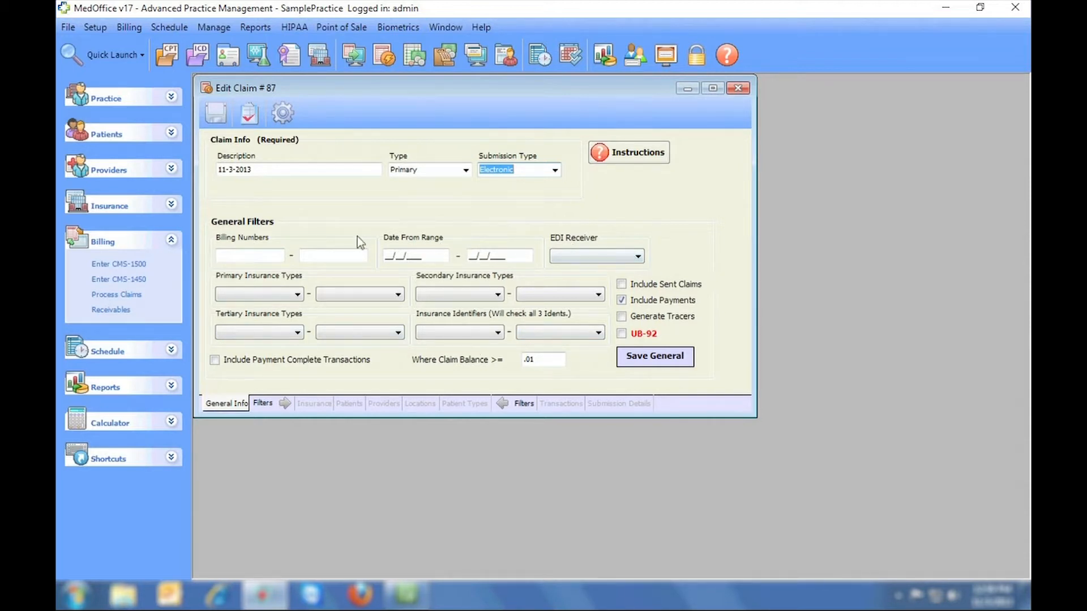
- Review the batch's insurance, patient, provider, location and patient type filters
click(316, 403)
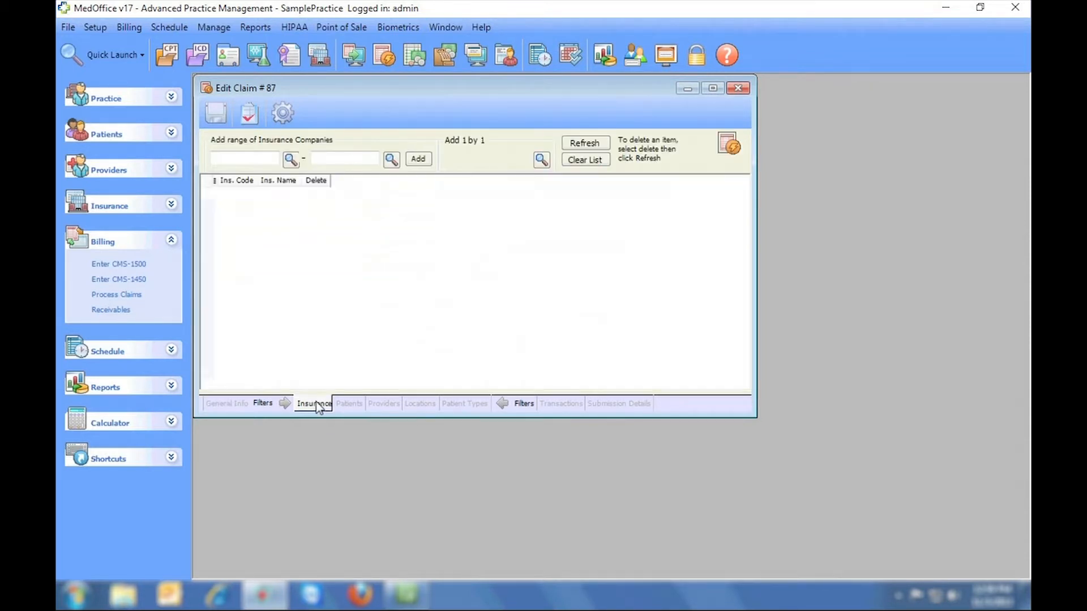
click(347, 403)
click(385, 404)
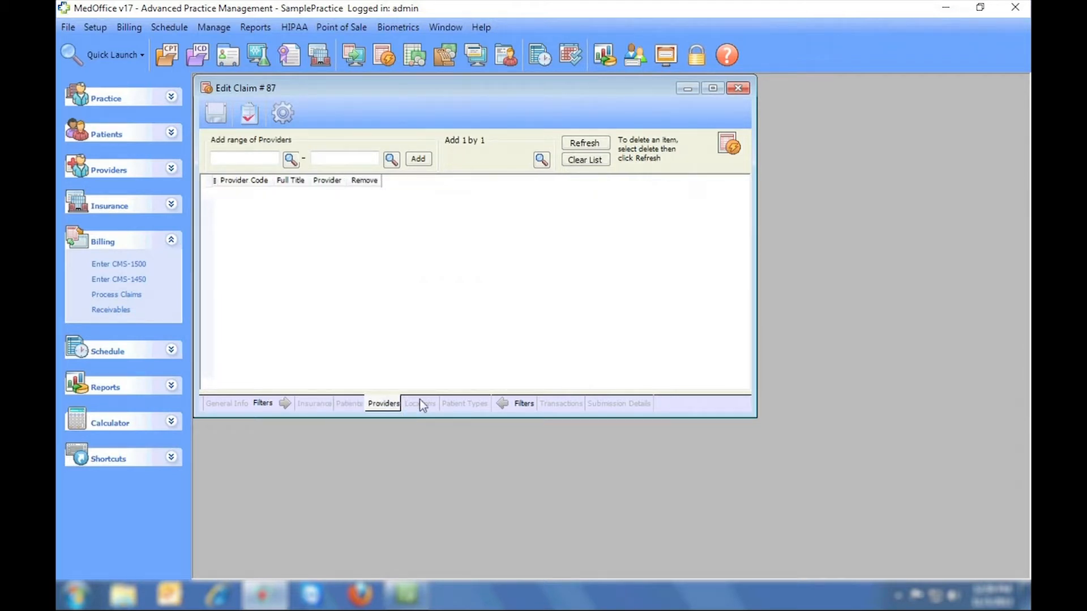
click(423, 404)
click(456, 402)
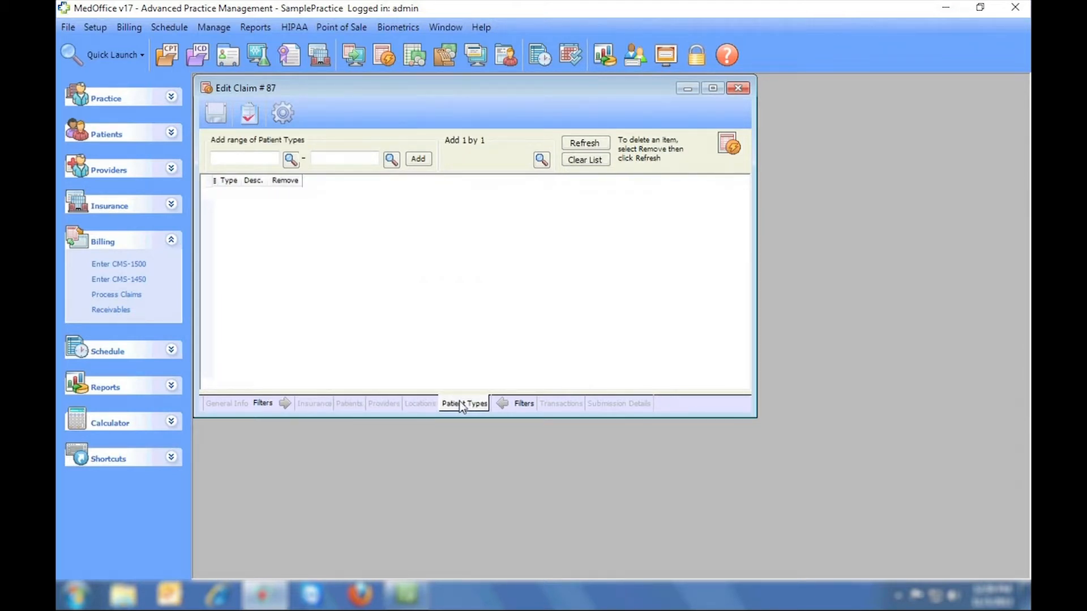
- Find the matching transactions for the claim batch and acknowledge the search message
click(559, 404)
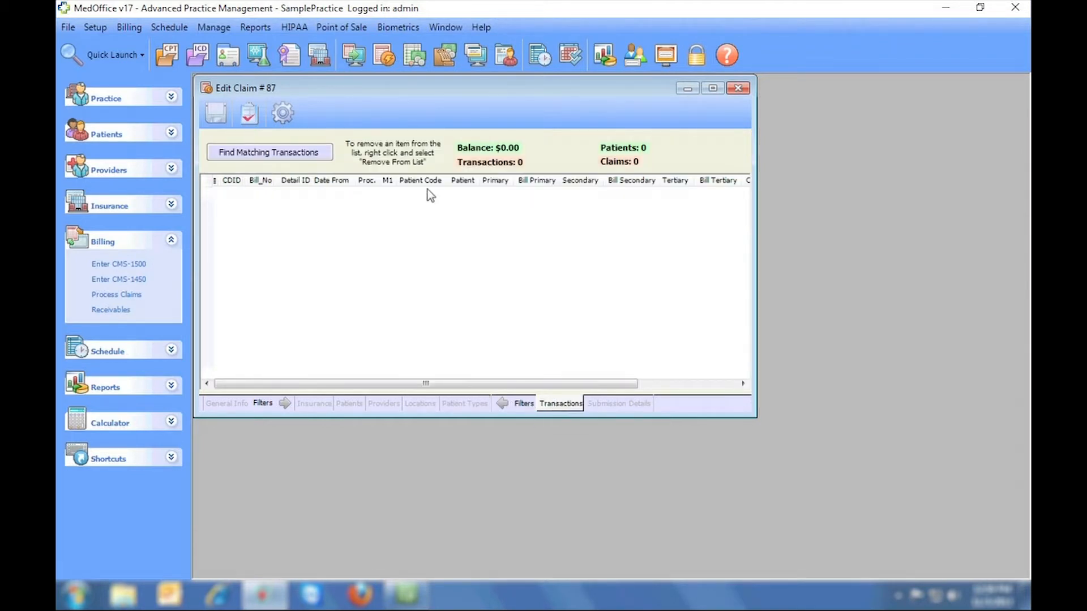
click(301, 153)
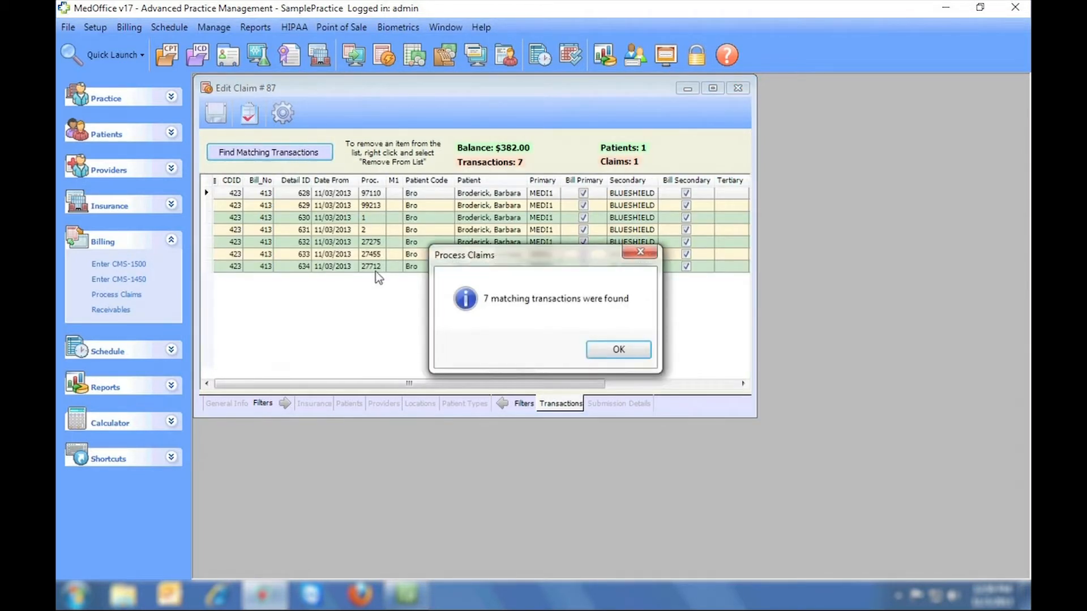
click(607, 353)
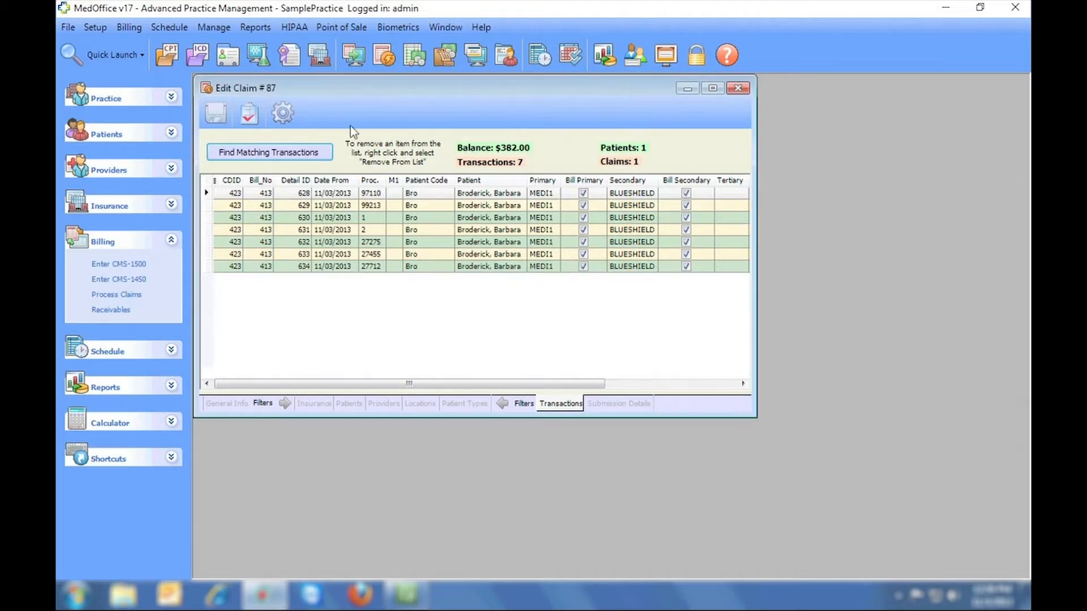
- Process the batch with ANSI file output, save the file as 11-3-2013 in the ElectronicClaims folder and dismiss the repeated save dialog
click(281, 113)
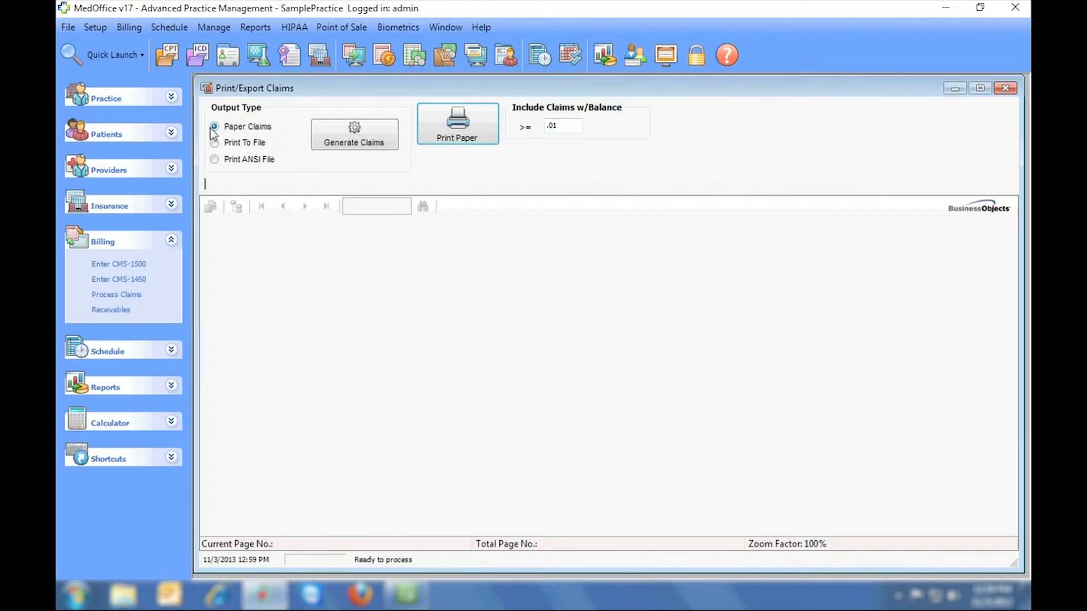
click(214, 143)
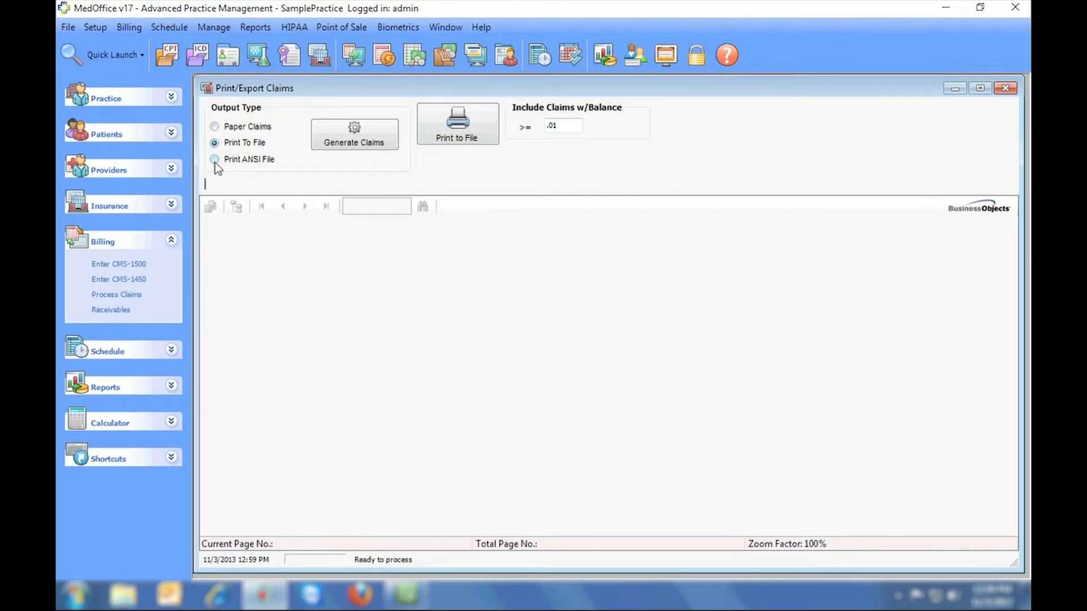
click(214, 161)
text(1)
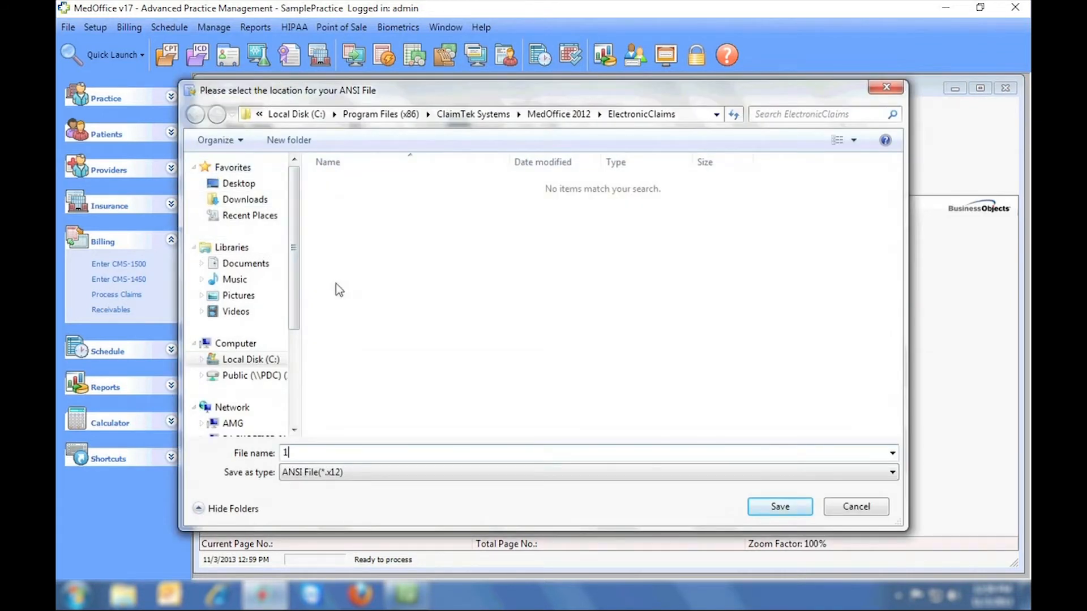
text(1-3-2013)
click(779, 507)
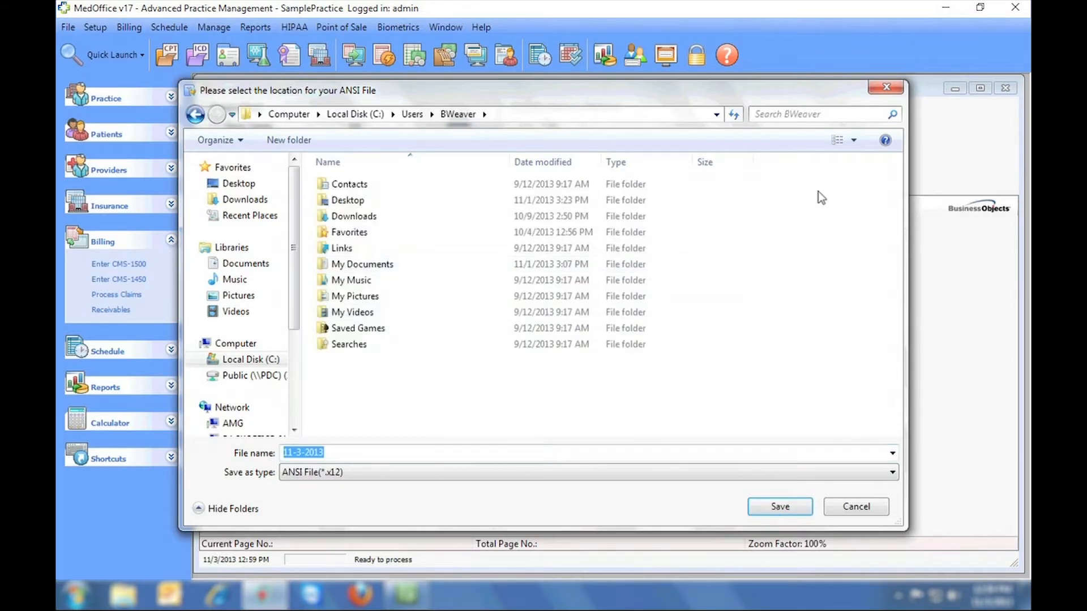
click(885, 87)
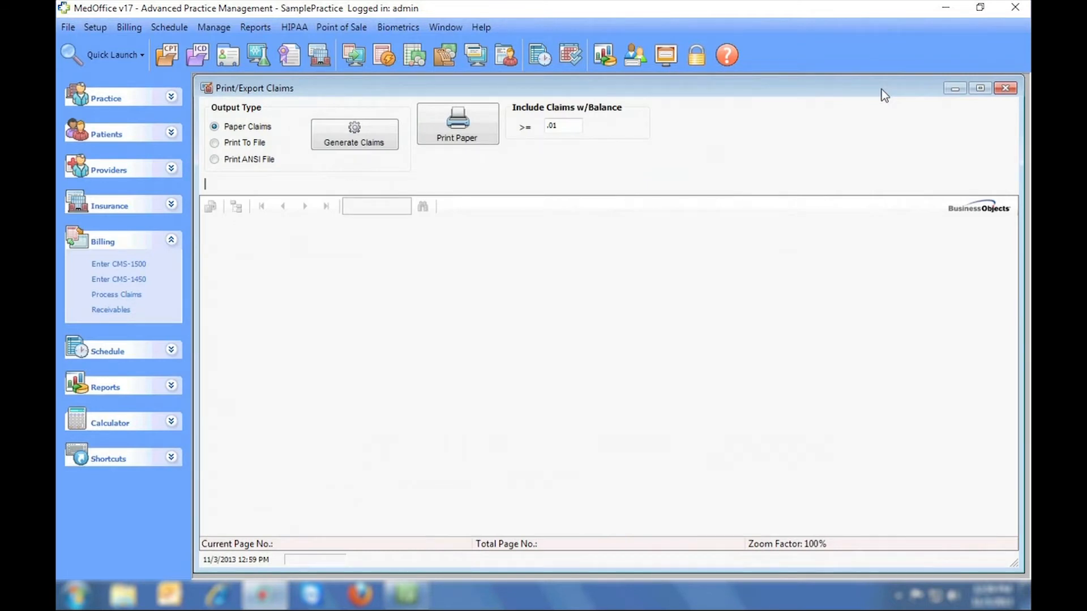
- Close the claim export window and the claims and statements processing window
click(1004, 89)
click(737, 88)
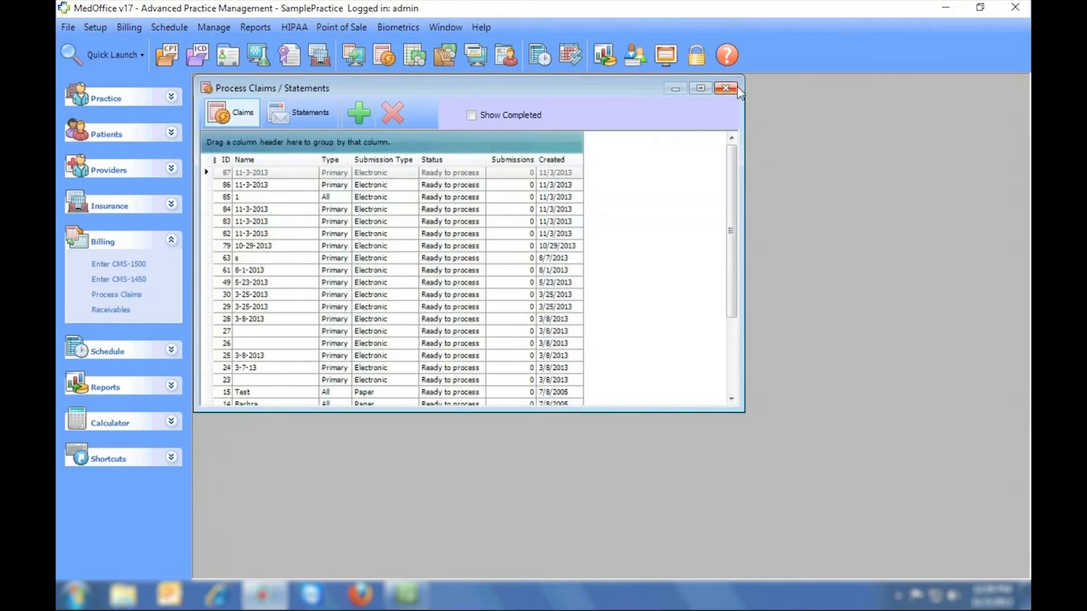
click(728, 87)
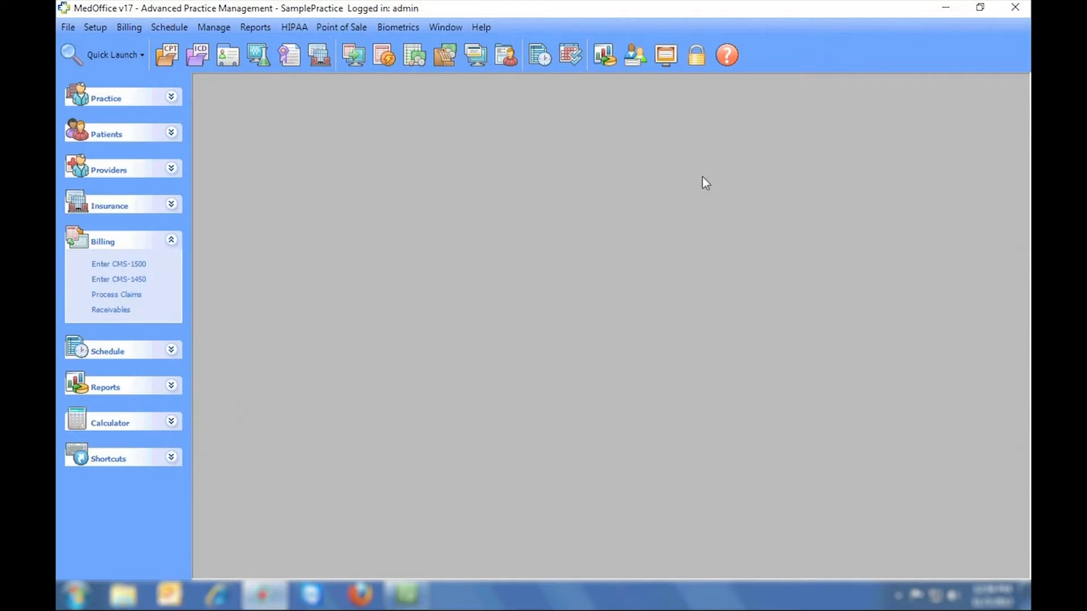
- Create an insurance receivable with the friendly name Medicare, enter its payment reference number, and set the amount received to 880.80
click(412, 57)
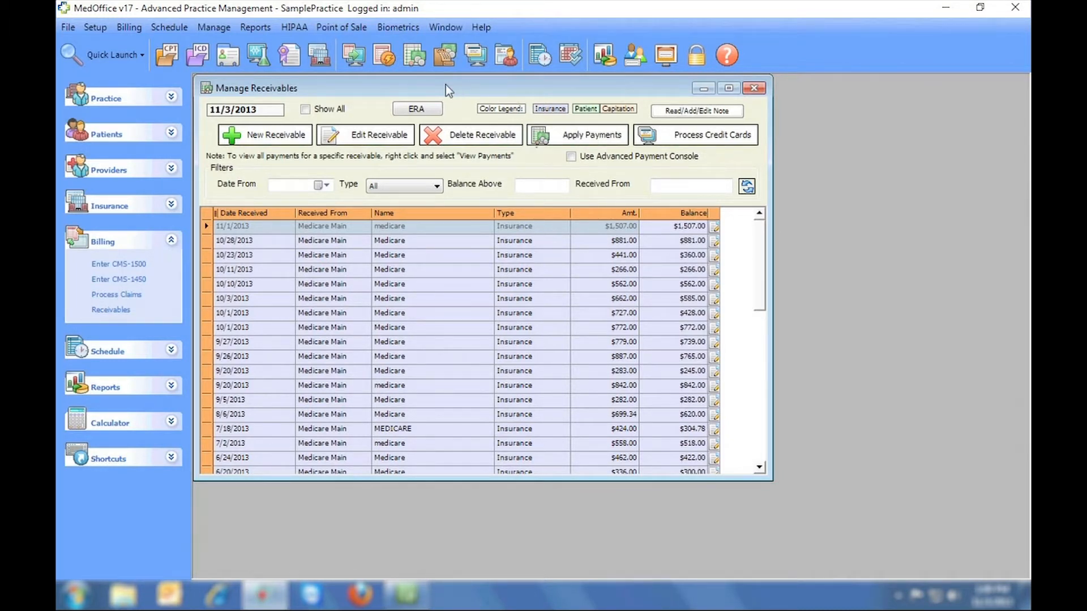
click(269, 141)
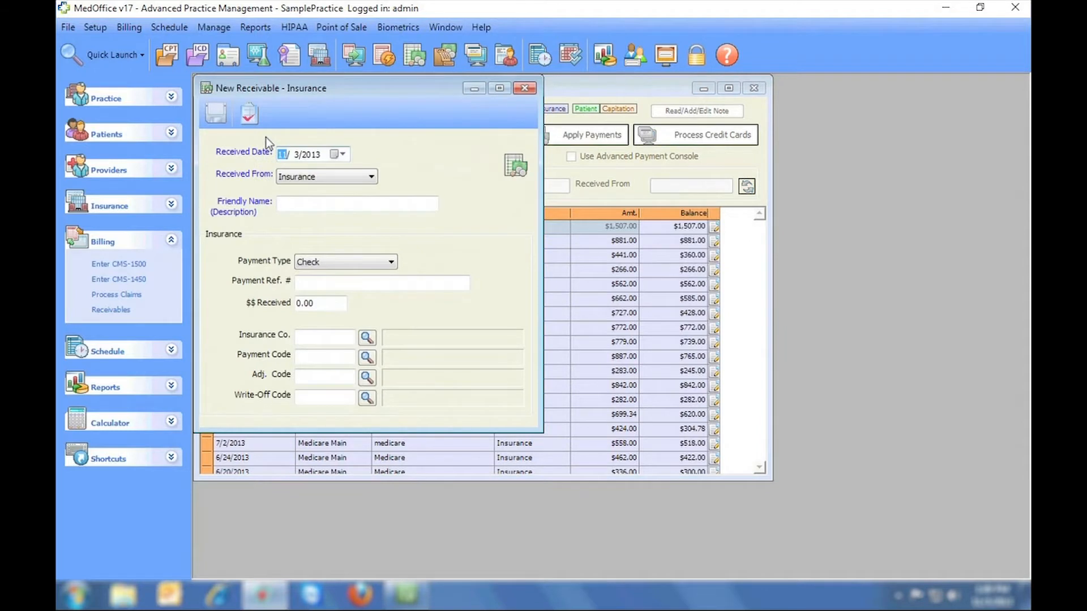
click(325, 200)
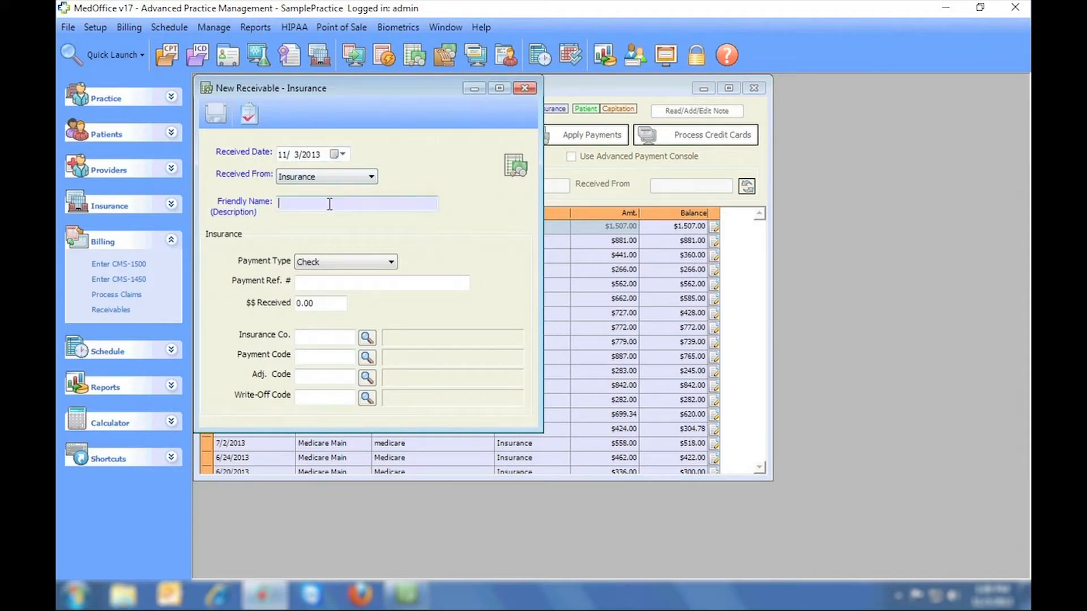
text(Medicare)
click(338, 281)
text(45789635)
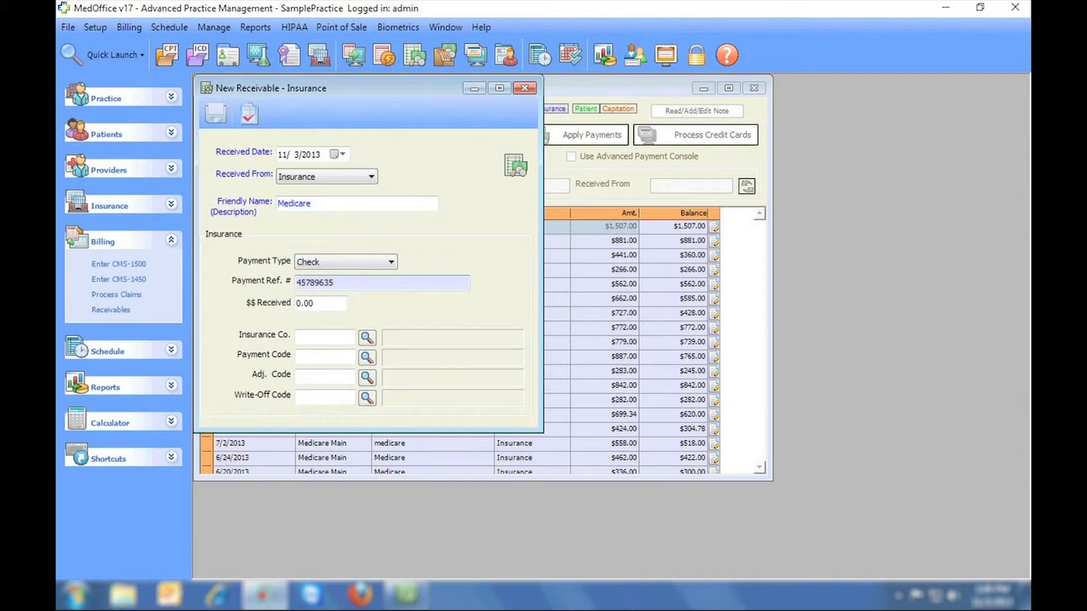
key(Tab)
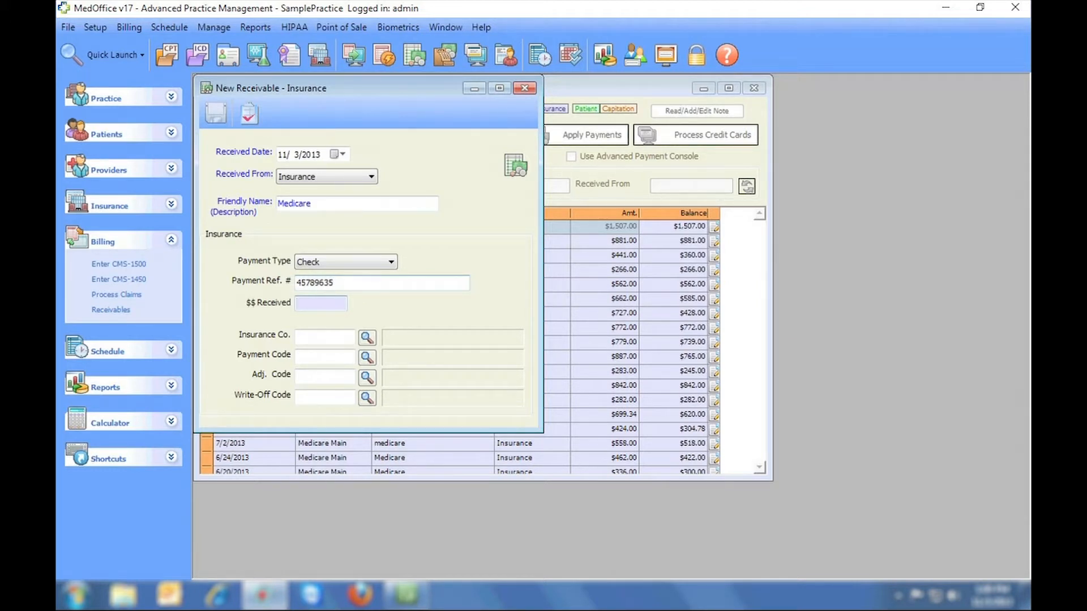
text(880.80)
- Assign Medicare Main as the insurance company and PIS (Primary Insurance Payment) as the payment code, and save the receivable
click(366, 337)
click(325, 211)
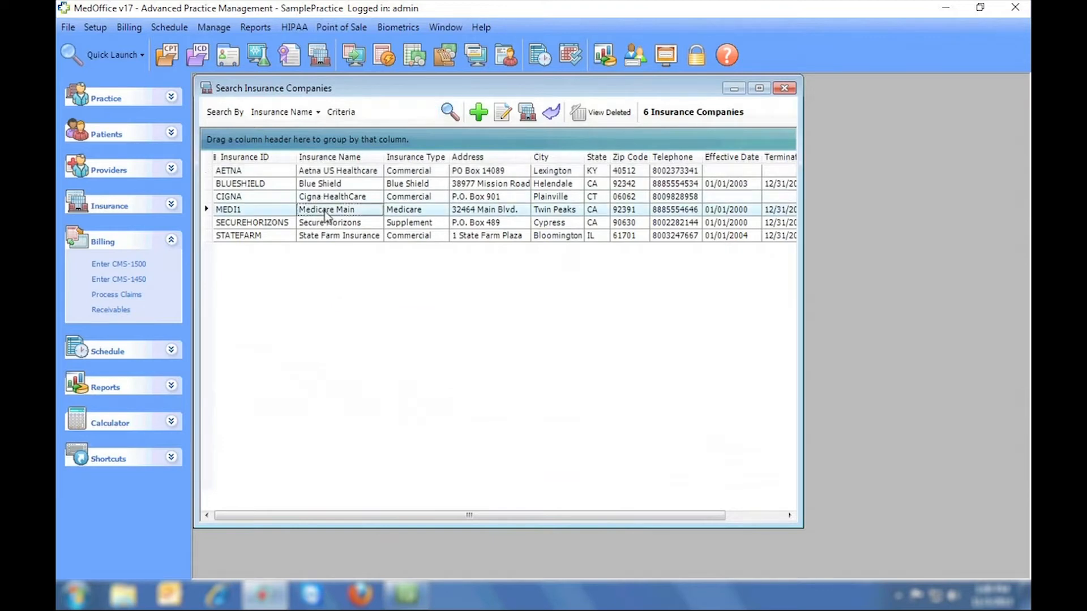
double_click(324, 211)
click(361, 343)
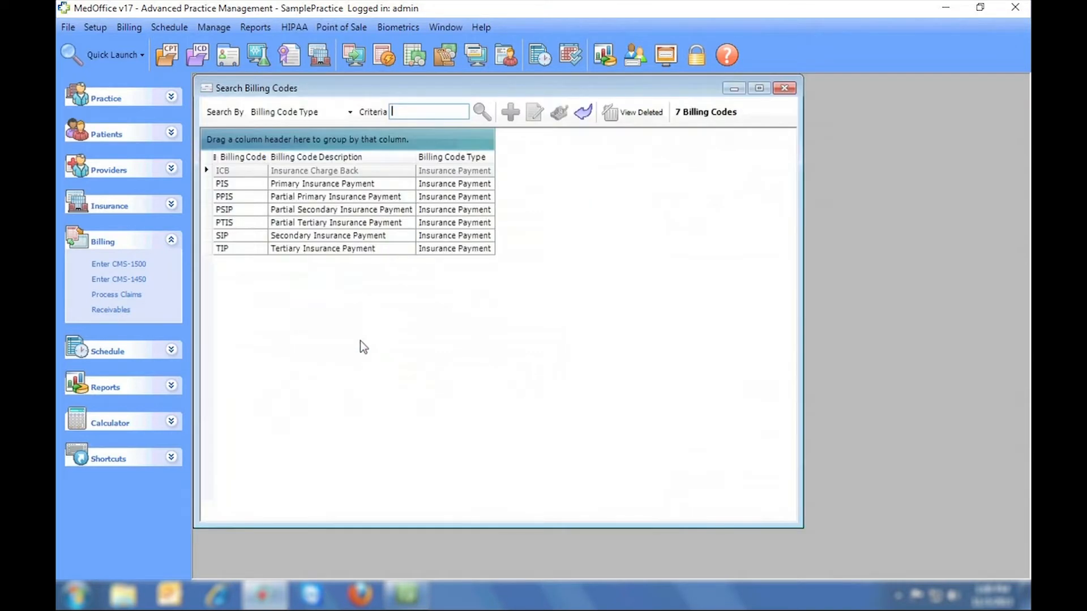
click(326, 184)
double_click(326, 185)
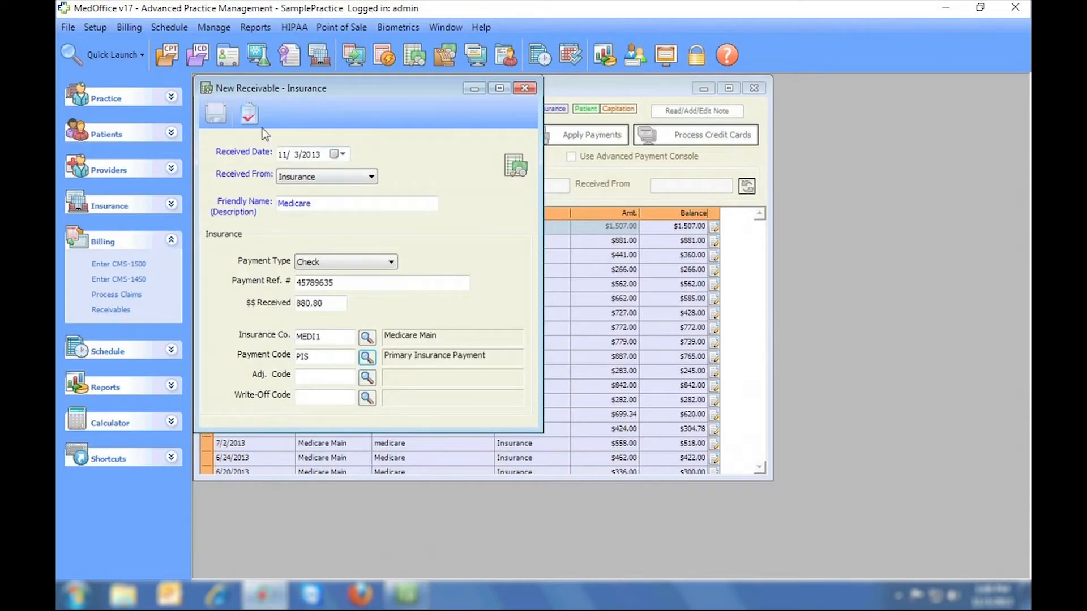
click(215, 114)
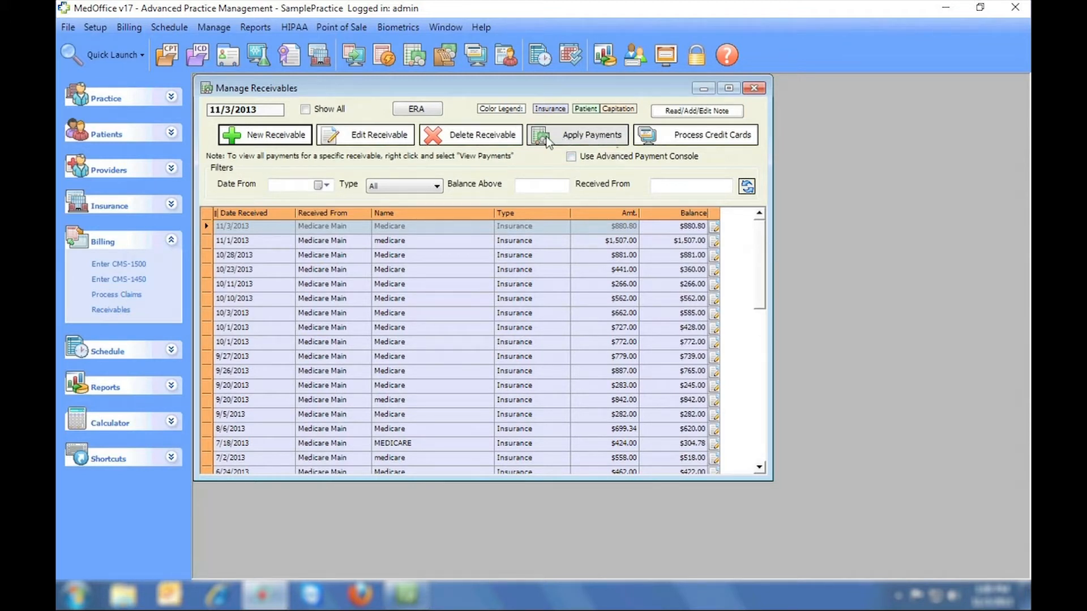
- Open payment application for the 11/3/2013 Medicare receivable and choose the first patient in the patient list
click(595, 137)
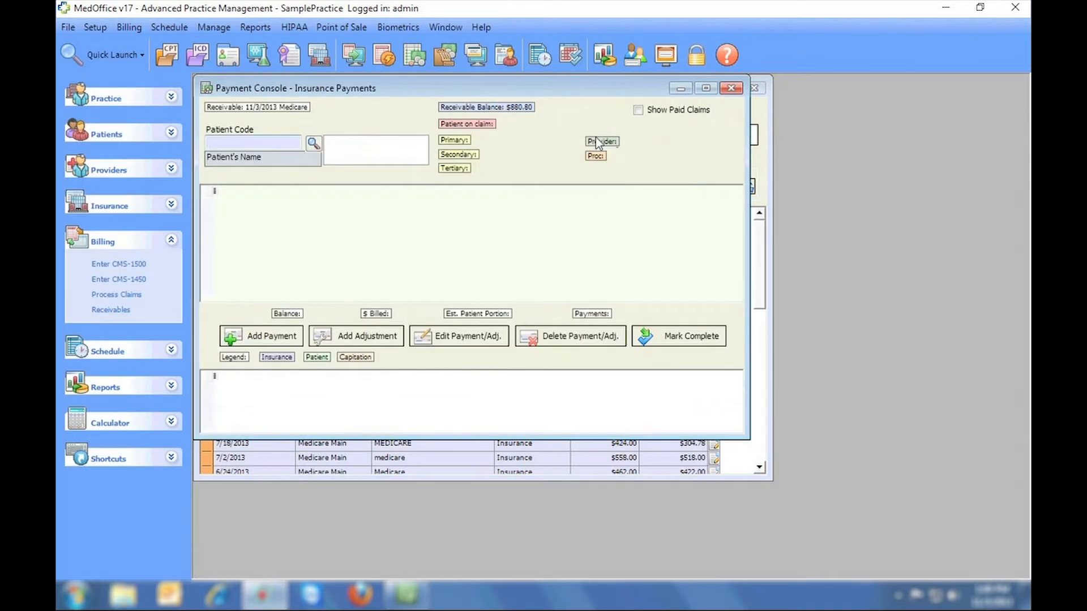
click(313, 142)
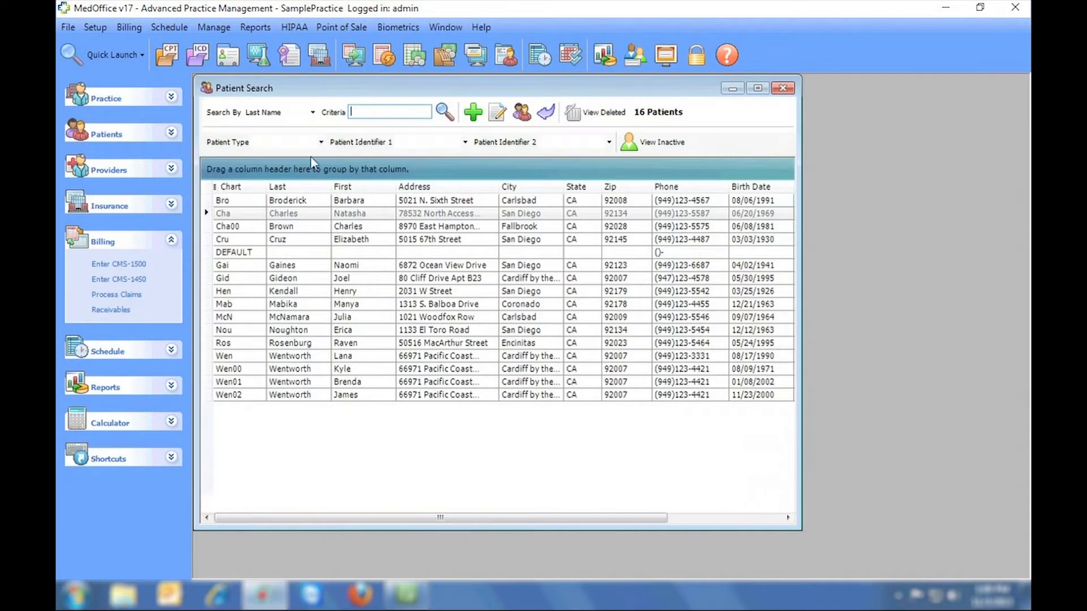
click(316, 203)
double_click(316, 203)
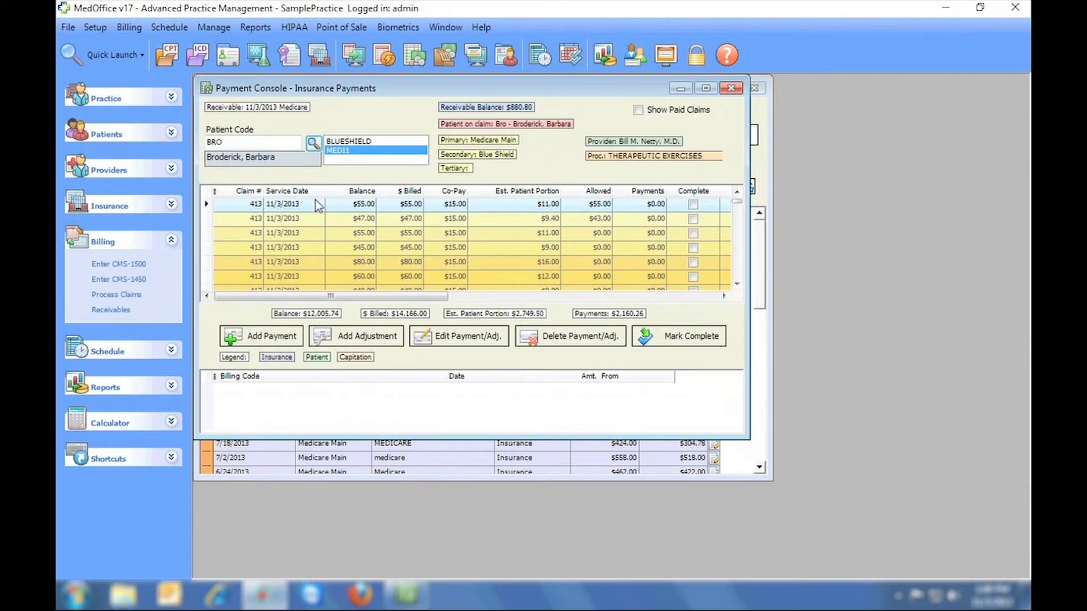
- Add and save a $40 primary insurance payment on the first 11/3/2013 claim line, and close the payment console
click(475, 204)
click(278, 335)
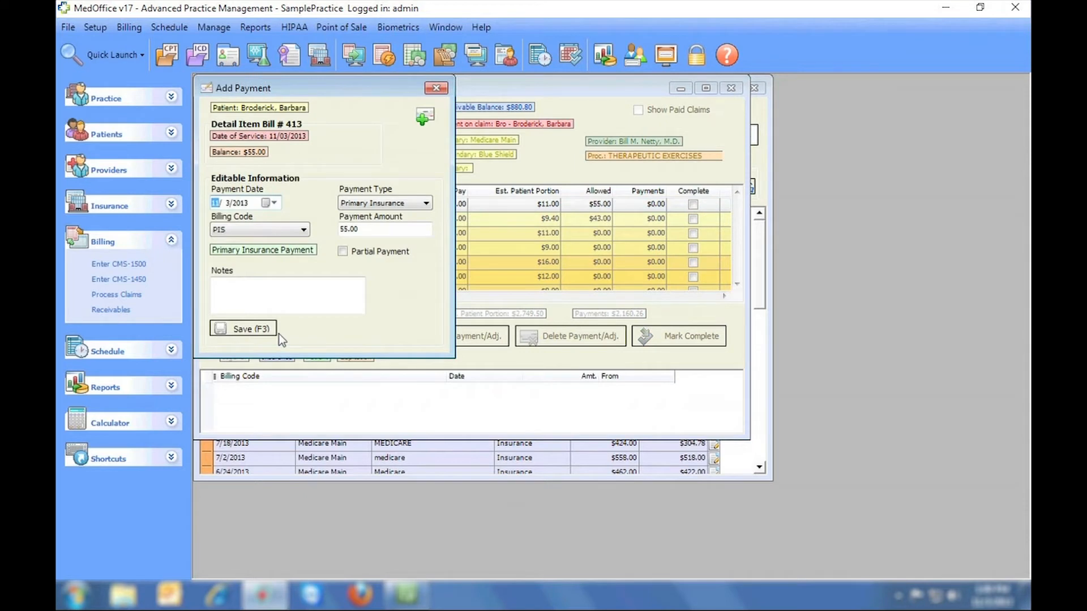
click(340, 229)
text(40)
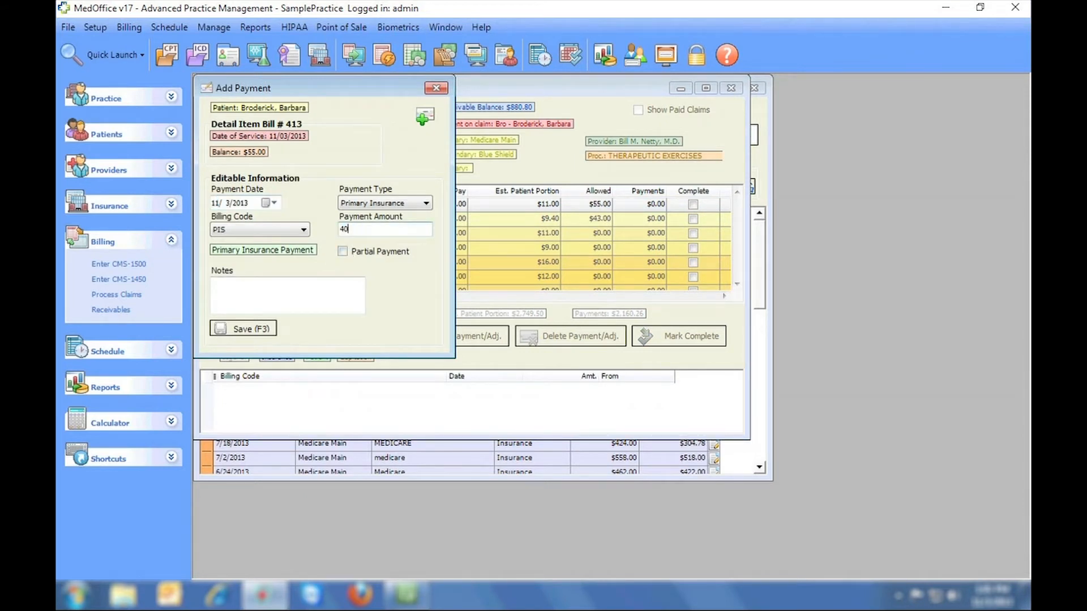
click(265, 329)
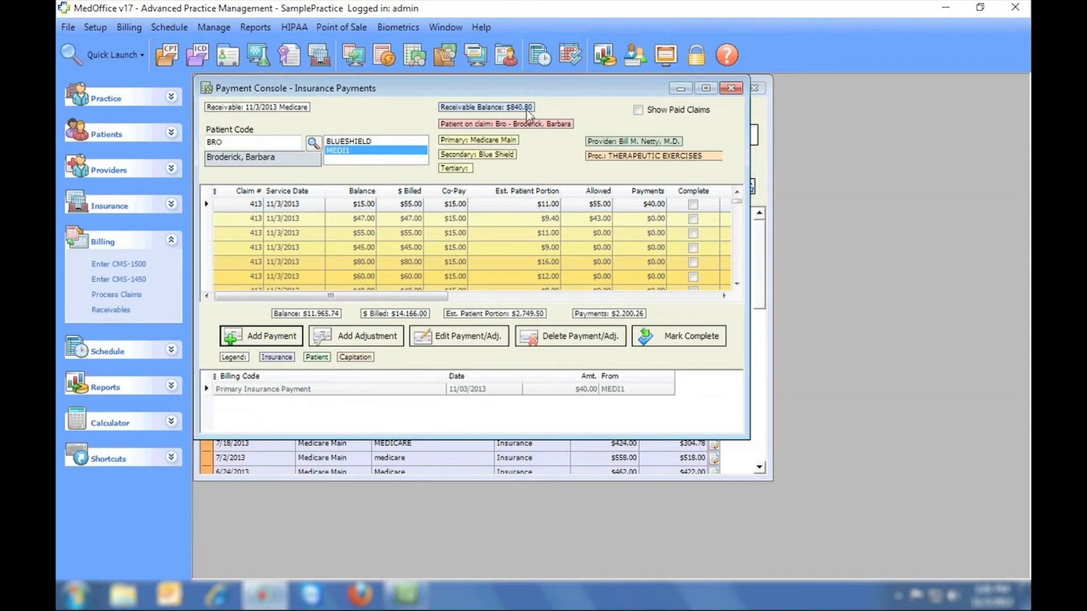
click(731, 88)
- Enable the advanced payment console and open it for the 11/3/2013 Medicare receivable
click(571, 157)
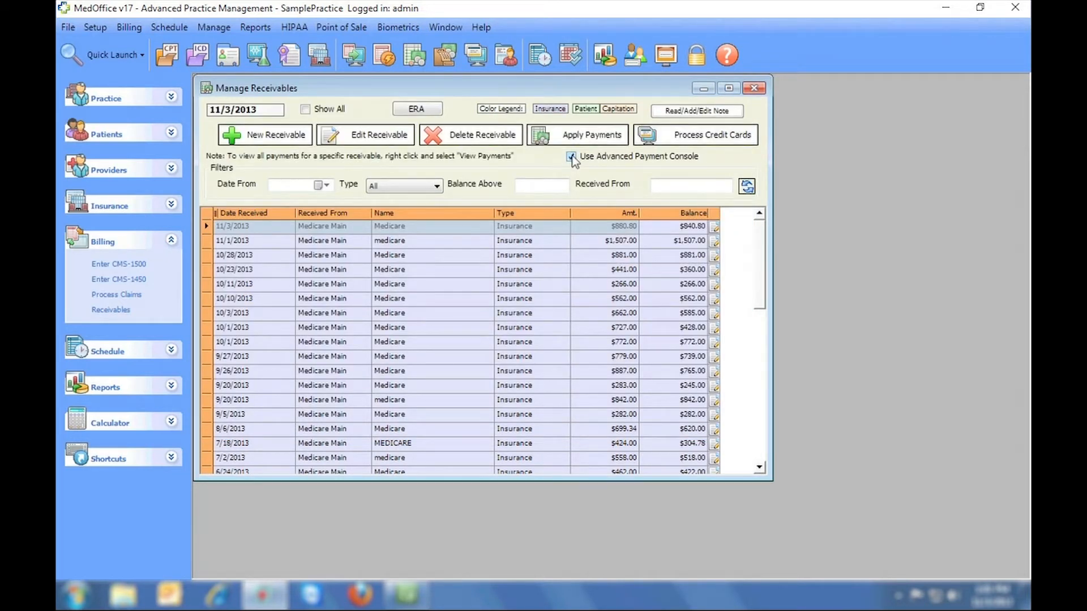
click(433, 225)
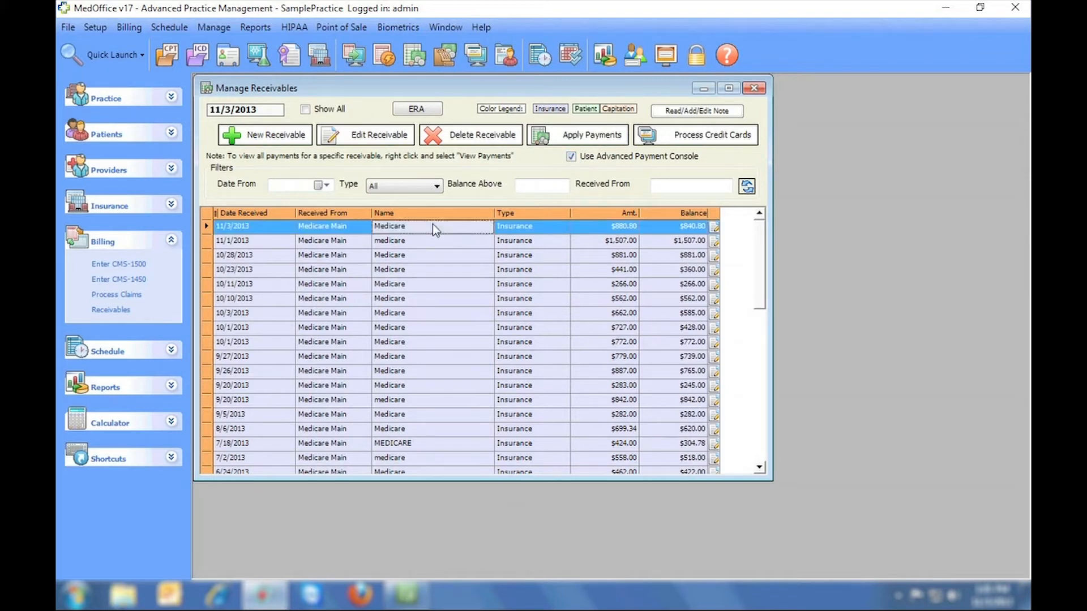
click(557, 137)
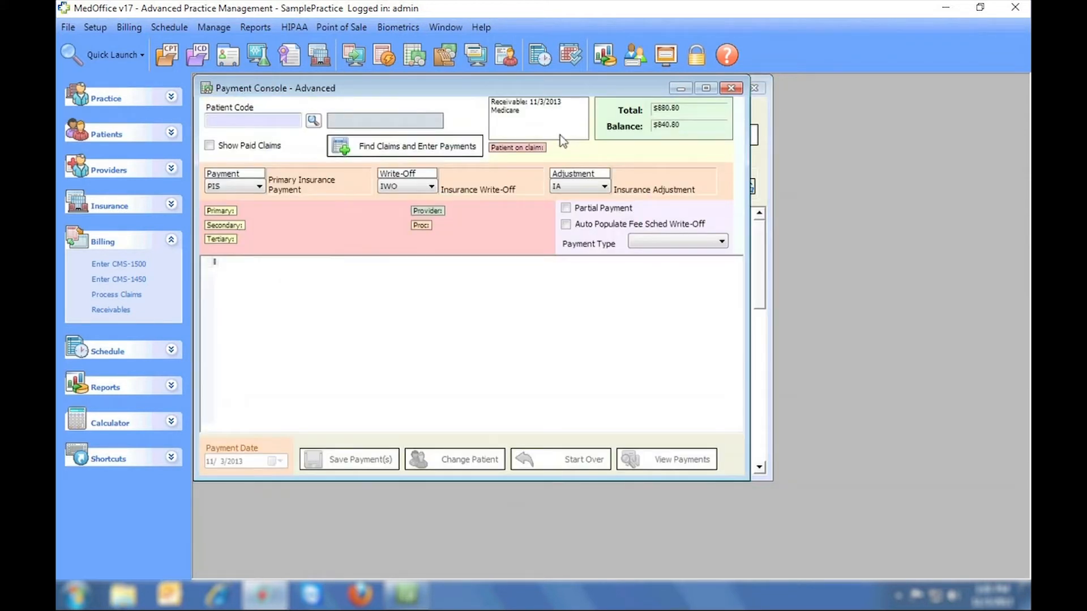
- Load the claims of the first listed patient and sort them by bill number in descending order
click(313, 120)
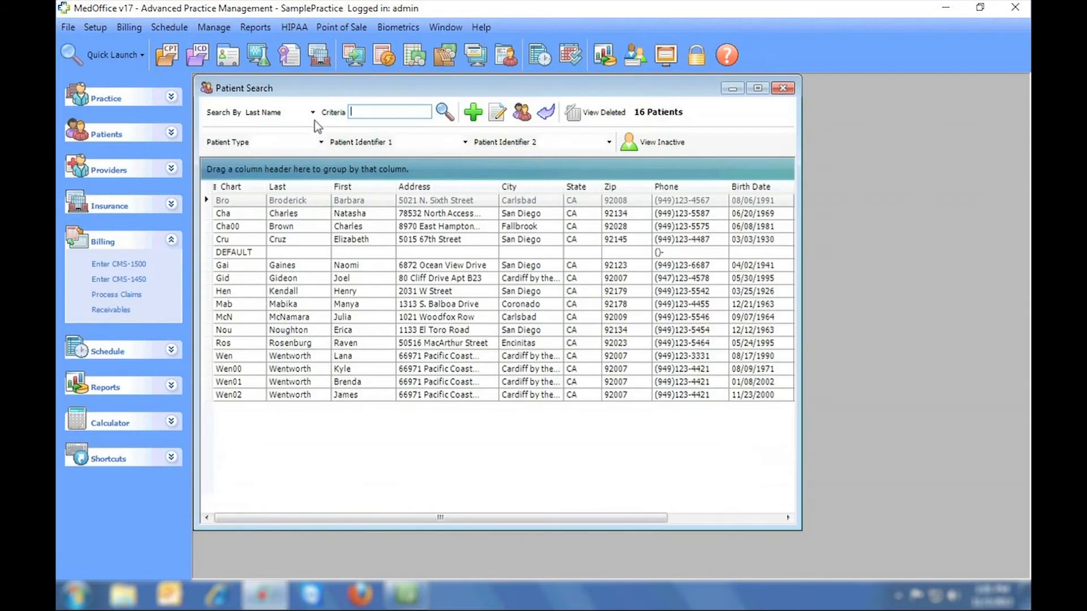
double_click(297, 200)
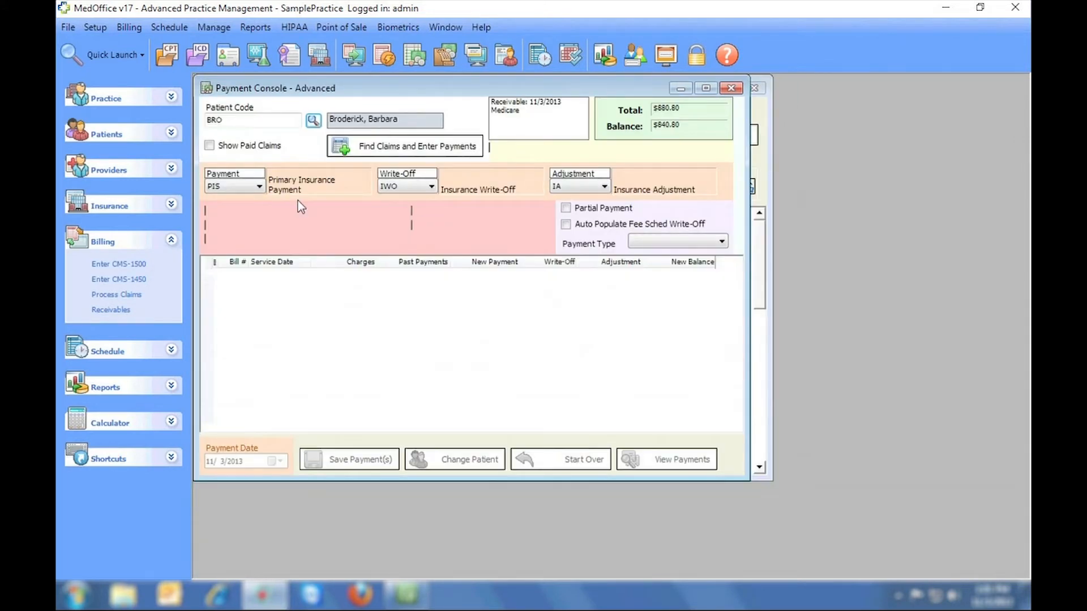
click(446, 148)
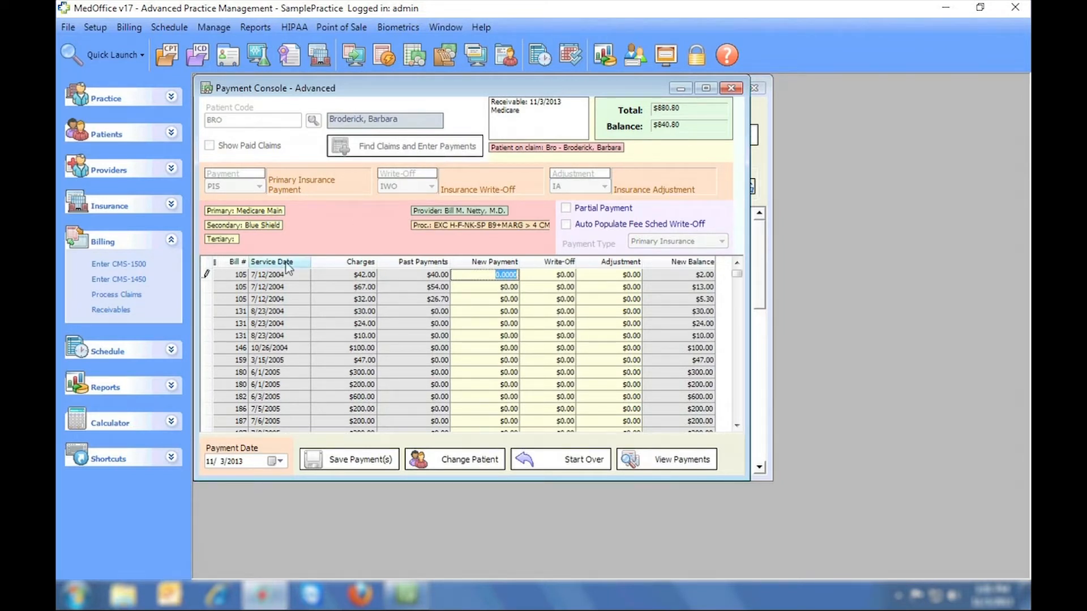
click(236, 262)
click(235, 262)
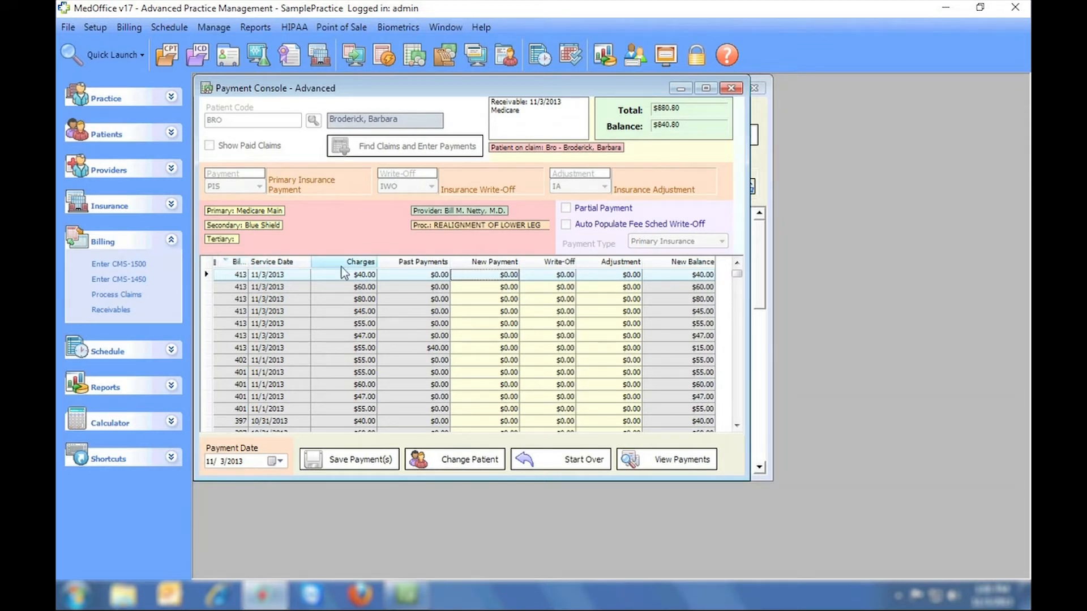
- Enter new payments of 30, 50, 60, 35, 40 and 30 on the first six bill 413 lines, and close the console without saving
click(491, 276)
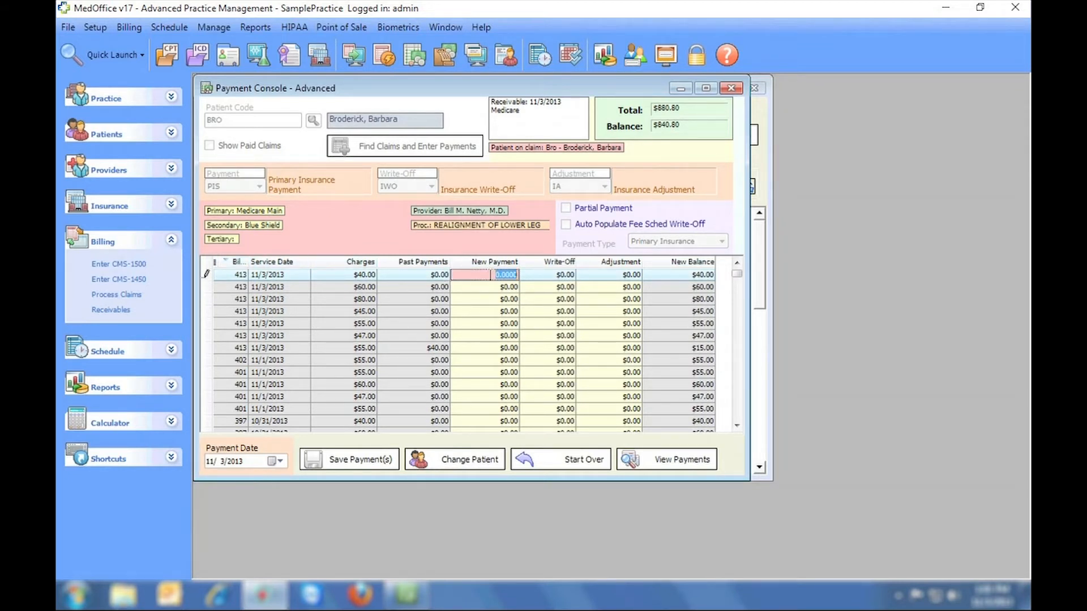
text(30)
key(Return)
text(50)
key(Return)
text(60)
key(Return)
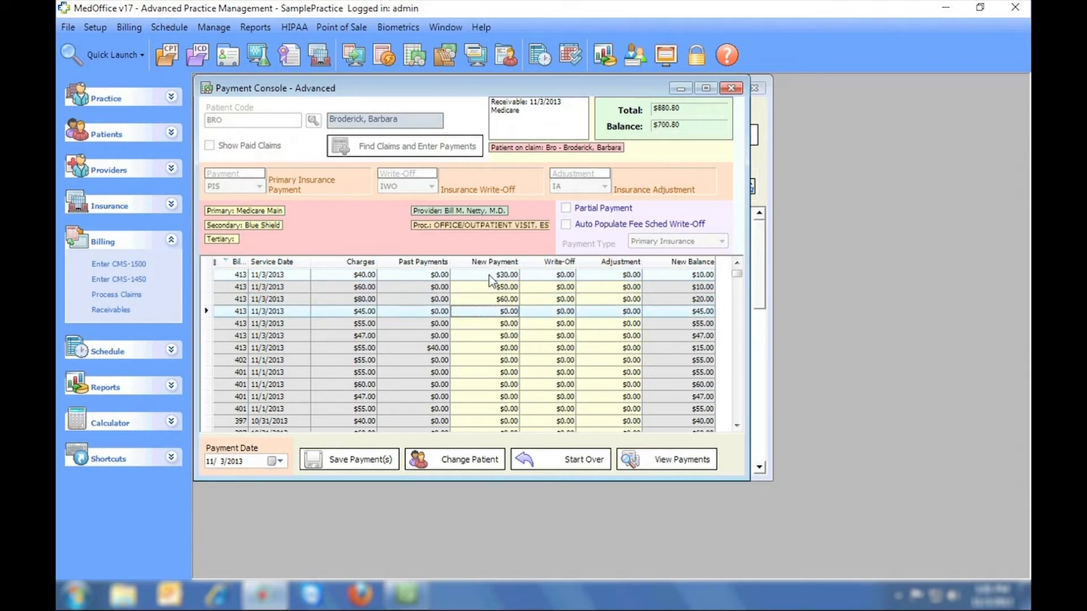
text(35)
key(Return)
text(40)
key(Return)
text(30)
key(Return)
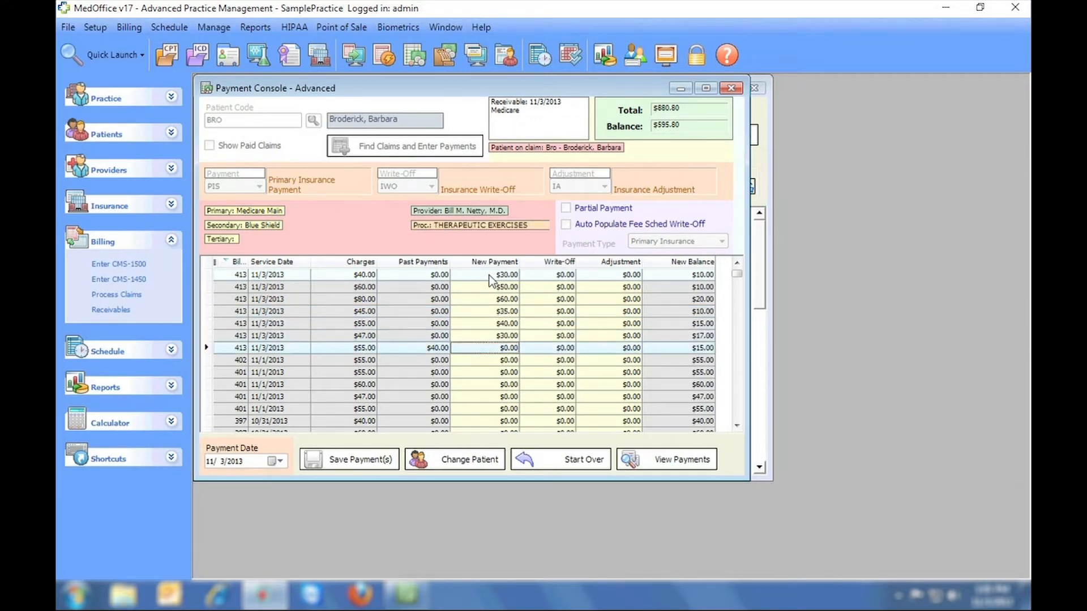
click(729, 89)
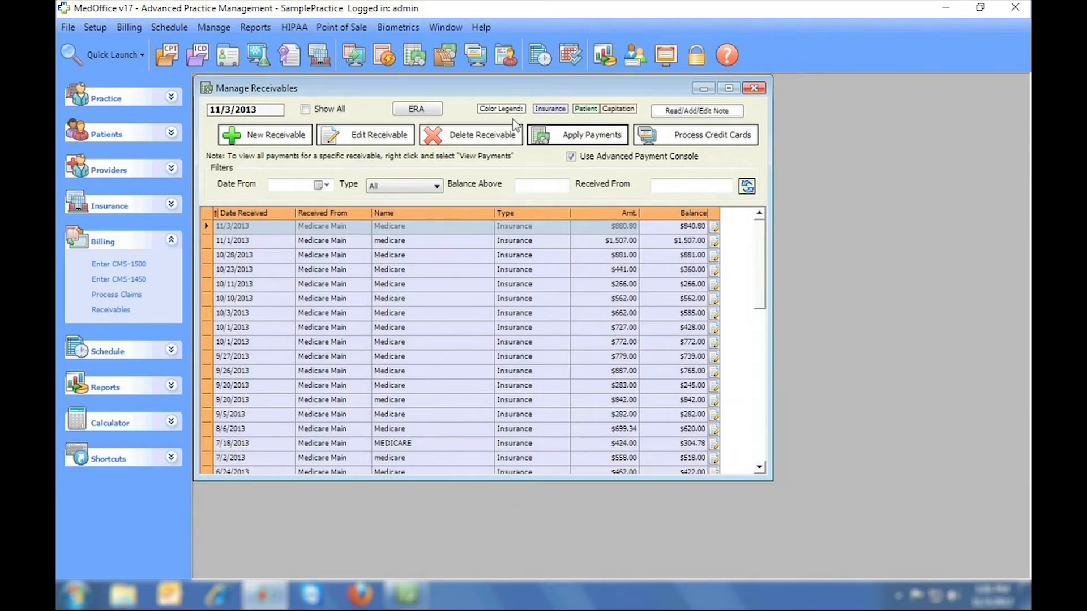
- Open Electronic Remittance Advice and load the first 835 file from the Sample ERAs folder in Documents
click(417, 109)
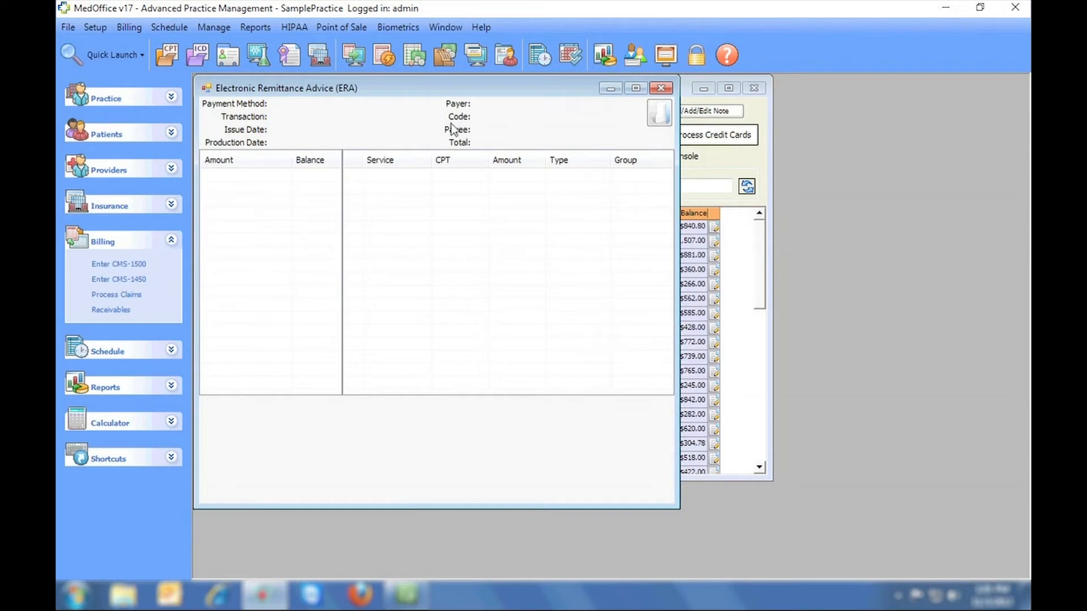
click(657, 113)
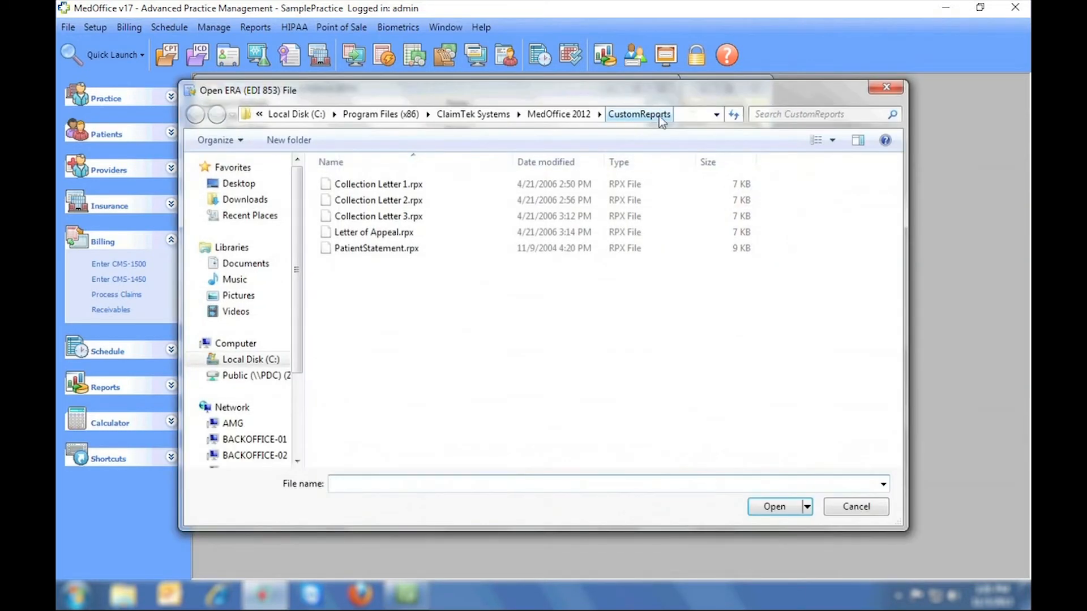
click(264, 267)
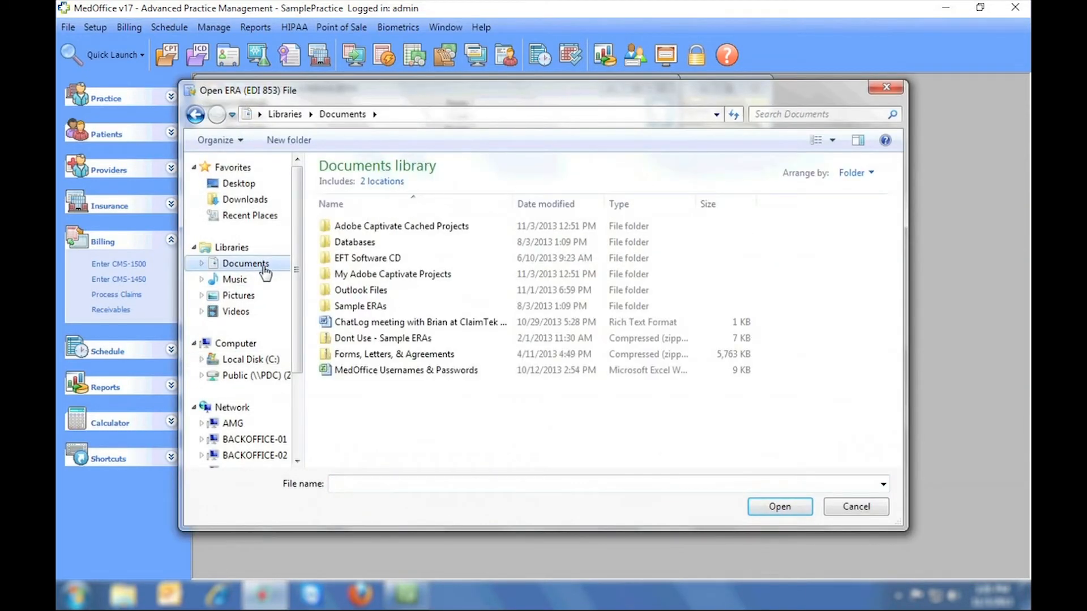
double_click(359, 307)
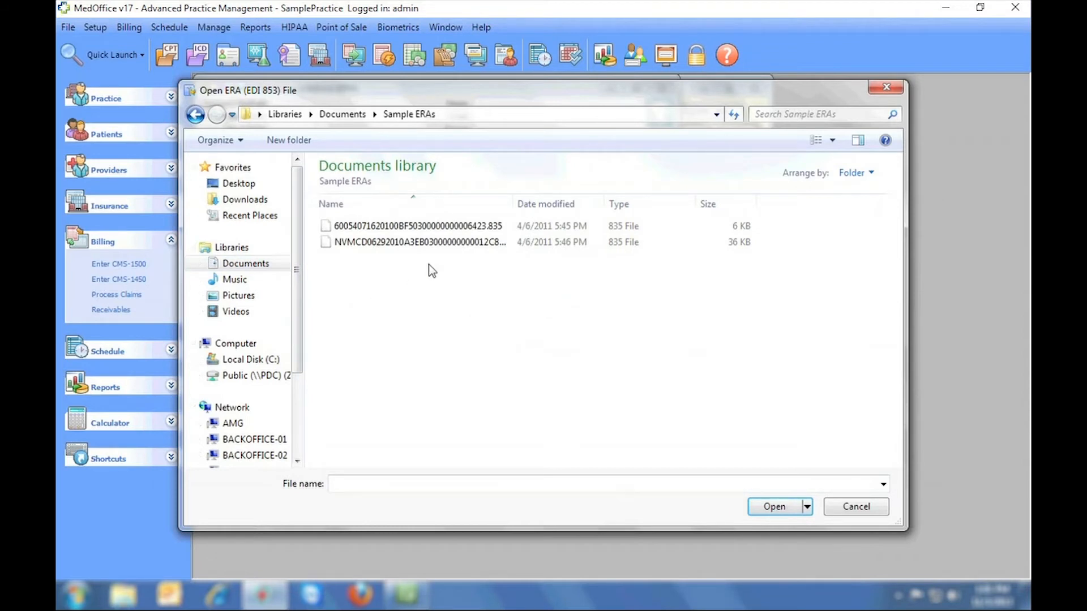
click(435, 228)
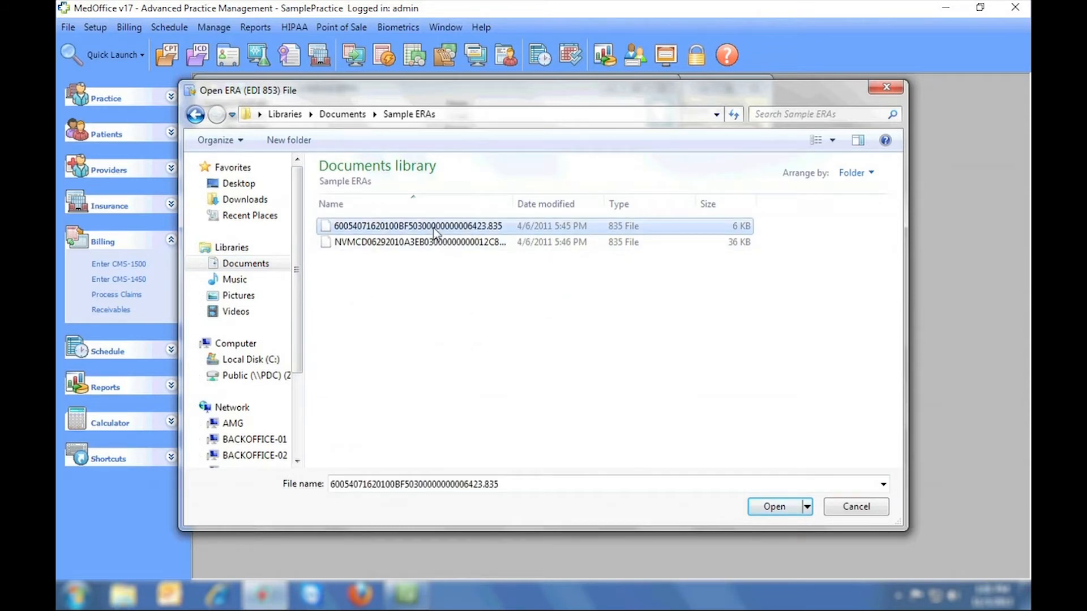
double_click(436, 229)
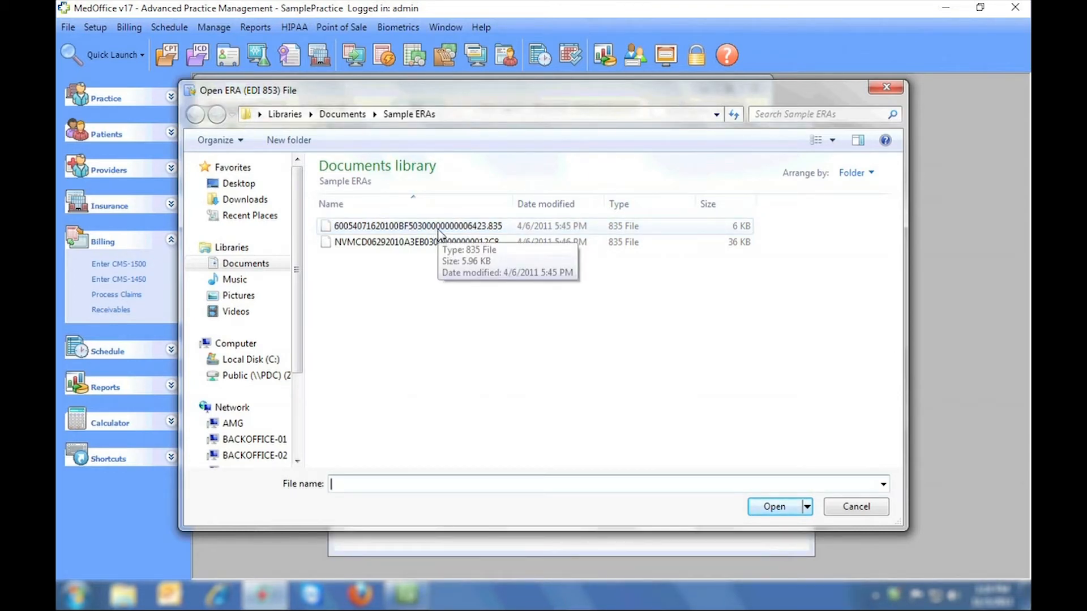
double_click(438, 229)
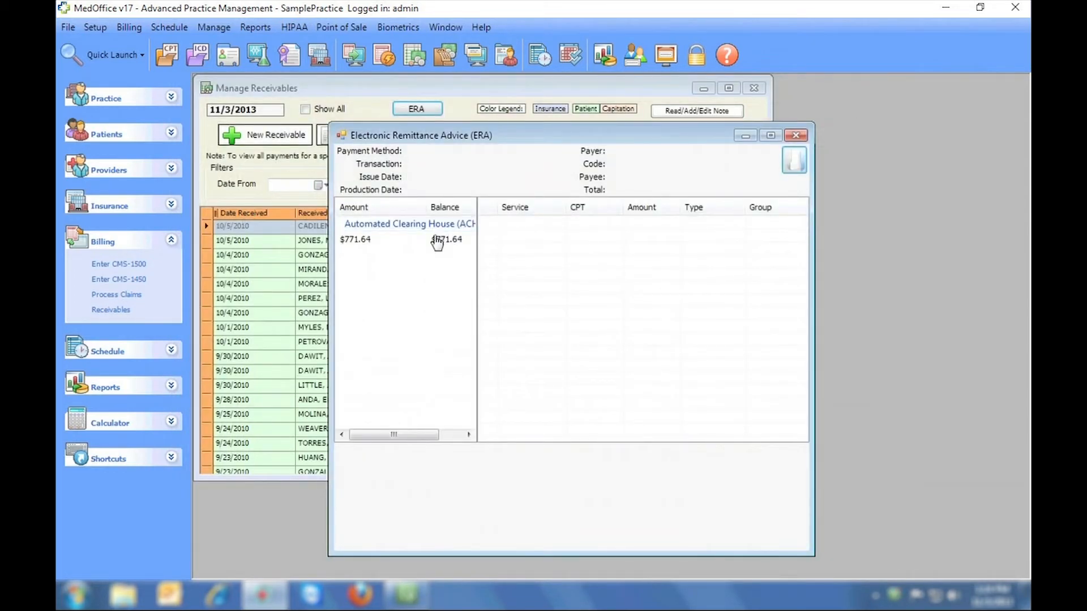
- Review several service lines of the $771.64 Aetna ACH remittance, and save the whole payment with codes PIS and IA
click(367, 242)
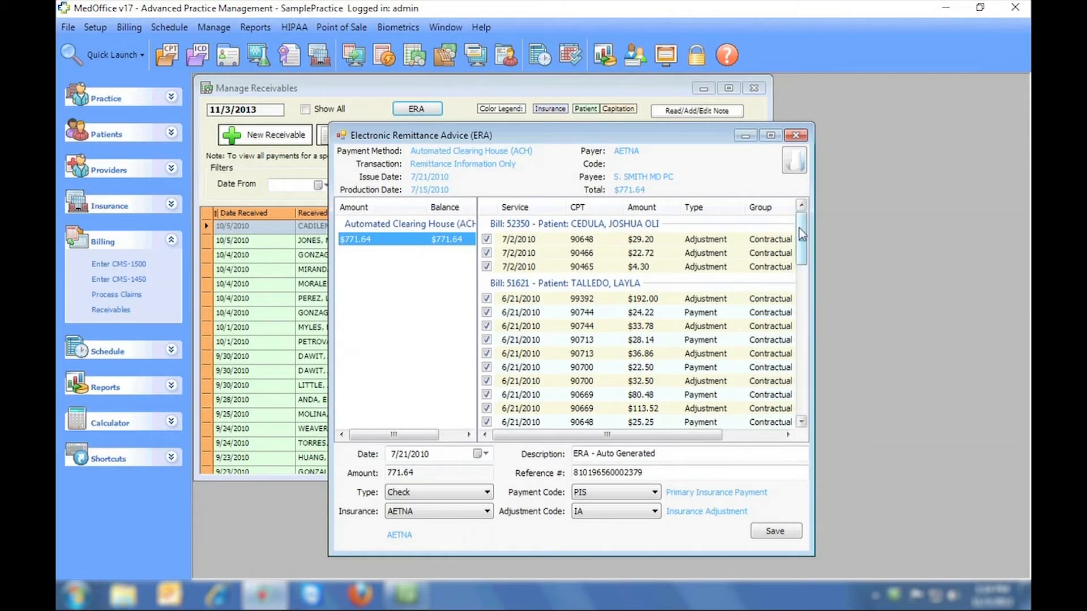
scroll(802, 260, down, 3)
drag(801, 260, 806, 226)
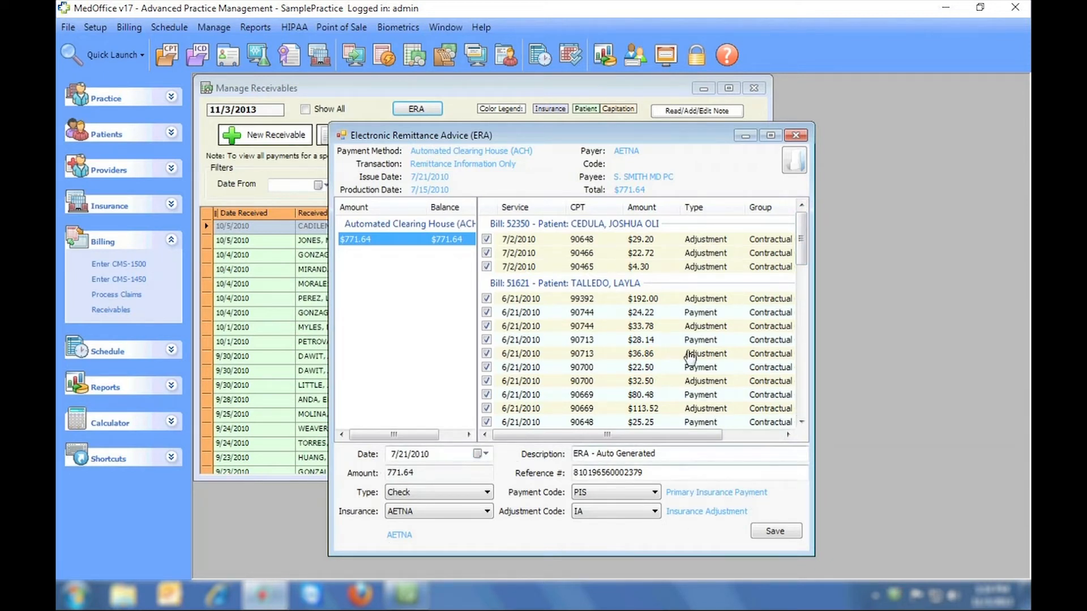
click(591, 243)
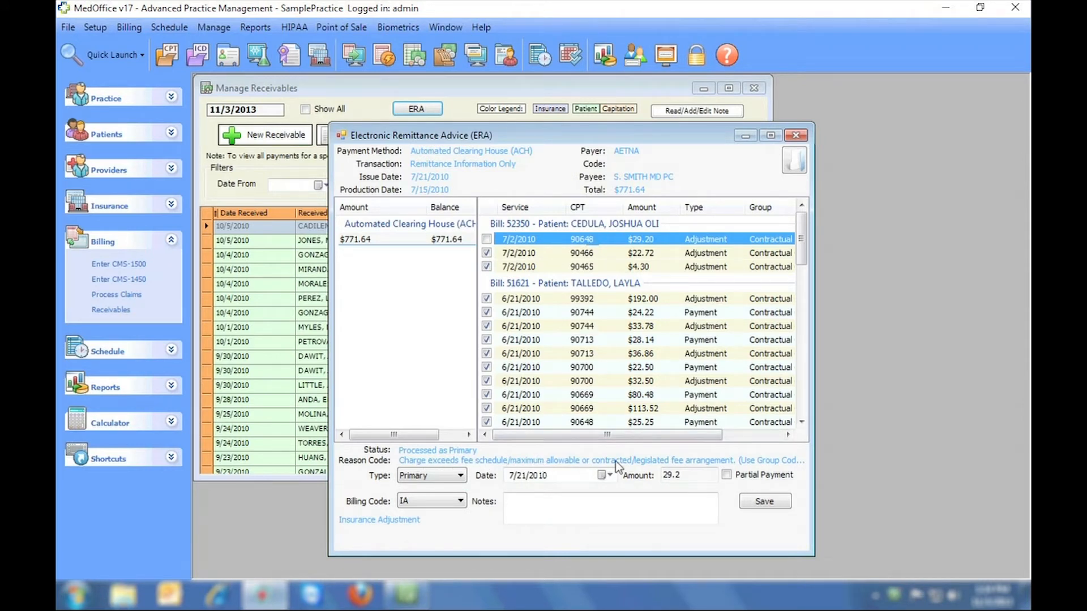
click(589, 301)
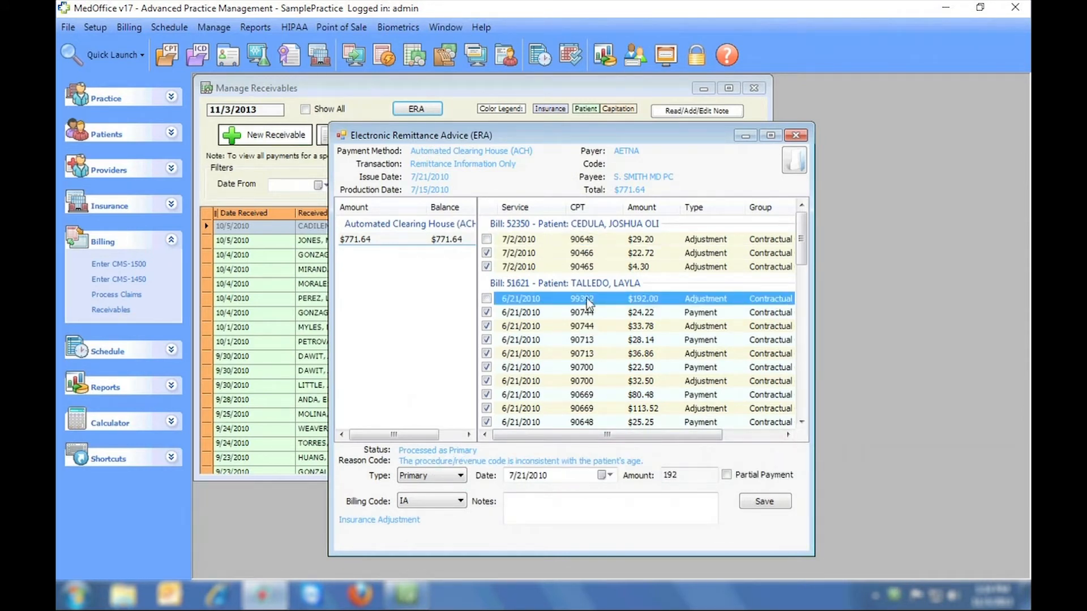
click(583, 313)
click(580, 326)
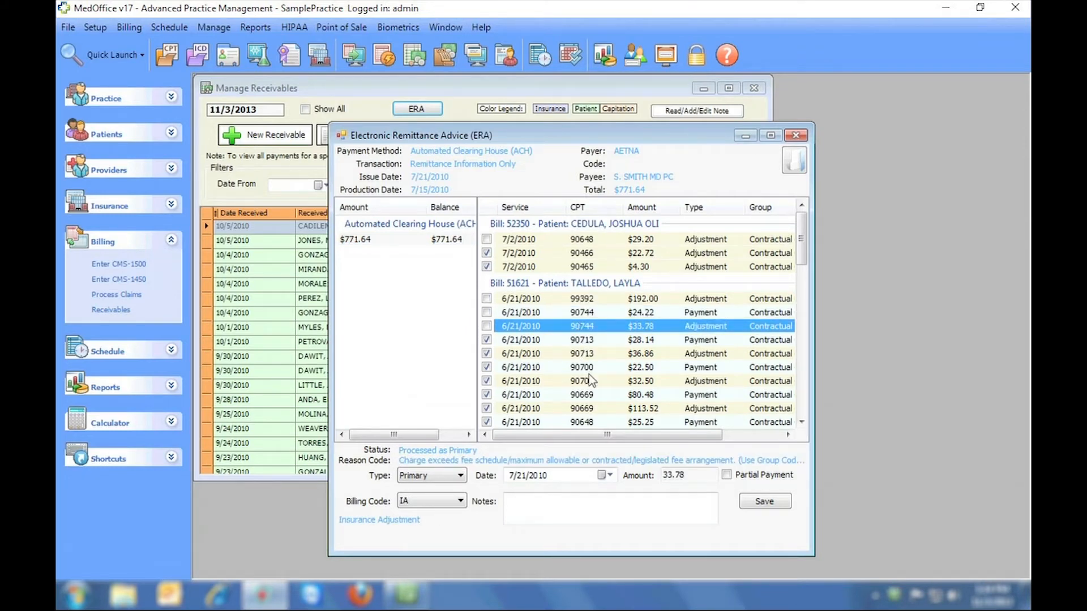
click(397, 239)
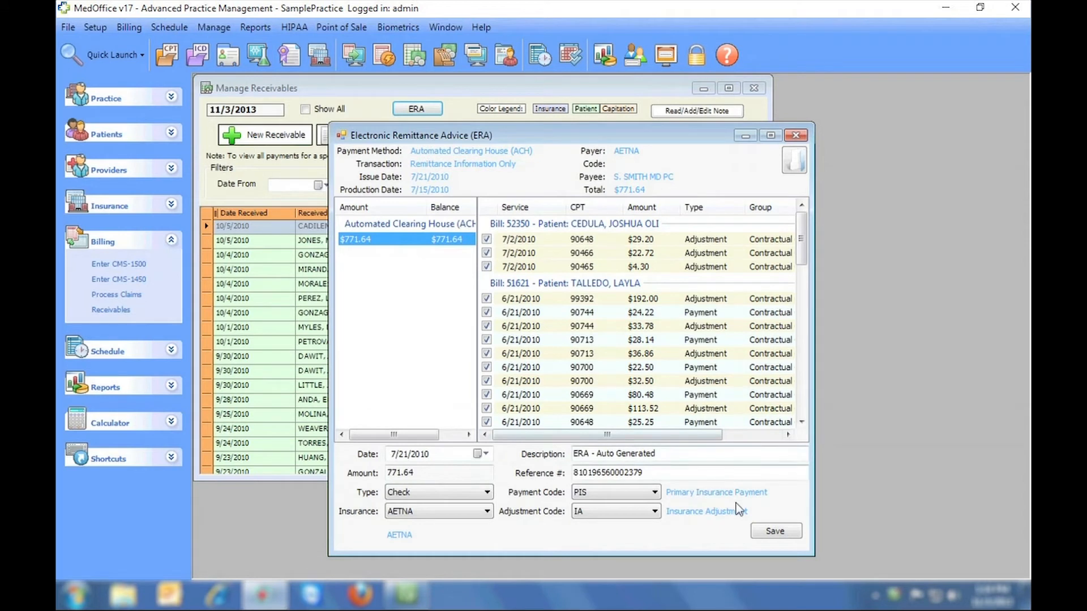
click(774, 531)
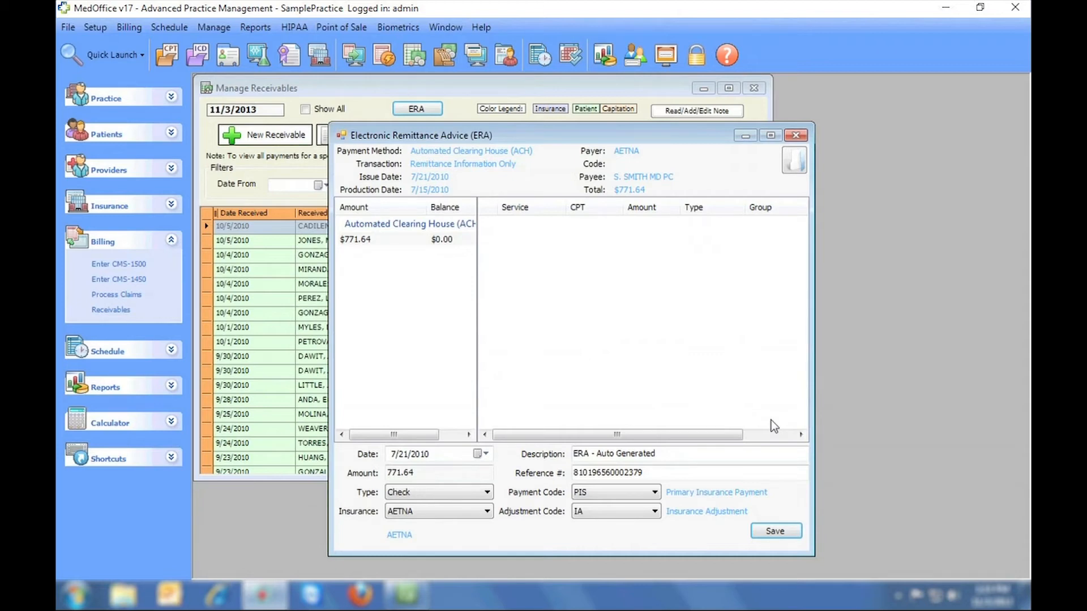
- Load another 835 file, save its $3,906.49 NV Medicaid payment with codes PIS and IA, and close the remittance window
click(789, 159)
double_click(477, 243)
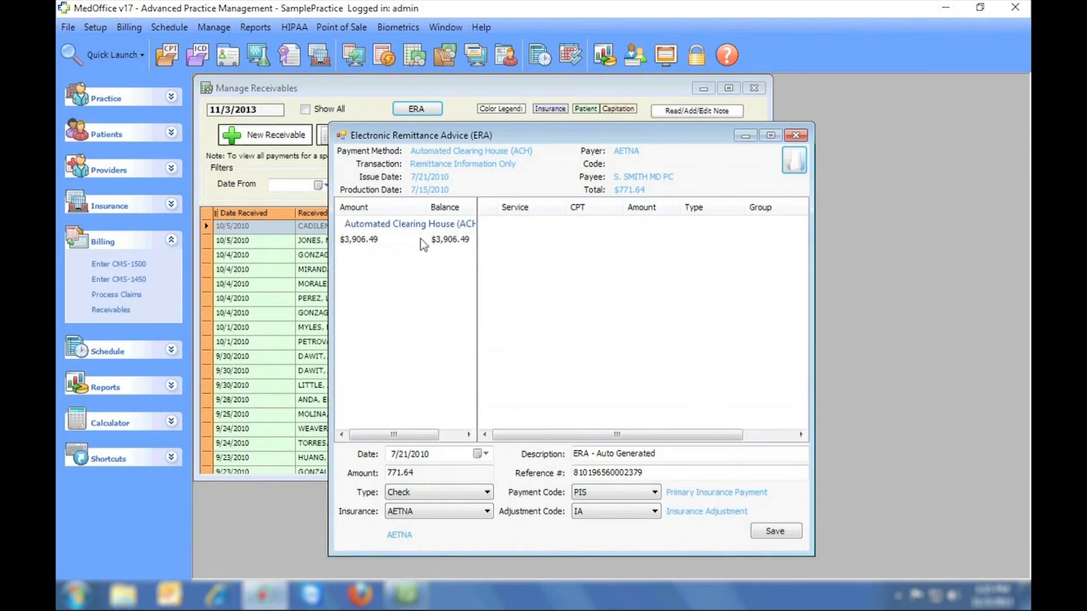
click(405, 245)
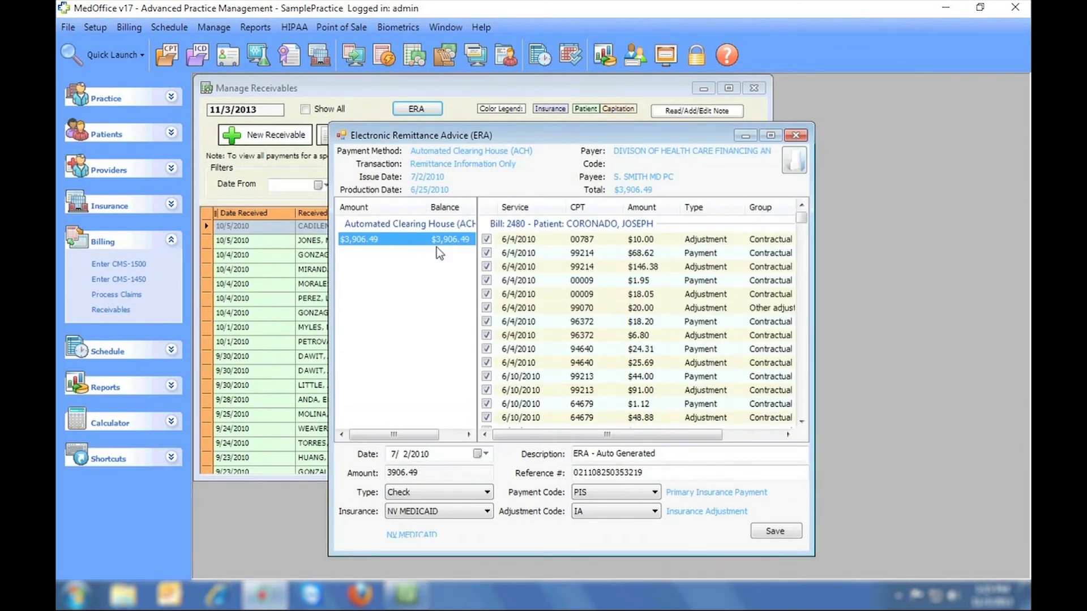
drag(801, 219, 803, 418)
click(786, 531)
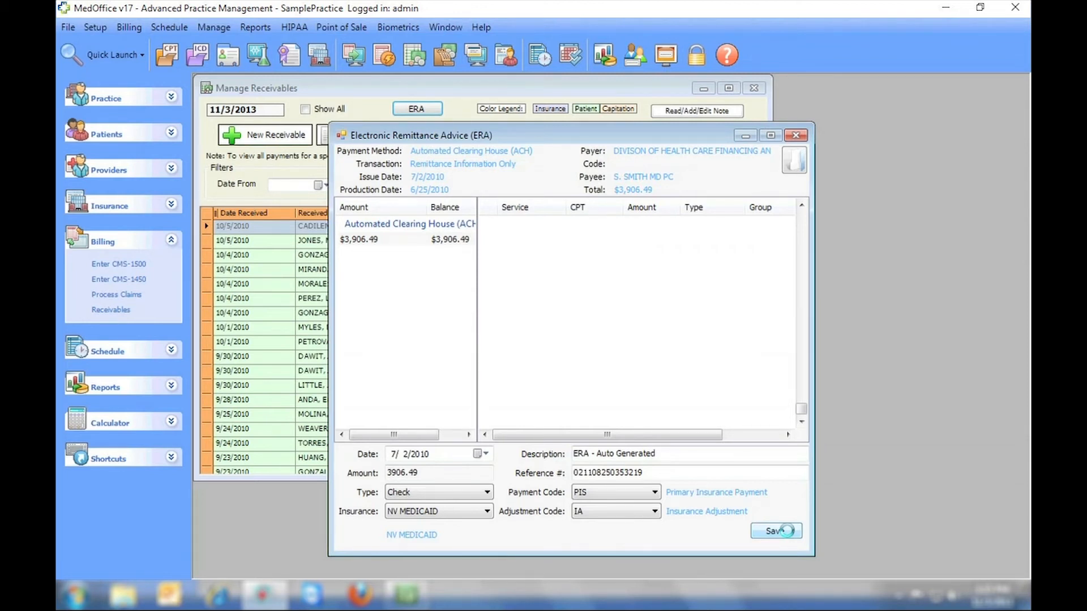
drag(801, 370, 807, 250)
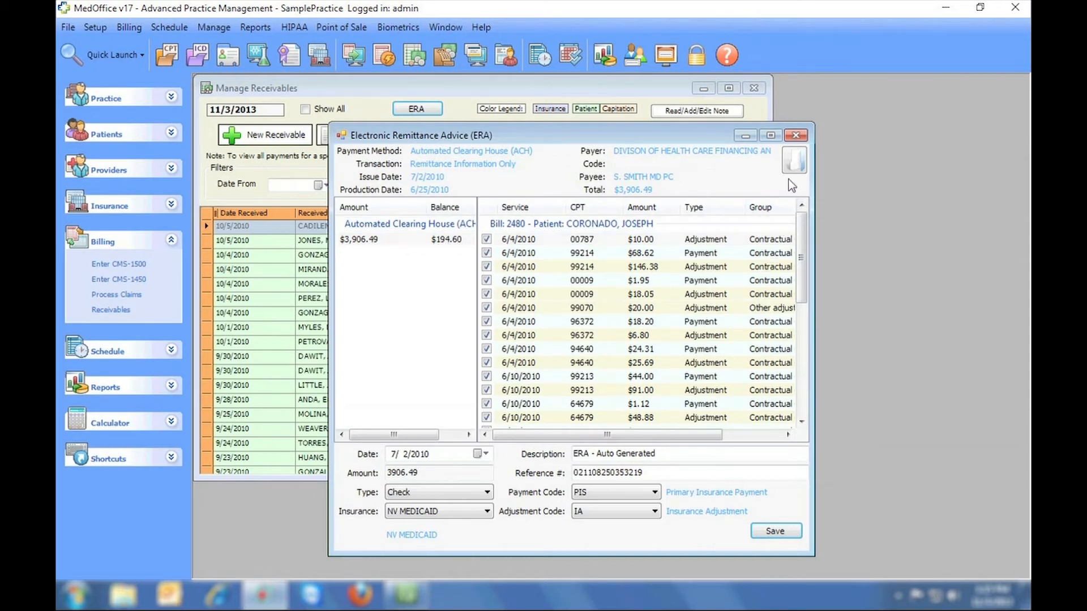
click(796, 137)
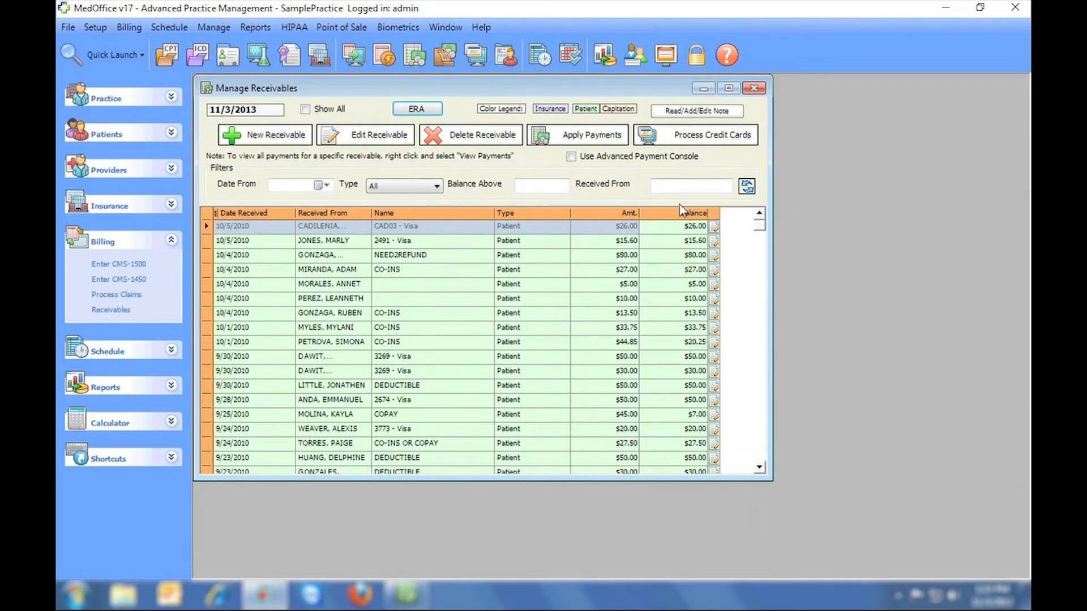
- Sort the receivables by amount in descending order, and delete the 8/4/2010 Aetna "ERA - Auto Generated" receivable with its attached payments
click(621, 213)
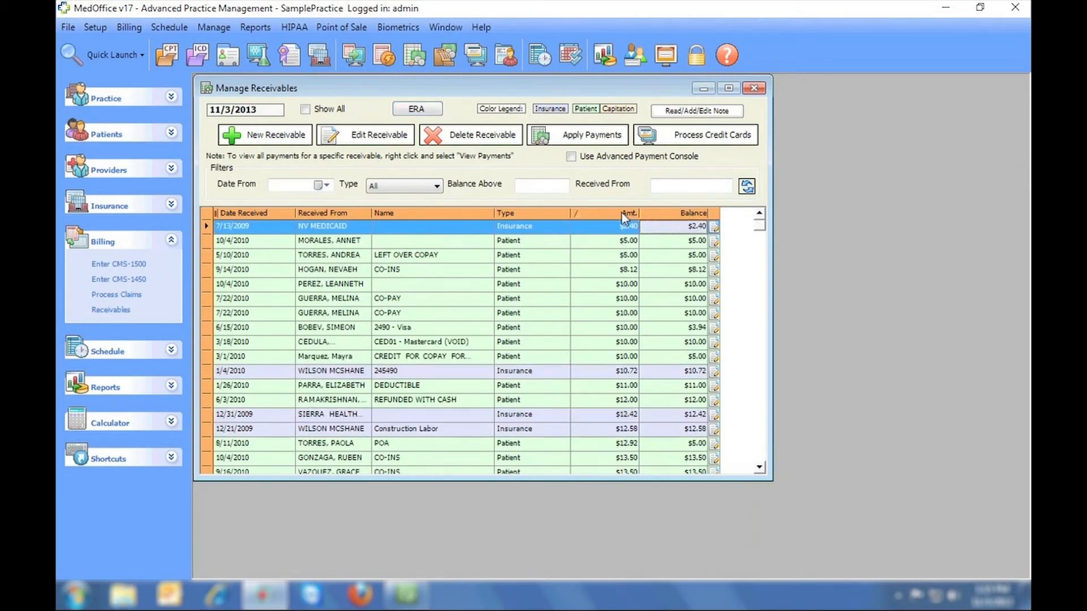
click(621, 213)
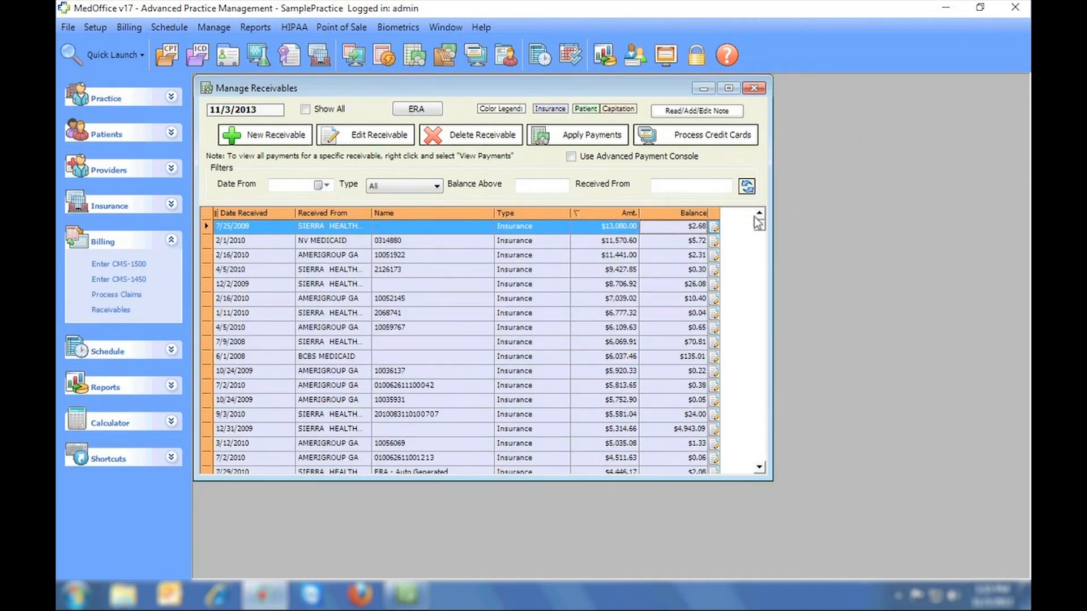
drag(758, 227, 755, 270)
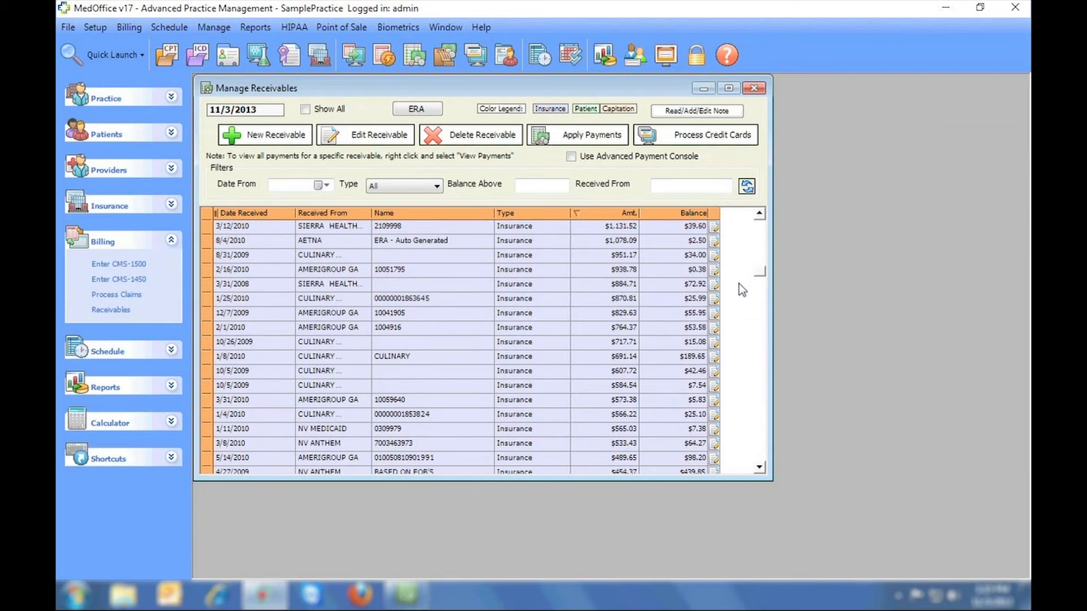
click(464, 242)
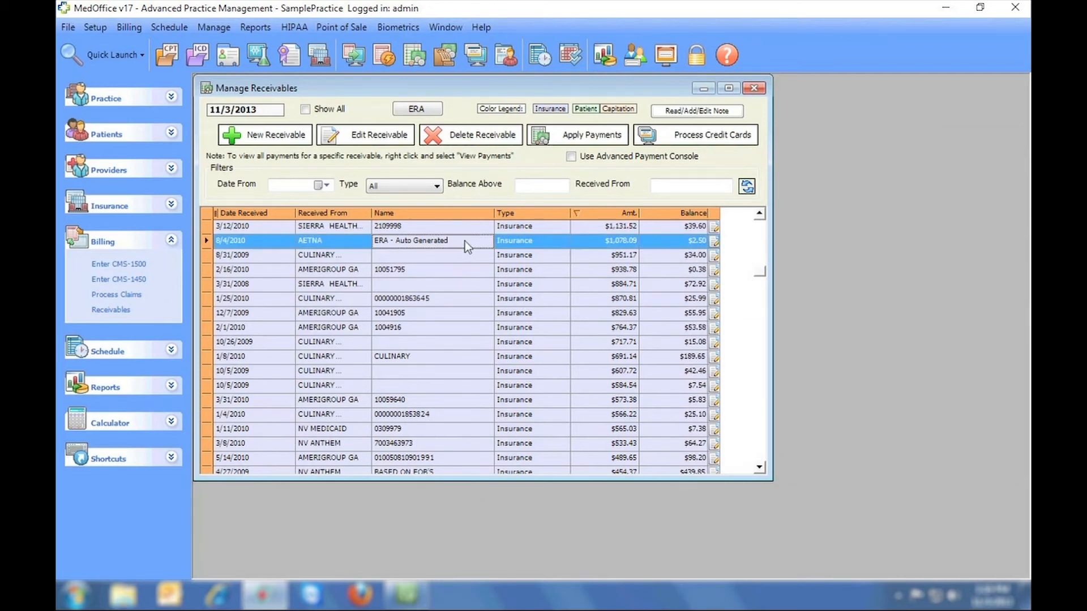
click(447, 136)
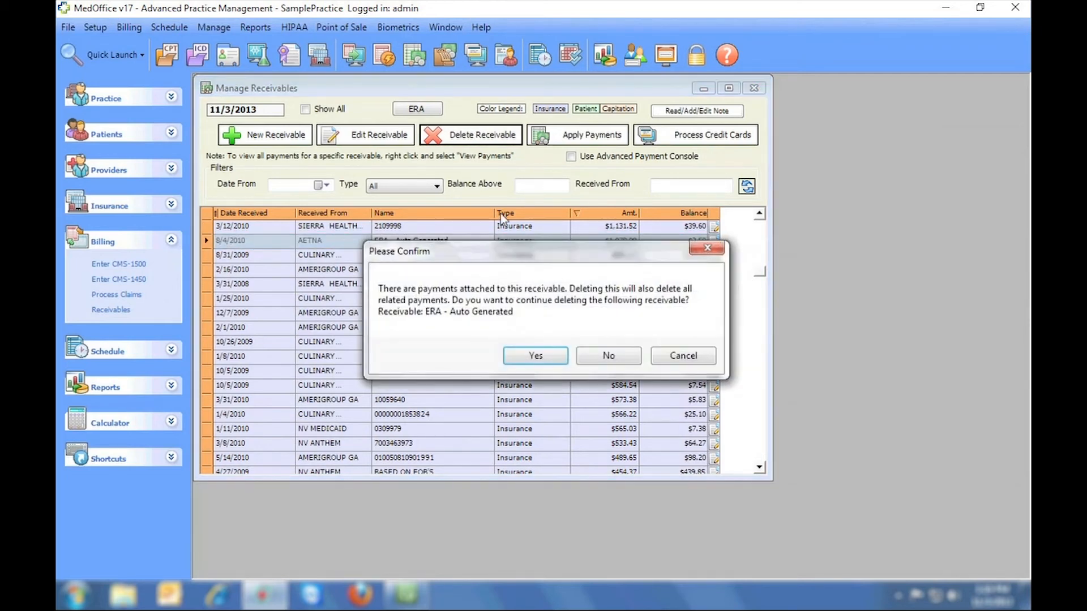
click(532, 354)
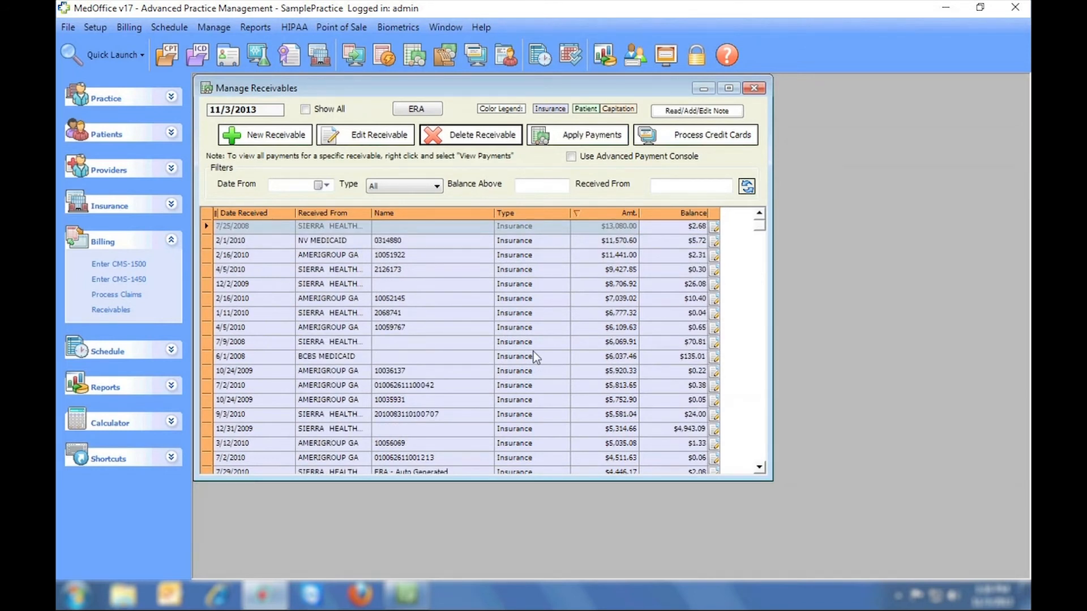
click(754, 88)
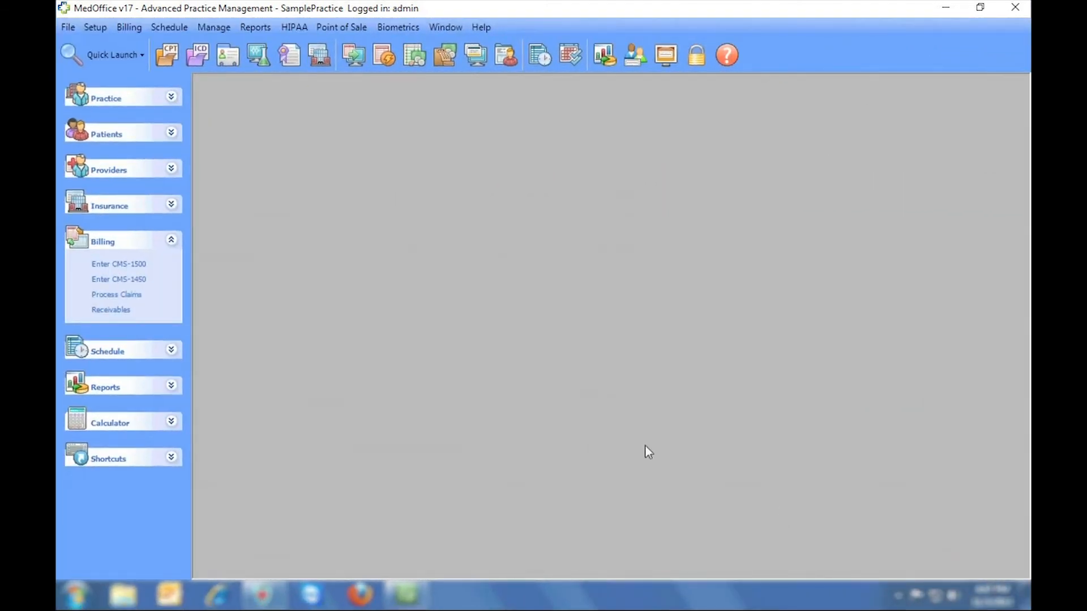
- Create and save a patient statement group described as October, with bill-from dates 10/01/2013 to 10/31/2013
click(383, 54)
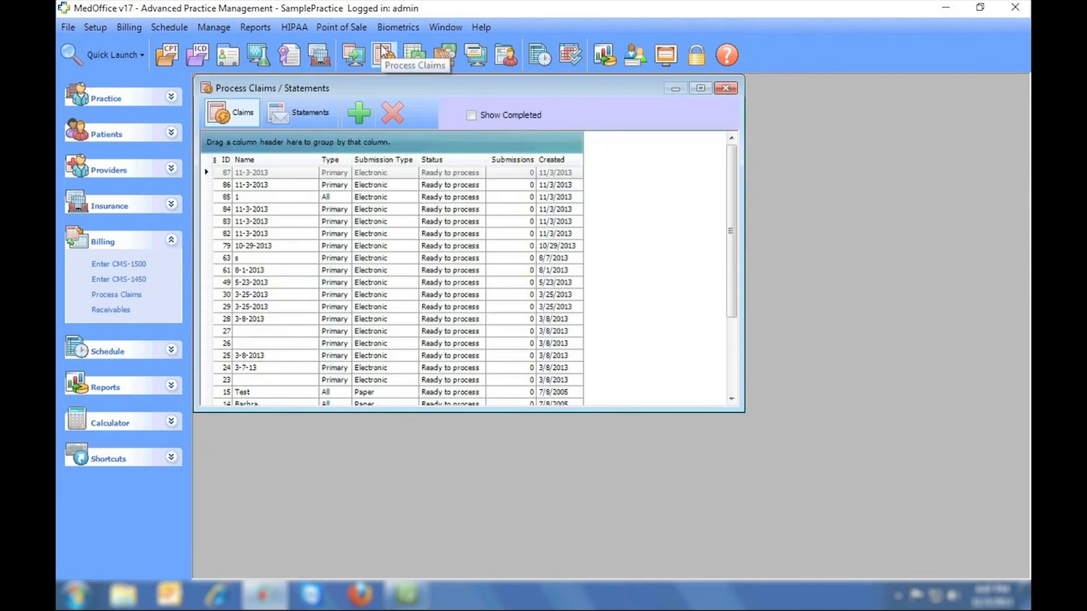
click(317, 113)
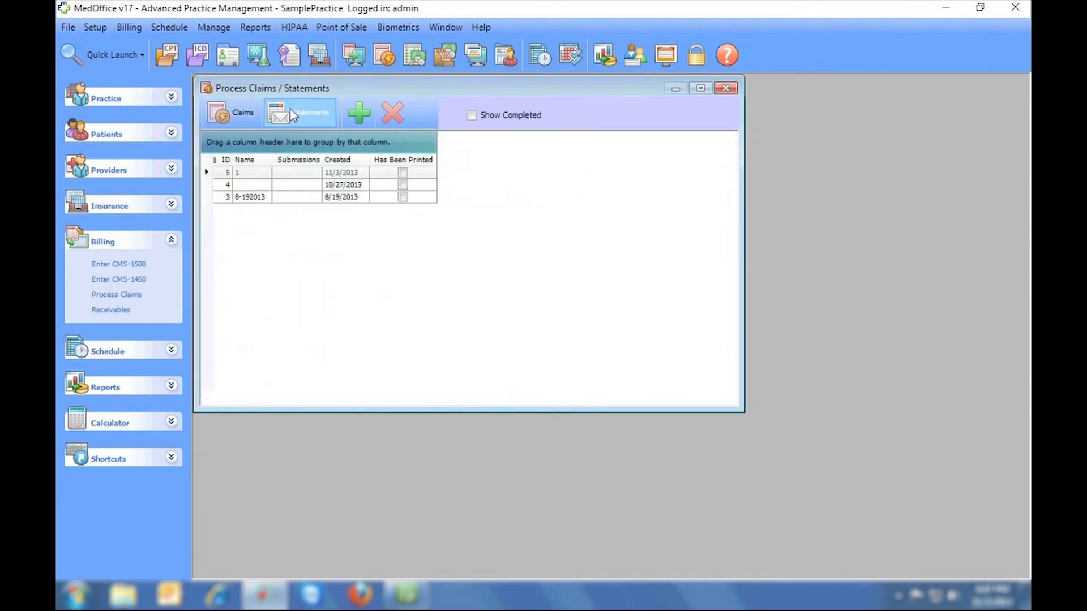
click(356, 113)
text(Odtober)
key(Tab)
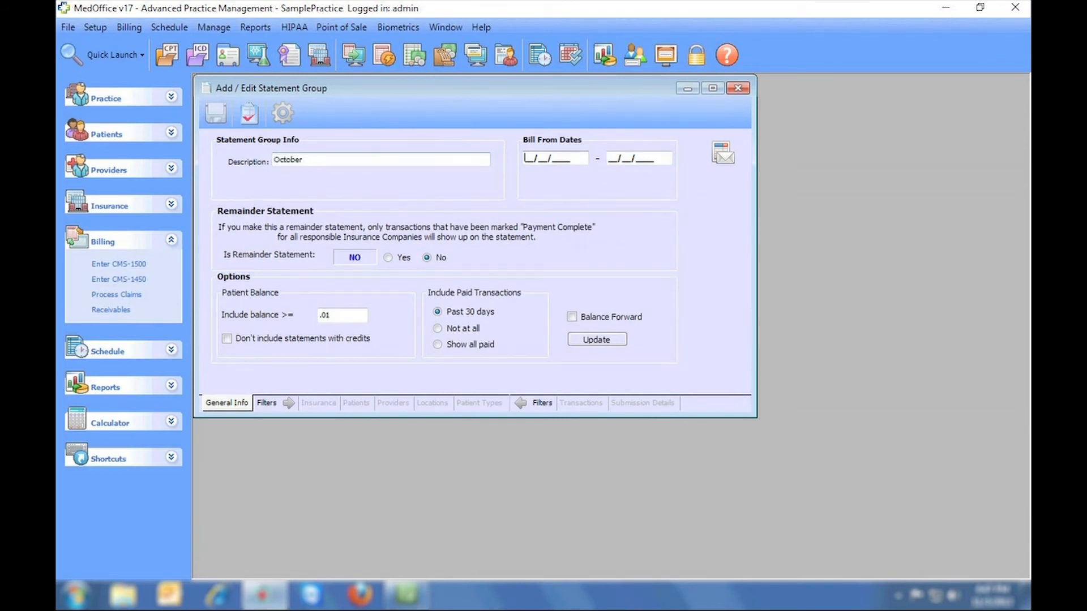
text(10/01/2013)
key(Tab)
text(10/31/)
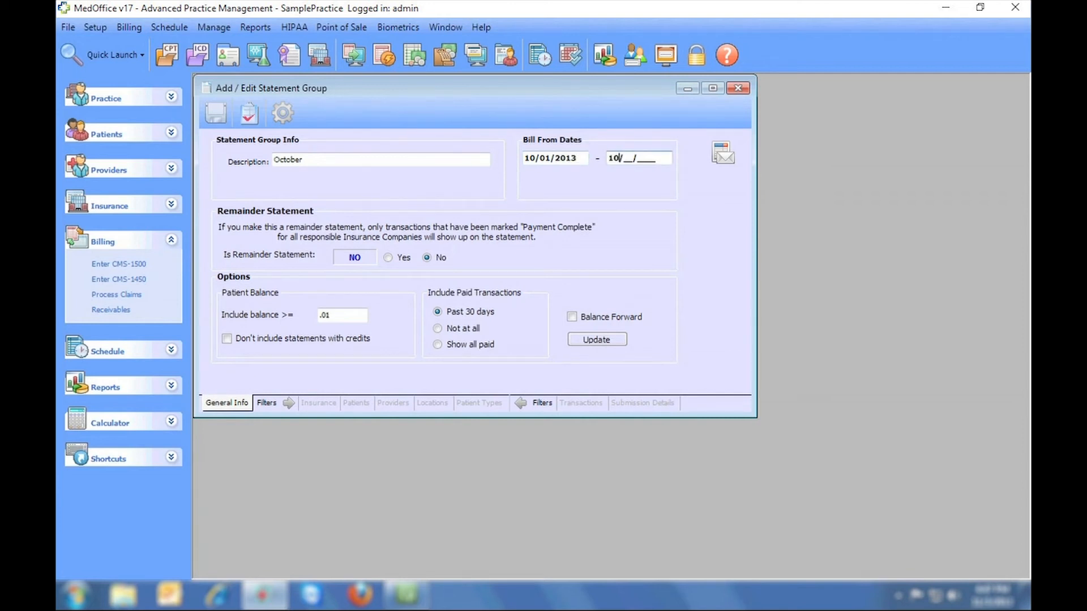
text(2013)
click(223, 115)
click(620, 349)
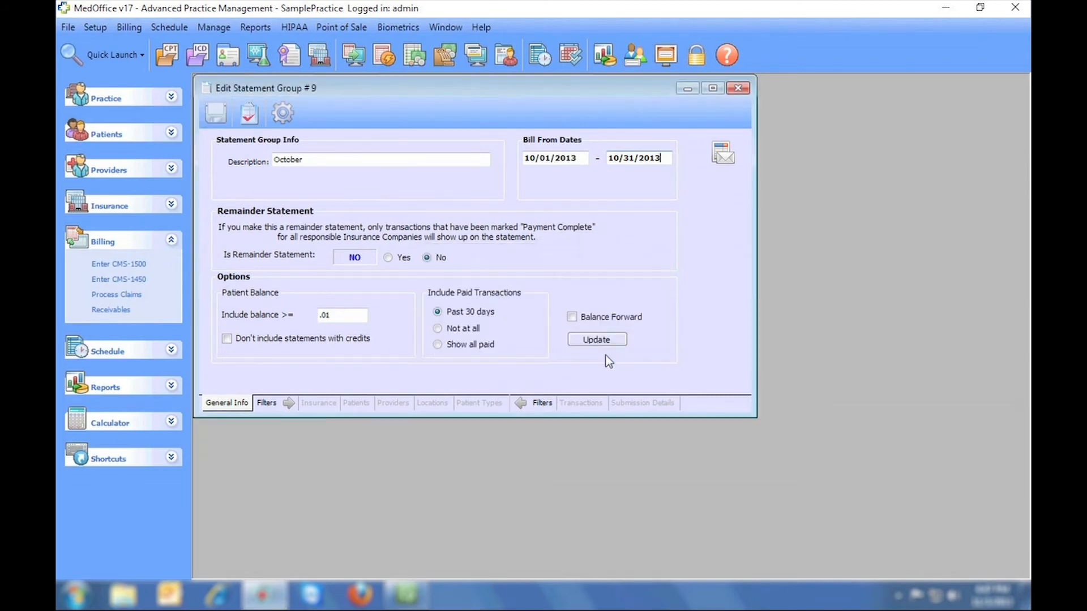
- Find the matching transactions for the October statement group
click(579, 402)
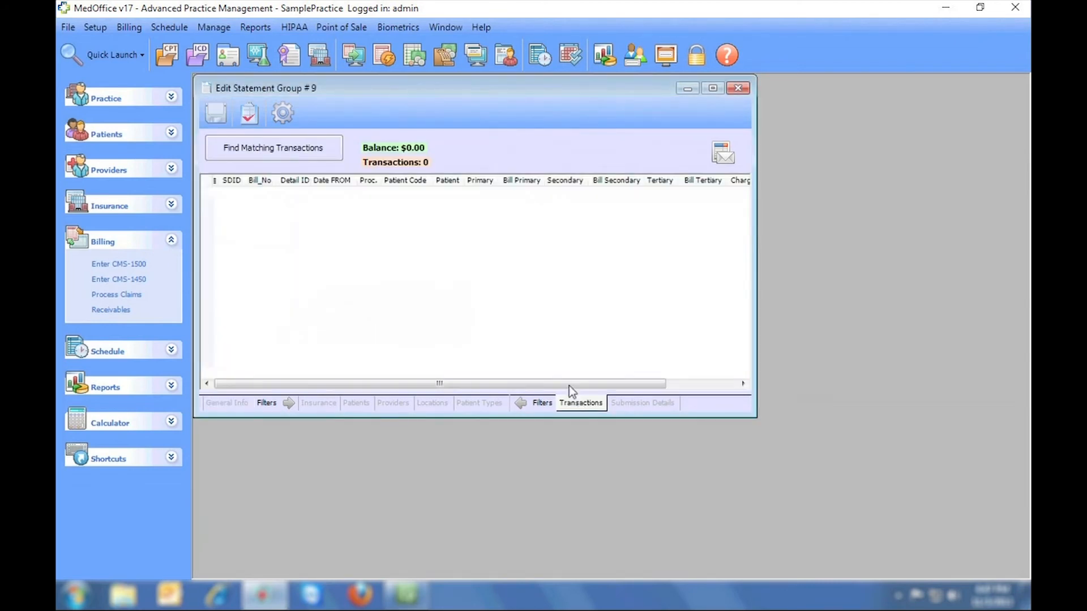
click(276, 151)
click(637, 353)
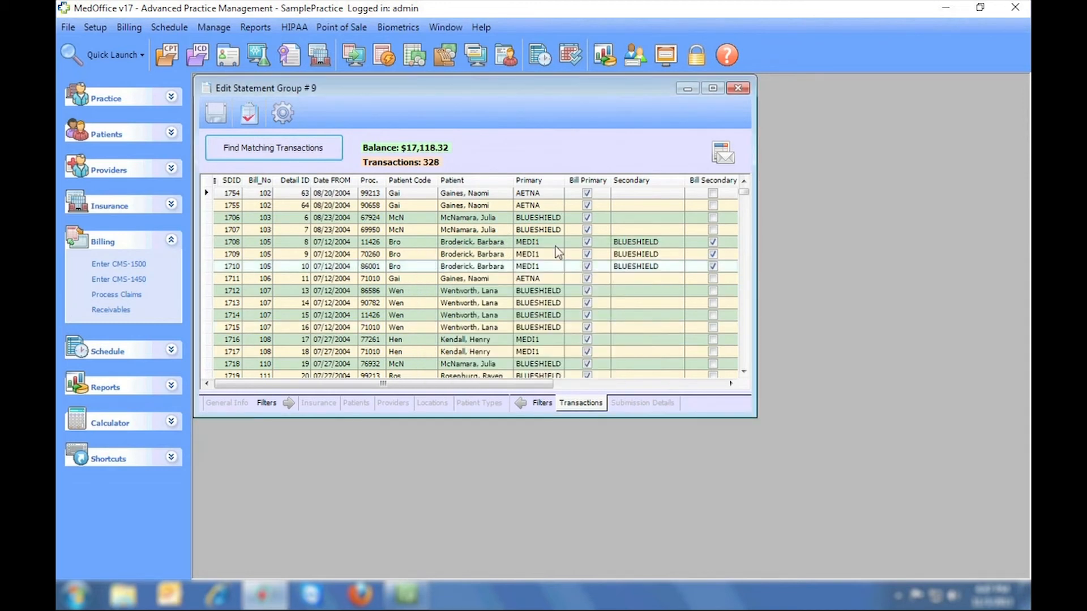
- Generate the group's patient statements with the built-in format 14-Comprehensive with Credit Card stub
click(282, 114)
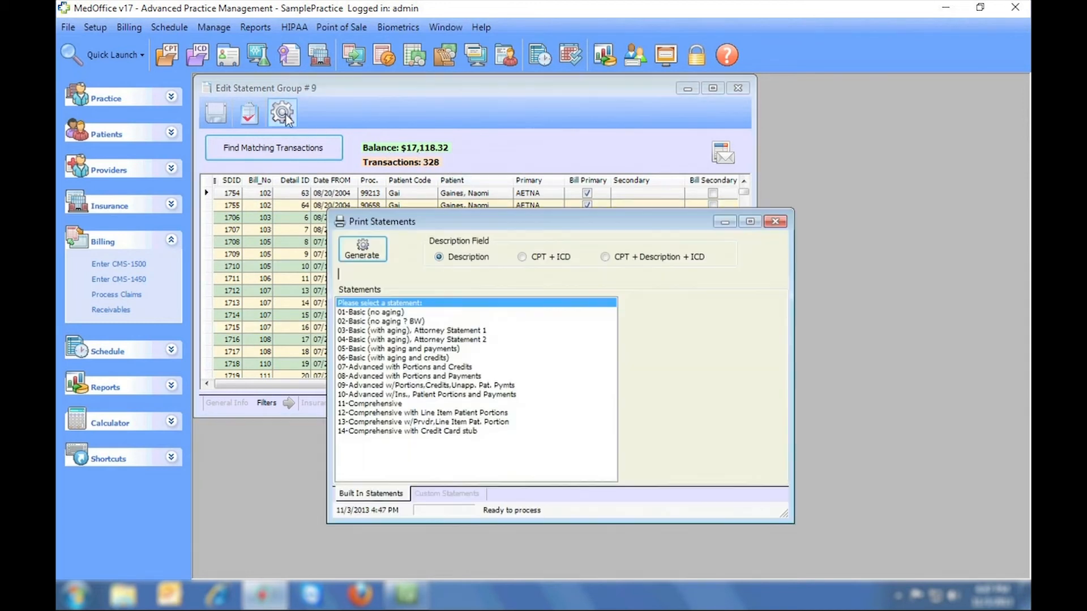
click(451, 494)
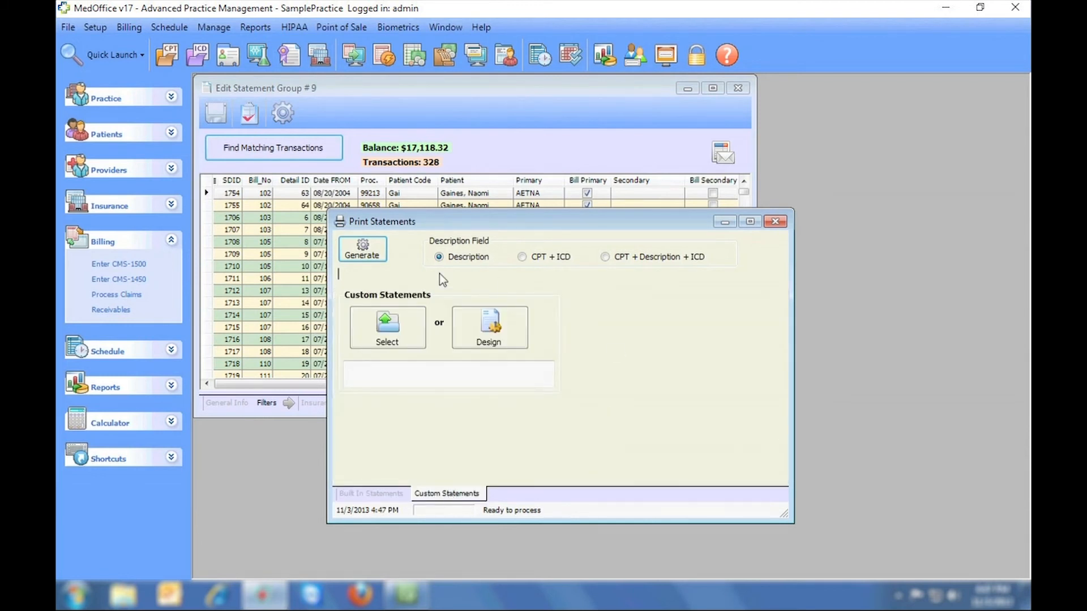
click(383, 495)
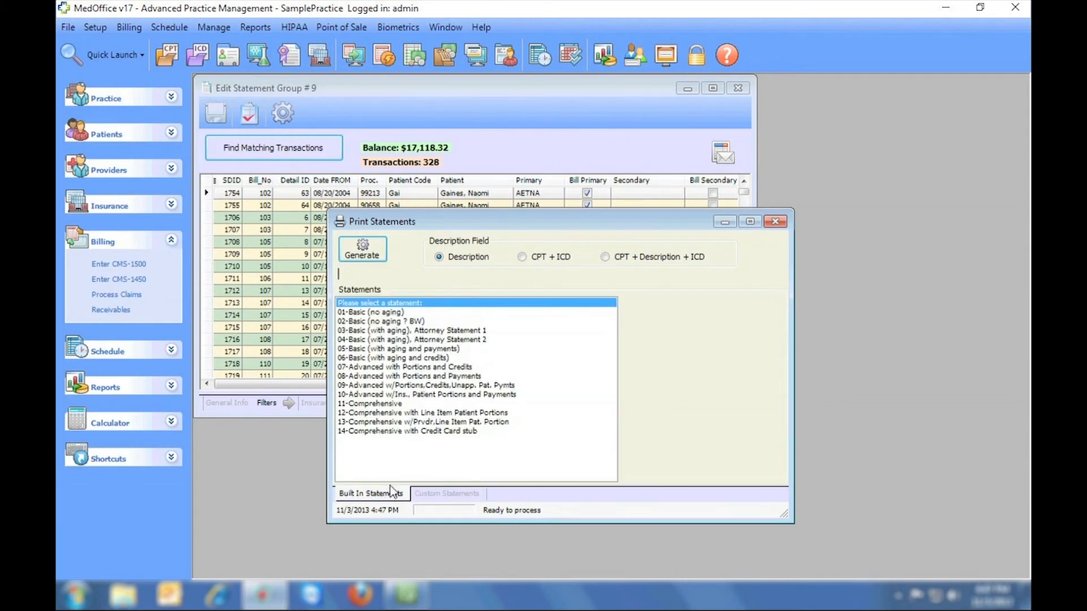
click(429, 433)
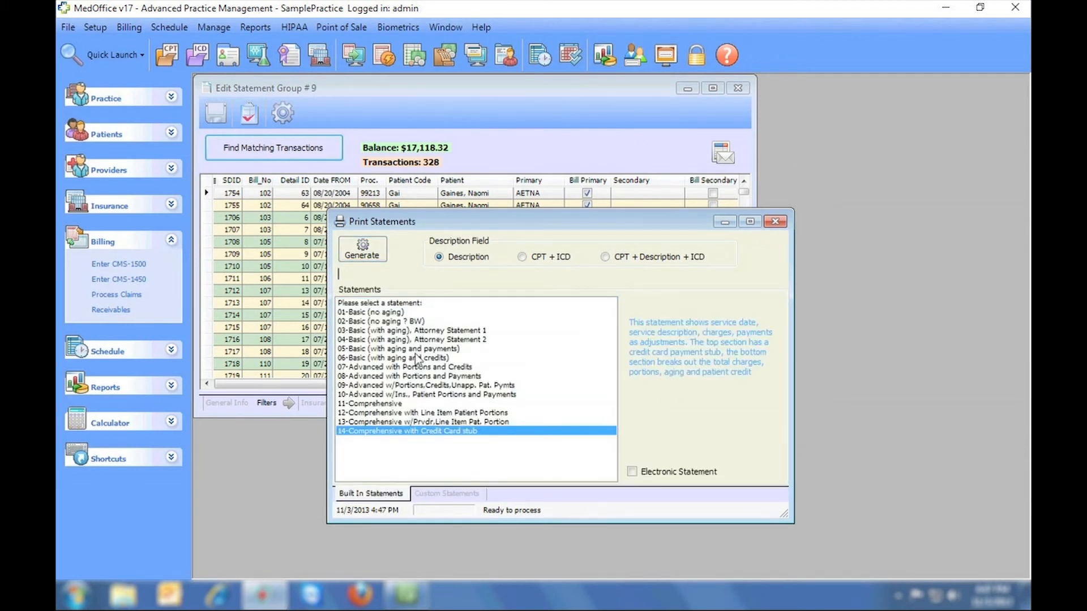
click(365, 252)
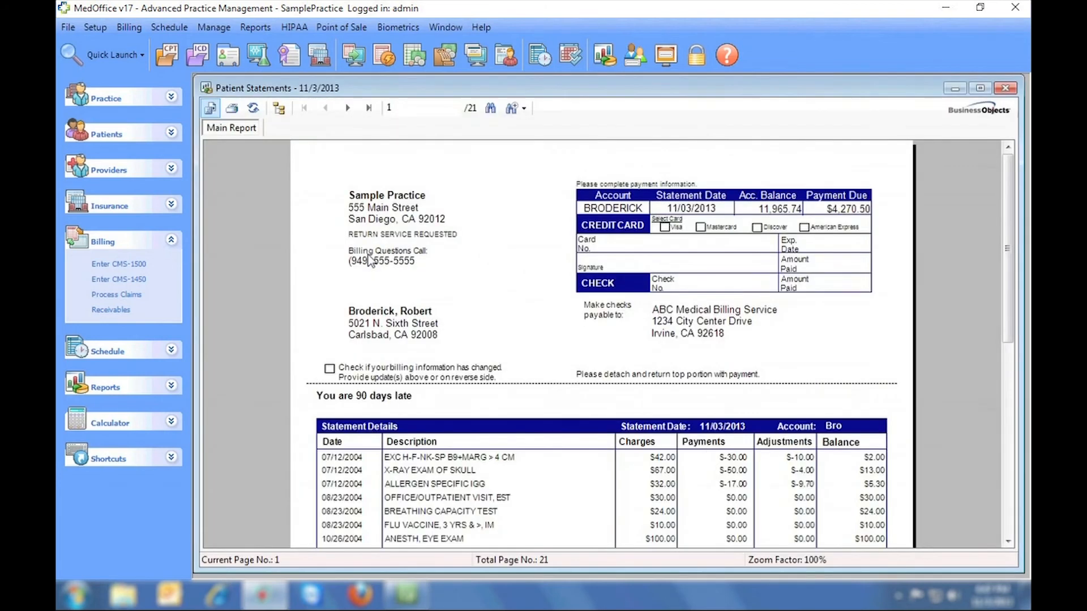
- Page forward through the generated patient statements to page 12, examining each patient's charges and balance
click(347, 108)
click(347, 109)
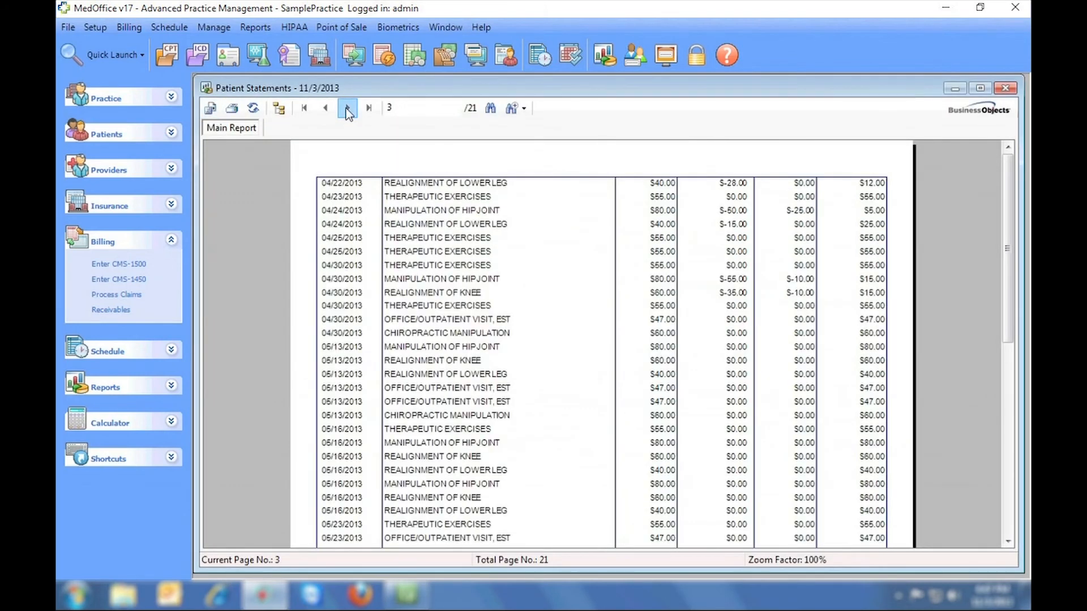
click(347, 109)
click(347, 108)
click(347, 108)
click(347, 109)
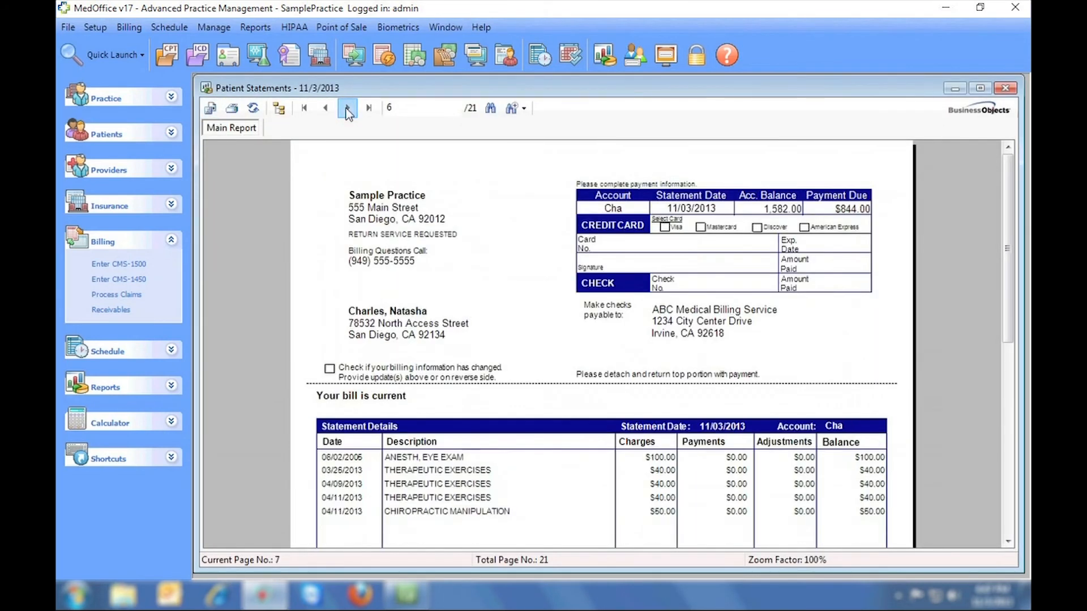
click(347, 108)
click(347, 109)
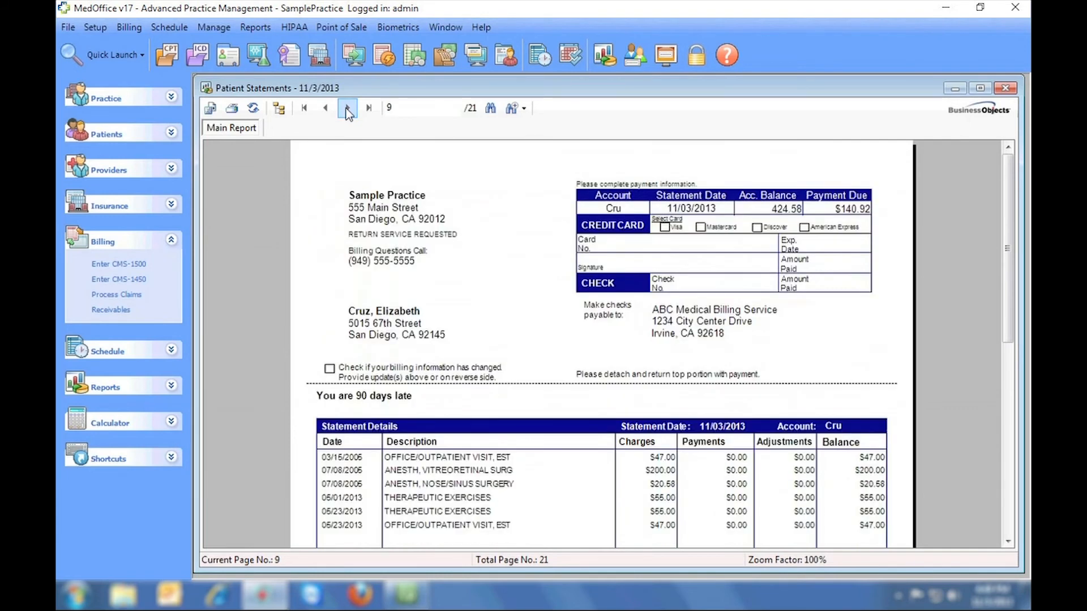
click(347, 109)
click(346, 109)
click(347, 109)
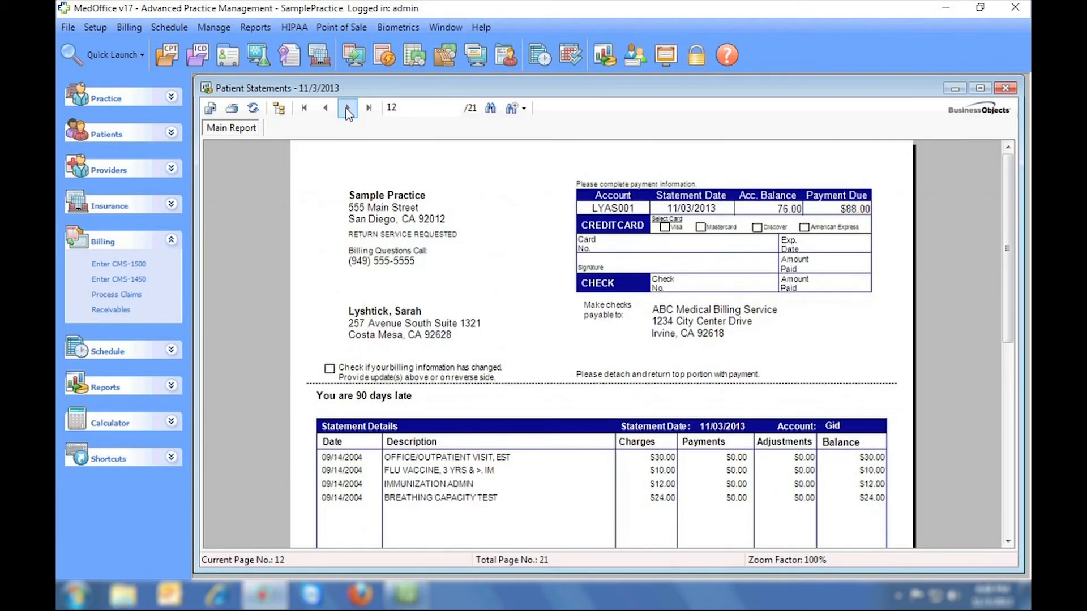
- Advance the patient statements to page 14 and close the report, the statement printing window and the October statement group
click(347, 108)
click(346, 108)
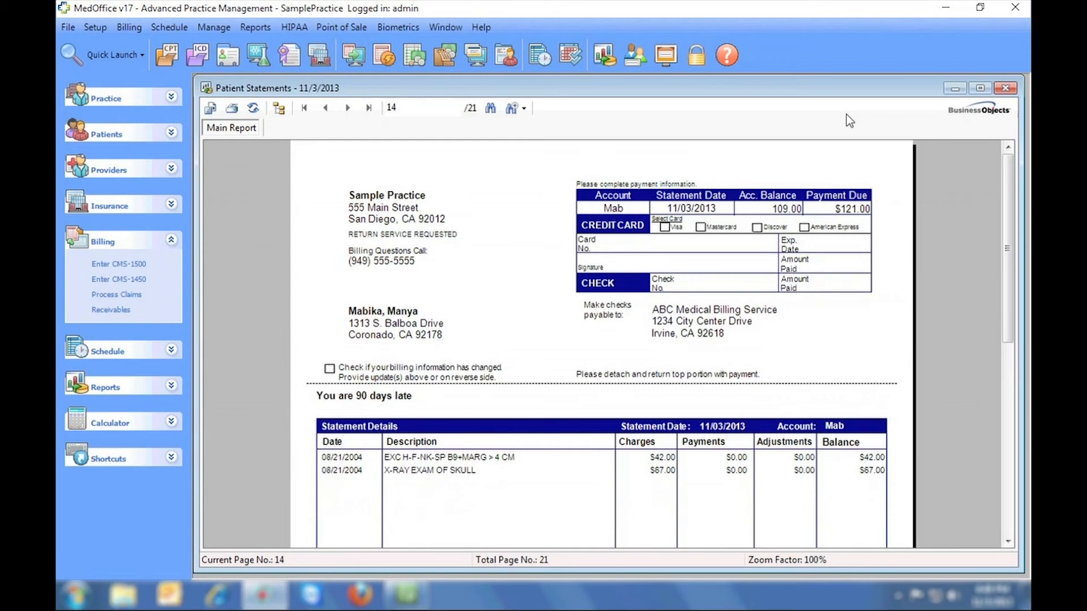
click(1003, 91)
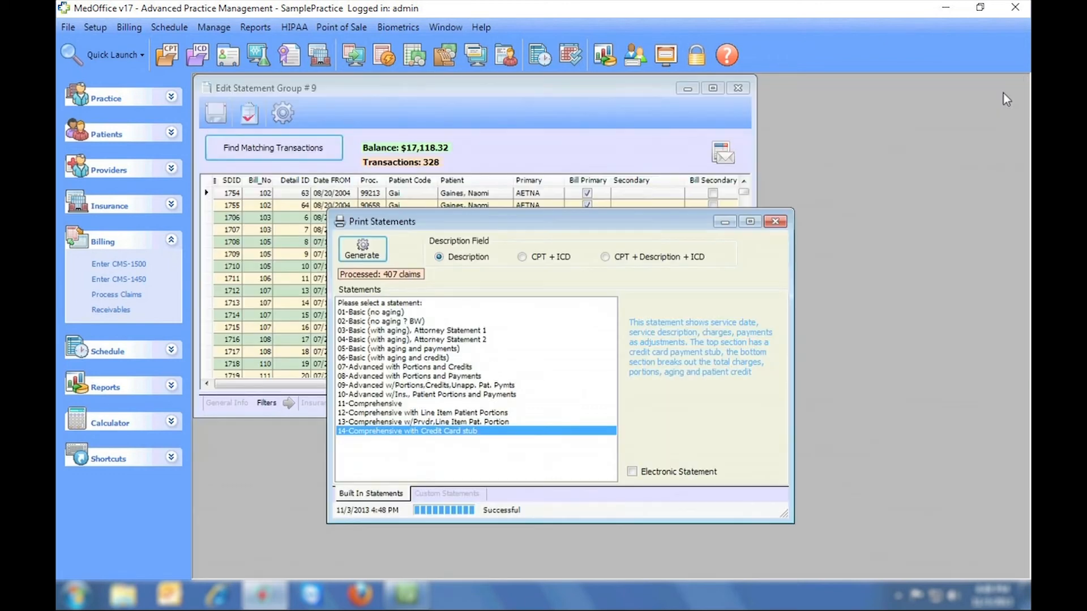
click(774, 221)
click(736, 88)
click(725, 88)
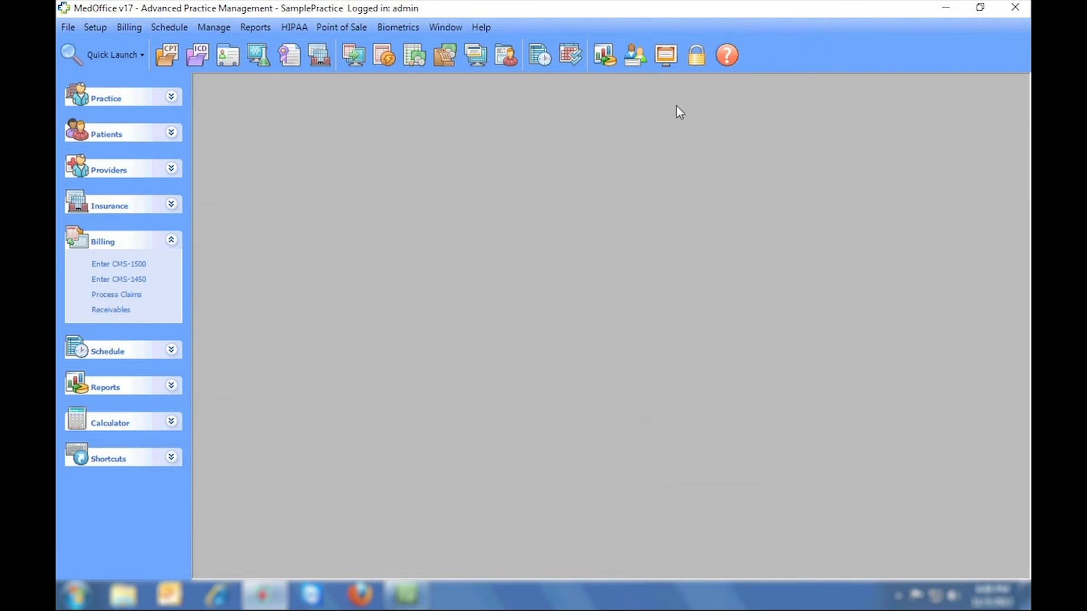
- Switch to Internet Explorer, open the Sampler Package page on claimtek.com and examine the items the package includes
click(218, 595)
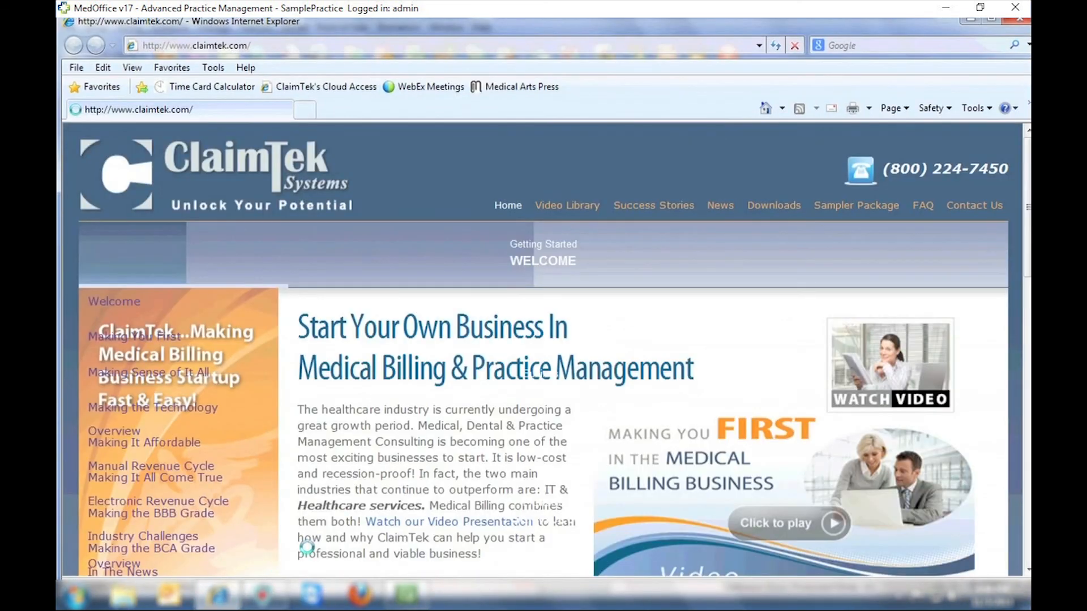
double_click(602, 28)
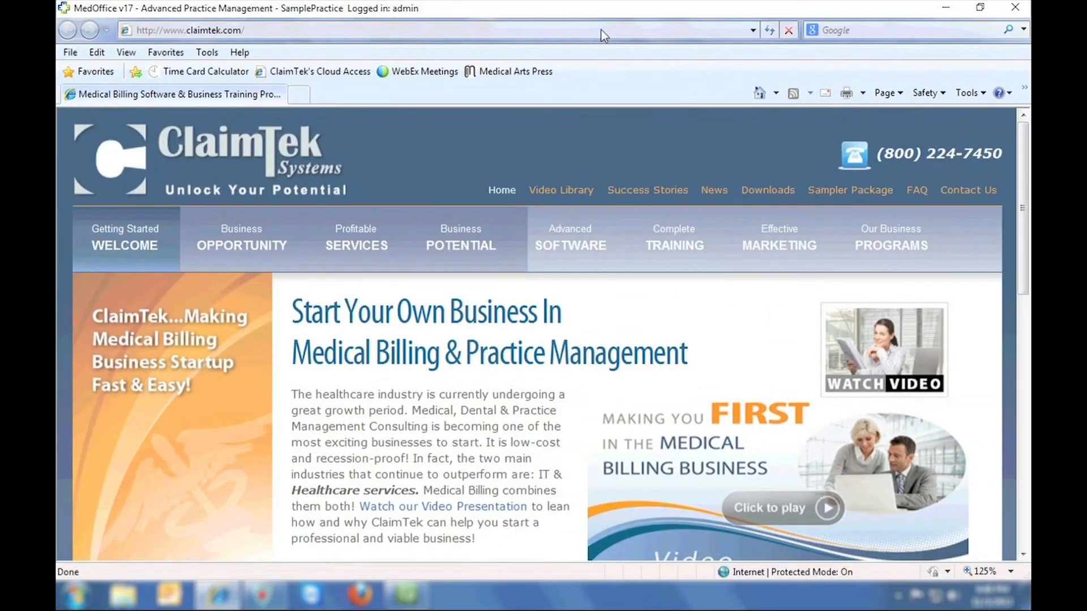
click(820, 190)
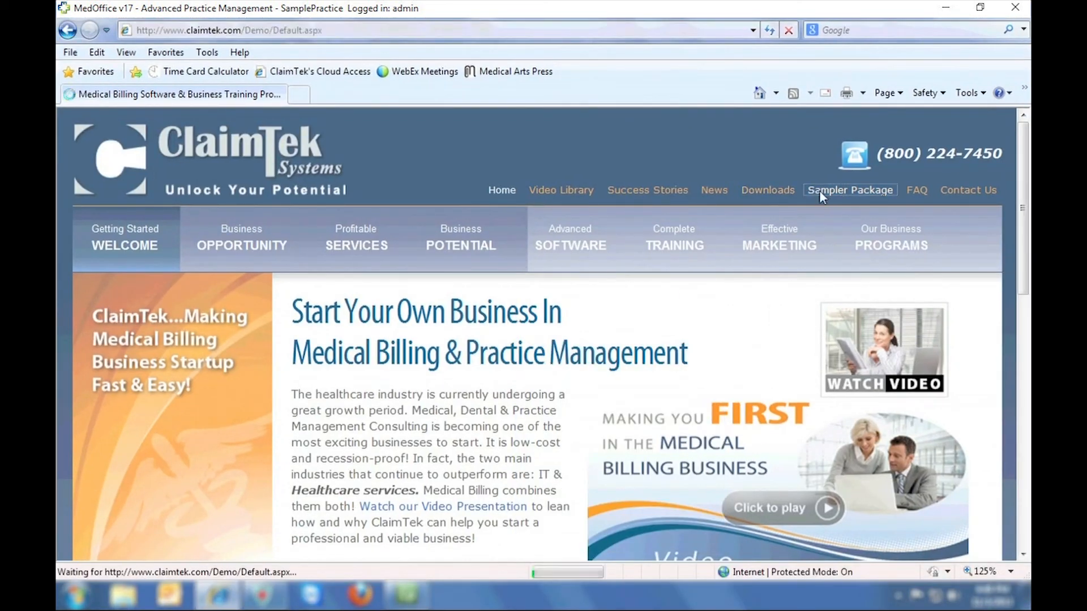
drag(1023, 168, 1023, 303)
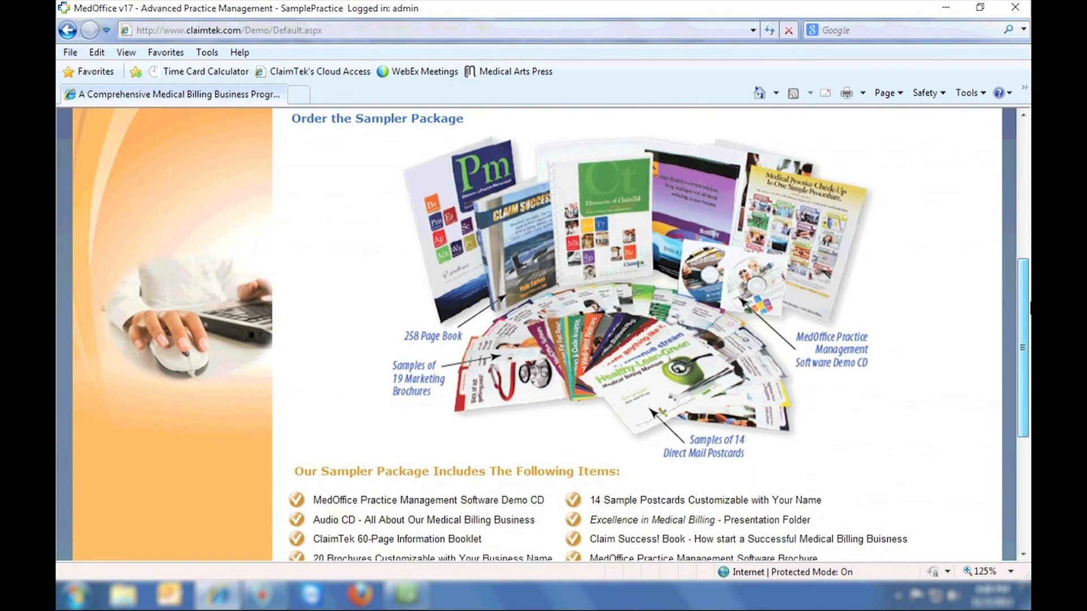